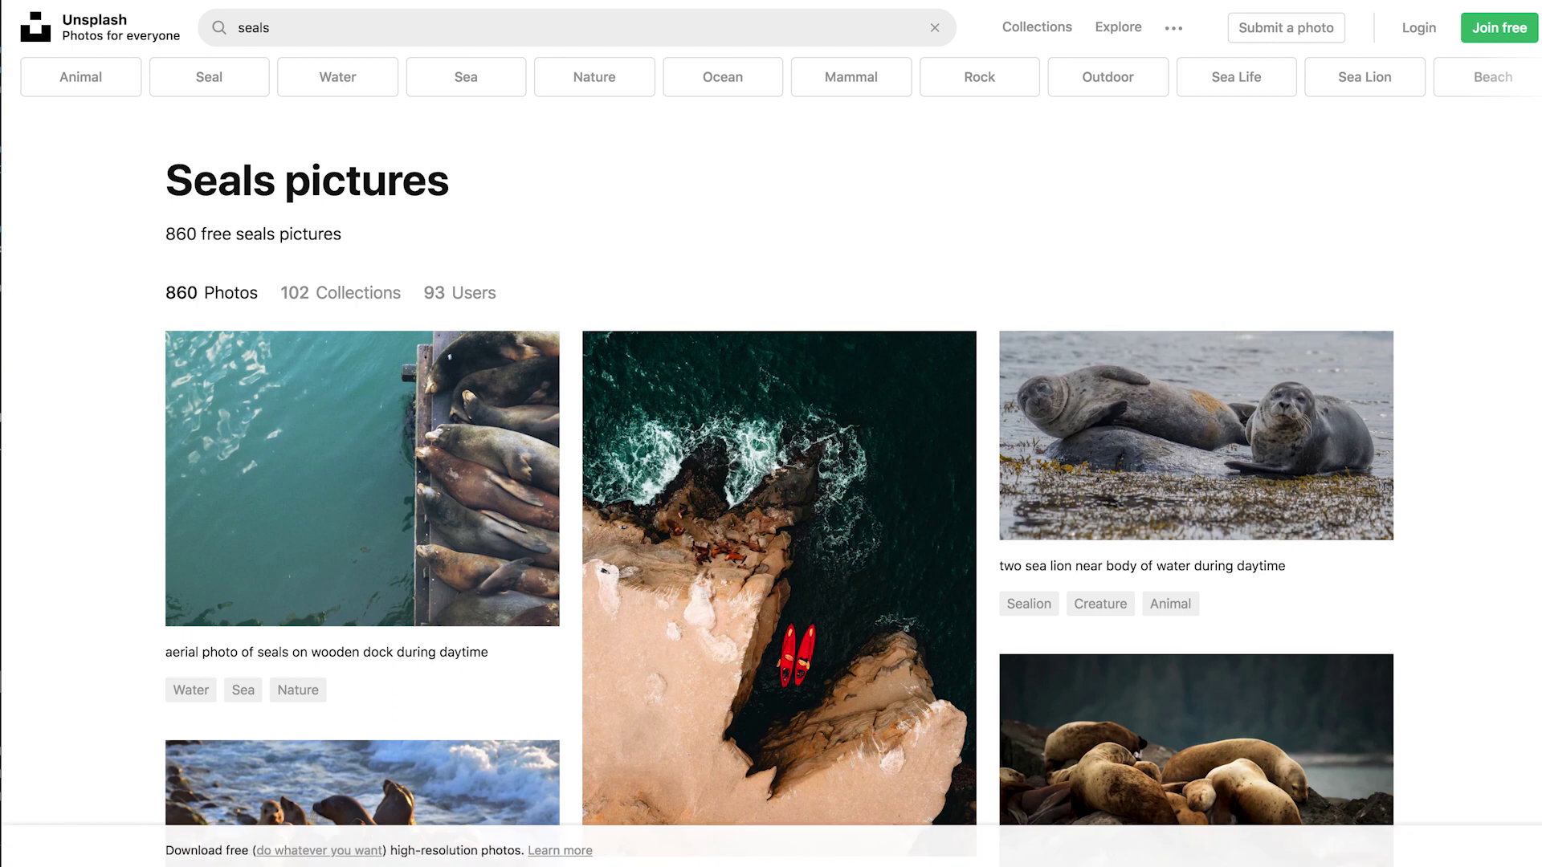
Browse the Unsplash seals pictures for suitable source photos.
{"action": "scroll", "coordinate": [771, 462], "scroll_direction": "down", "scroll_amount": 5}
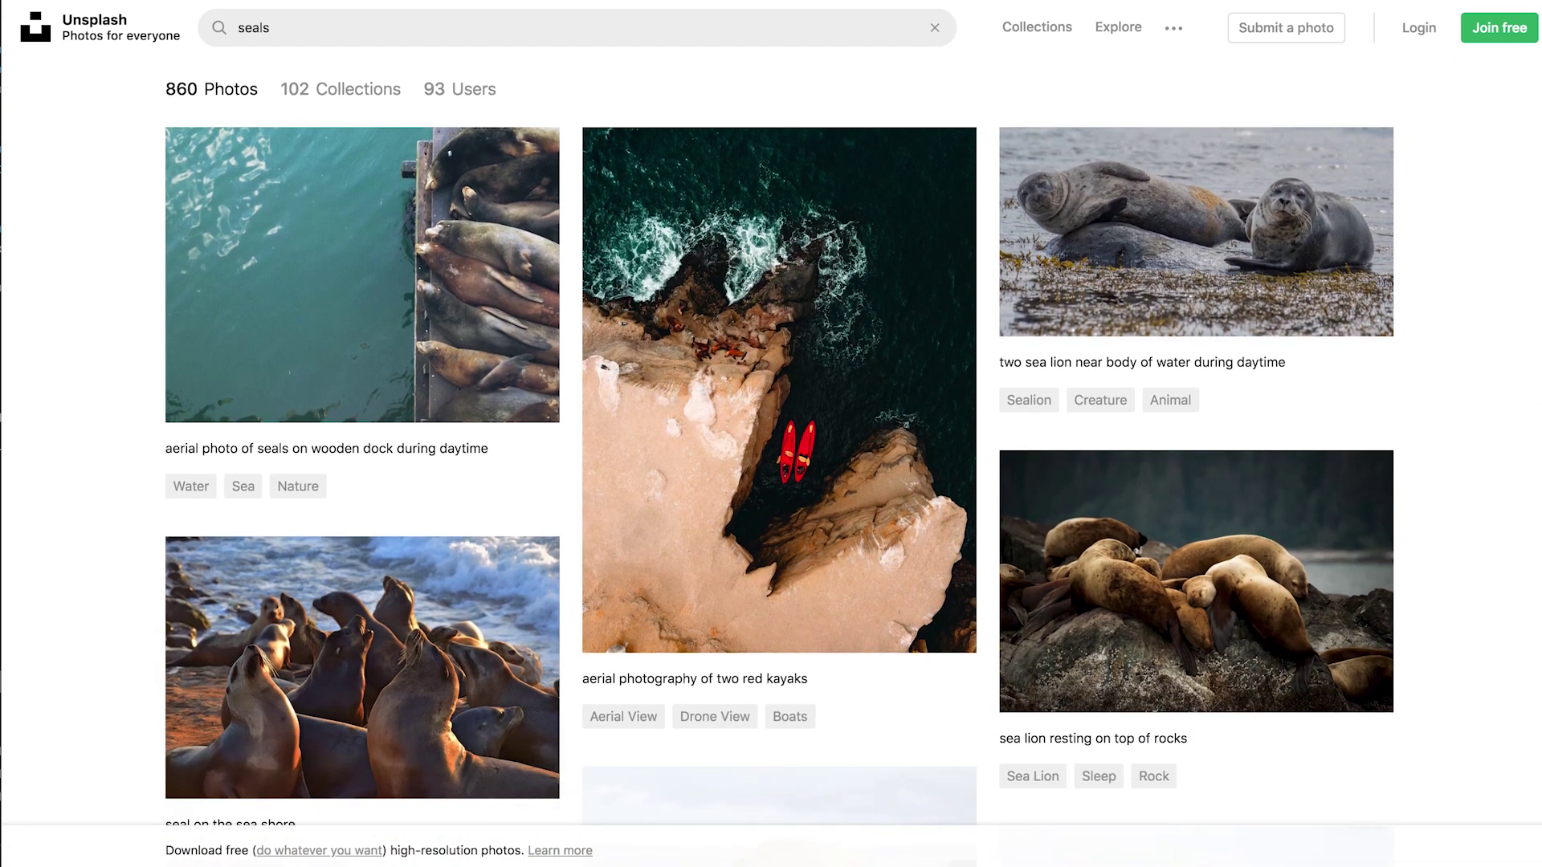
{"action": "scroll", "coordinate": [771, 463], "scroll_direction": "down", "scroll_amount": 5}
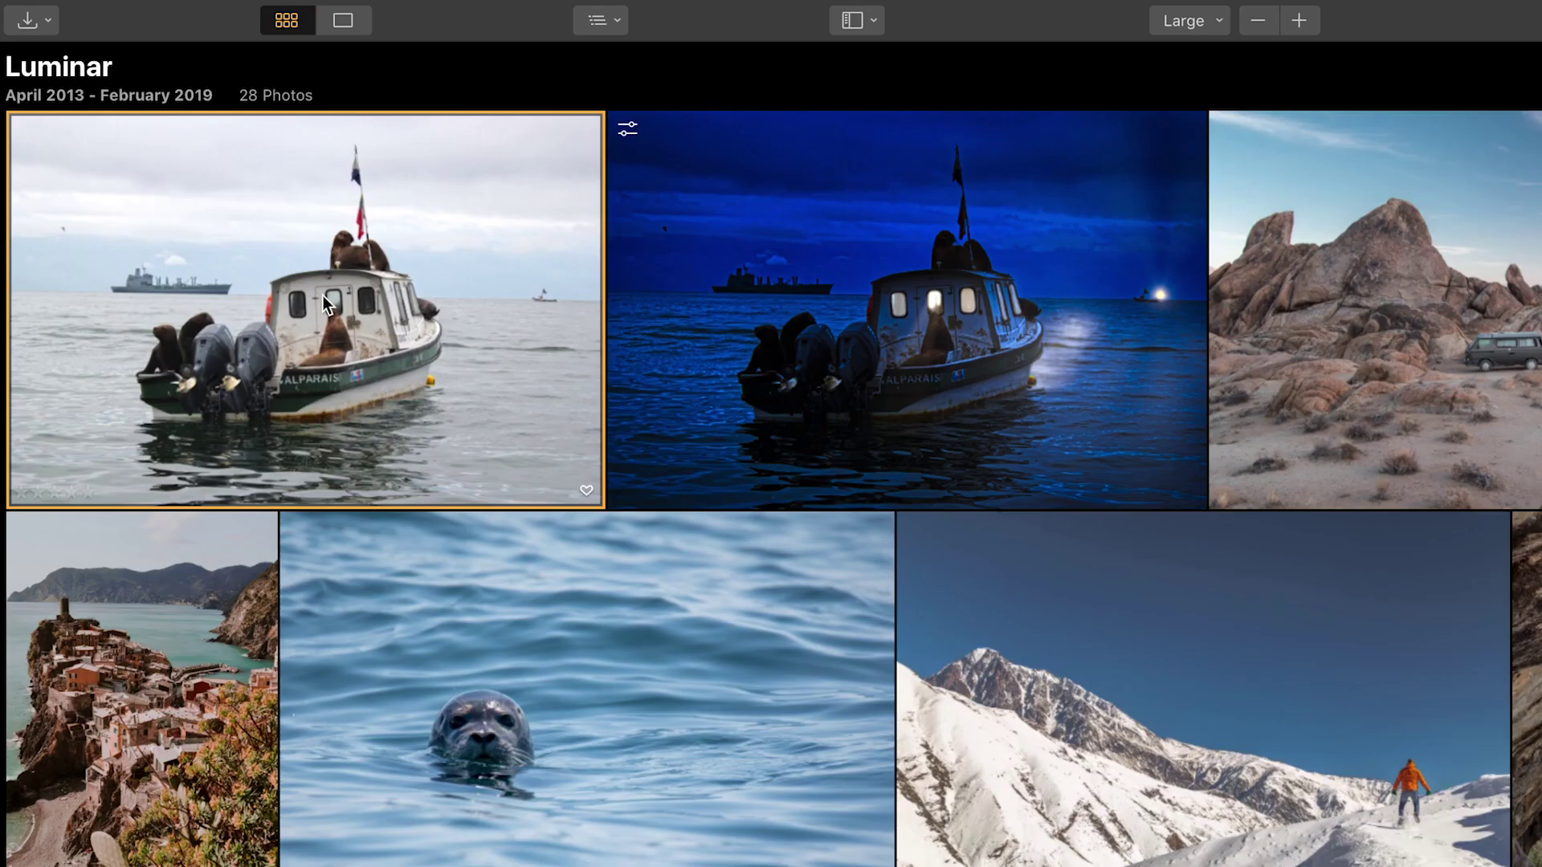
Switch to Luminar and open the original daytime boat photo in single-image view.
{"action": "left_click", "coordinate": [757, 291]}
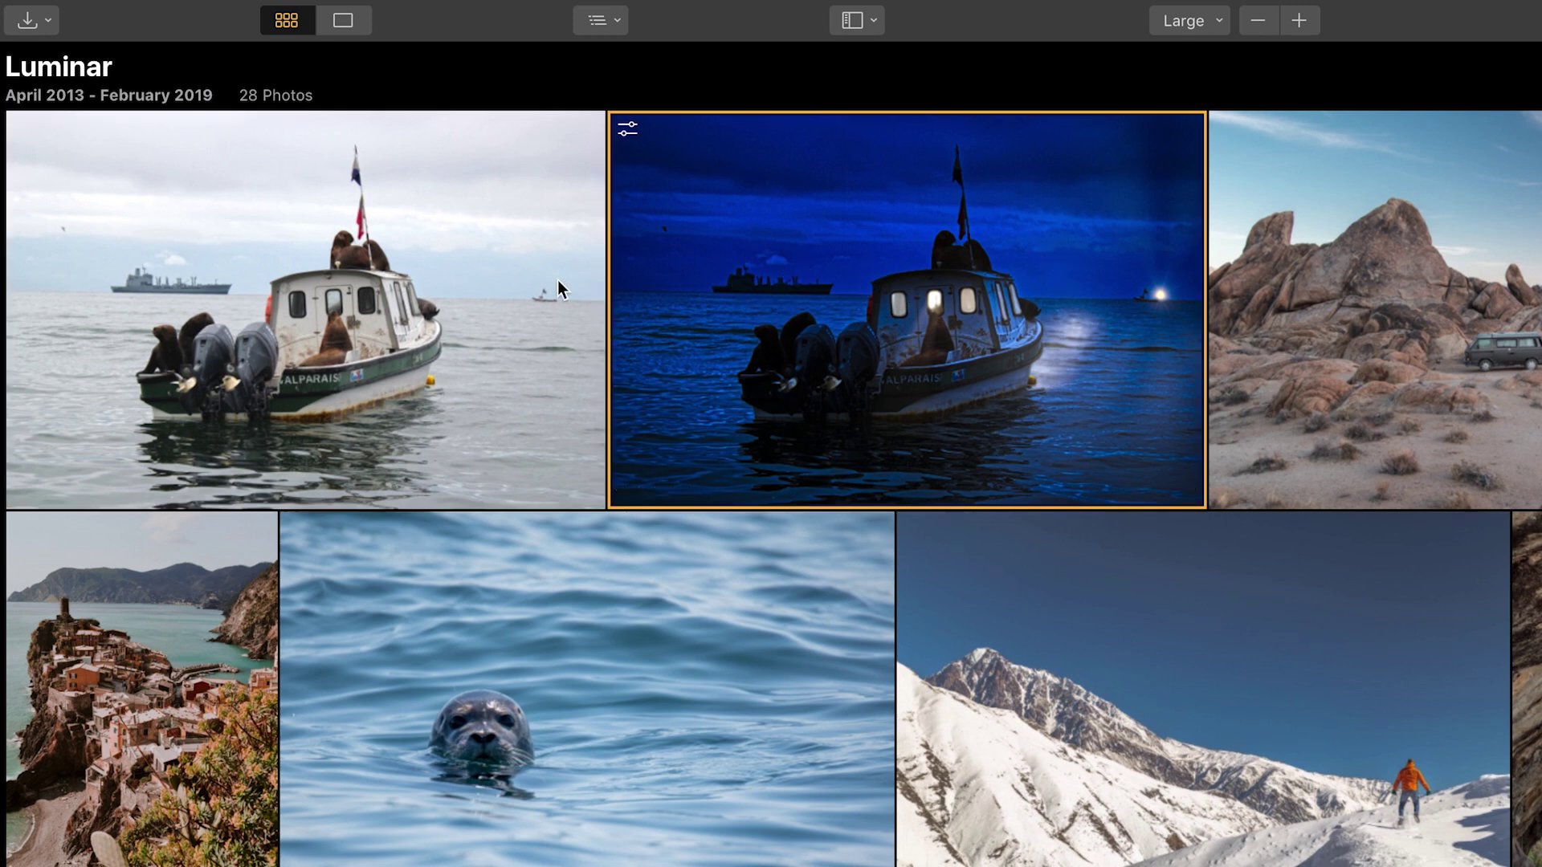
{"action": "left_click", "coordinate": [373, 258]}
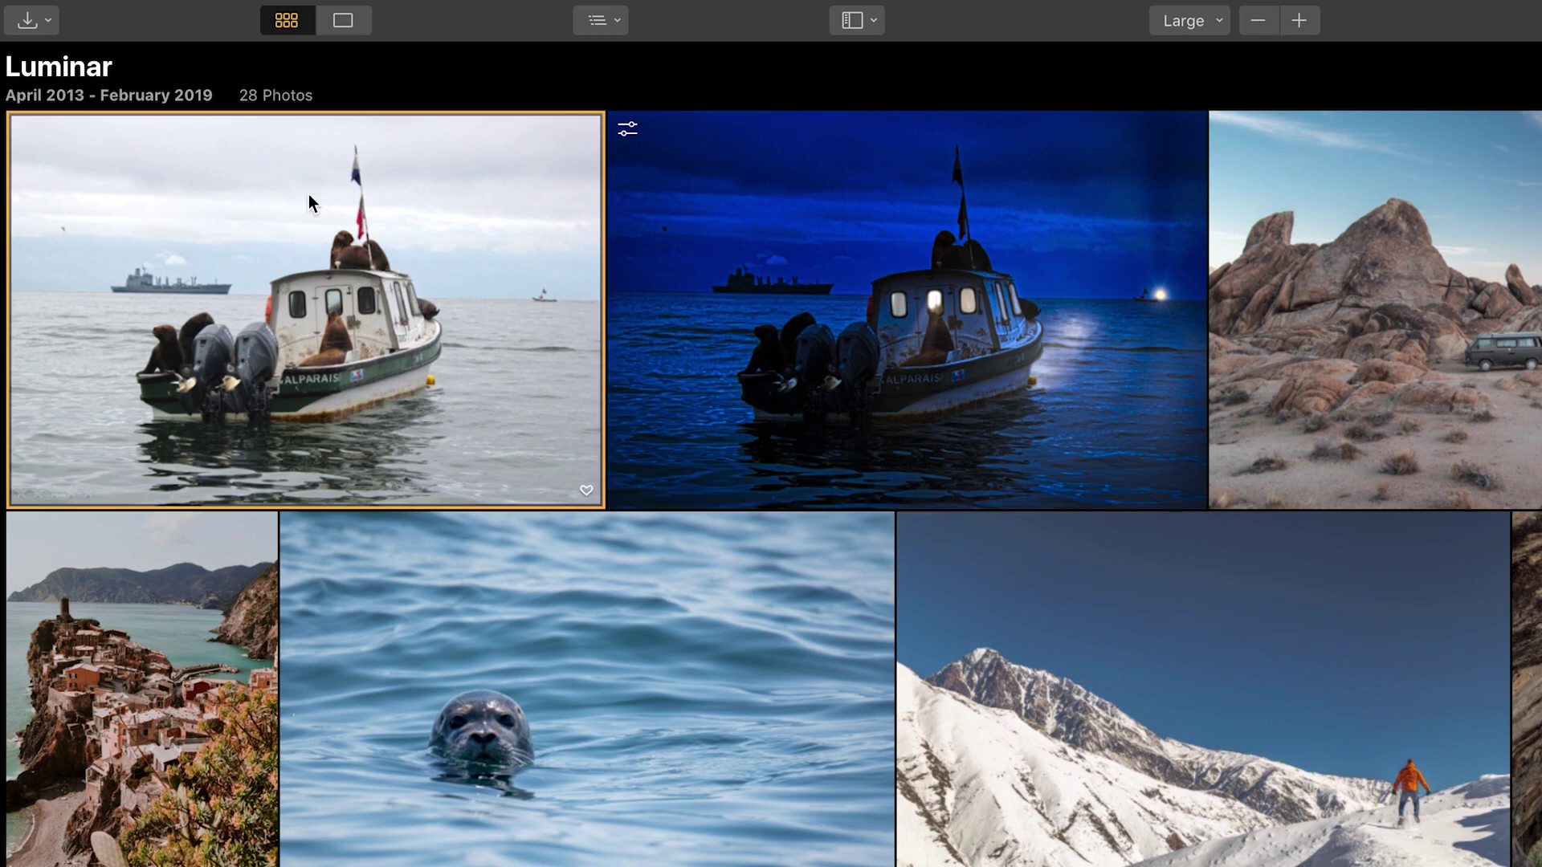
{"action": "left_click", "coordinate": [344, 23]}
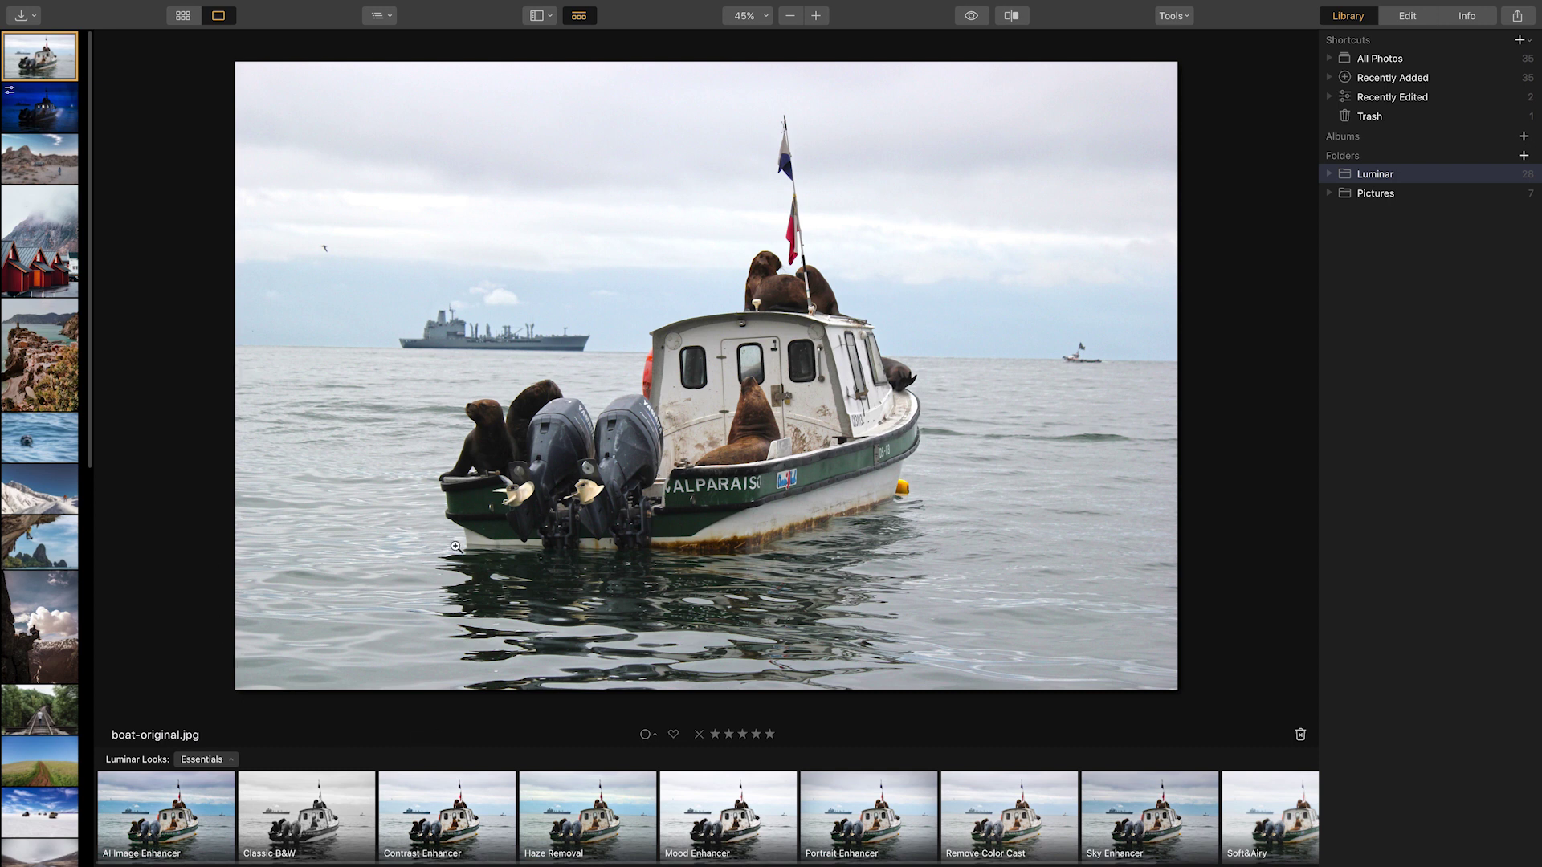
Hide the Luminar Looks strip and the filmstrip to give the boat photo more room.
{"action": "left_click", "coordinate": [578, 17]}
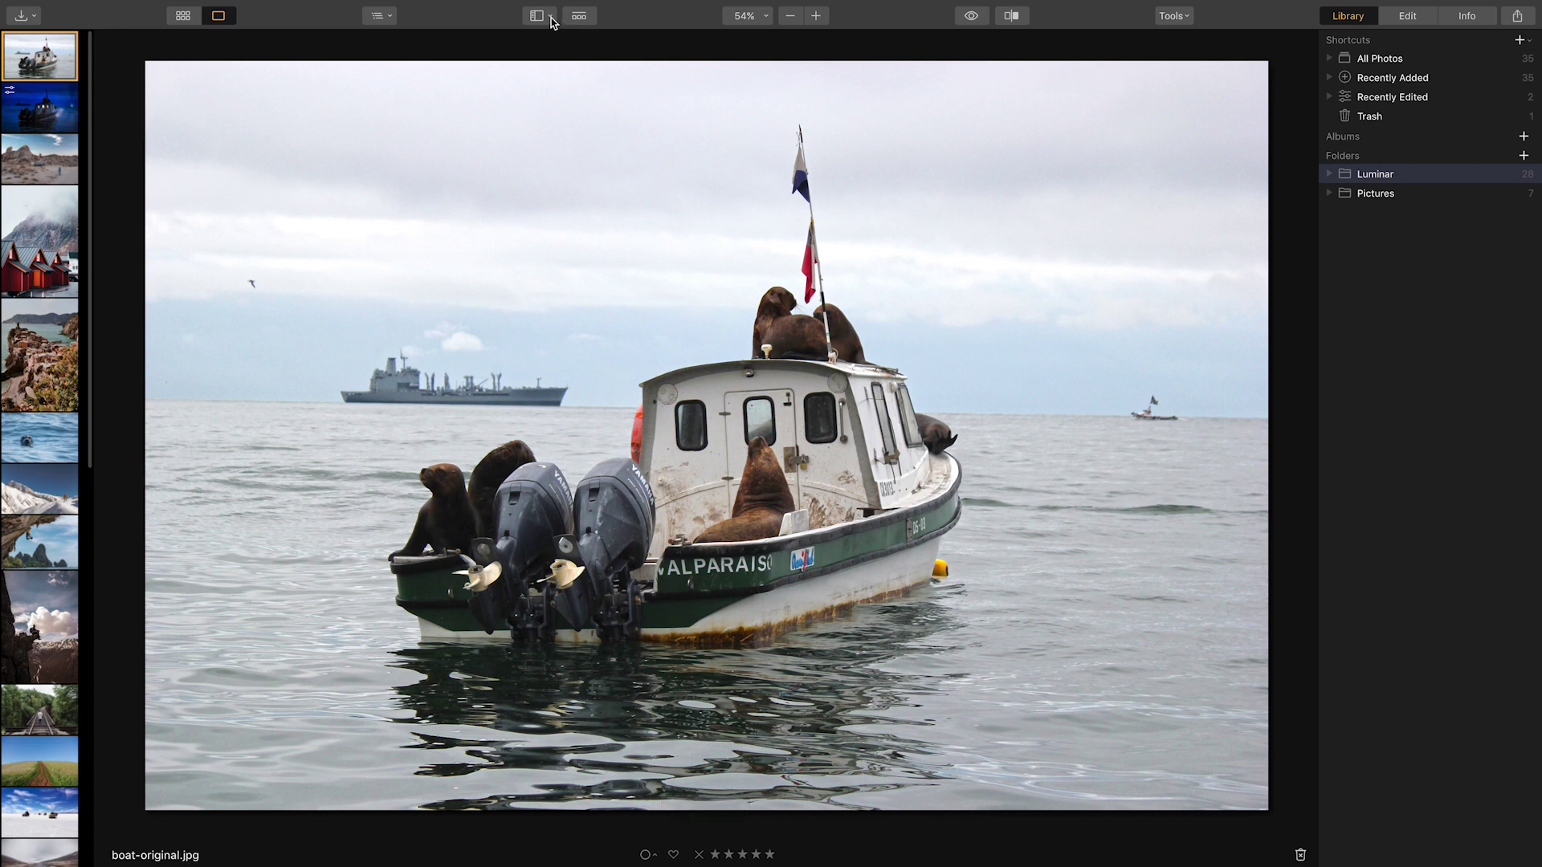
{"action": "left_click", "coordinate": [552, 17]}
{"action": "left_click", "coordinate": [554, 54]}
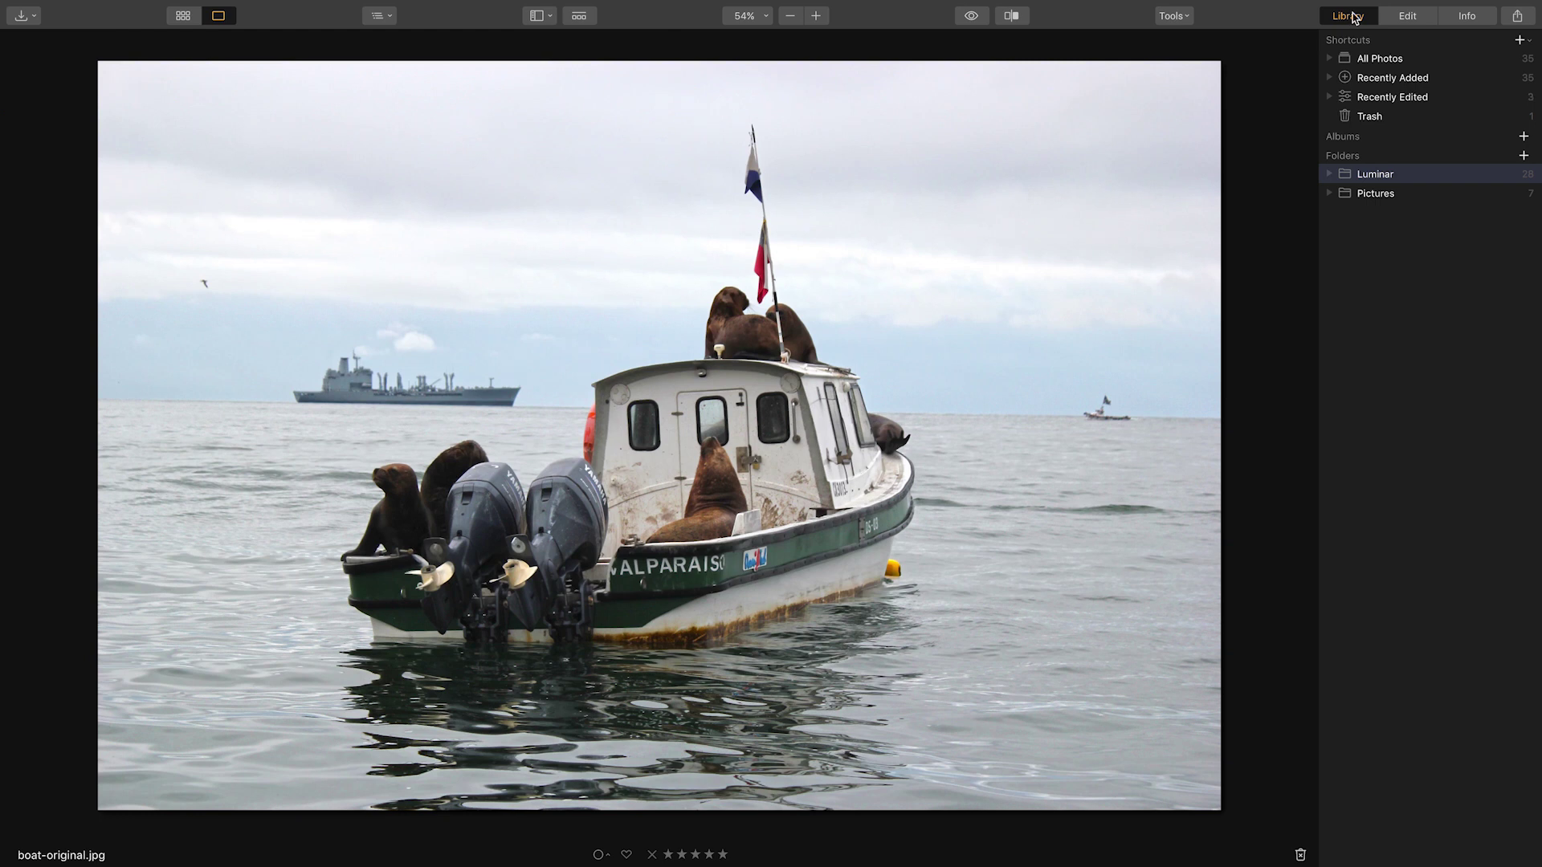
Enter edit mode for the boat photo and choose the Essentials filter workspace.
{"action": "left_click", "coordinate": [1408, 17]}
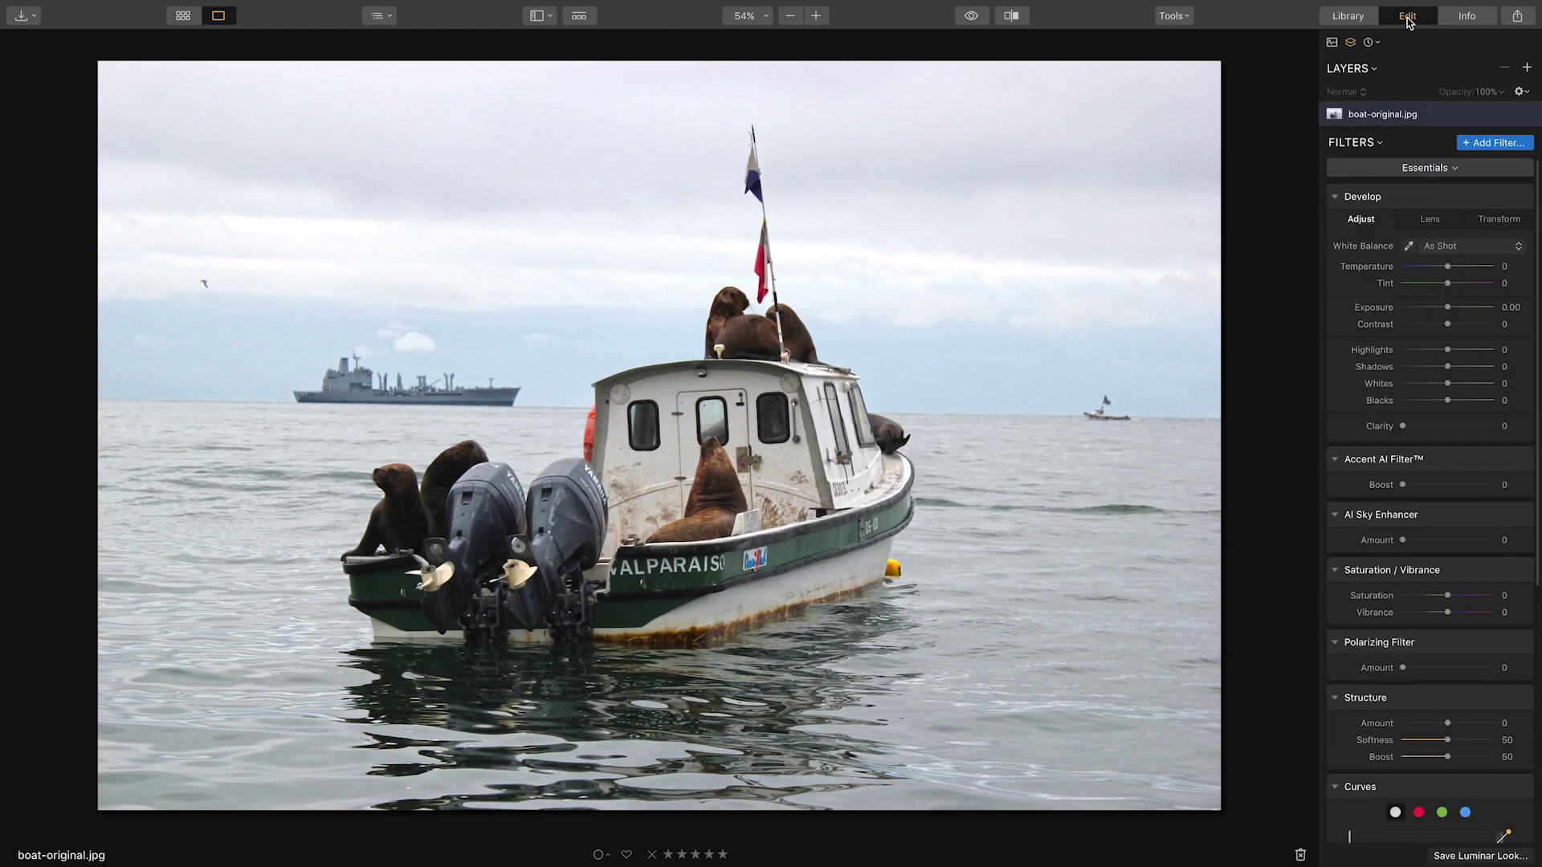
{"action": "left_click", "coordinate": [1425, 168]}
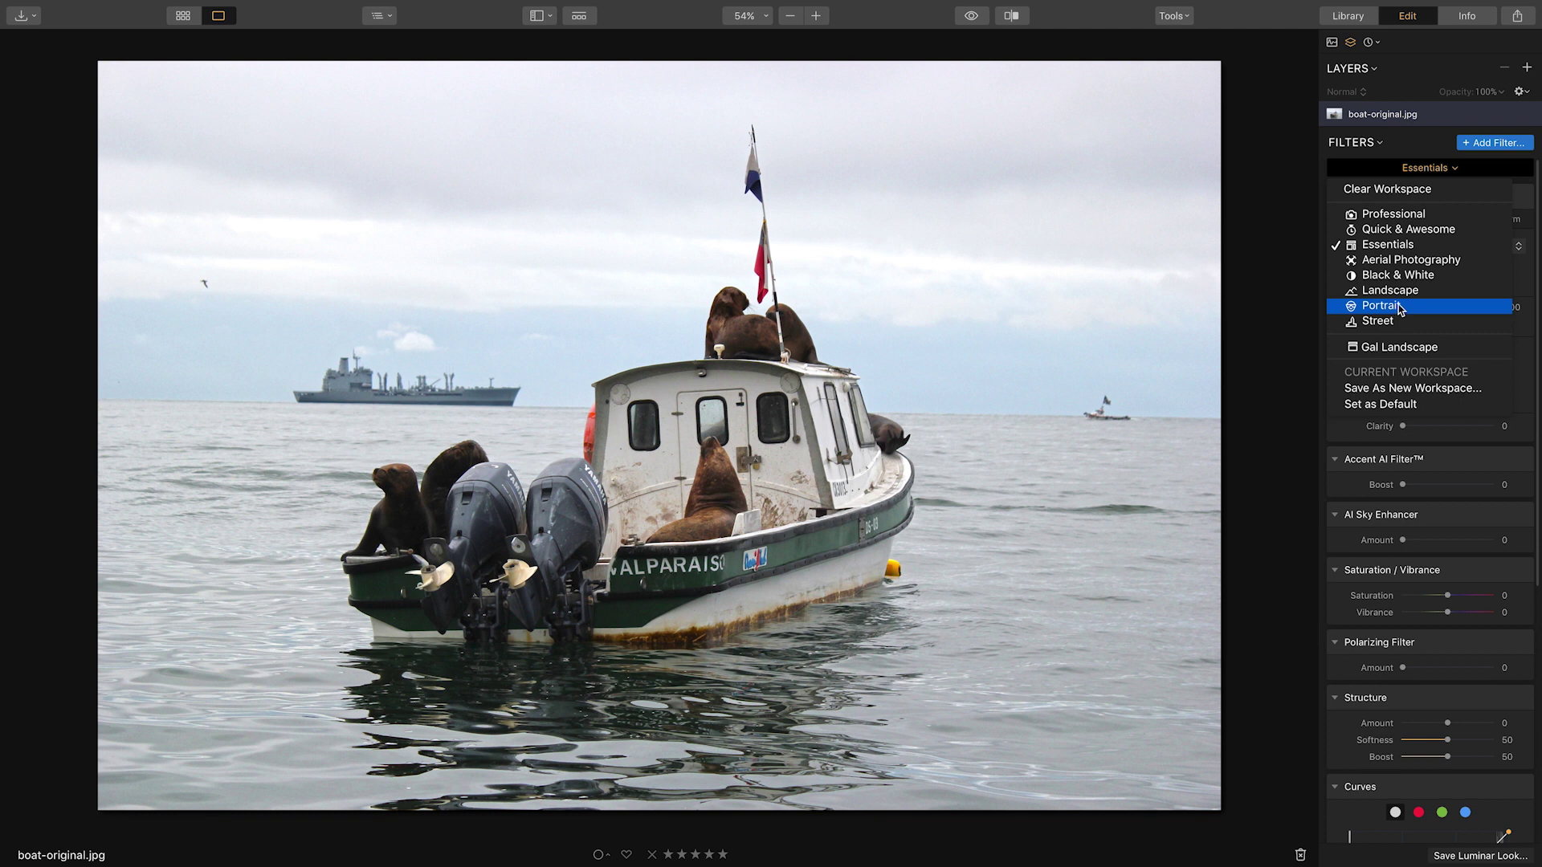
{"action": "left_click", "coordinate": [1365, 244]}
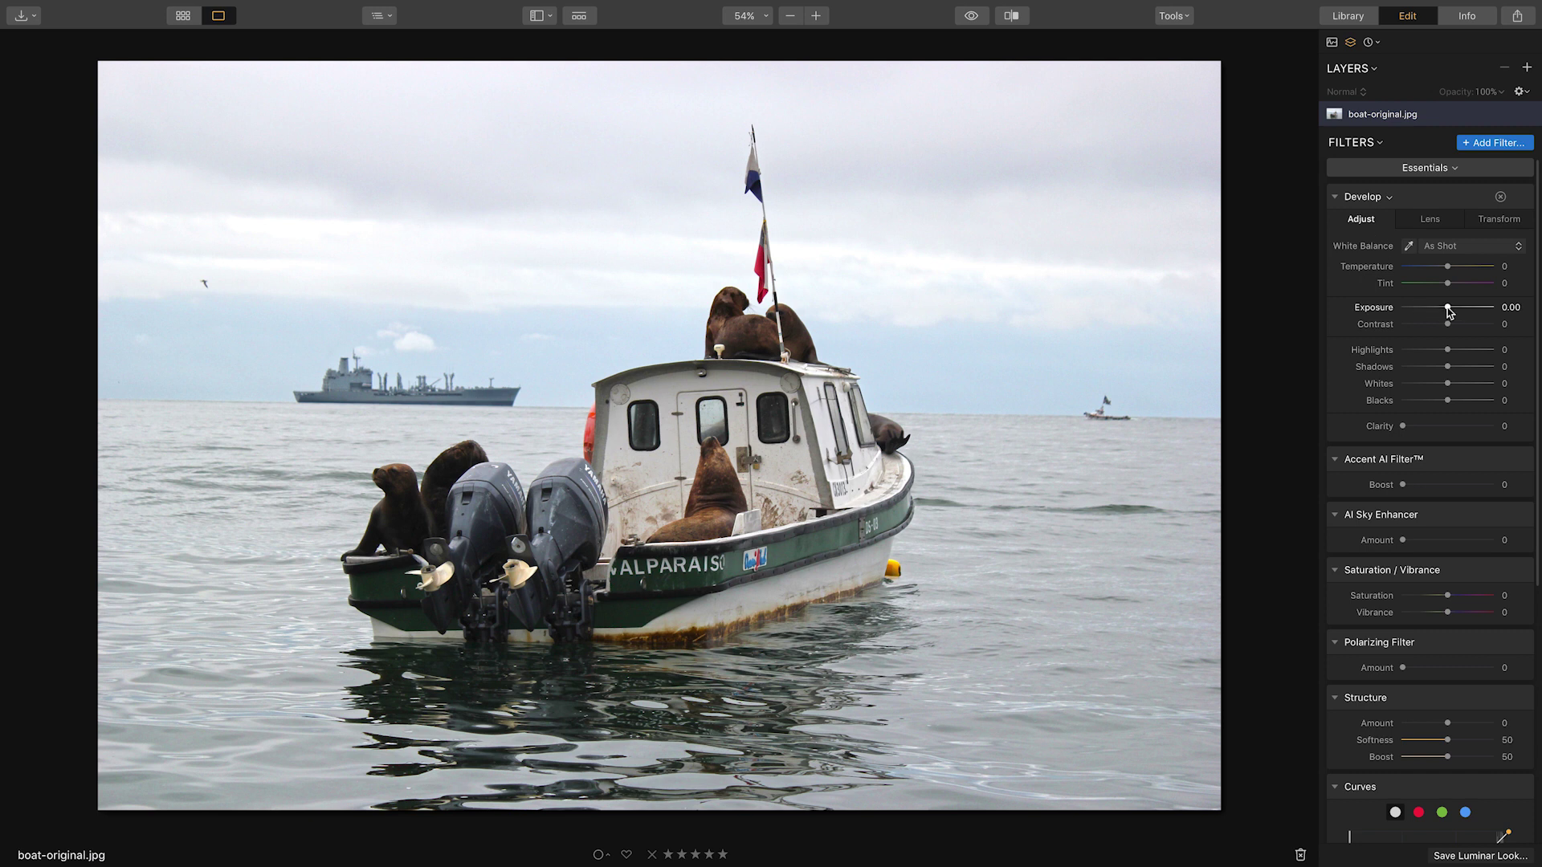
In the Develop filter, set Exposure to -2.31, Temperature to -42, Highlights to -21, Whites to 9 and Blacks to -10.
{"action": "left_click_drag", "start_coordinate": [1448, 310], "coordinate": [1426, 311]}
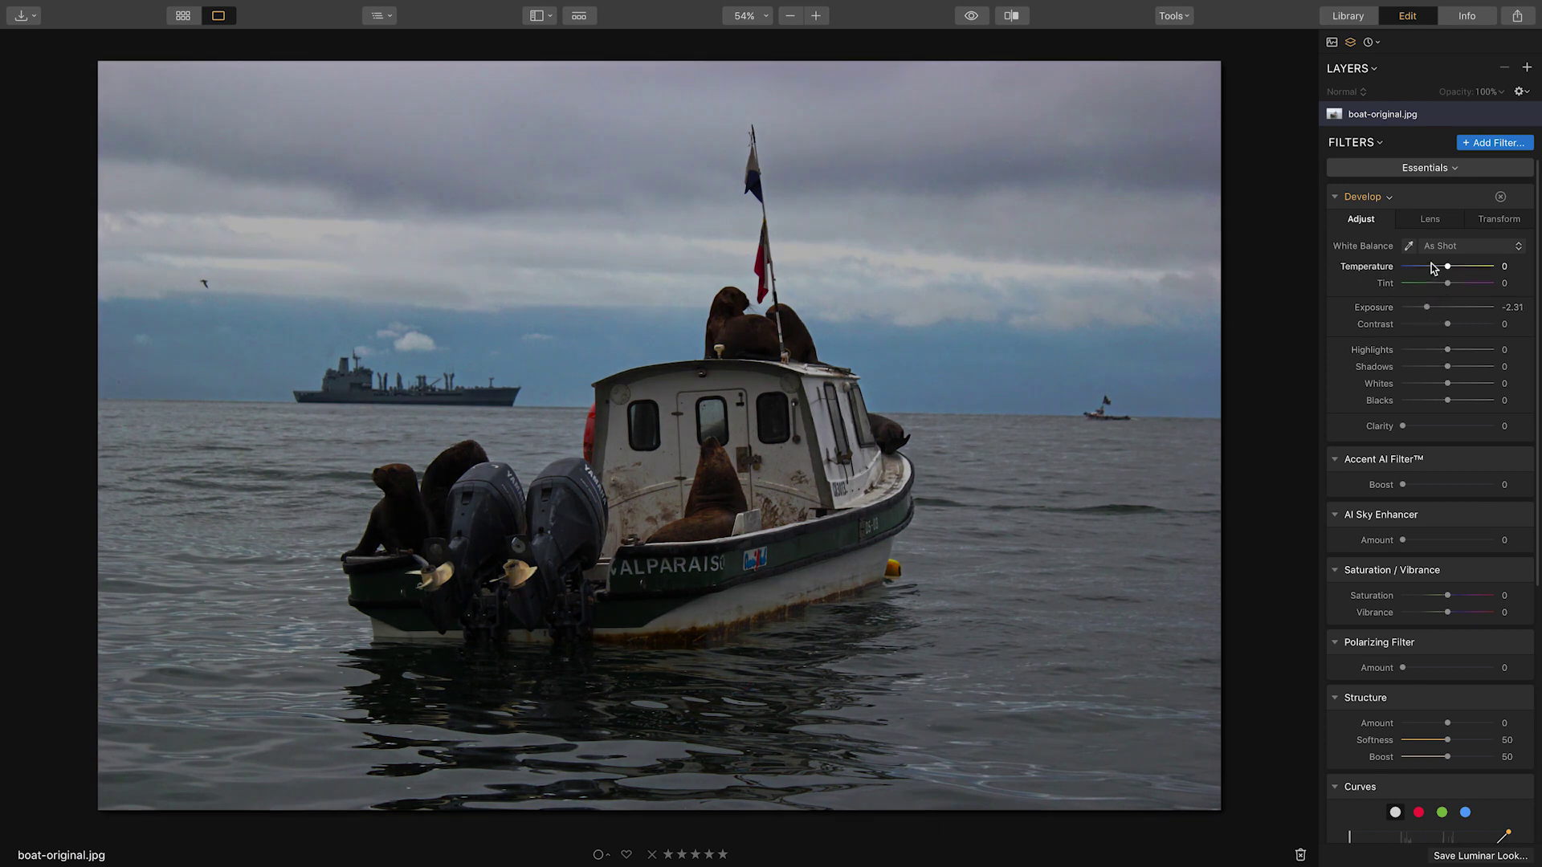
{"action": "left_click_drag", "start_coordinate": [1449, 270], "coordinate": [1427, 272]}
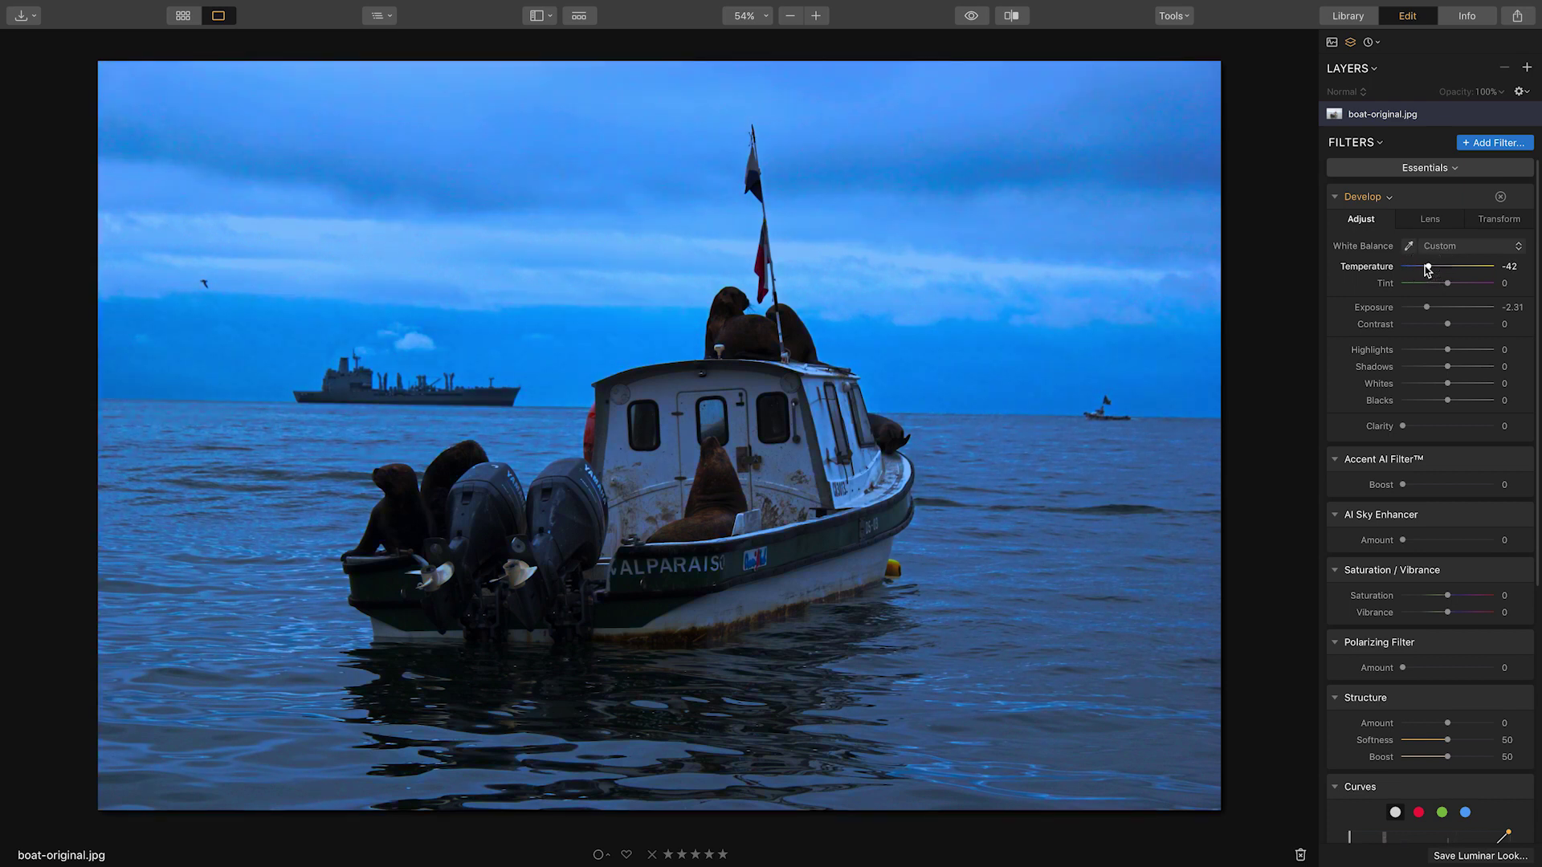
{"action": "left_click_drag", "start_coordinate": [1451, 351], "coordinate": [1443, 399]}
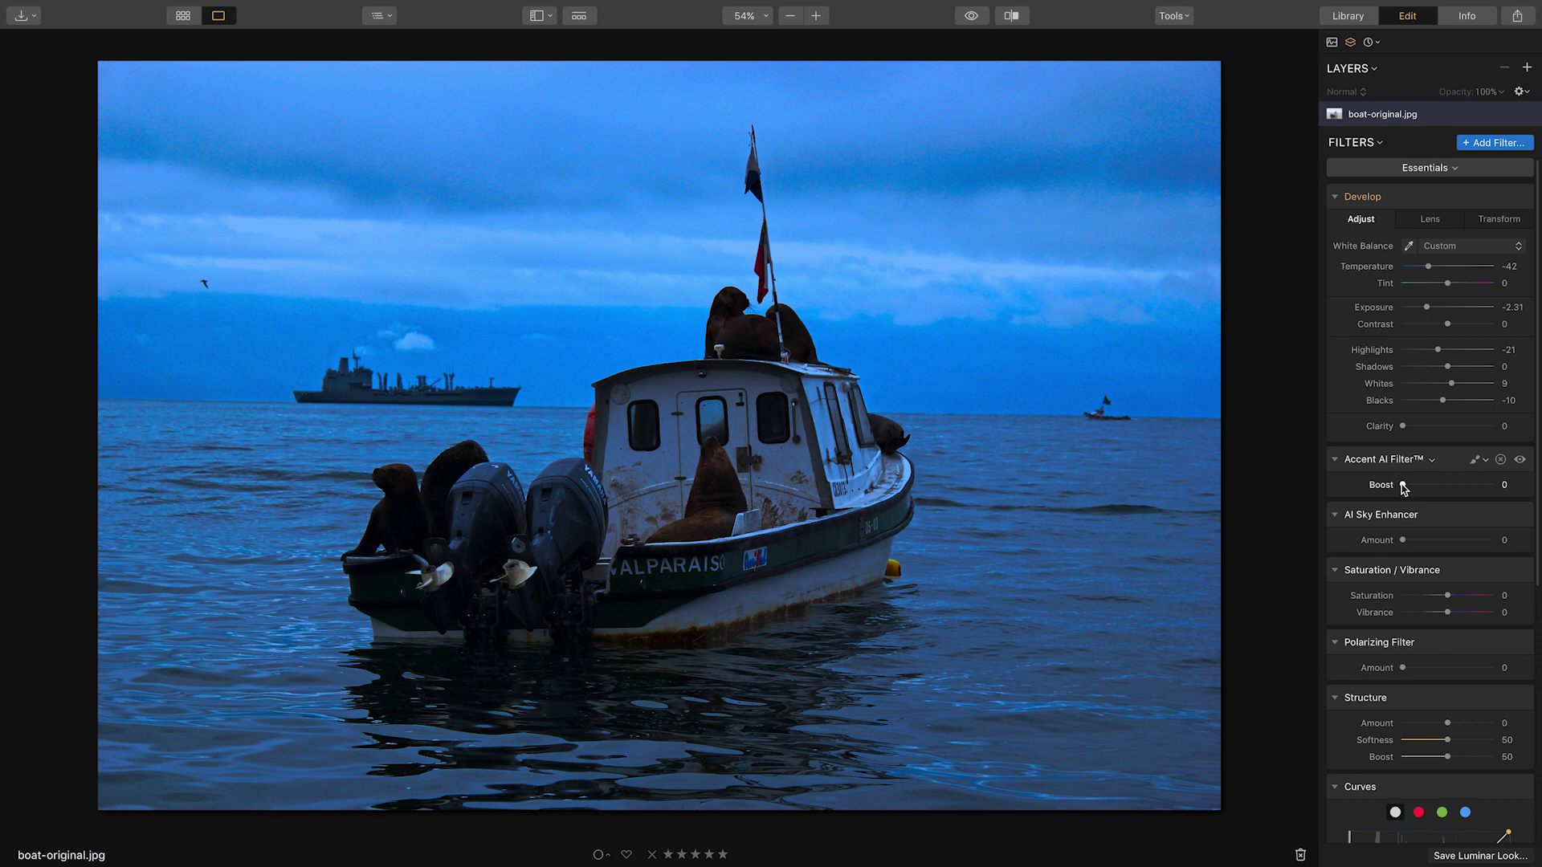
Try Accent AI Filter Boost at 100, compare the photo with and without the filter, and settle on a Boost of 43.
{"action": "left_click_drag", "start_coordinate": [1402, 484], "coordinate": [1502, 487]}
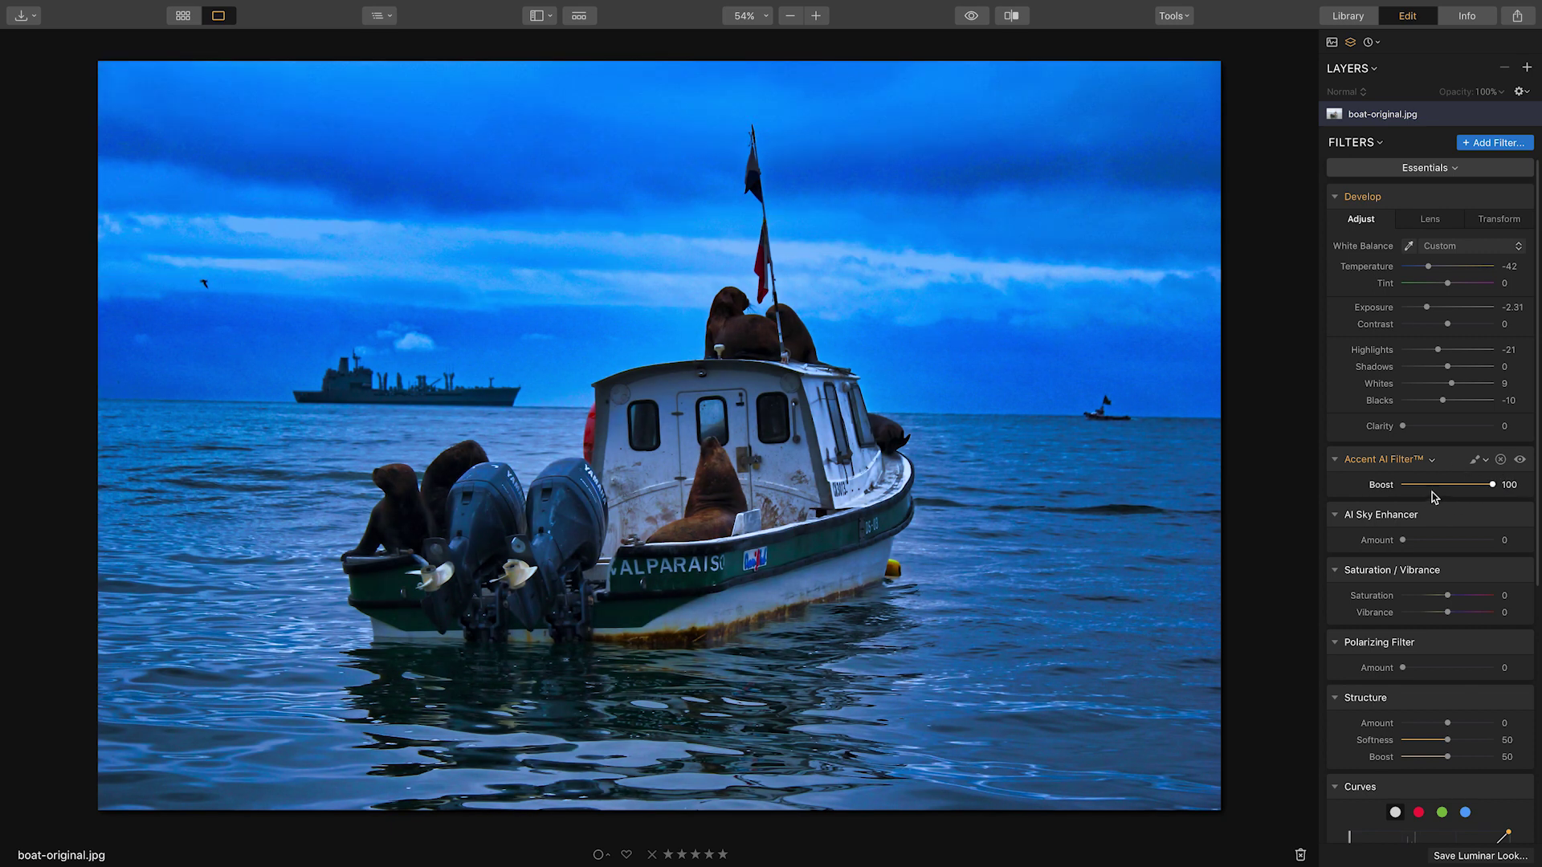
{"action": "left_click", "coordinate": [1520, 460]}
{"action": "left_click", "coordinate": [1520, 460]}
{"action": "left_click", "coordinate": [1520, 461]}
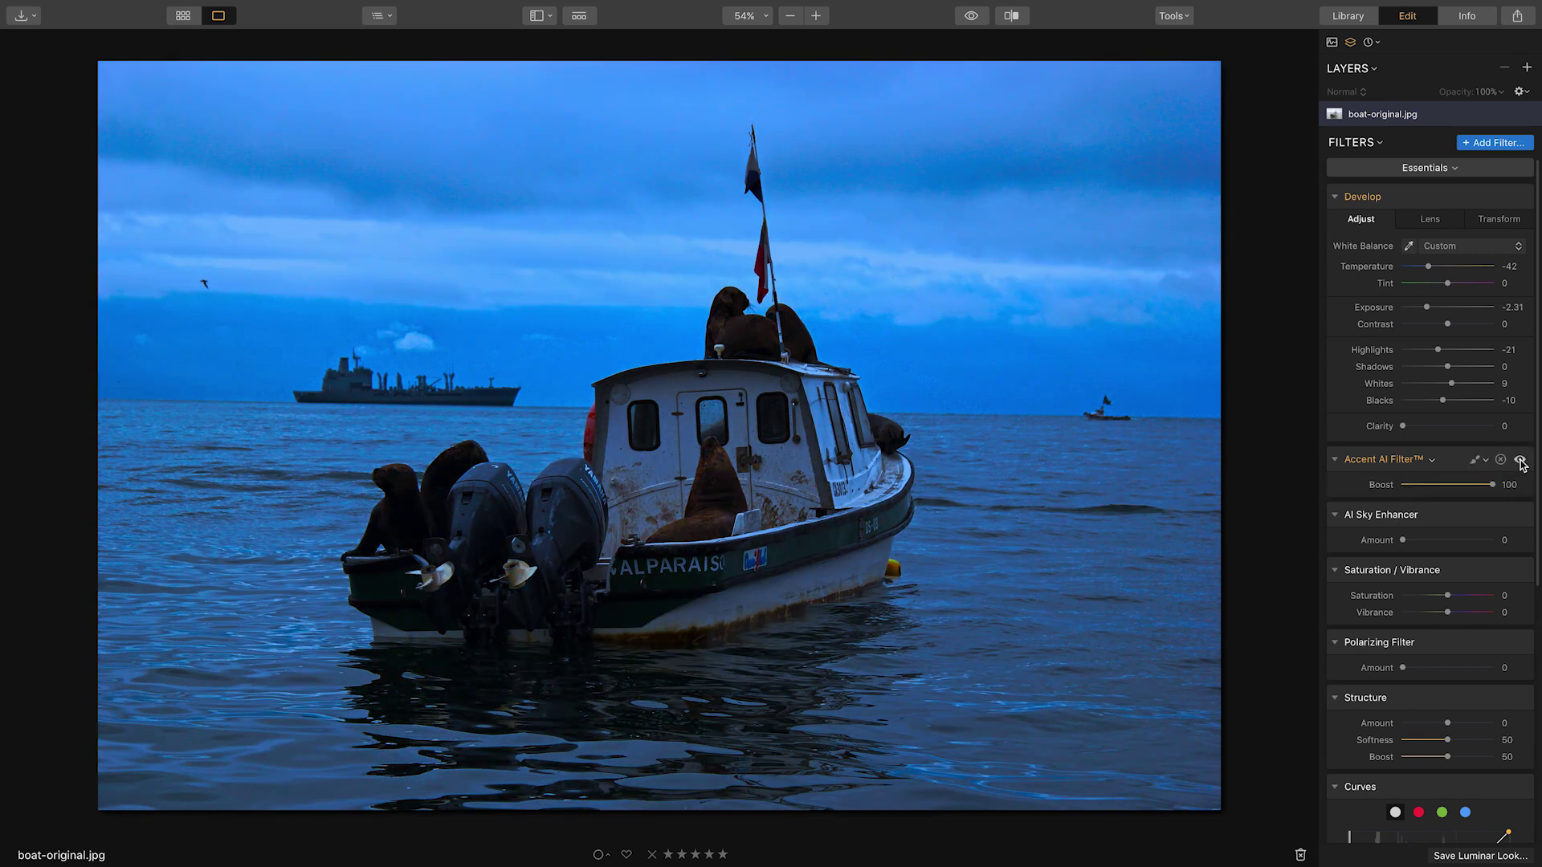
{"action": "left_click", "coordinate": [1519, 461]}
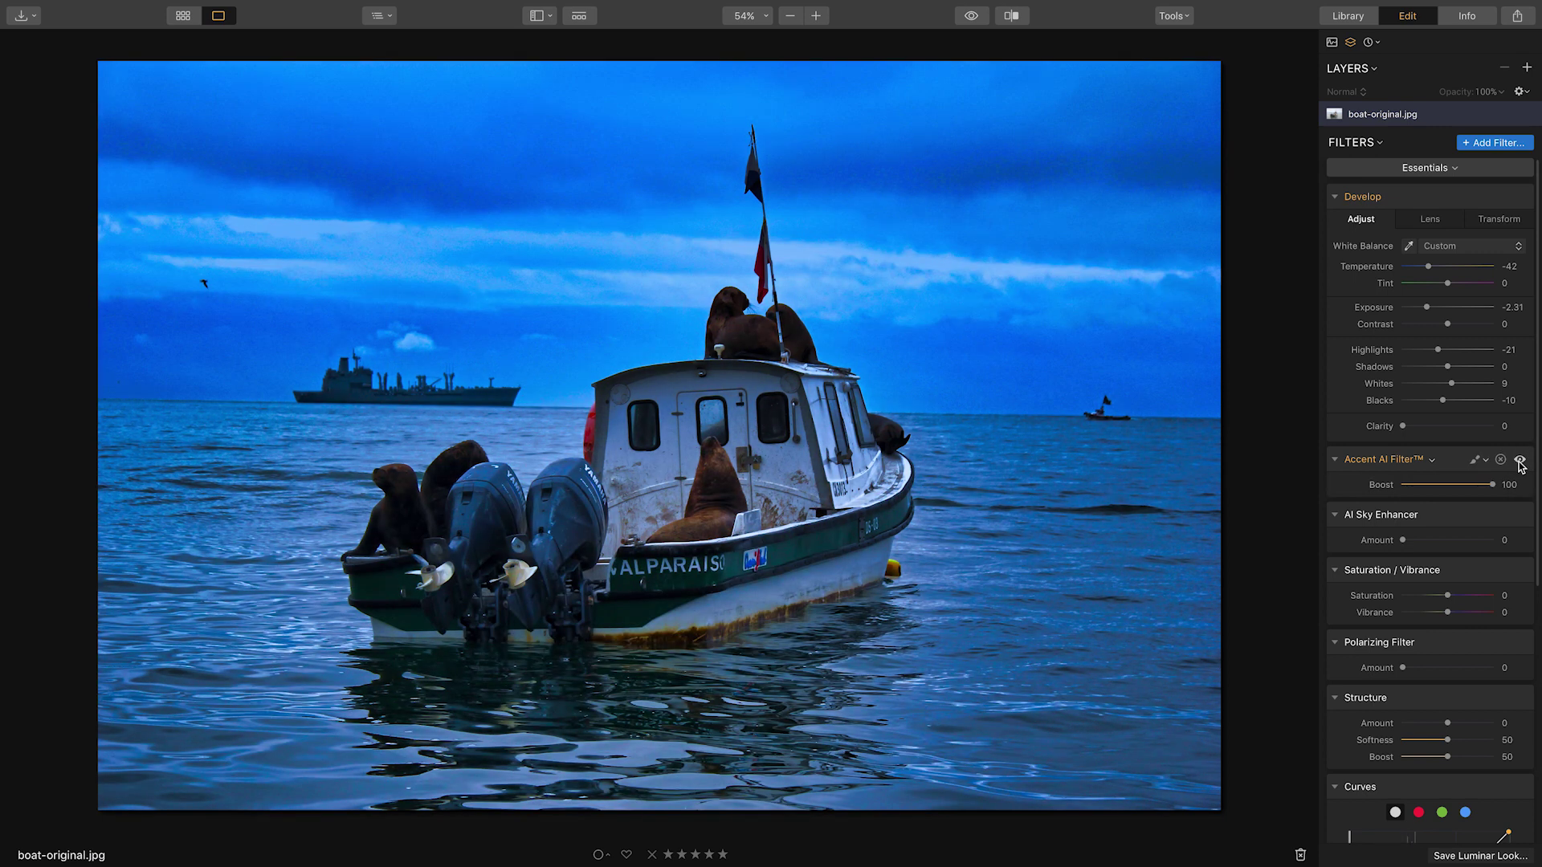
{"action": "left_click", "coordinate": [1424, 485]}
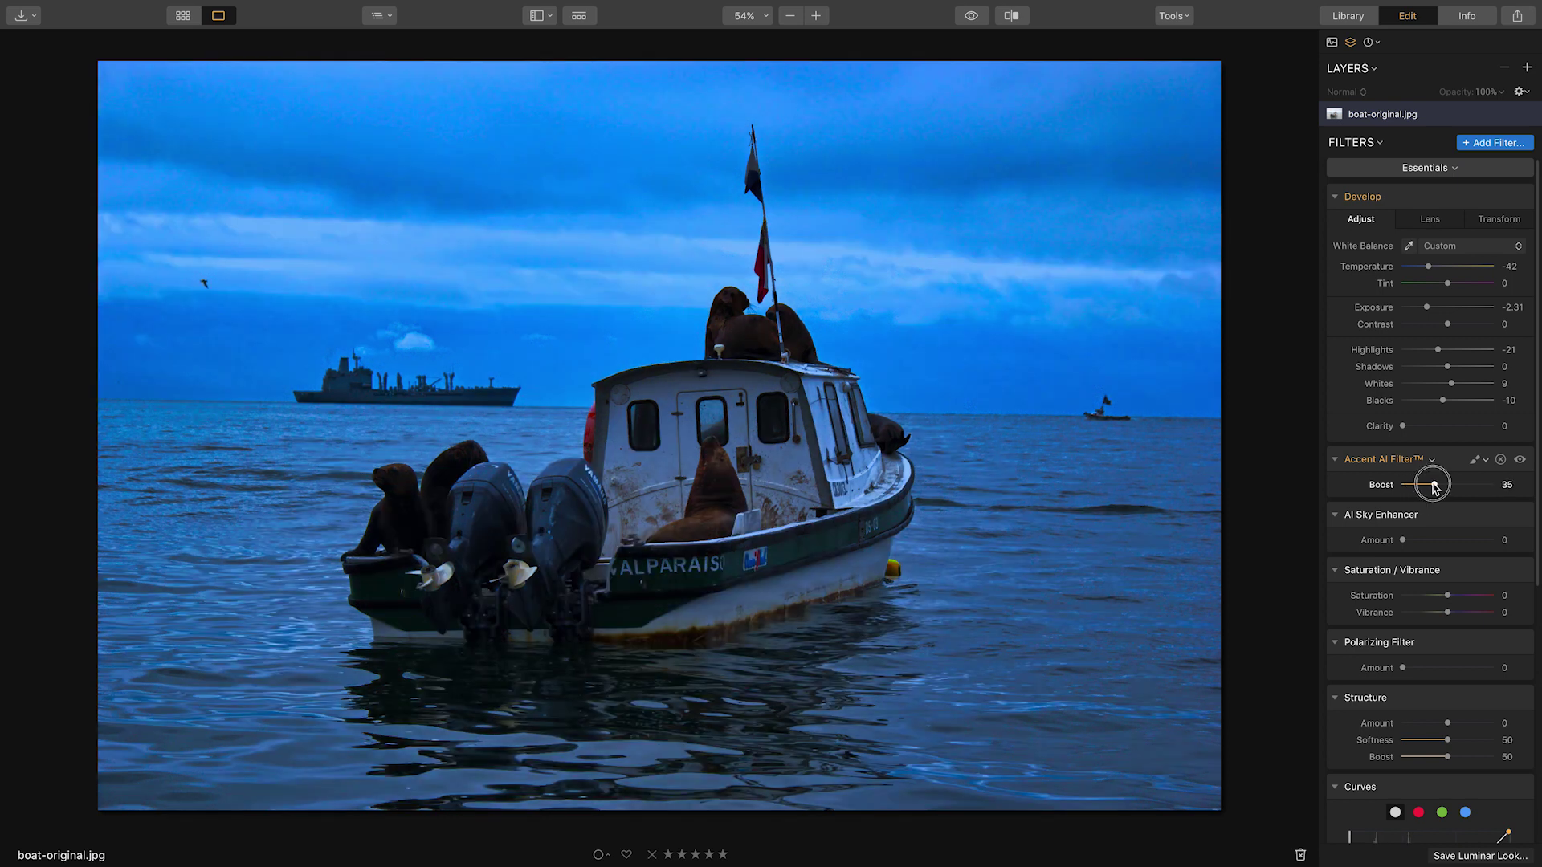
{"action": "left_click_drag", "start_coordinate": [1445, 486], "coordinate": [1442, 485]}
Set the AI Sky Enhancer amount to 60 and remove the Saturation / Vibrance and Polarizing filters.
{"action": "scroll", "coordinate": [1346, 547], "scroll_direction": "down", "scroll_amount": 1}
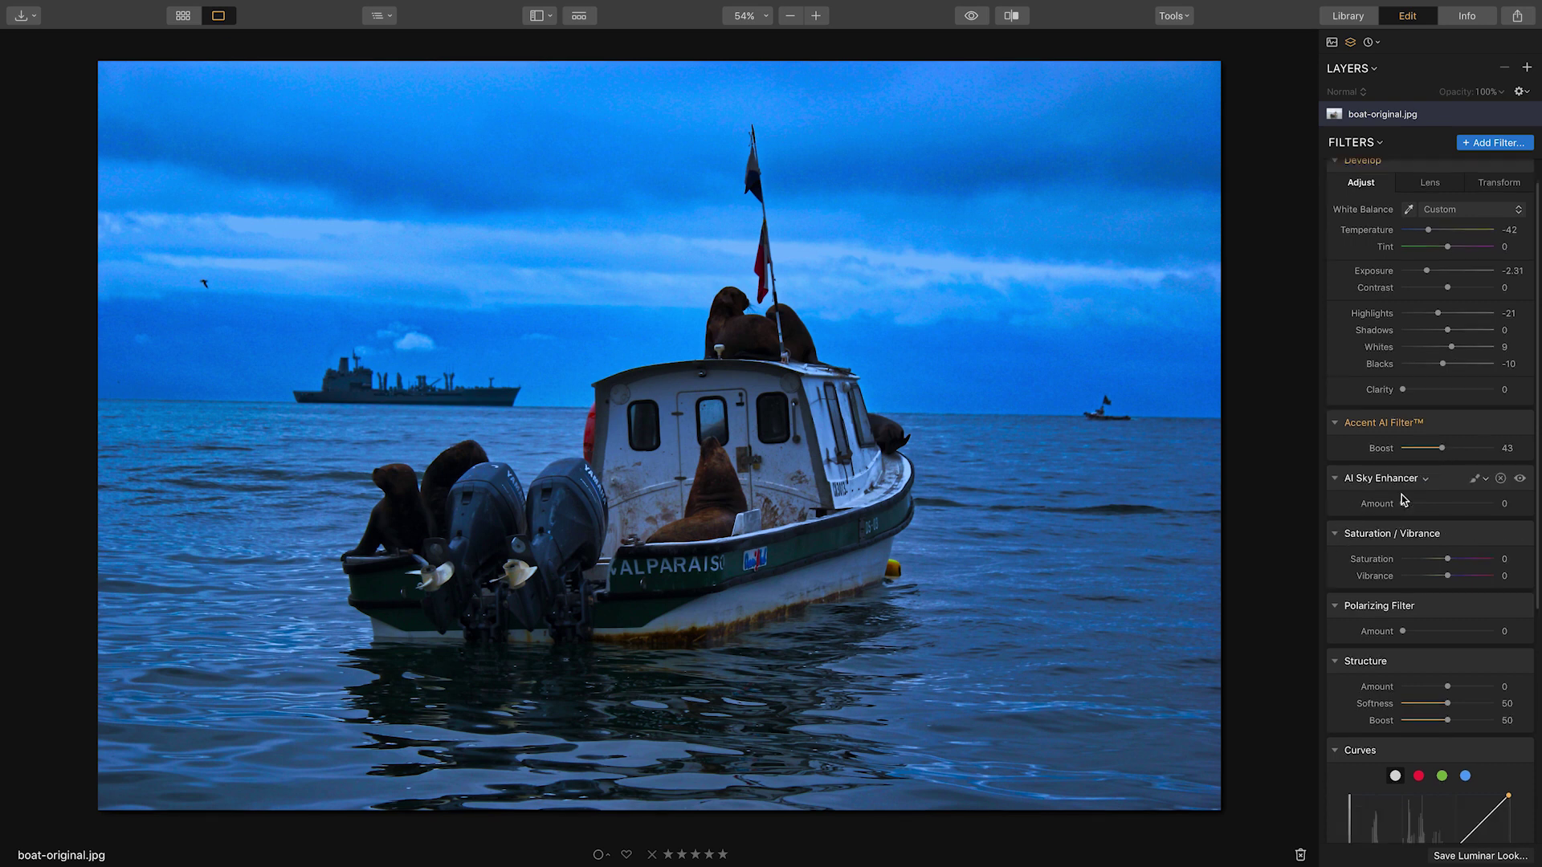
{"action": "left_click_drag", "start_coordinate": [1403, 503], "coordinate": [1458, 506]}
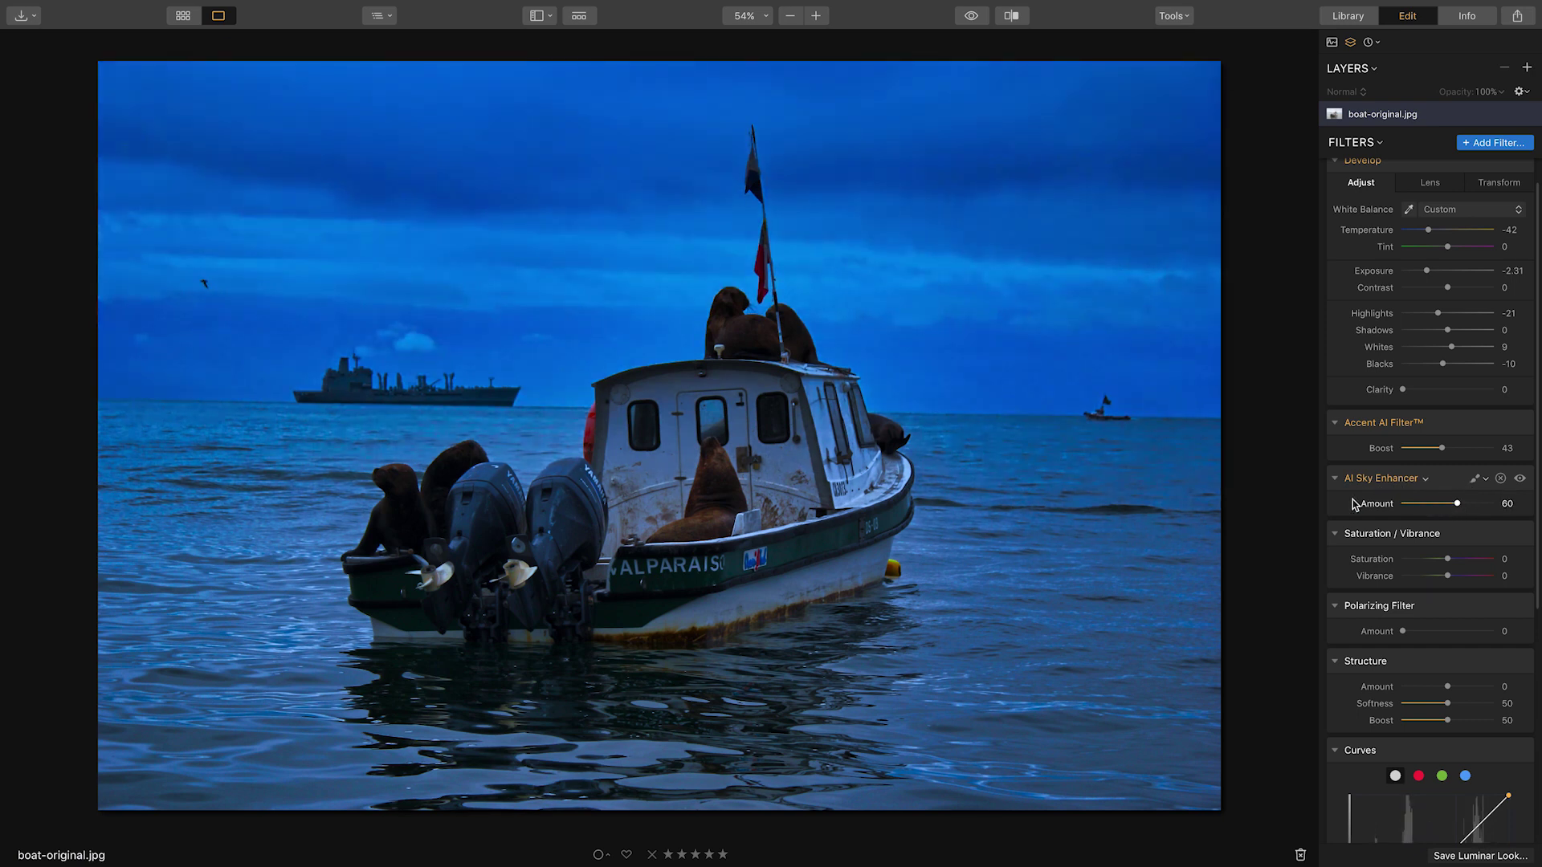
{"action": "scroll", "coordinate": [1352, 502], "scroll_direction": "down", "scroll_amount": 2}
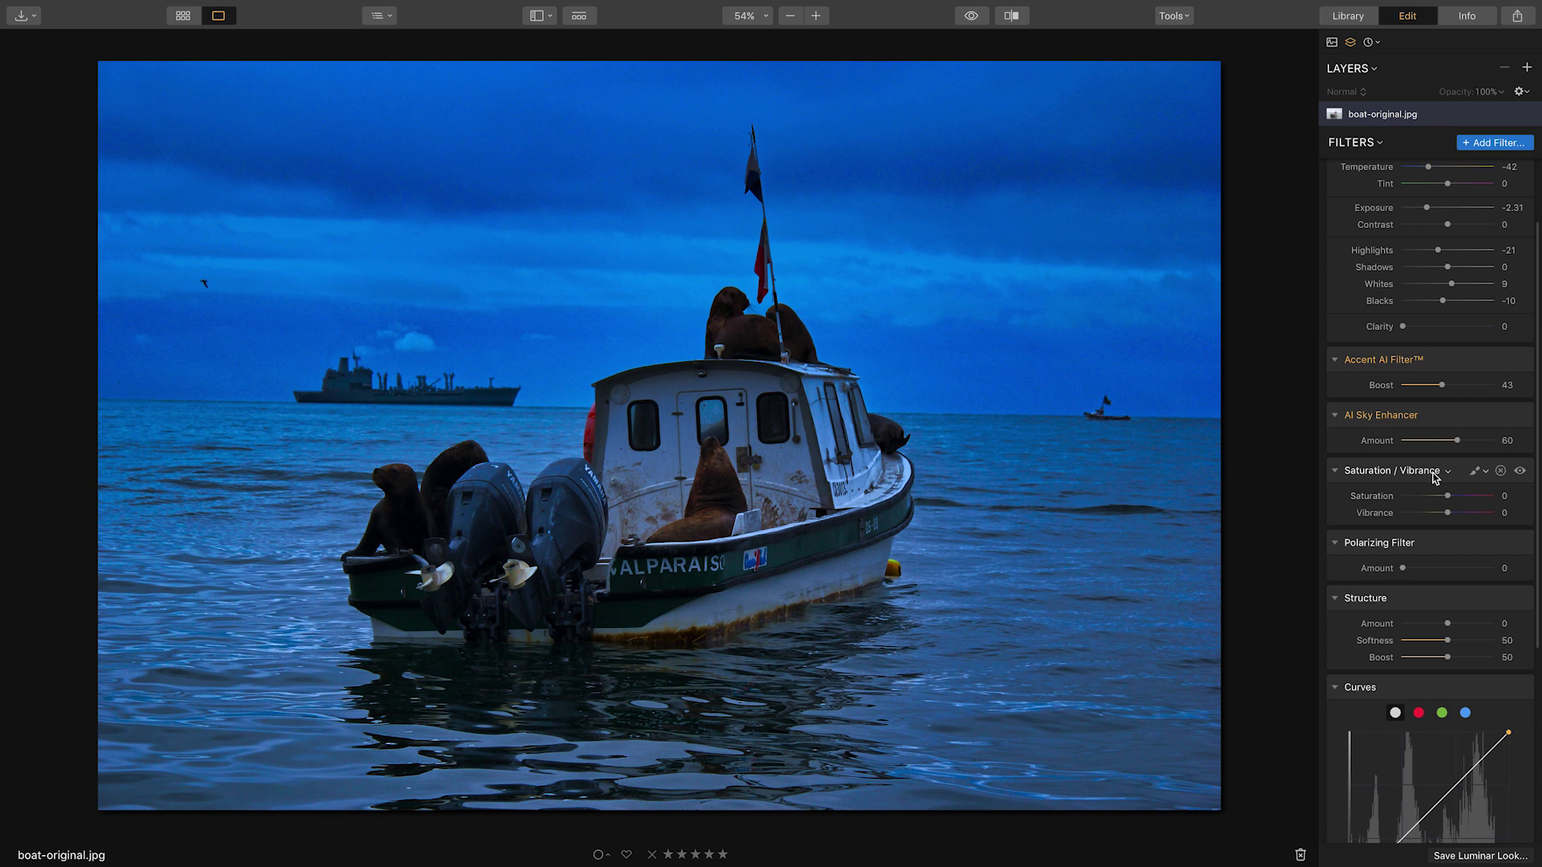
{"action": "left_click", "coordinate": [1501, 472]}
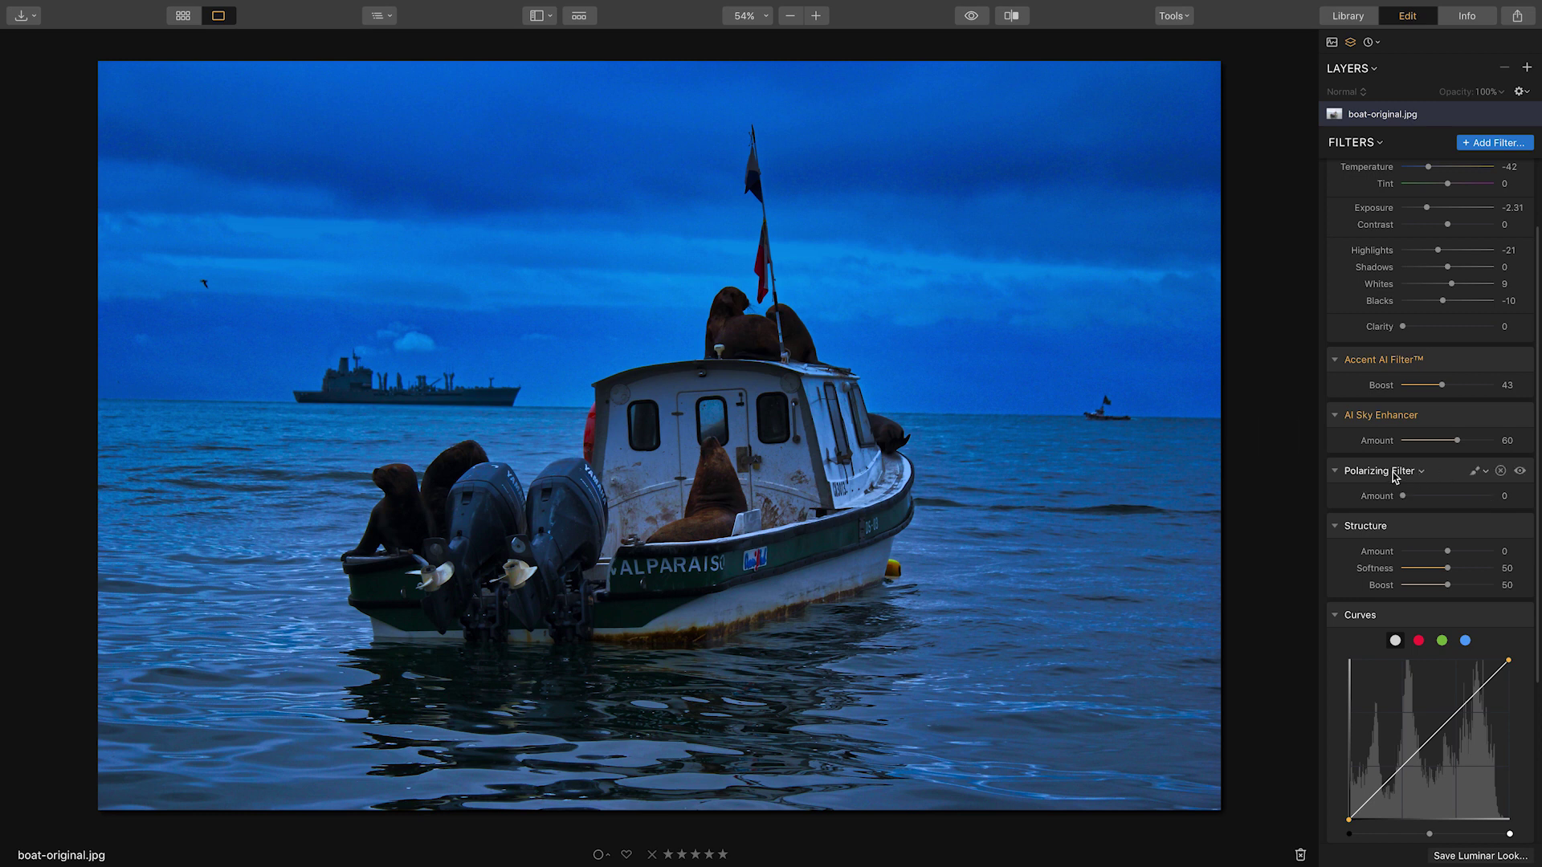
{"action": "left_click", "coordinate": [1501, 472]}
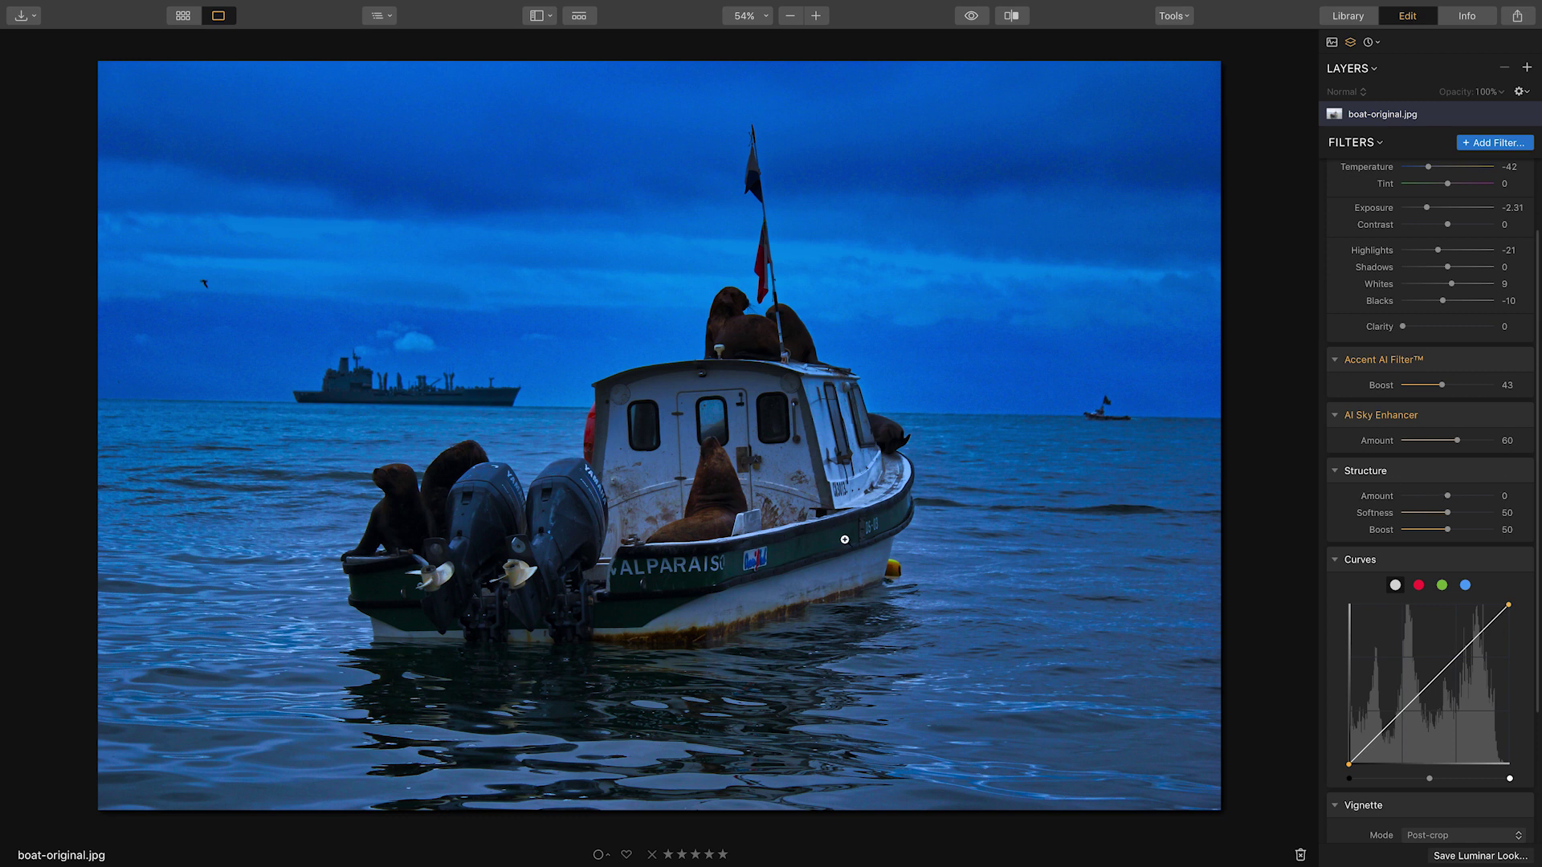
Test the Structure amount at 100, bring it down to 42, reduce it a little further, and collapse the Structure settings.
{"action": "left_click", "coordinate": [795, 508]}
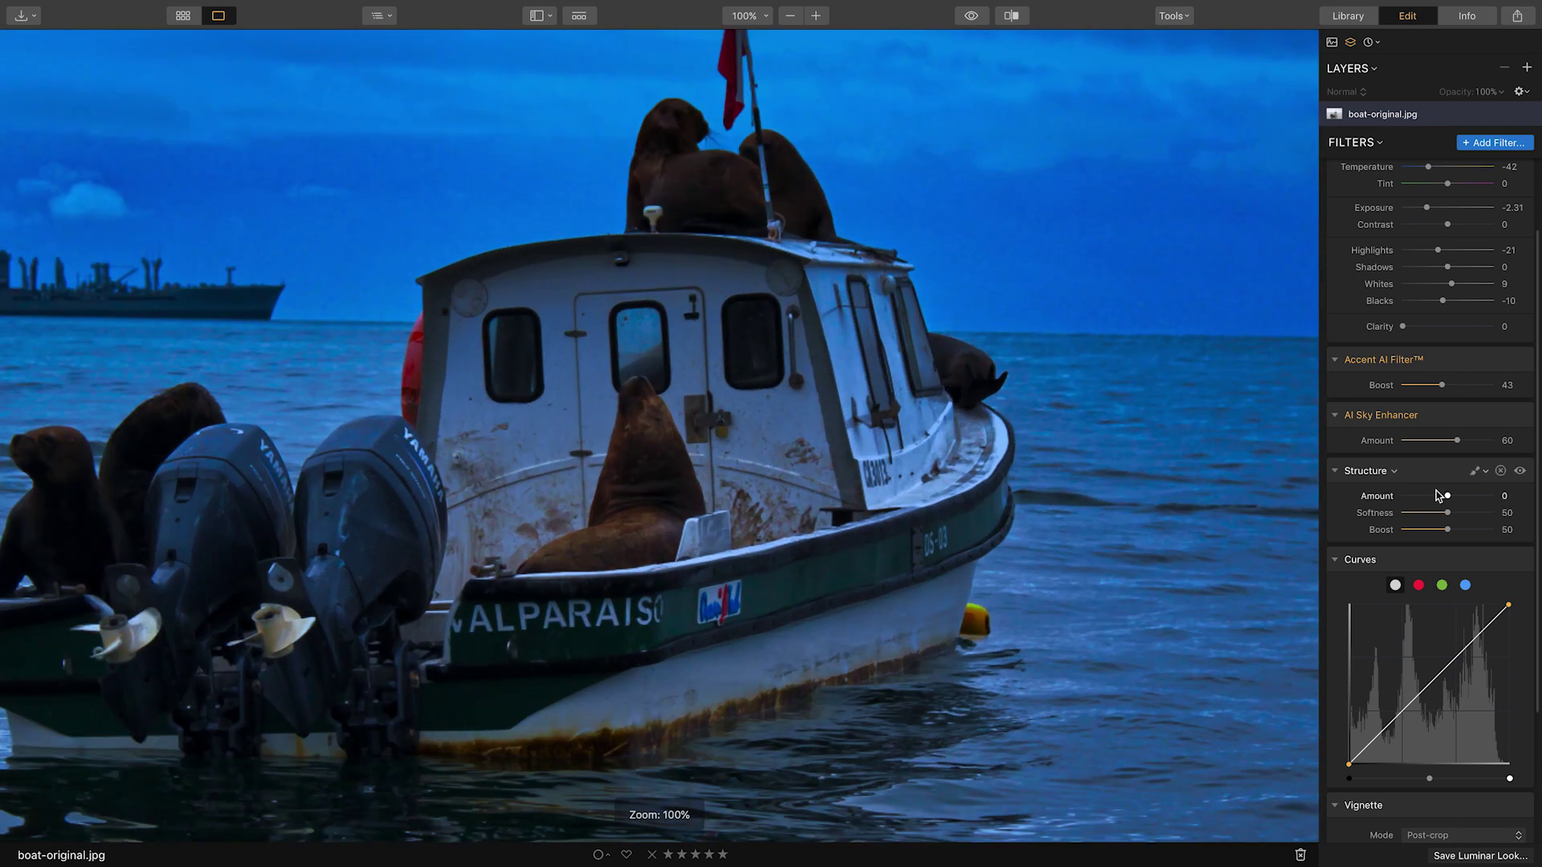
{"action": "left_click_drag", "start_coordinate": [1448, 501], "coordinate": [1500, 499]}
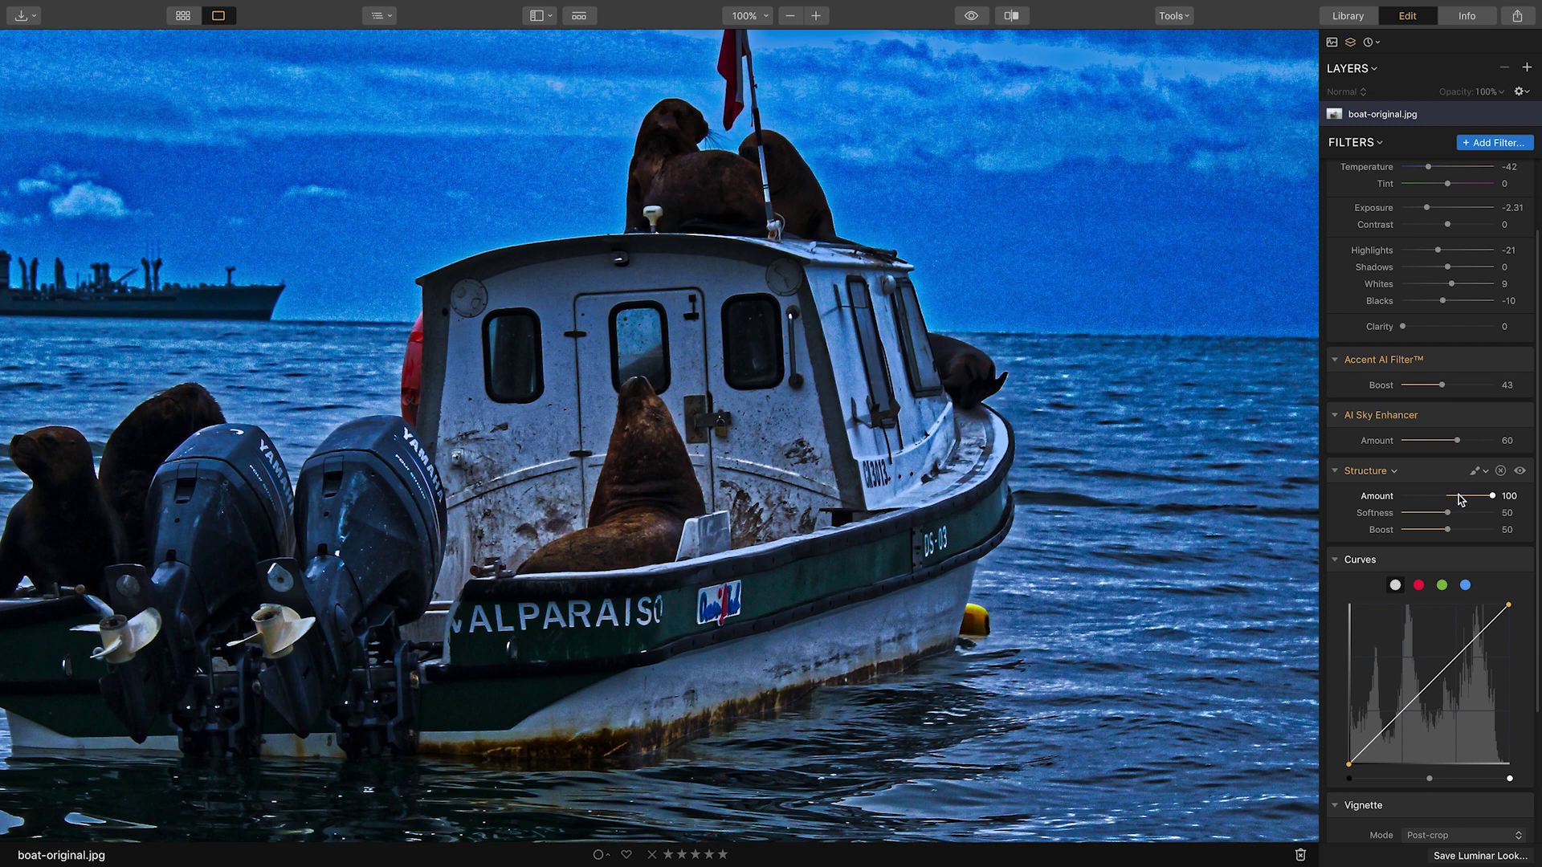
{"action": "left_click", "coordinate": [1460, 498]}
{"action": "mouse_move", "coordinate": [1463, 499]}
{"action": "left_mouse_down"}
{"action": "mouse_move", "coordinate": [1446, 502]}
{"action": "mouse_move", "coordinate": [1466, 503]}
{"action": "left_mouse_up"}
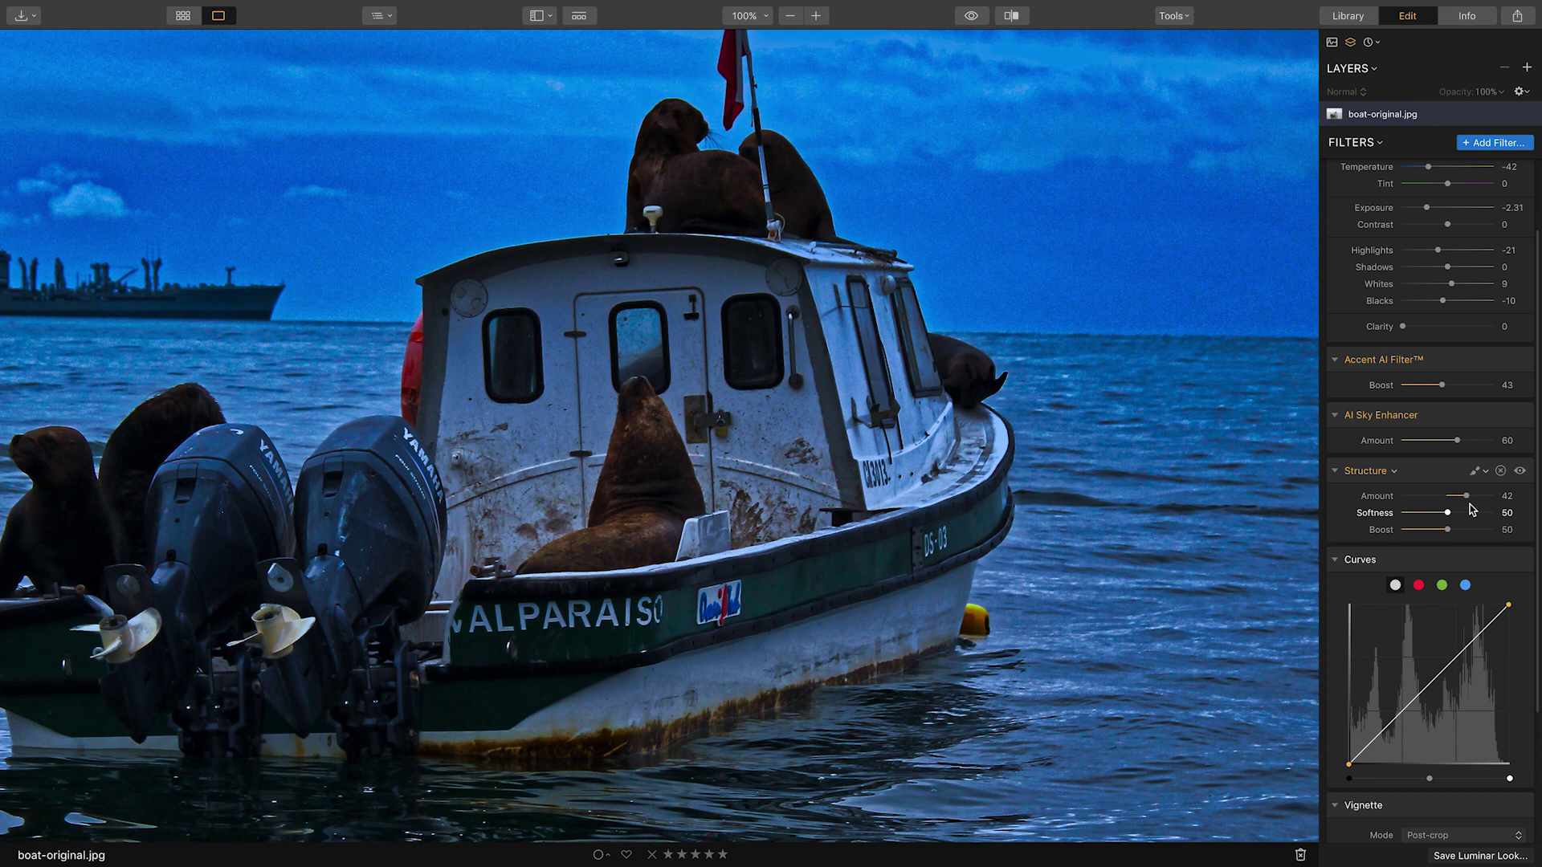
{"action": "left_click", "coordinate": [757, 16]}
{"action": "left_click", "coordinate": [763, 37]}
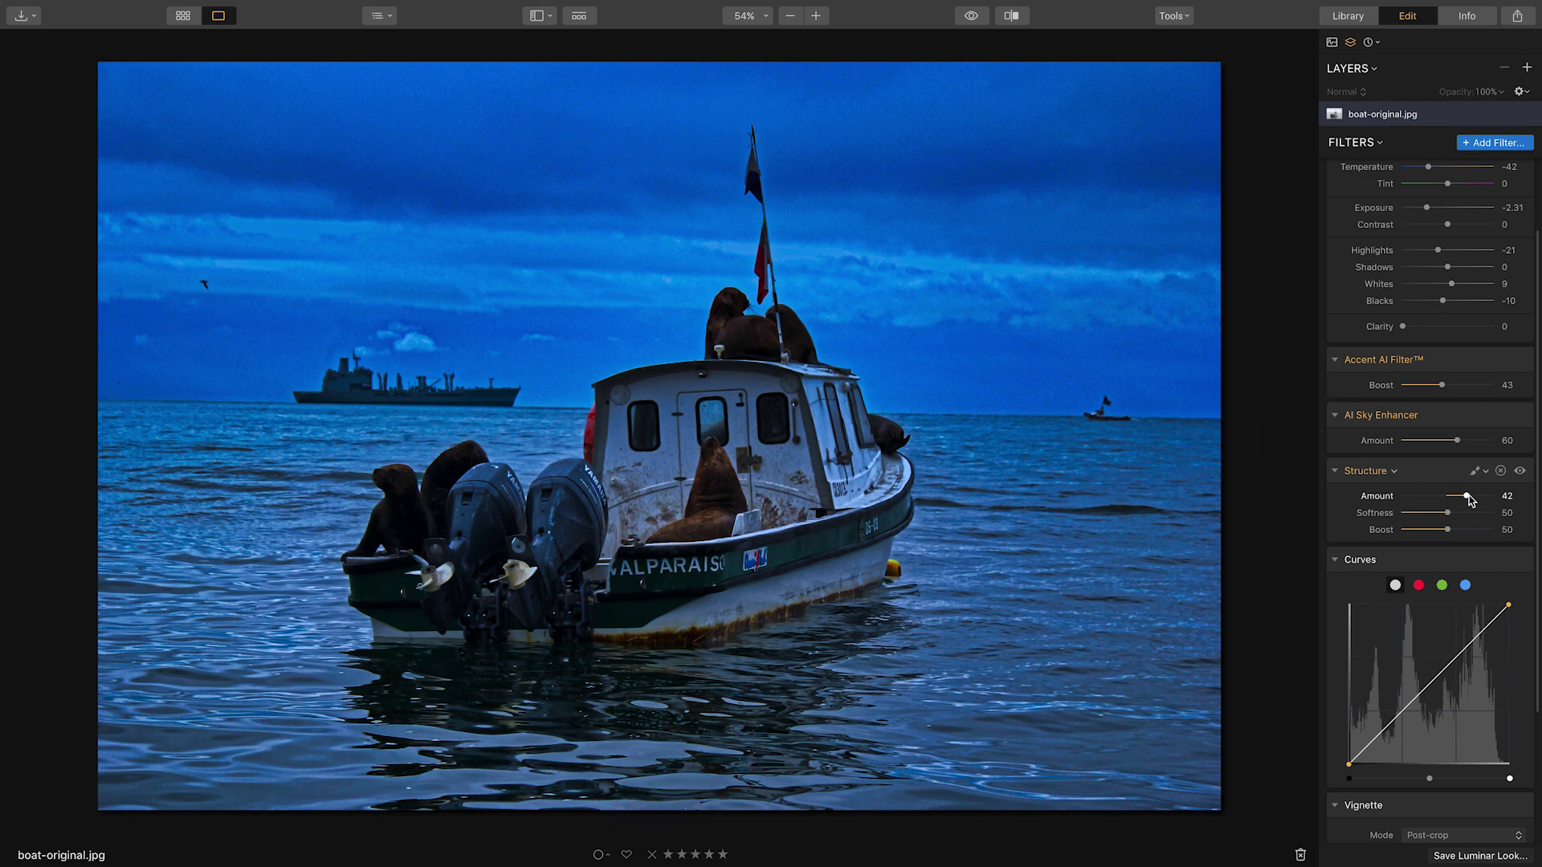
{"action": "left_click_drag", "start_coordinate": [1468, 500], "coordinate": [1456, 497]}
{"action": "left_click", "coordinate": [1333, 471]}
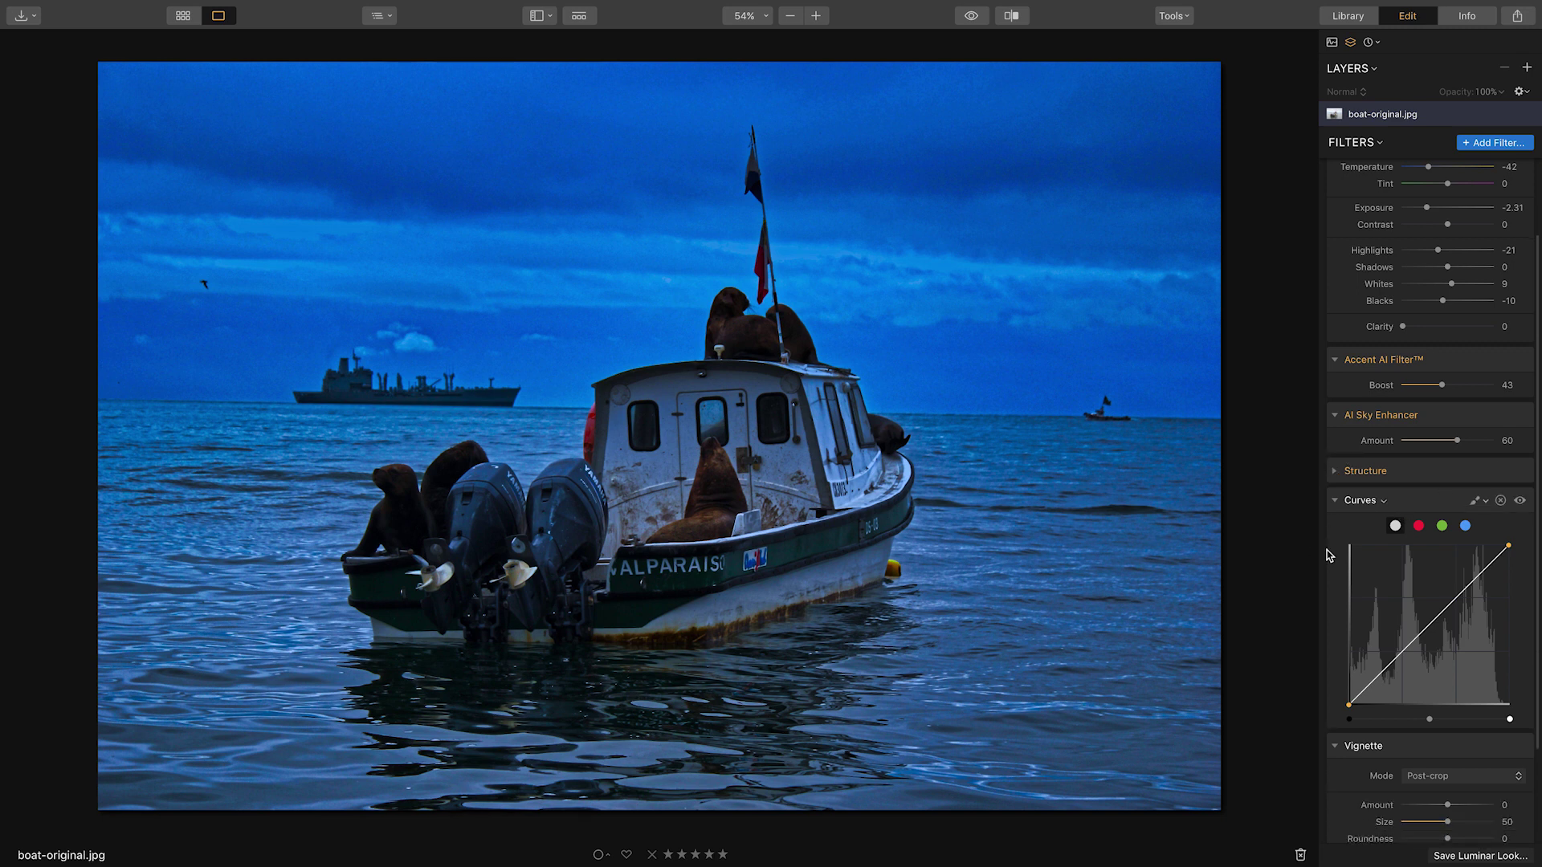
Shape the main Curves line by lowering the shadows and slightly raising the highlights to restore contrast.
{"action": "scroll", "coordinate": [1337, 518], "scroll_direction": "down", "scroll_amount": 3}
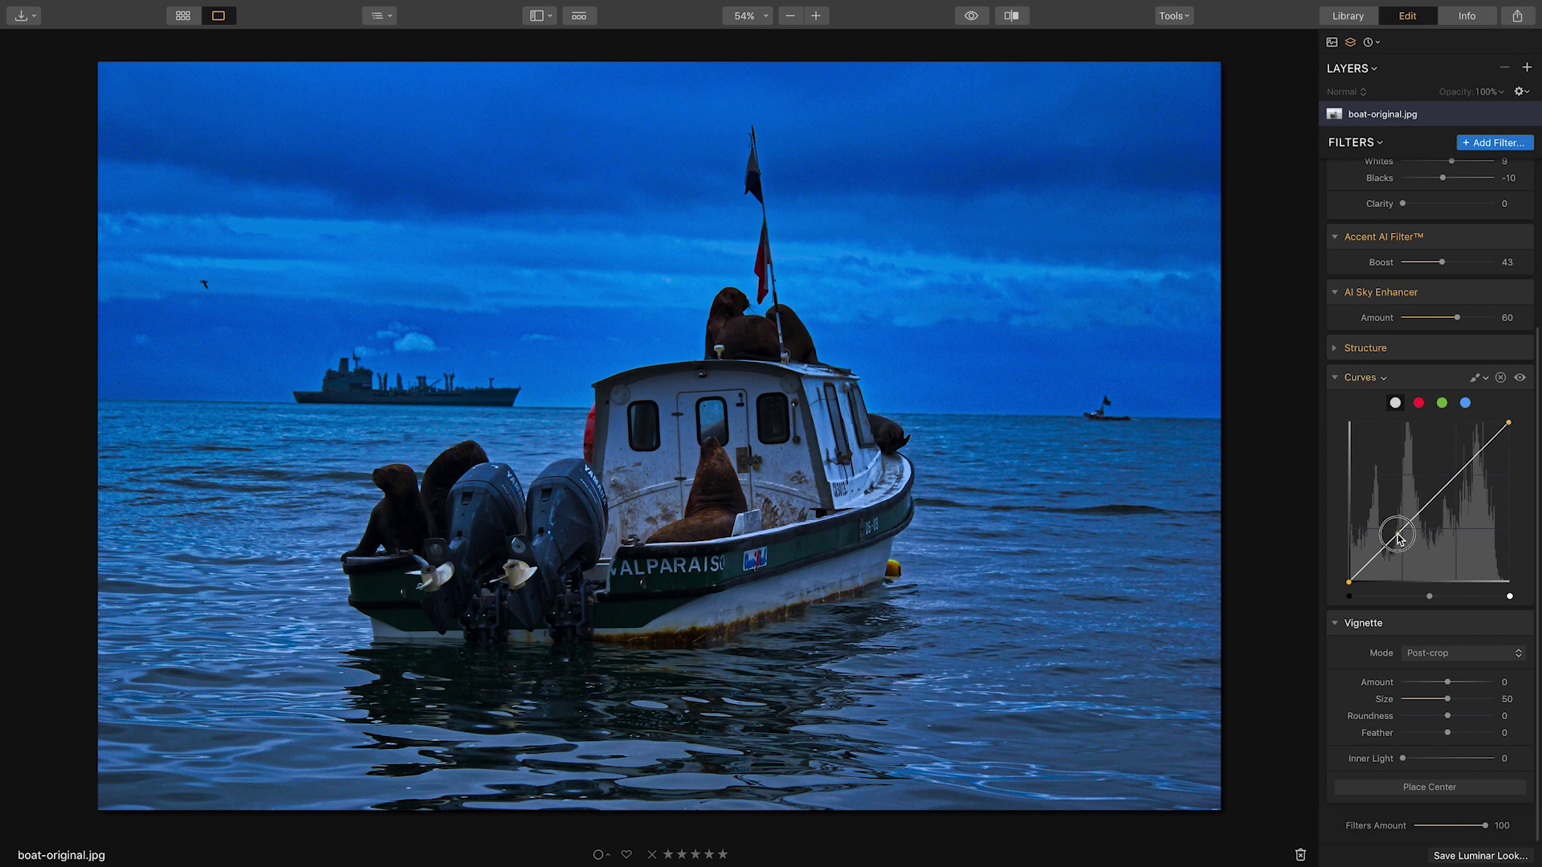
{"action": "mouse_move", "coordinate": [1396, 537]}
{"action": "left_mouse_down"}
{"action": "mouse_move", "coordinate": [1387, 518]}
{"action": "mouse_move", "coordinate": [1403, 548]}
{"action": "left_mouse_up"}
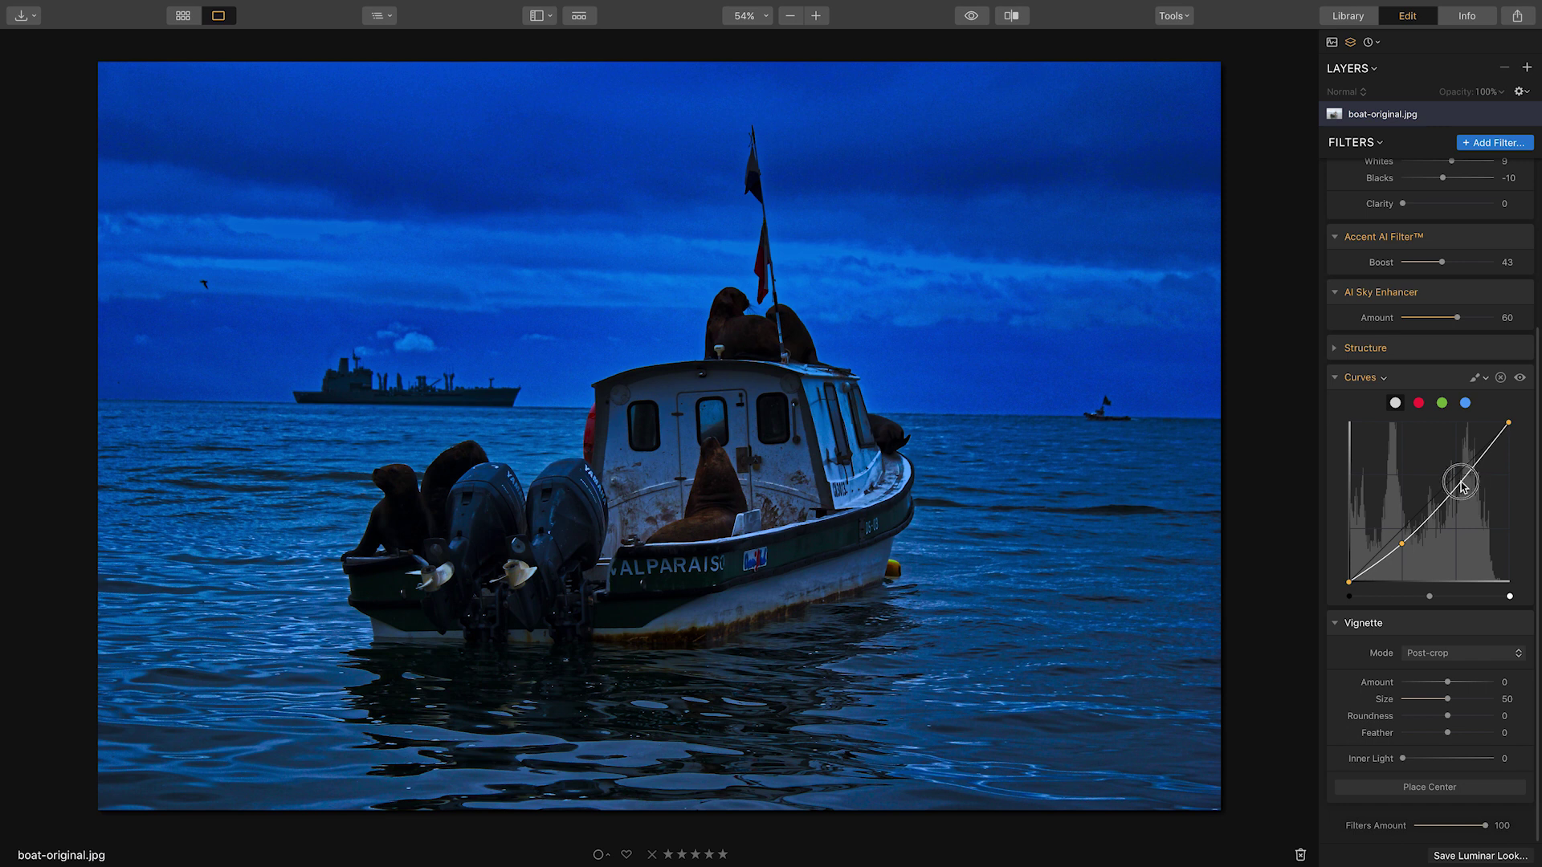
{"action": "left_click_drag", "start_coordinate": [1464, 484], "coordinate": [1460, 480]}
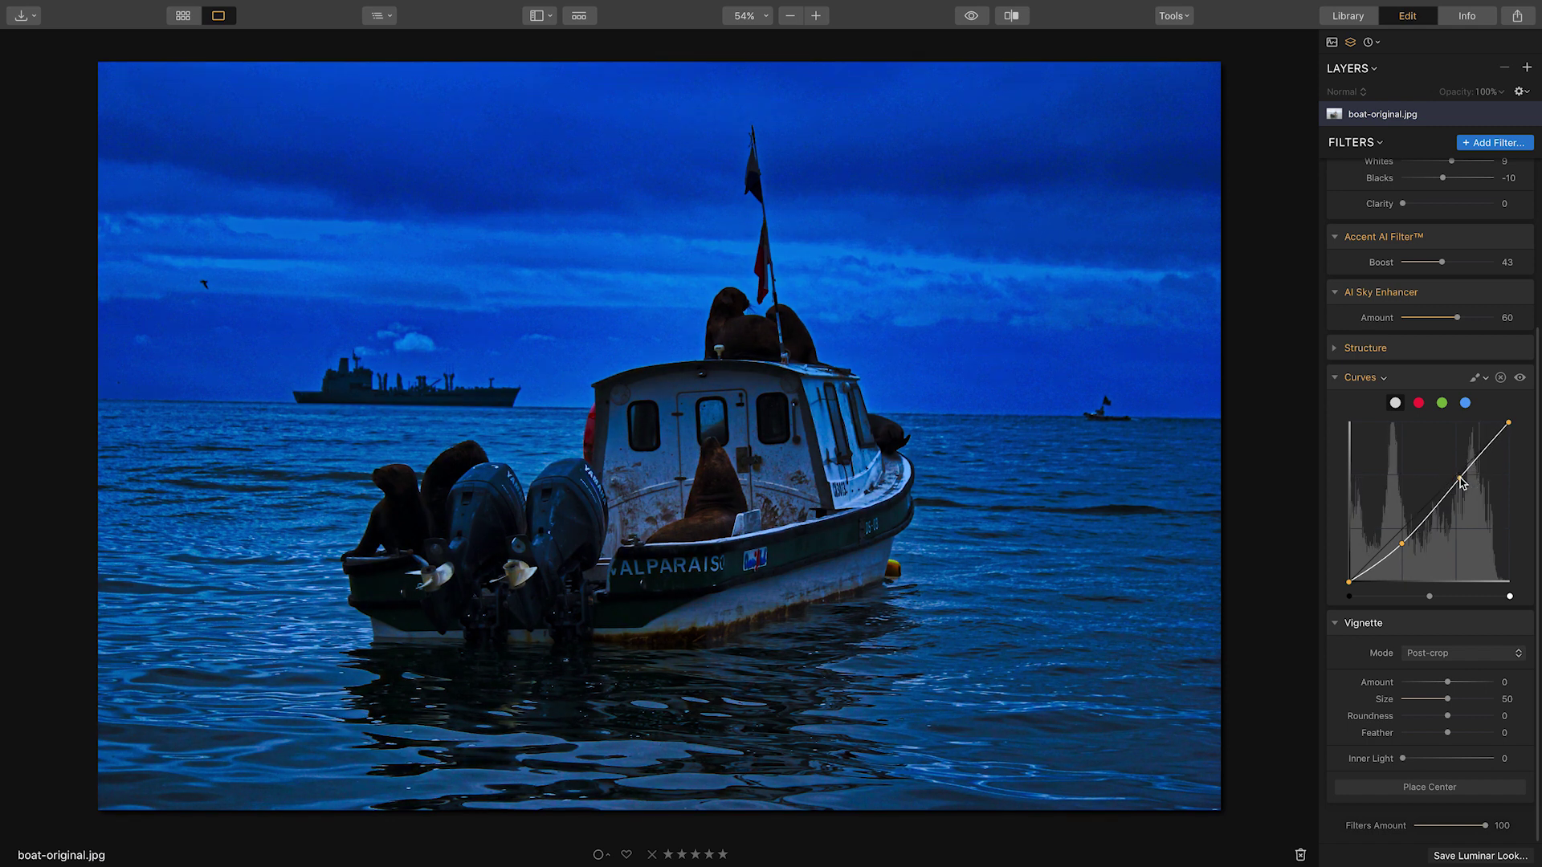
Compare the original and edited photo with the split before/after view, sweeping the divider across the image, and close the comparison.
{"action": "left_click", "coordinate": [1012, 18]}
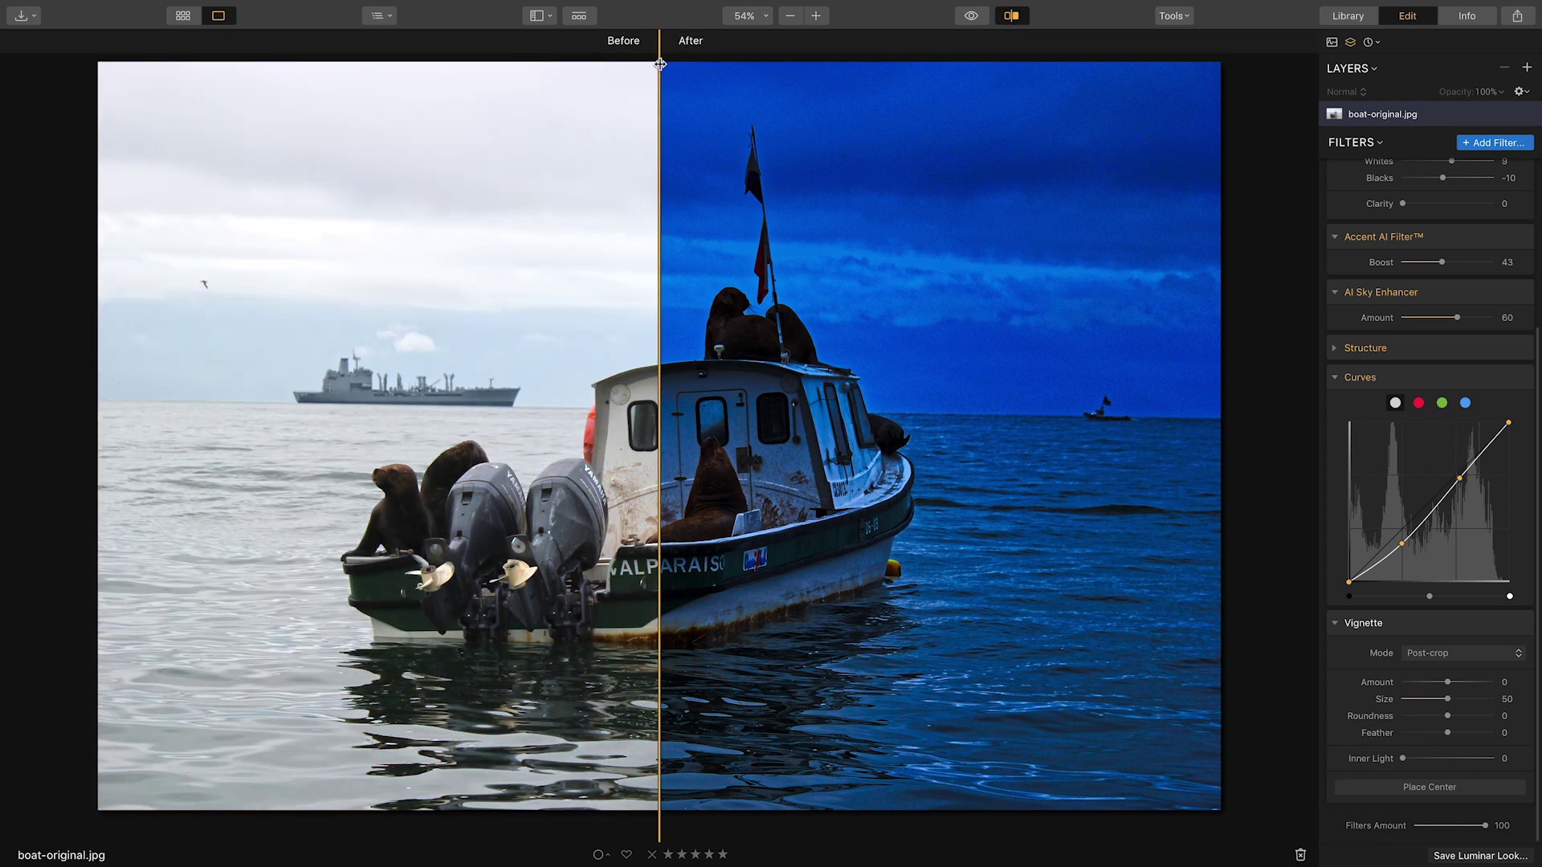
{"action": "left_click_drag", "start_coordinate": [655, 46], "coordinate": [251, 234]}
{"action": "left_click", "coordinate": [1013, 16]}
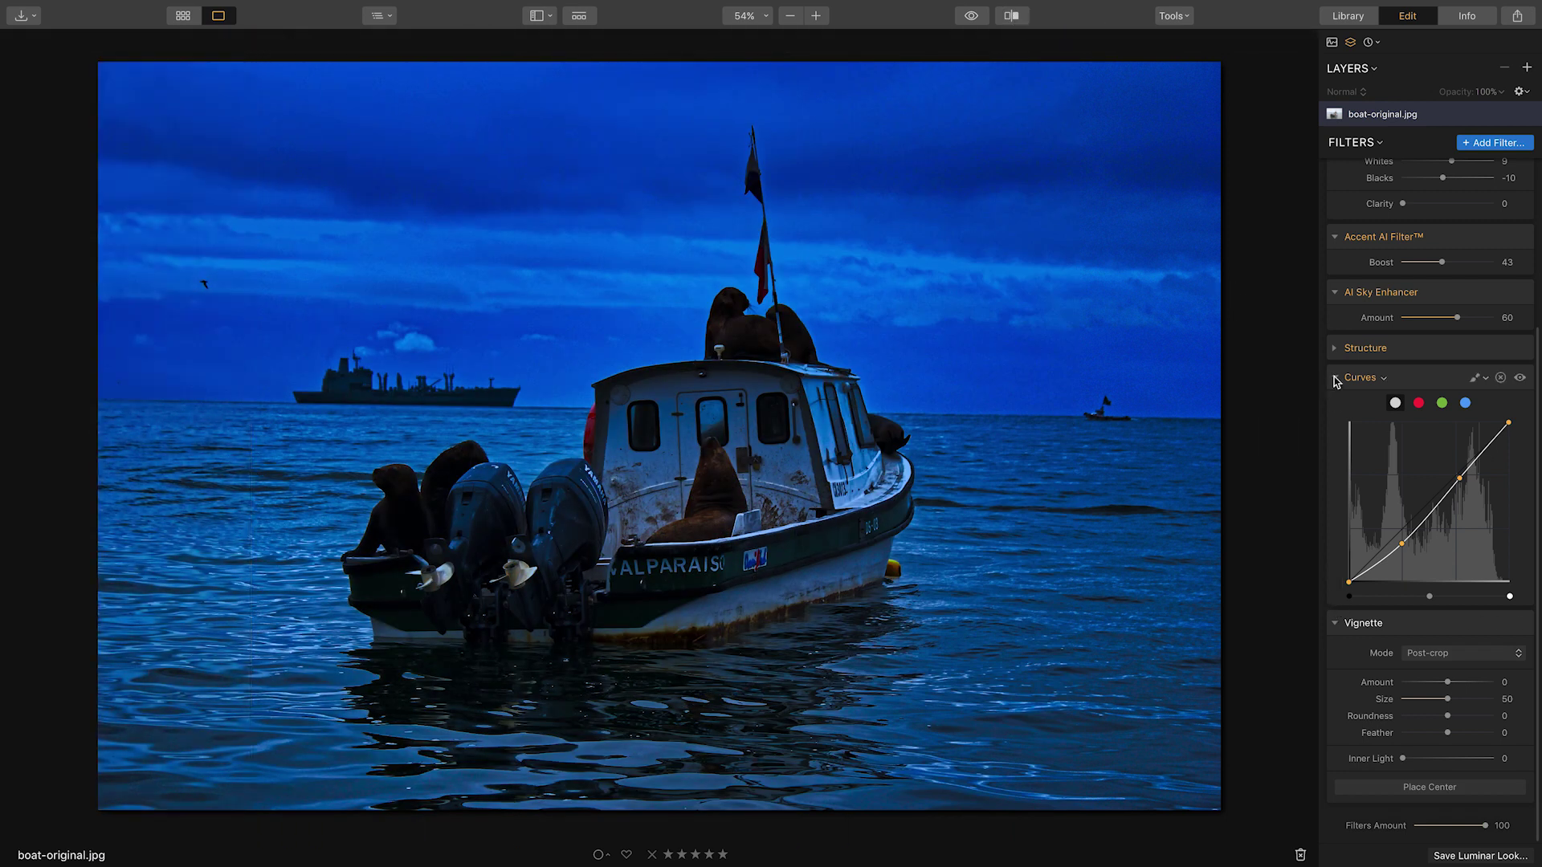
Set the post-crop Vignette amount to -45 and collapse the Curves and Vignette settings.
{"action": "left_click", "coordinate": [1334, 378]}
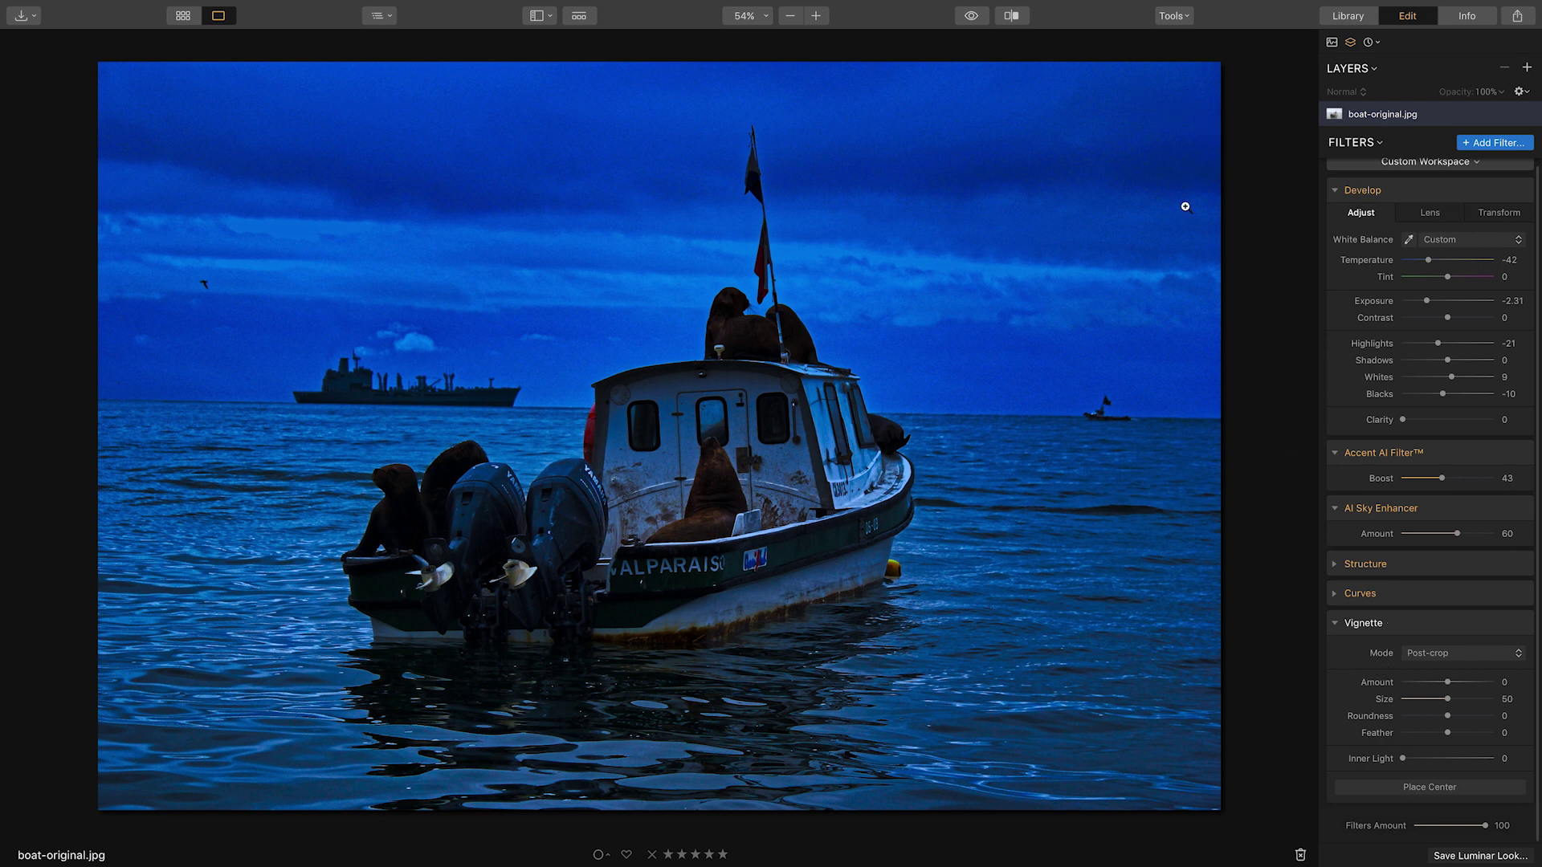
{"action": "mouse_move", "coordinate": [1448, 683]}
{"action": "left_mouse_down"}
{"action": "mouse_move", "coordinate": [1383, 688]}
{"action": "mouse_move", "coordinate": [1427, 687]}
{"action": "left_mouse_up"}
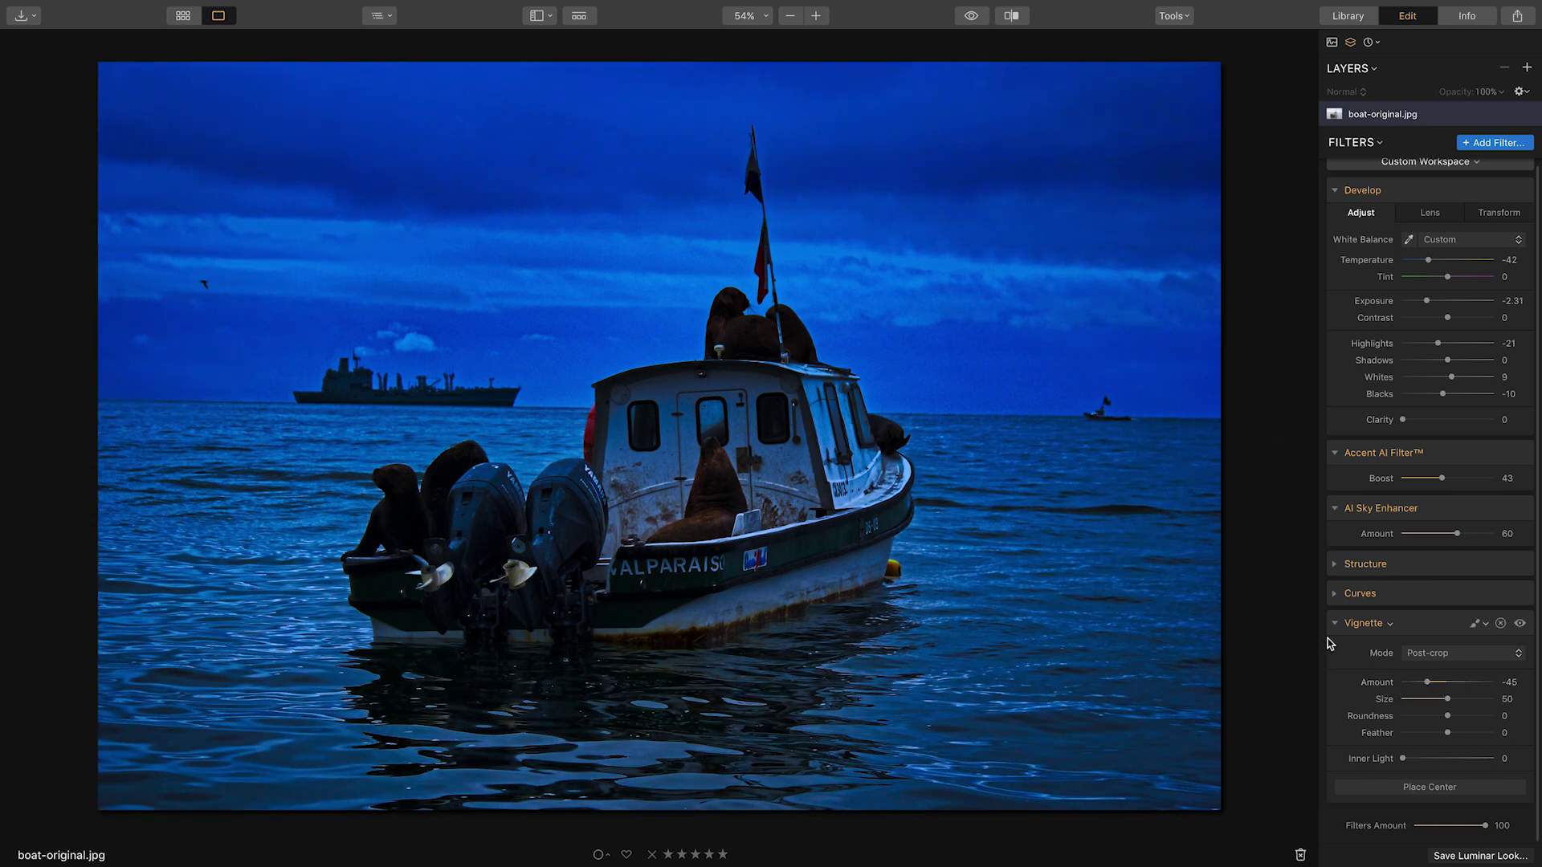
{"action": "left_click", "coordinate": [1336, 623]}
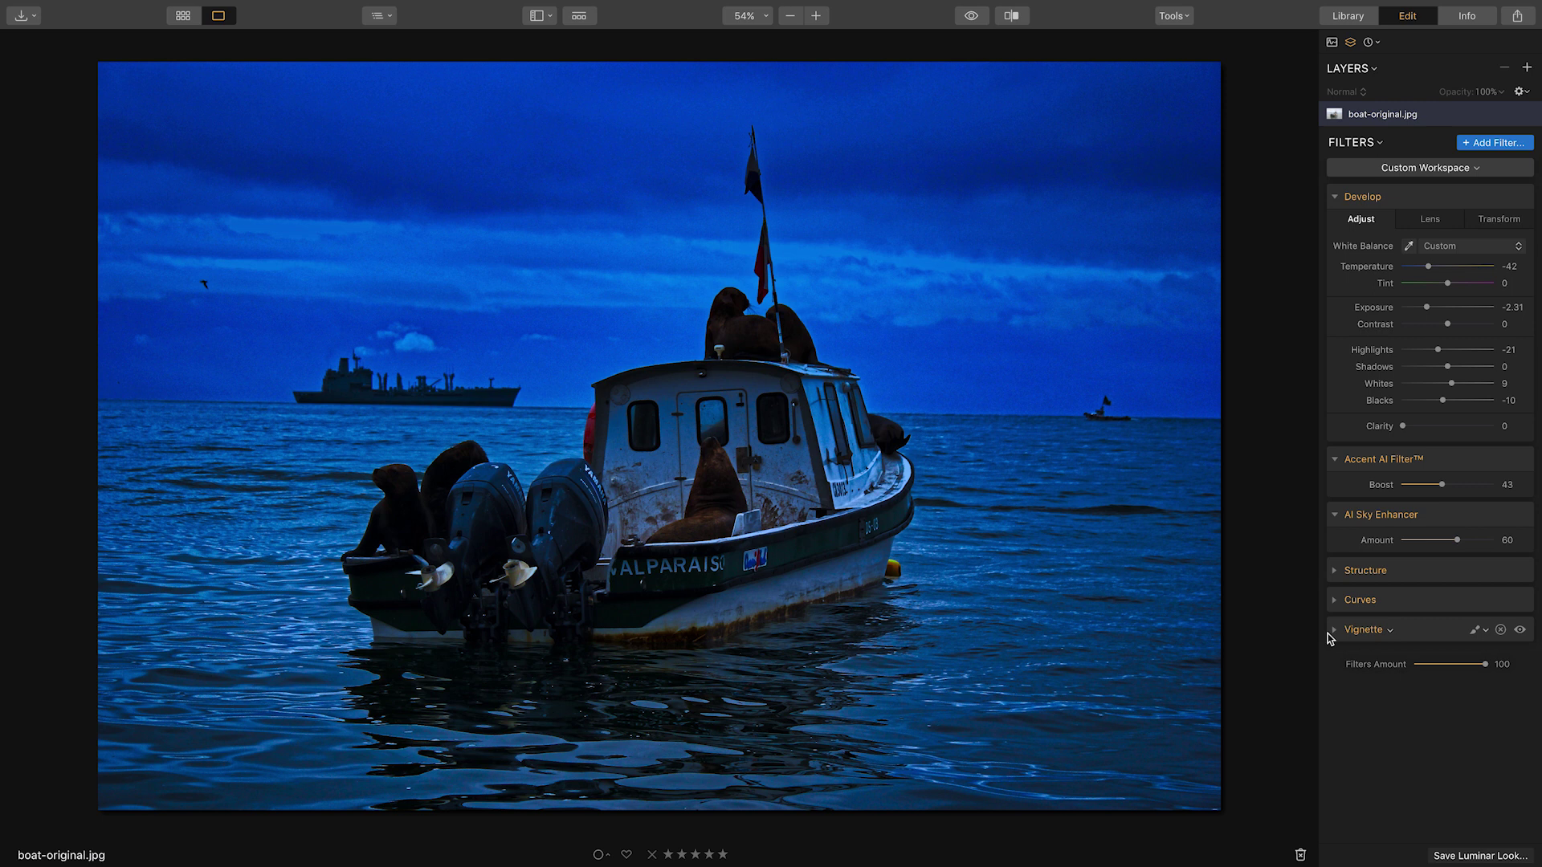
Collapse the Develop settings, add the Top & Bottom Lighting filter, and lower its Top and Bottom amounts to darken the scene.
{"action": "left_click", "coordinate": [1333, 198]}
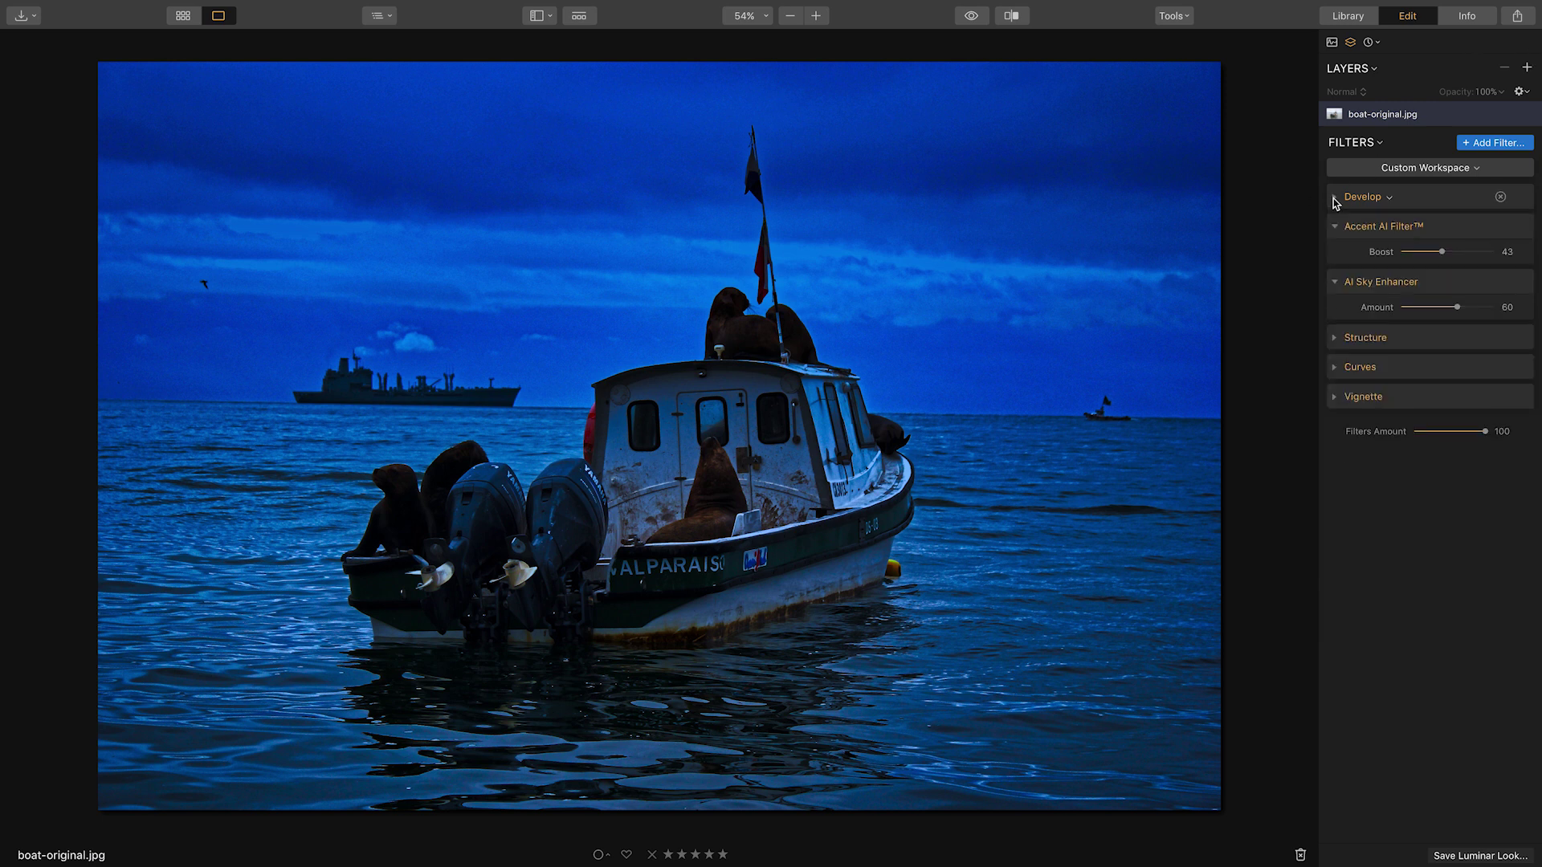
{"action": "left_click", "coordinate": [1494, 142]}
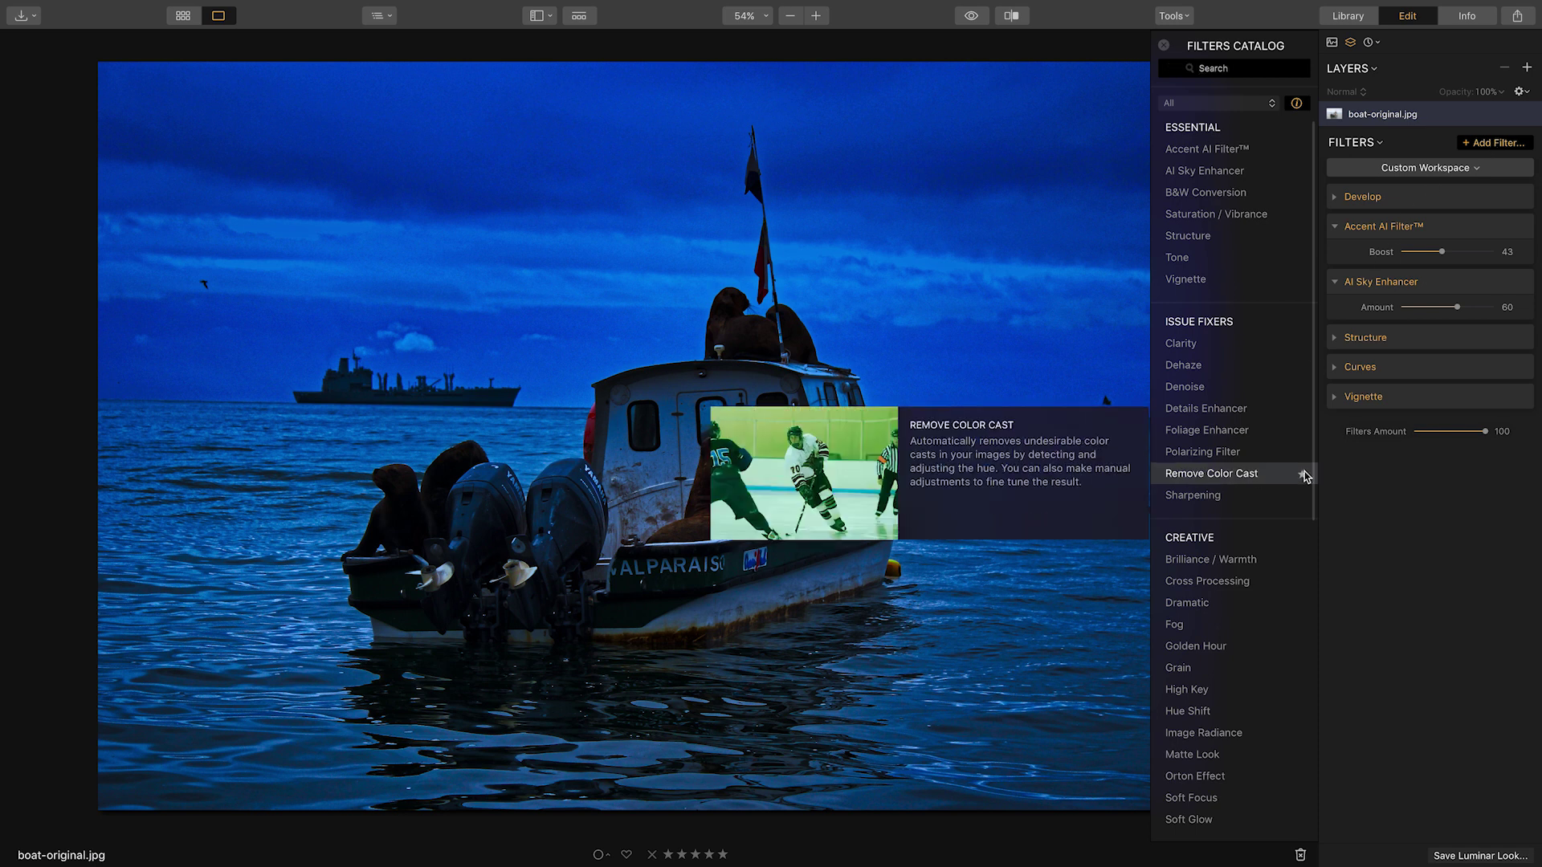
{"action": "scroll", "coordinate": [1261, 524], "scroll_direction": "down", "scroll_amount": 10}
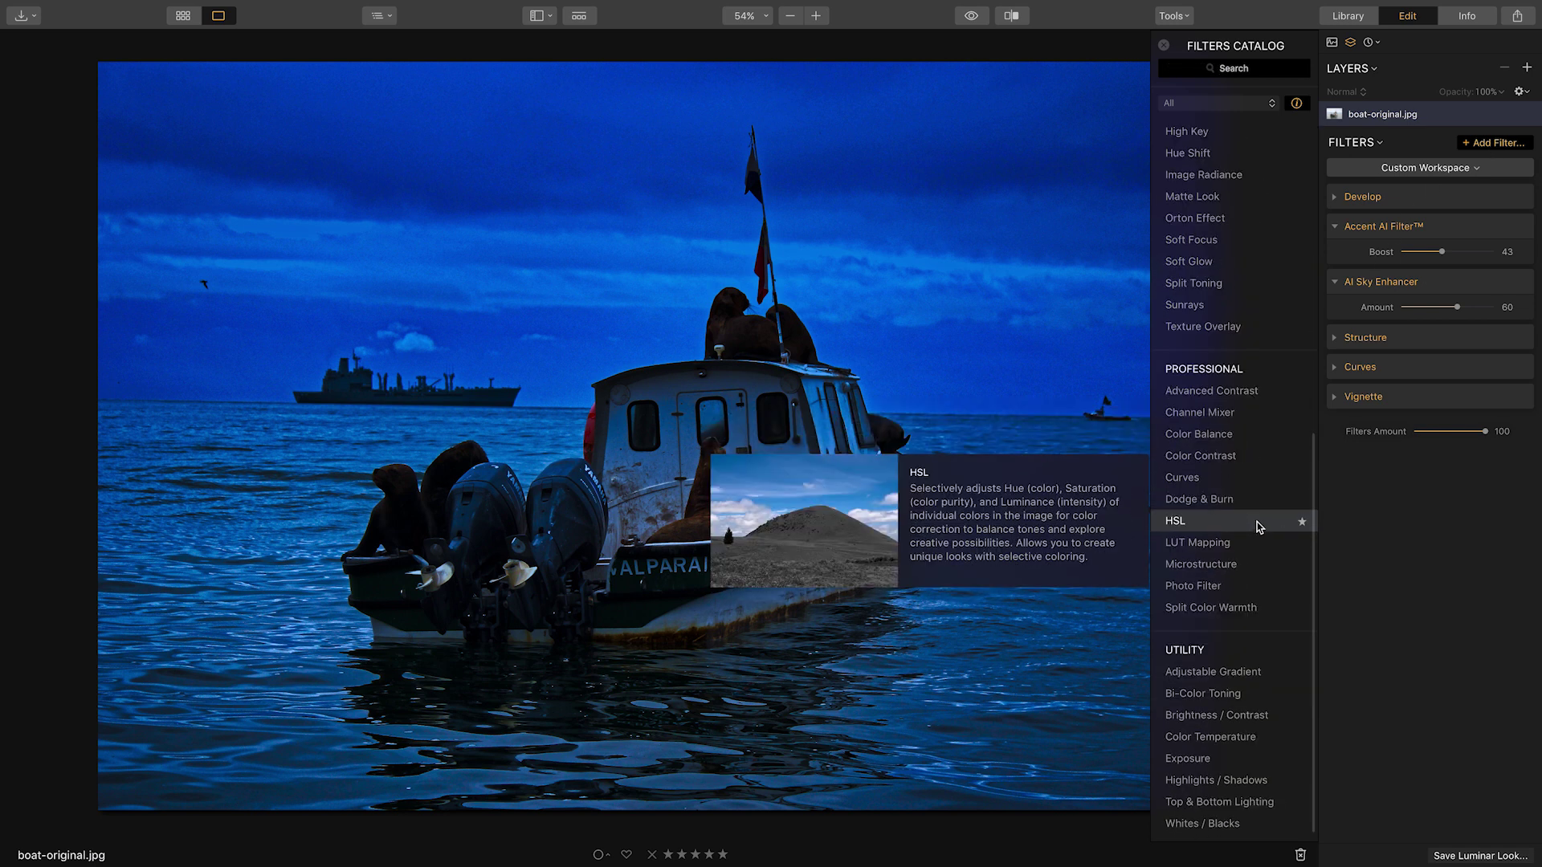
{"action": "left_click", "coordinate": [1222, 802]}
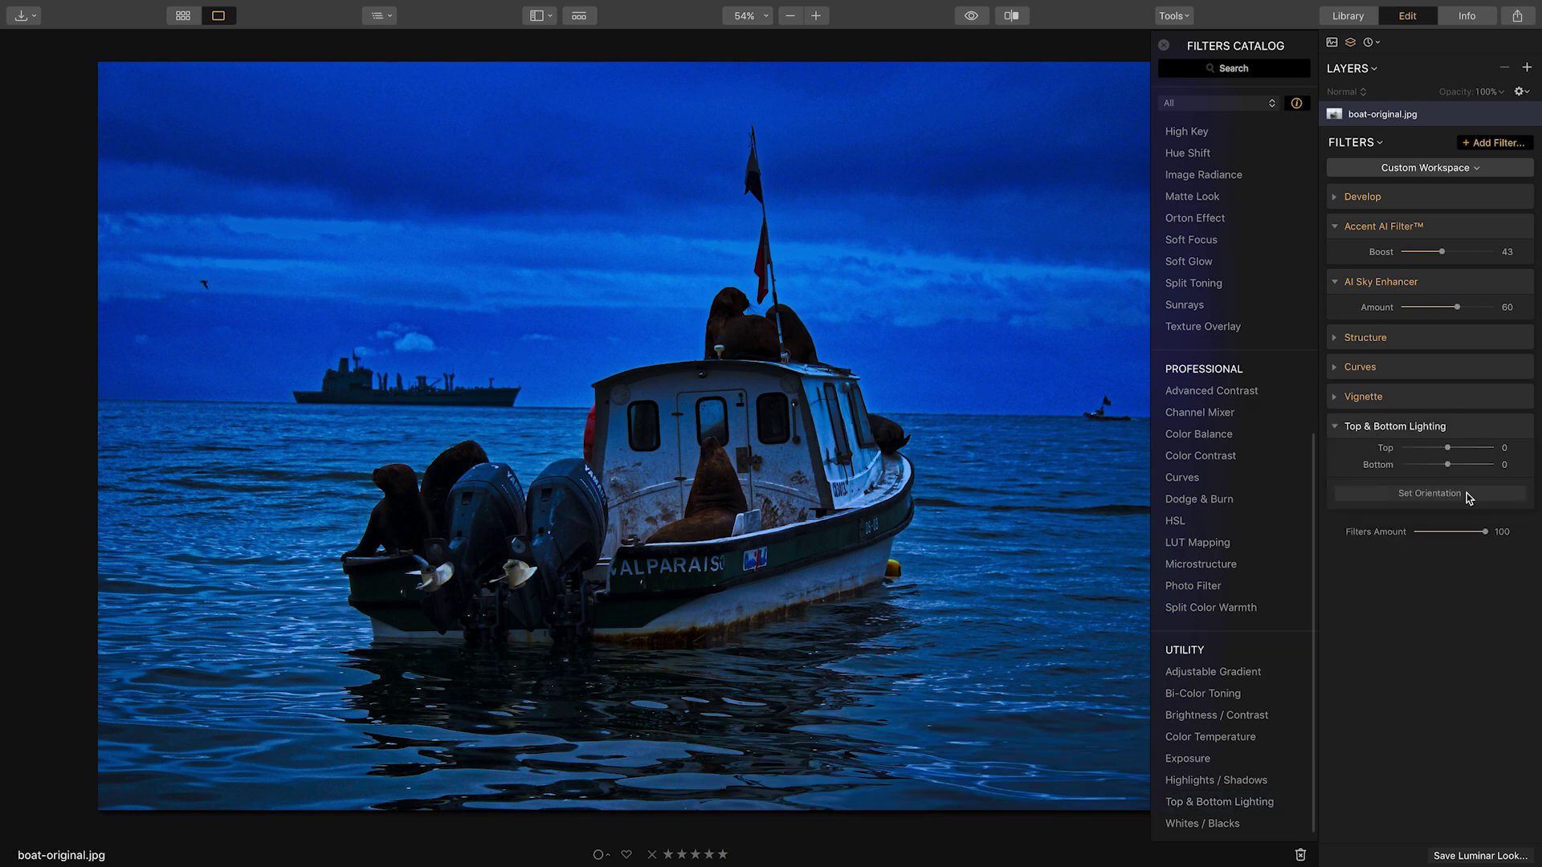
{"action": "mouse_move", "coordinate": [1450, 452]}
{"action": "left_mouse_down"}
{"action": "mouse_move", "coordinate": [1401, 456]}
{"action": "mouse_move", "coordinate": [1518, 461]}
{"action": "mouse_move", "coordinate": [1420, 452]}
{"action": "mouse_move", "coordinate": [1504, 472]}
{"action": "mouse_move", "coordinate": [1440, 469]}
{"action": "left_mouse_up"}
{"action": "double_click", "coordinate": [1436, 466]}
{"action": "mouse_move", "coordinate": [1455, 474]}
{"action": "left_mouse_down"}
{"action": "mouse_move", "coordinate": [1418, 451]}
{"action": "mouse_move", "coordinate": [1435, 469]}
{"action": "left_mouse_up"}
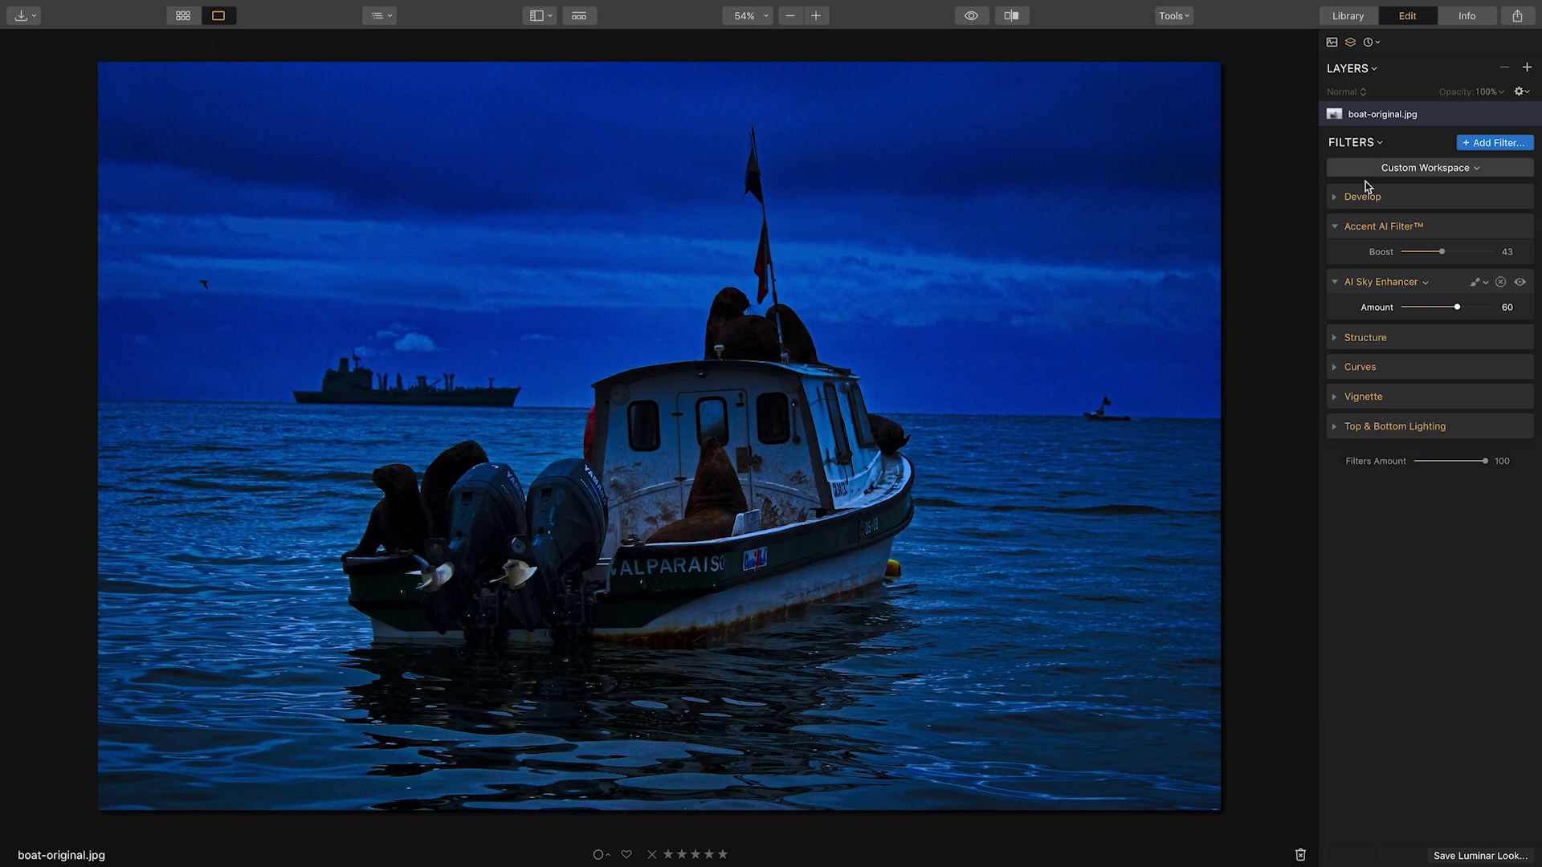
Add a Sunrays filter and place its sun center on the small distant boat at X 92, Y 46.
{"action": "left_click", "coordinate": [1487, 144]}
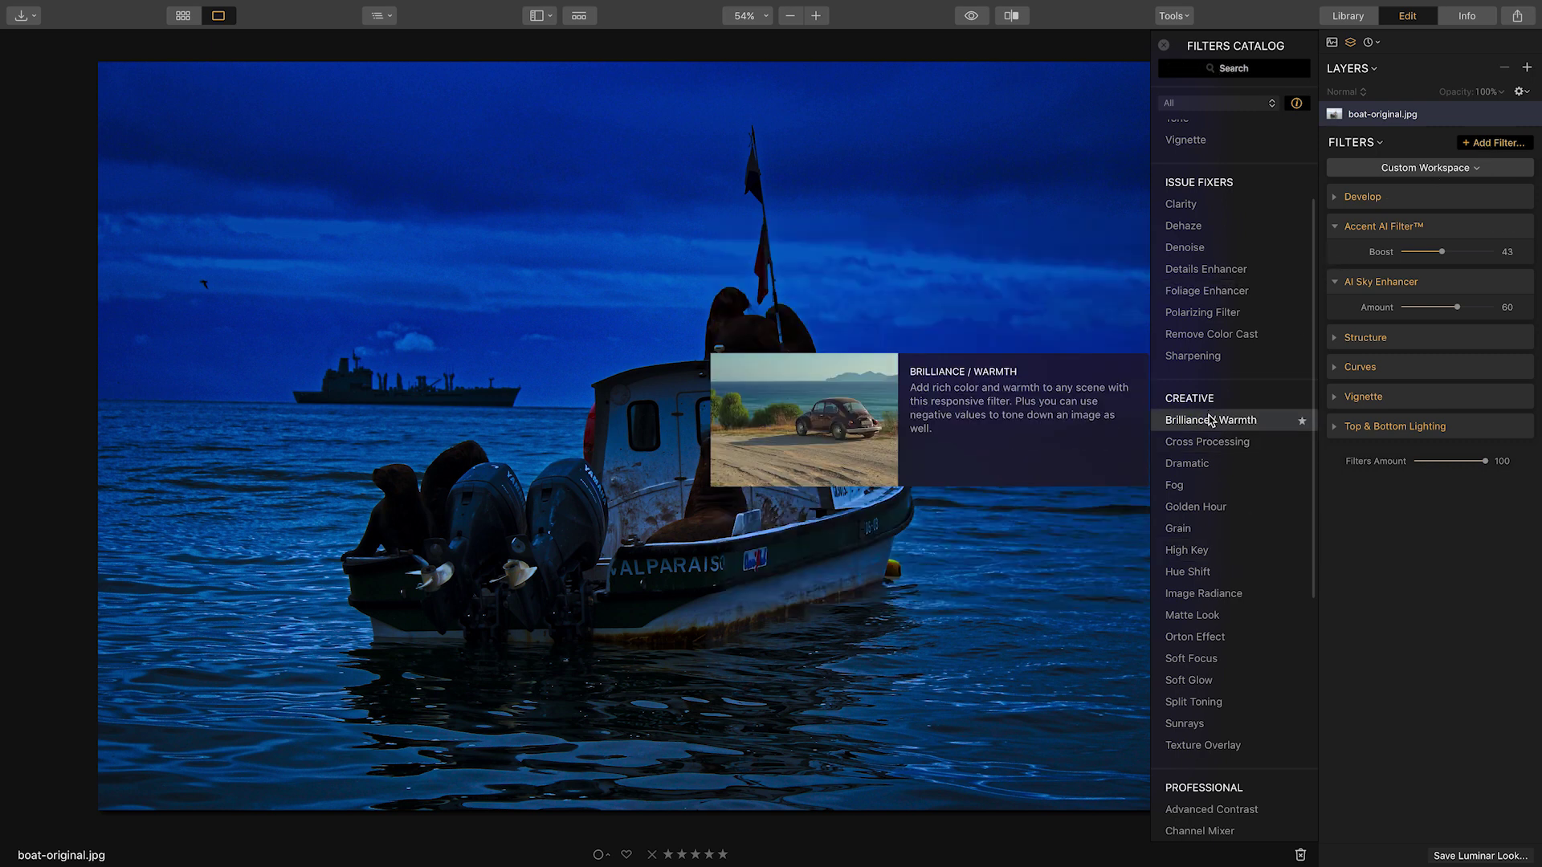
{"action": "left_click", "coordinate": [1197, 725]}
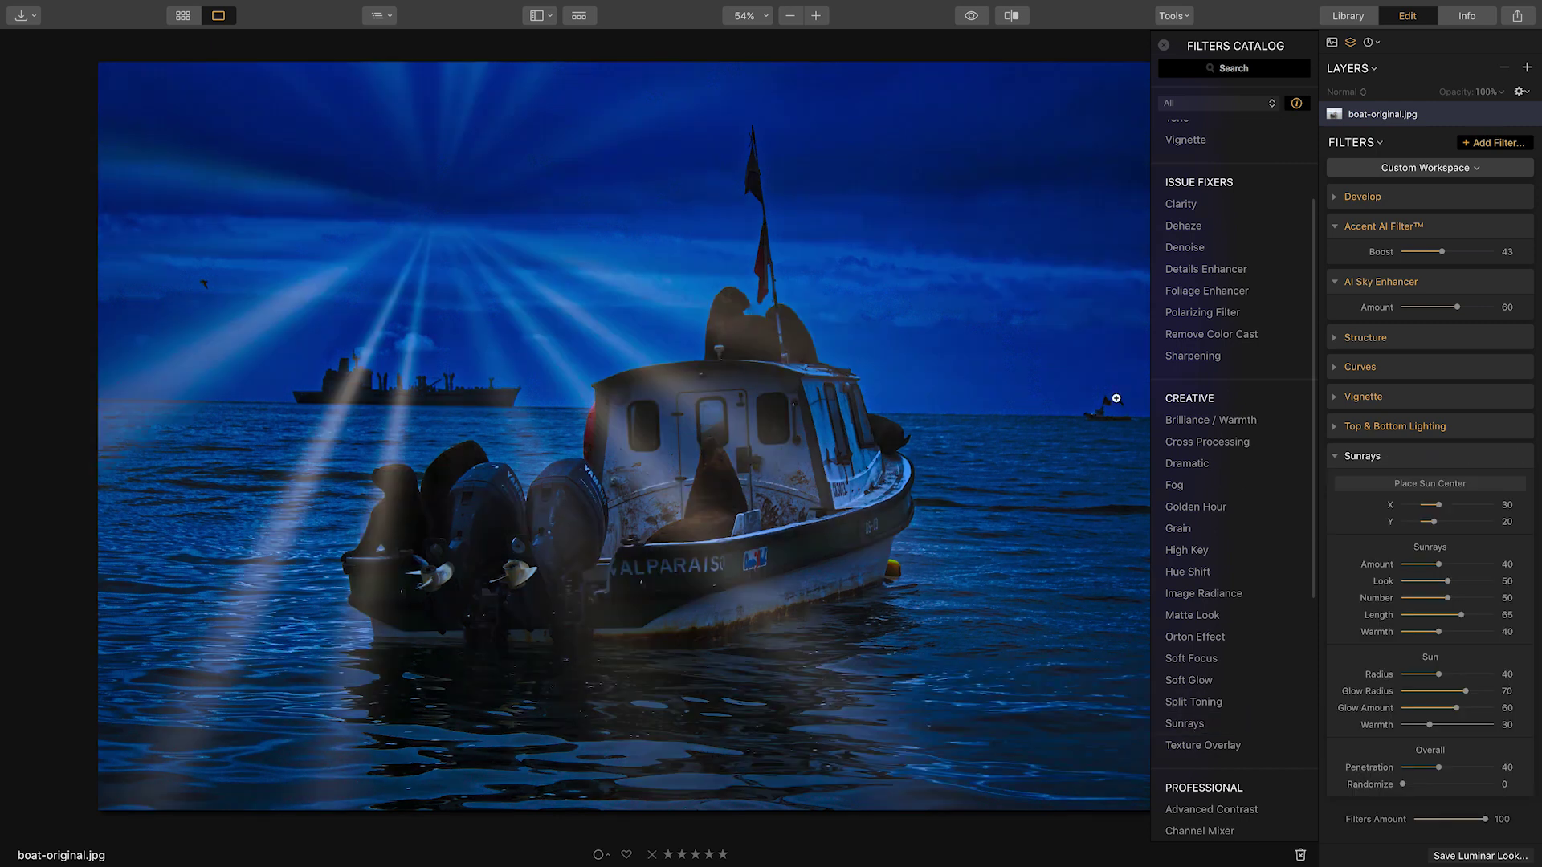
{"action": "left_click", "coordinate": [1164, 46]}
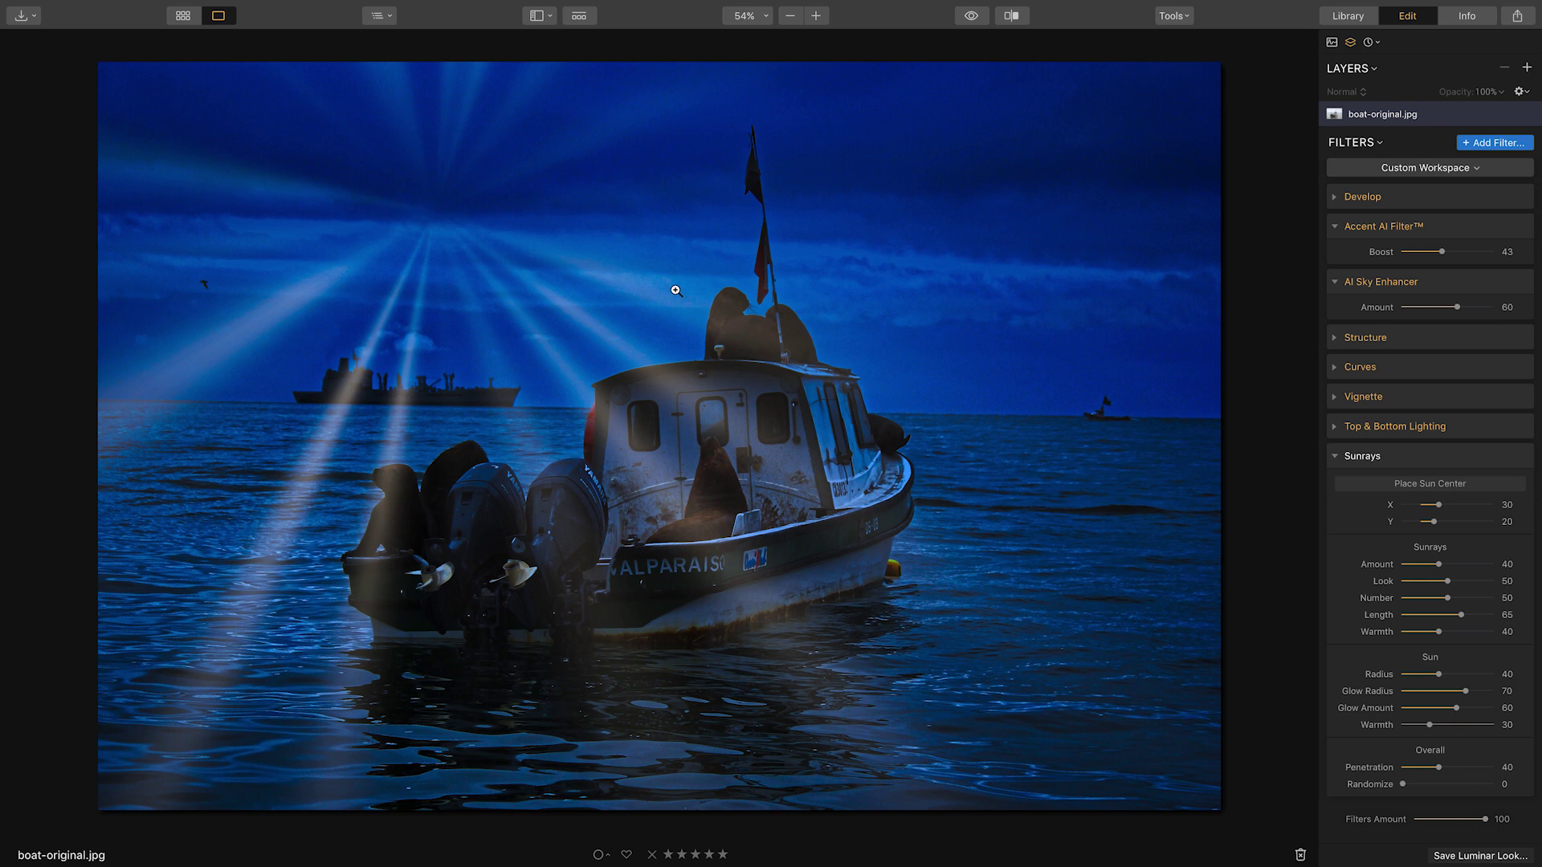
{"action": "left_click", "coordinate": [1430, 483]}
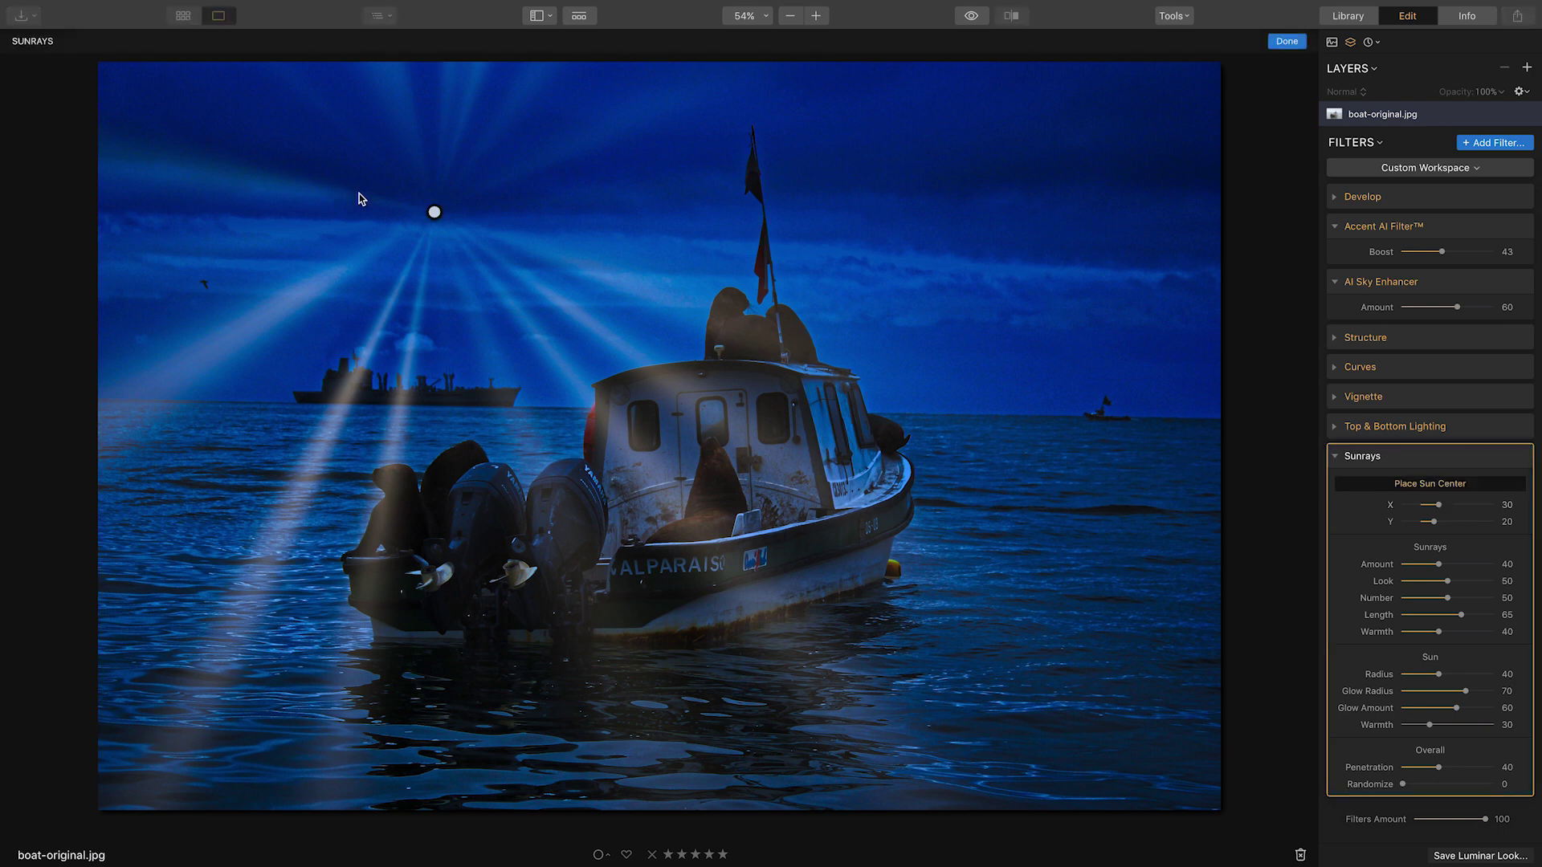
{"action": "left_click_drag", "start_coordinate": [434, 212], "coordinate": [1137, 410]}
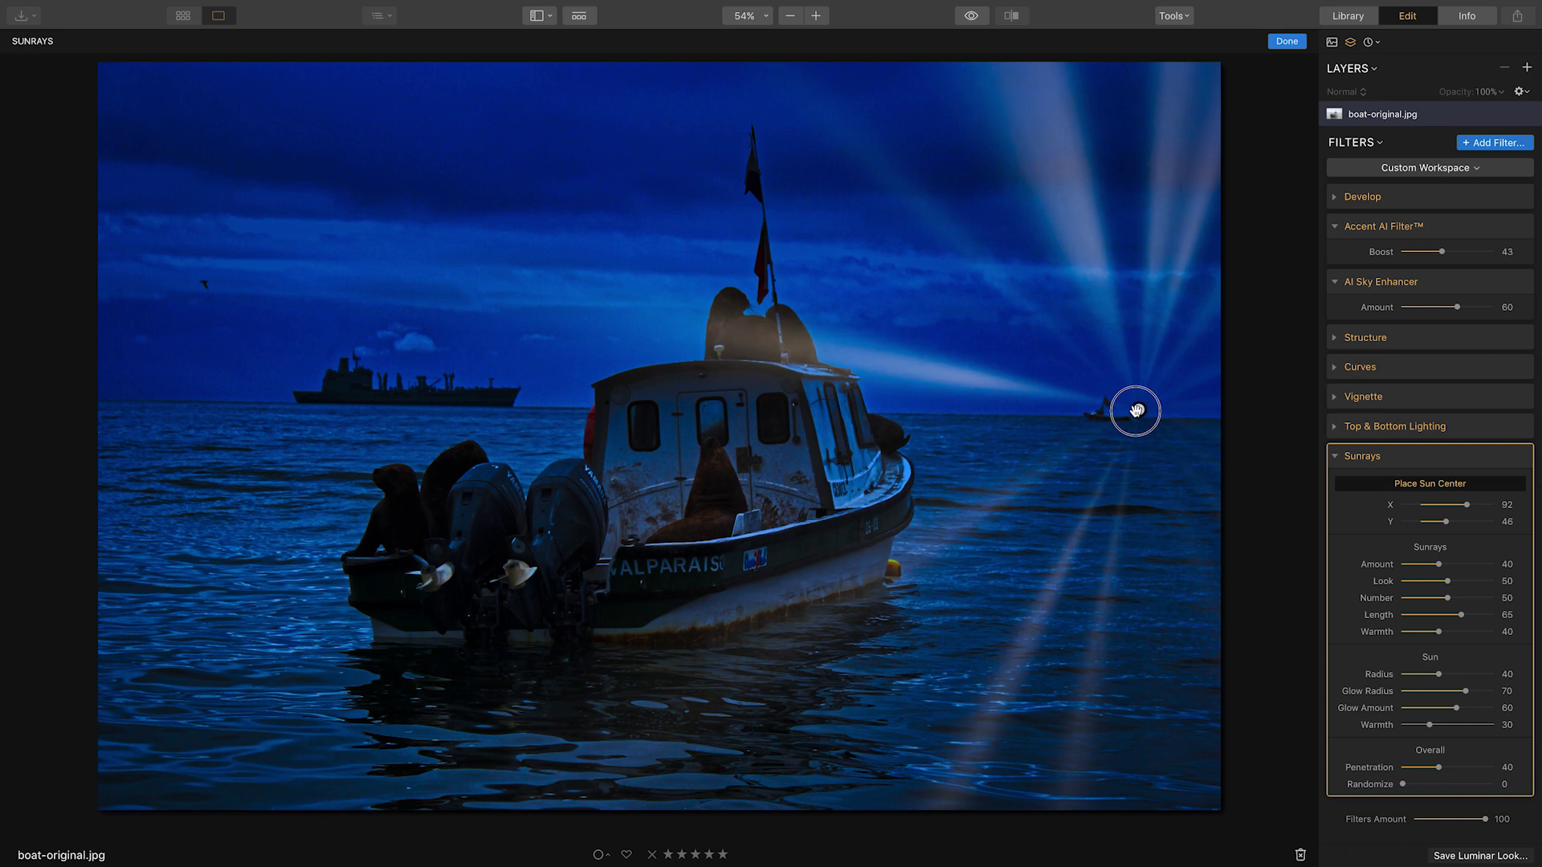
{"action": "left_click_drag", "start_coordinate": [1136, 410], "coordinate": [1137, 411]}
{"action": "left_click", "coordinate": [1419, 486]}
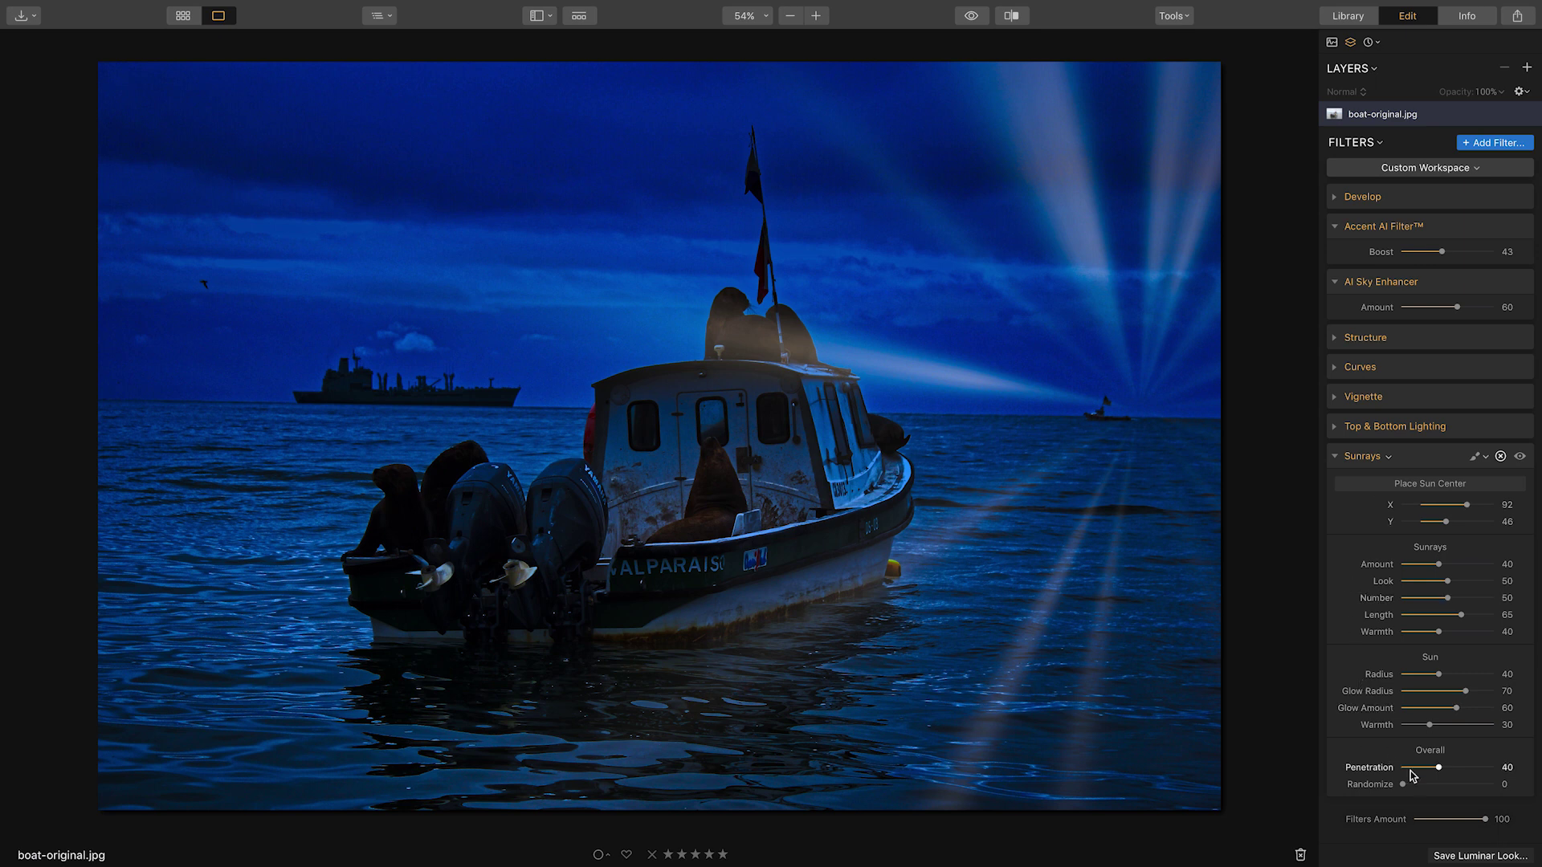
Set the Sunrays Penetration to 78, Number to 0, sun Radius to 10, Glow Radius to 66 and Glow Amount to 32.
{"action": "left_click_drag", "start_coordinate": [1438, 768], "coordinate": [1478, 771]}
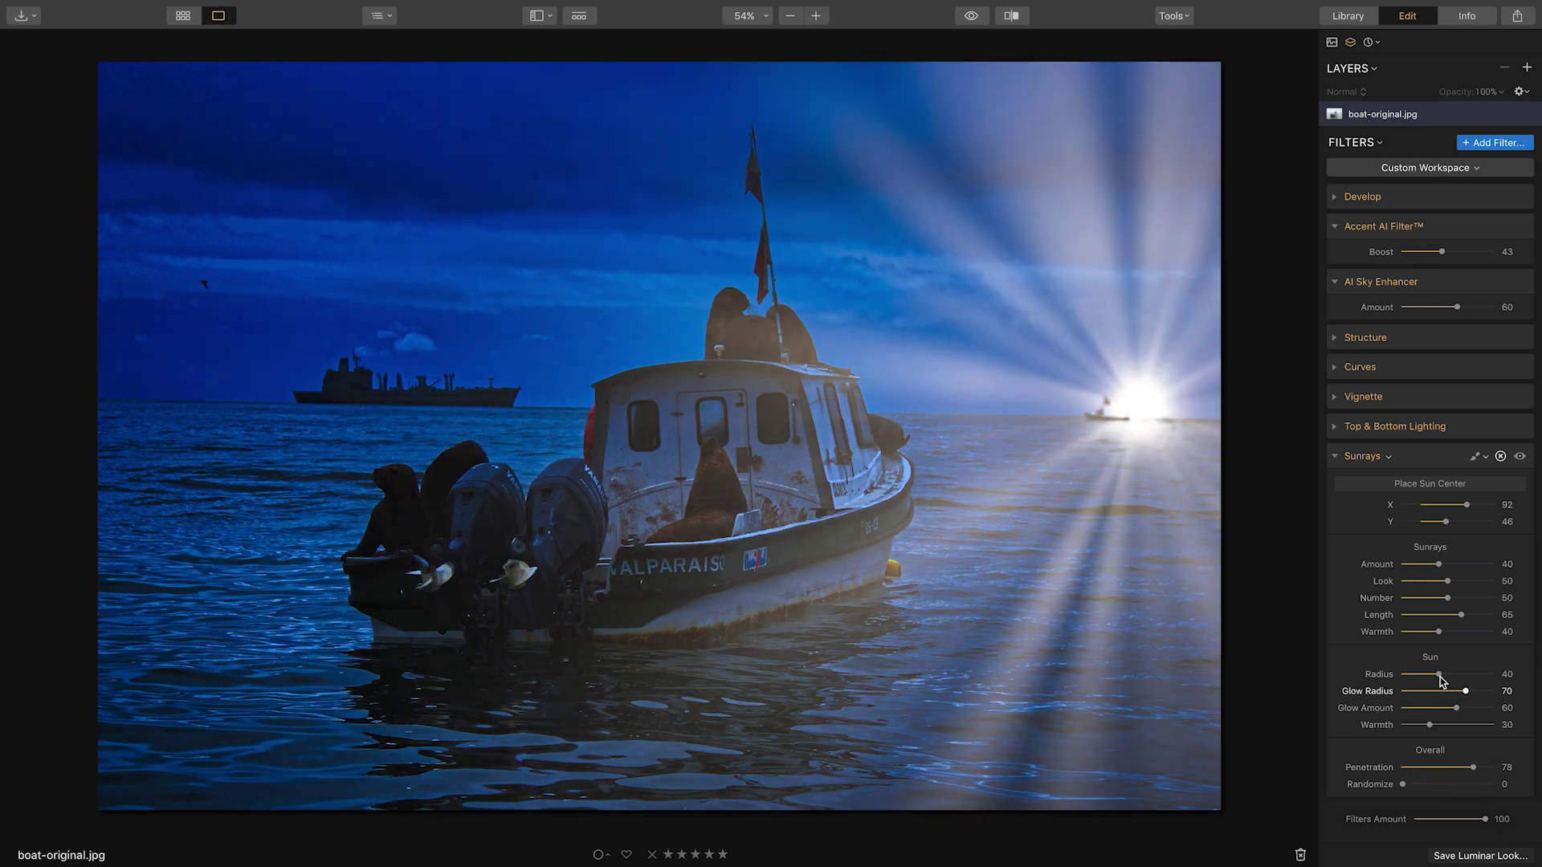
{"action": "left_click_drag", "start_coordinate": [1439, 675], "coordinate": [1405, 677]}
{"action": "left_click_drag", "start_coordinate": [1447, 597], "coordinate": [1349, 597]}
{"action": "mouse_move", "coordinate": [1456, 708]}
{"action": "left_mouse_down"}
{"action": "mouse_move", "coordinate": [1429, 708]}
{"action": "mouse_move", "coordinate": [1461, 691]}
{"action": "left_mouse_up"}
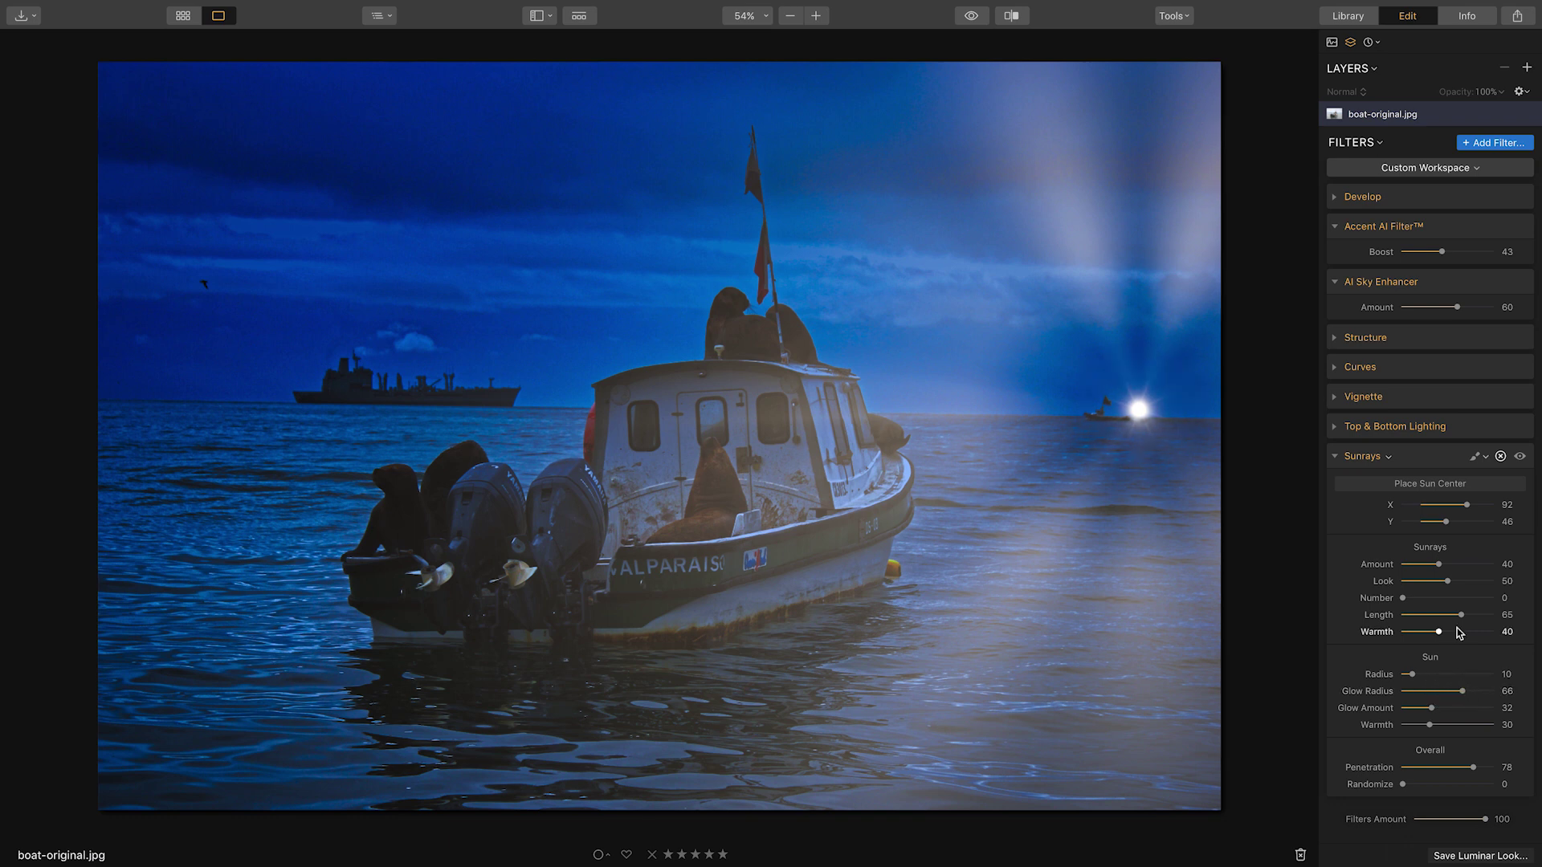
Reduce the Sunrays Length to 51, Amount to 24 and sun Radius to 7, keeping the sun center on the distant boat.
{"action": "left_click_drag", "start_coordinate": [1461, 615], "coordinate": [1425, 566]}
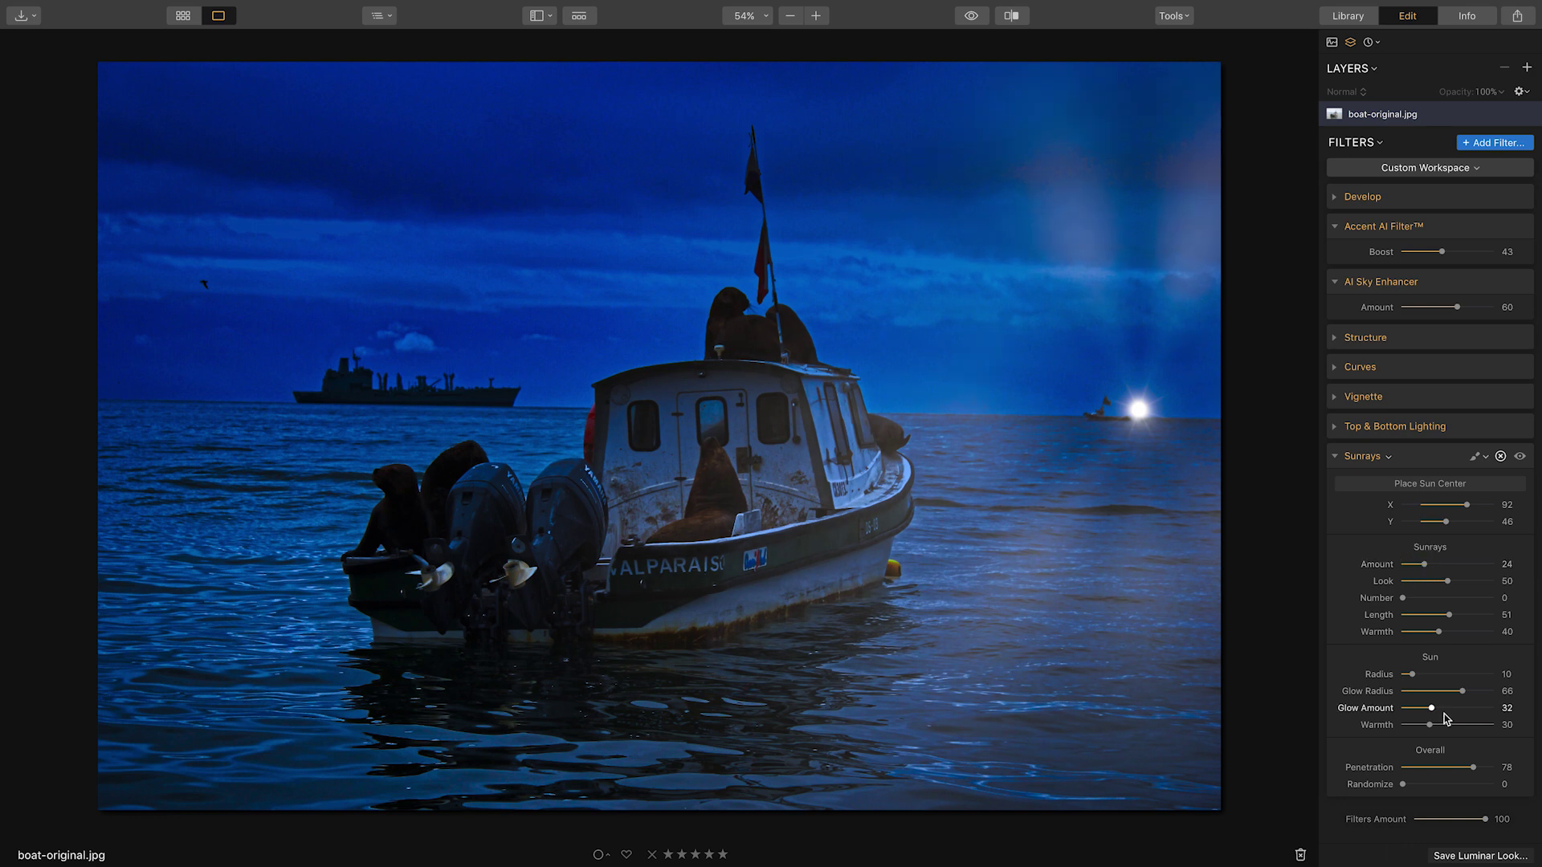
{"action": "left_click_drag", "start_coordinate": [1415, 678], "coordinate": [1412, 677]}
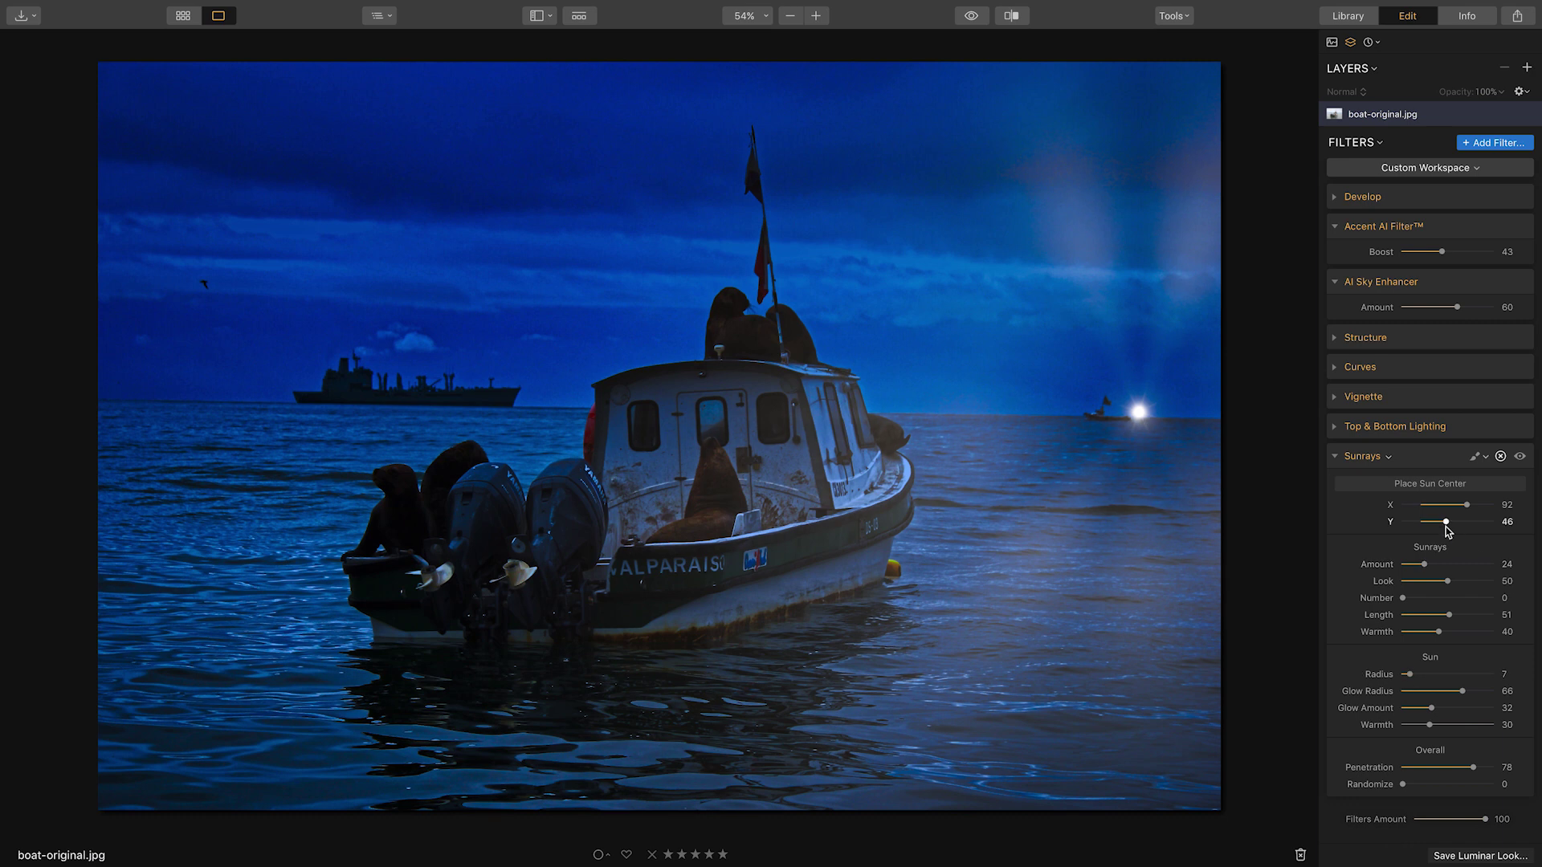
{"action": "left_click", "coordinate": [1428, 484]}
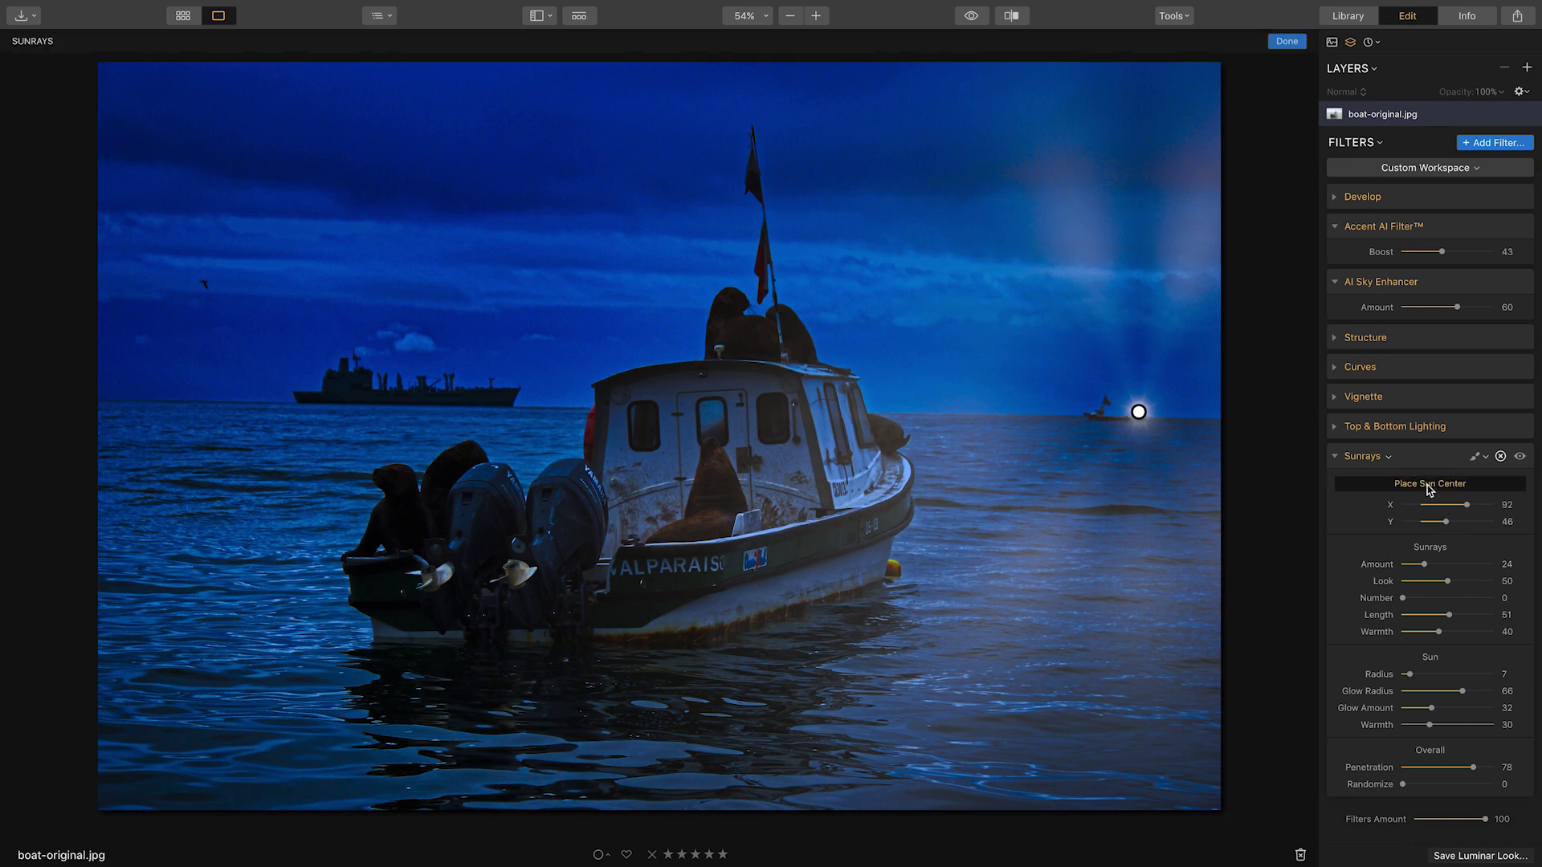
{"action": "left_click_drag", "start_coordinate": [1139, 412], "coordinate": [1139, 412]}
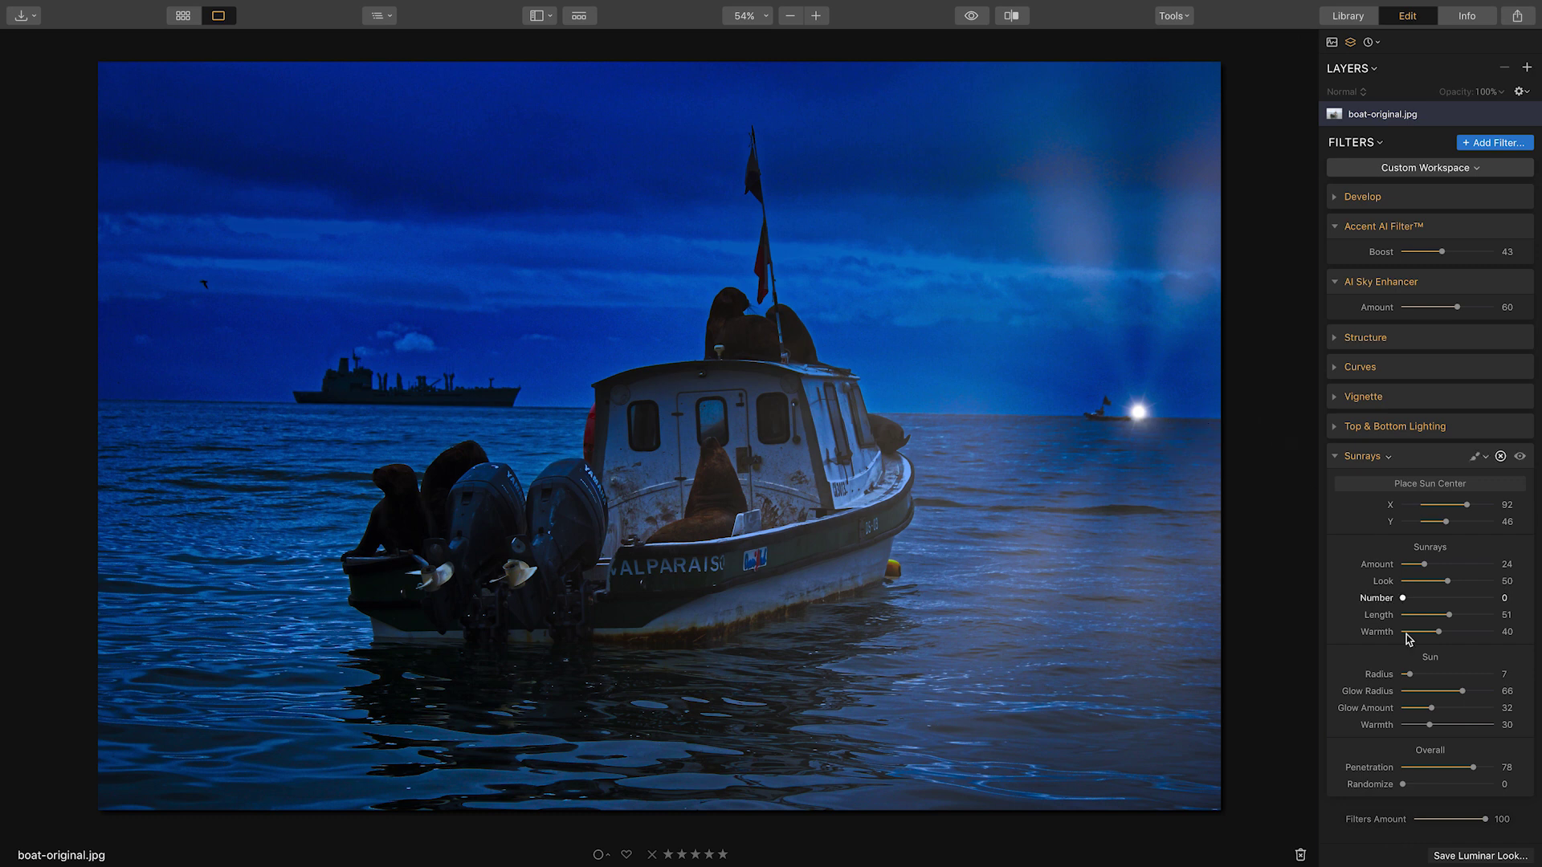
Set the Sunrays Look to 23, Glow Radius to 76 and Penetration to 66, and collapse the filter's settings.
{"action": "mouse_move", "coordinate": [1447, 581]}
{"action": "left_mouse_down"}
{"action": "mouse_move", "coordinate": [1403, 583]}
{"action": "mouse_move", "coordinate": [1488, 587]}
{"action": "mouse_move", "coordinate": [1424, 585]}
{"action": "left_mouse_up"}
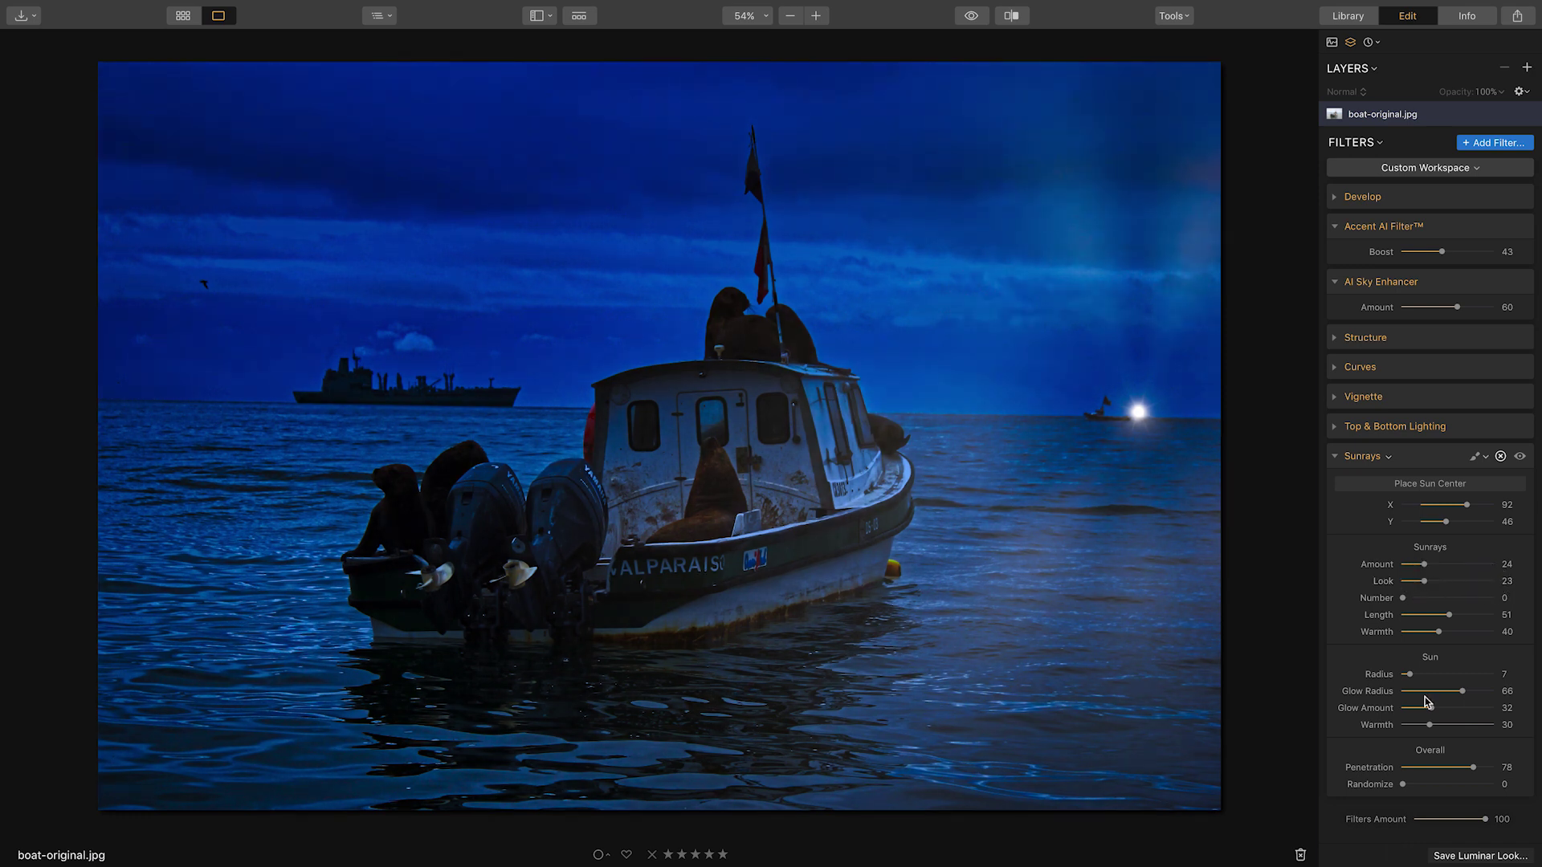
{"action": "mouse_move", "coordinate": [1462, 691]}
{"action": "left_mouse_down"}
{"action": "mouse_move", "coordinate": [1442, 690]}
{"action": "mouse_move", "coordinate": [1473, 687]}
{"action": "left_mouse_up"}
{"action": "left_click_drag", "start_coordinate": [1480, 768], "coordinate": [1462, 769]}
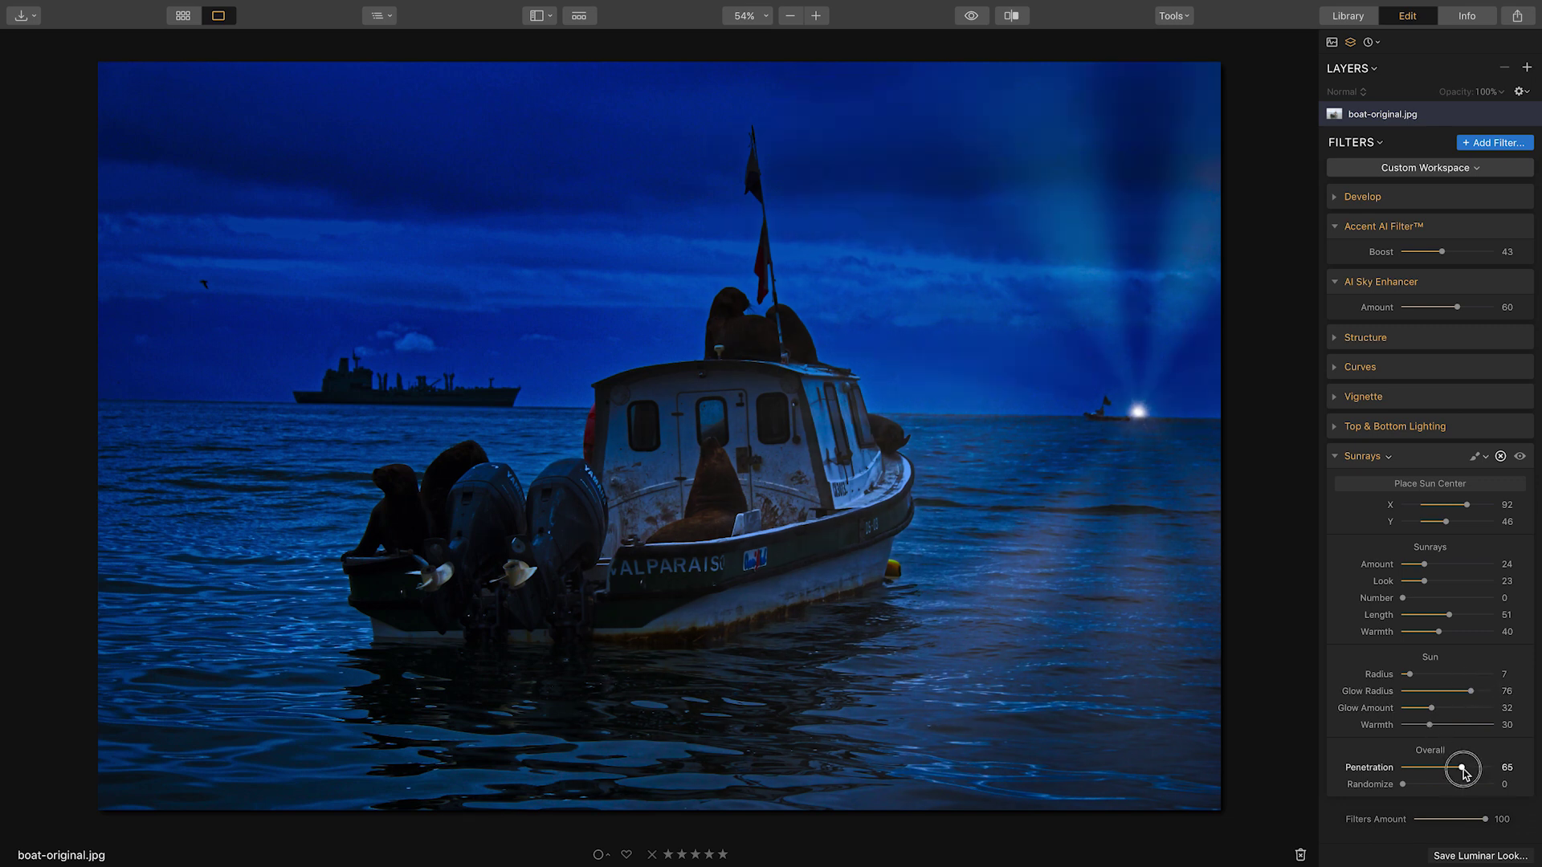
{"action": "left_click_drag", "start_coordinate": [1464, 773], "coordinate": [1463, 773]}
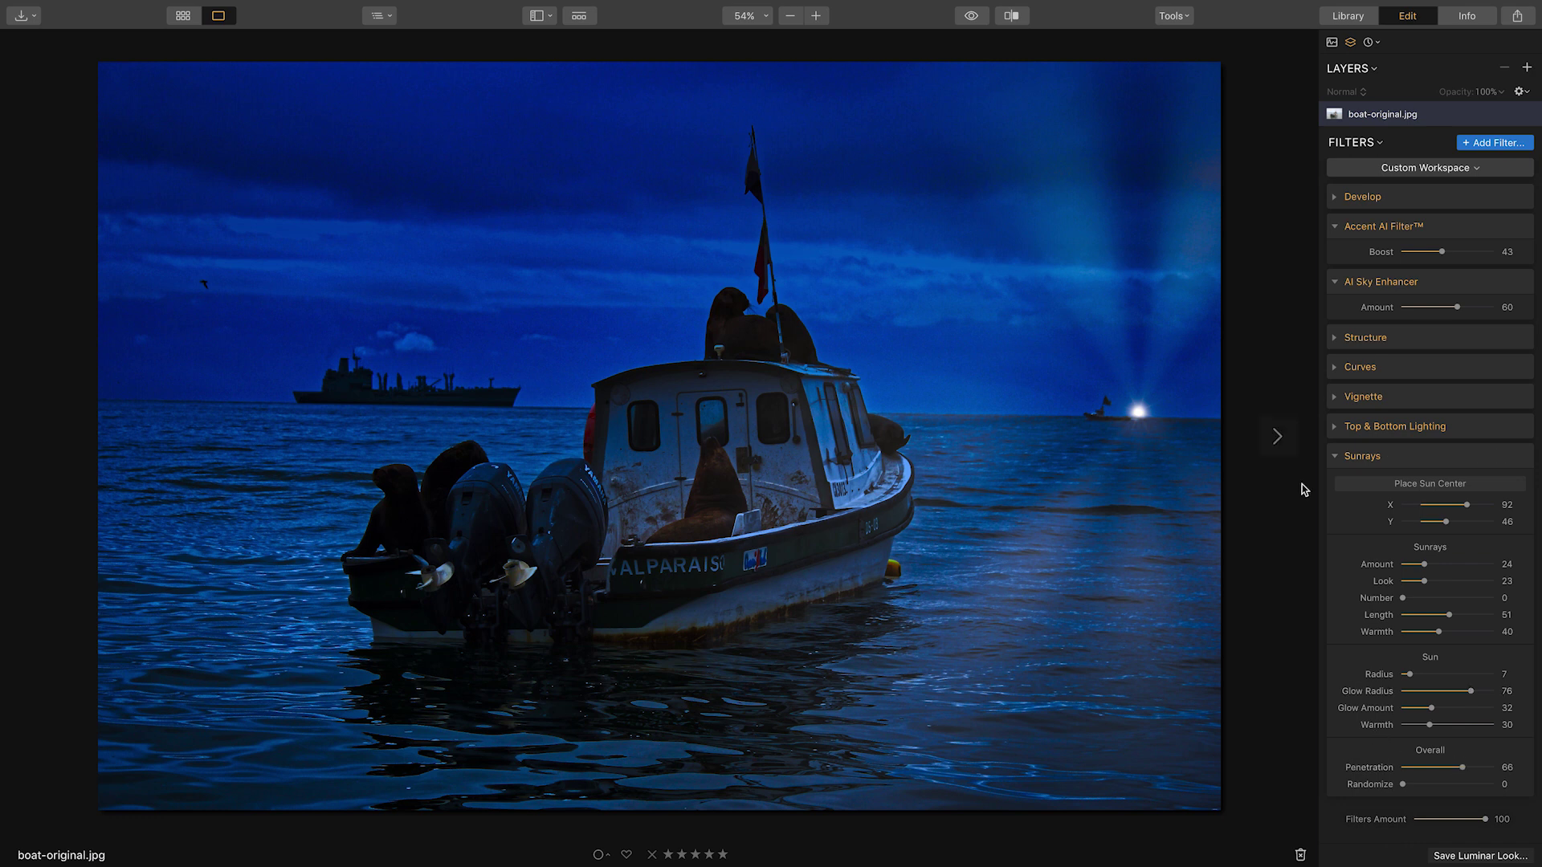
{"action": "left_click", "coordinate": [1337, 456]}
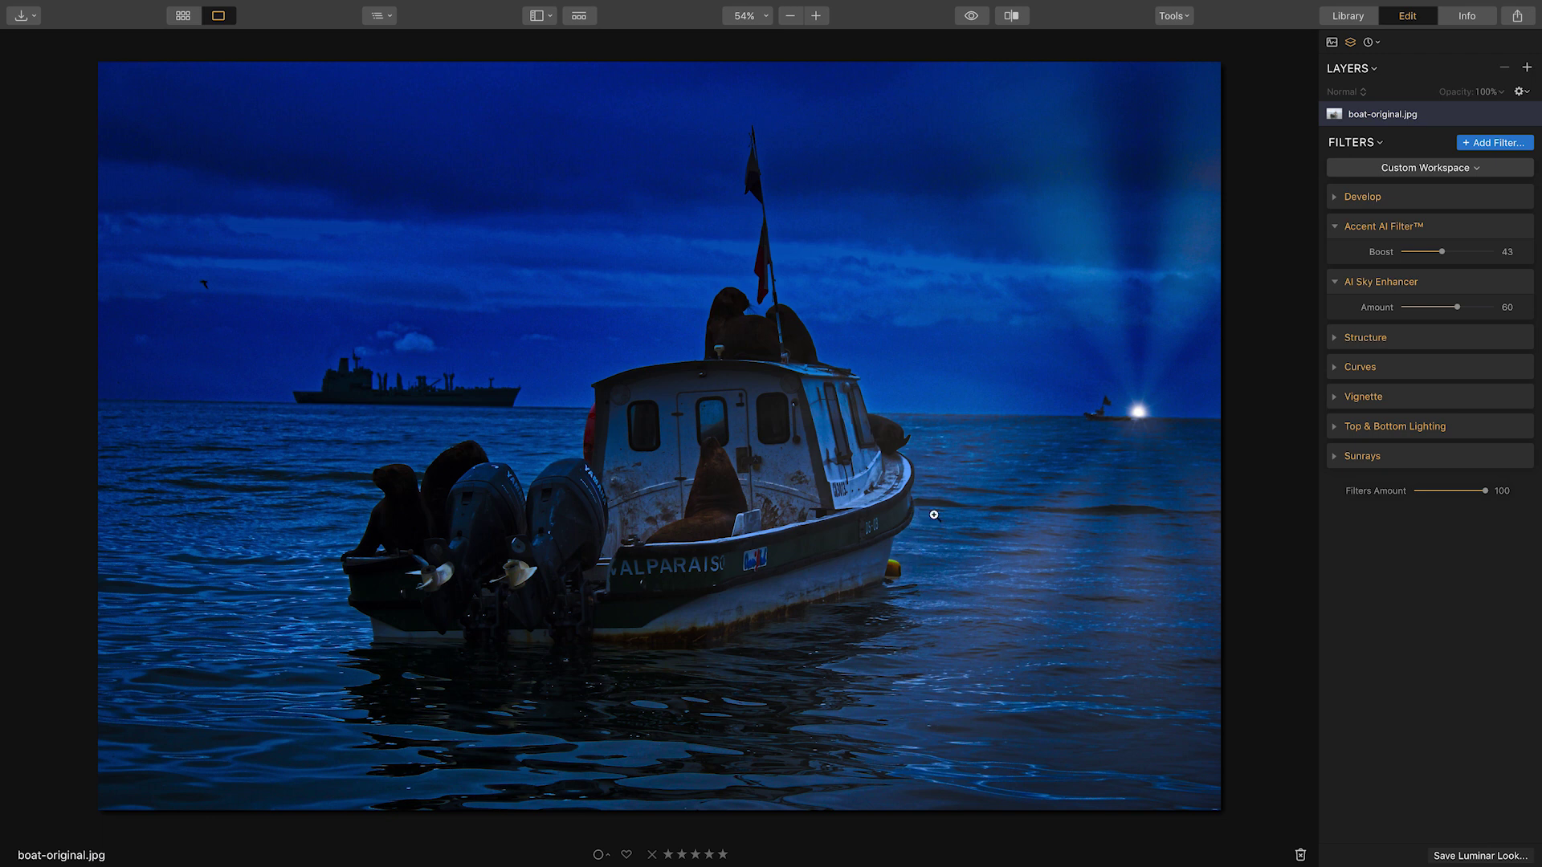
Add a second Sunrays filter with its sun center beside the main boat's bow at X 71, Y 63, and Penetration 54.
{"action": "left_click", "coordinate": [1487, 144]}
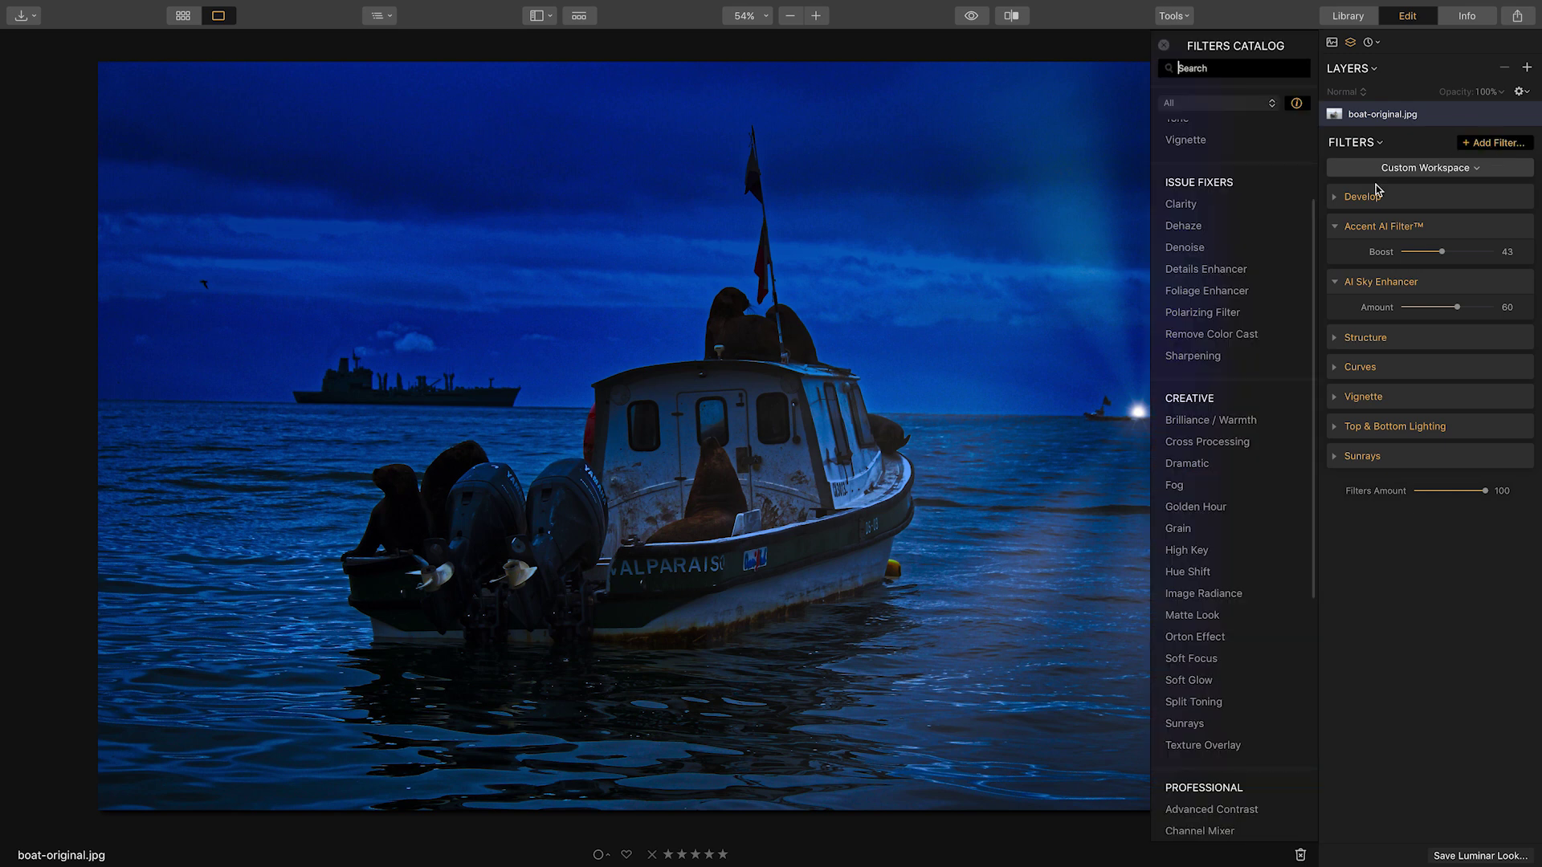
{"action": "left_click", "coordinate": [1186, 723]}
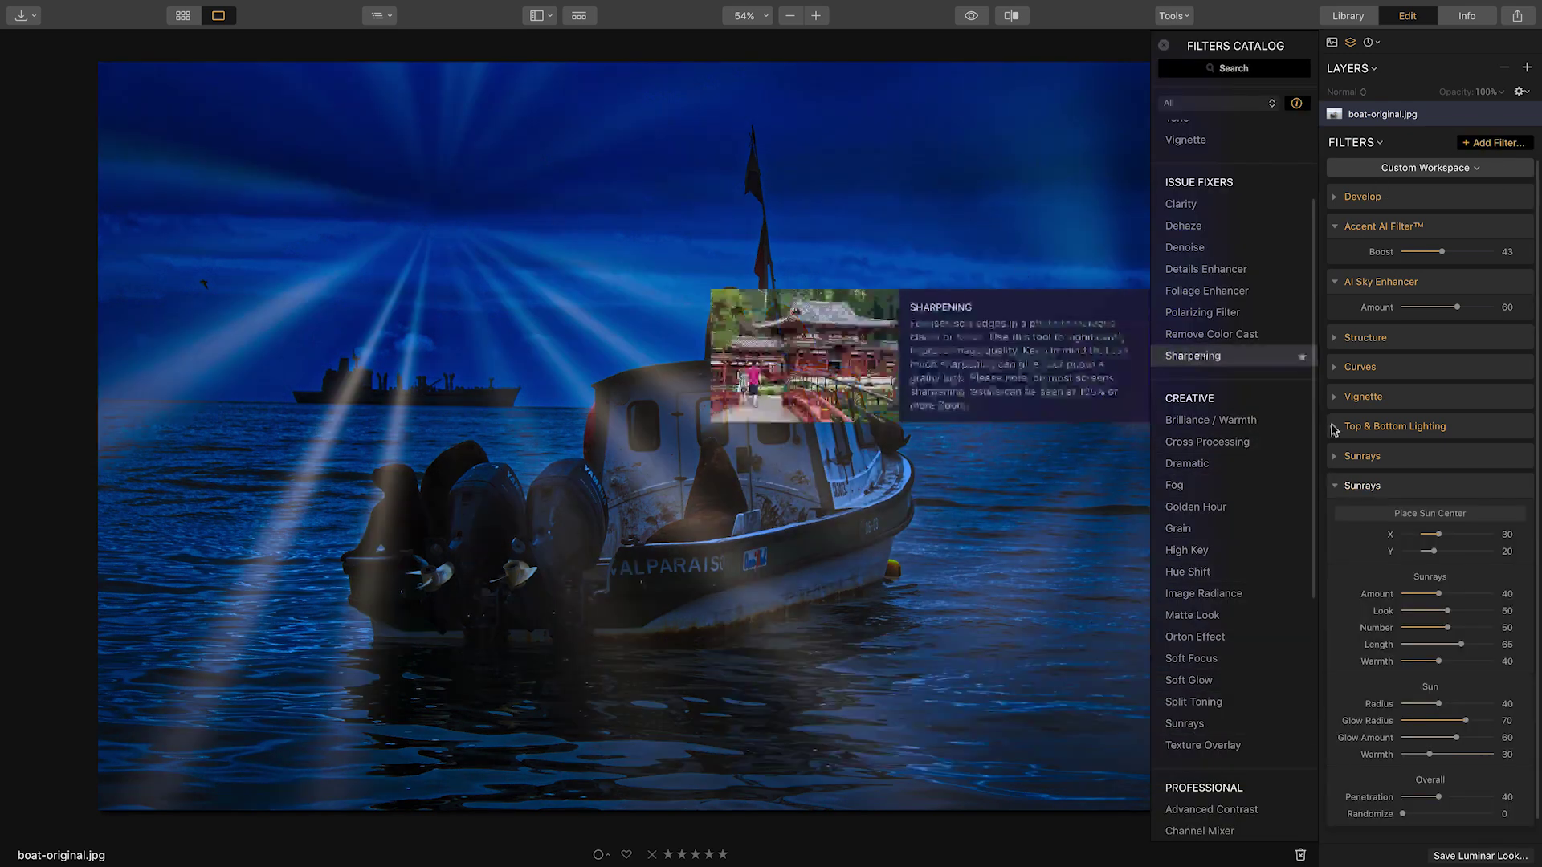
{"action": "left_click", "coordinate": [1429, 513]}
{"action": "left_click_drag", "start_coordinate": [434, 212], "coordinate": [898, 538]}
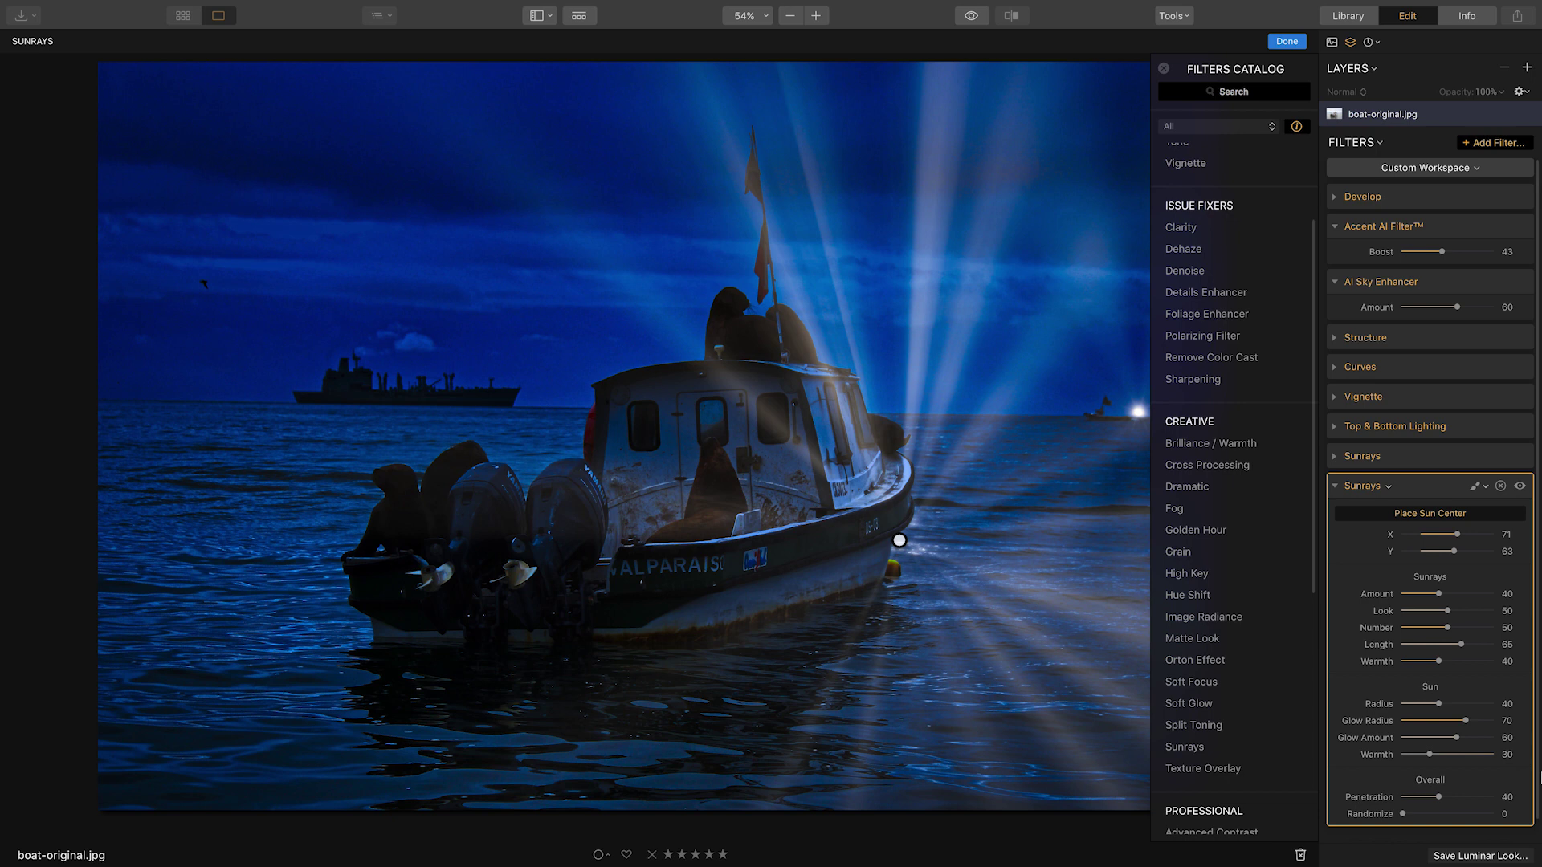
{"action": "left_click_drag", "start_coordinate": [1438, 796], "coordinate": [1456, 805]}
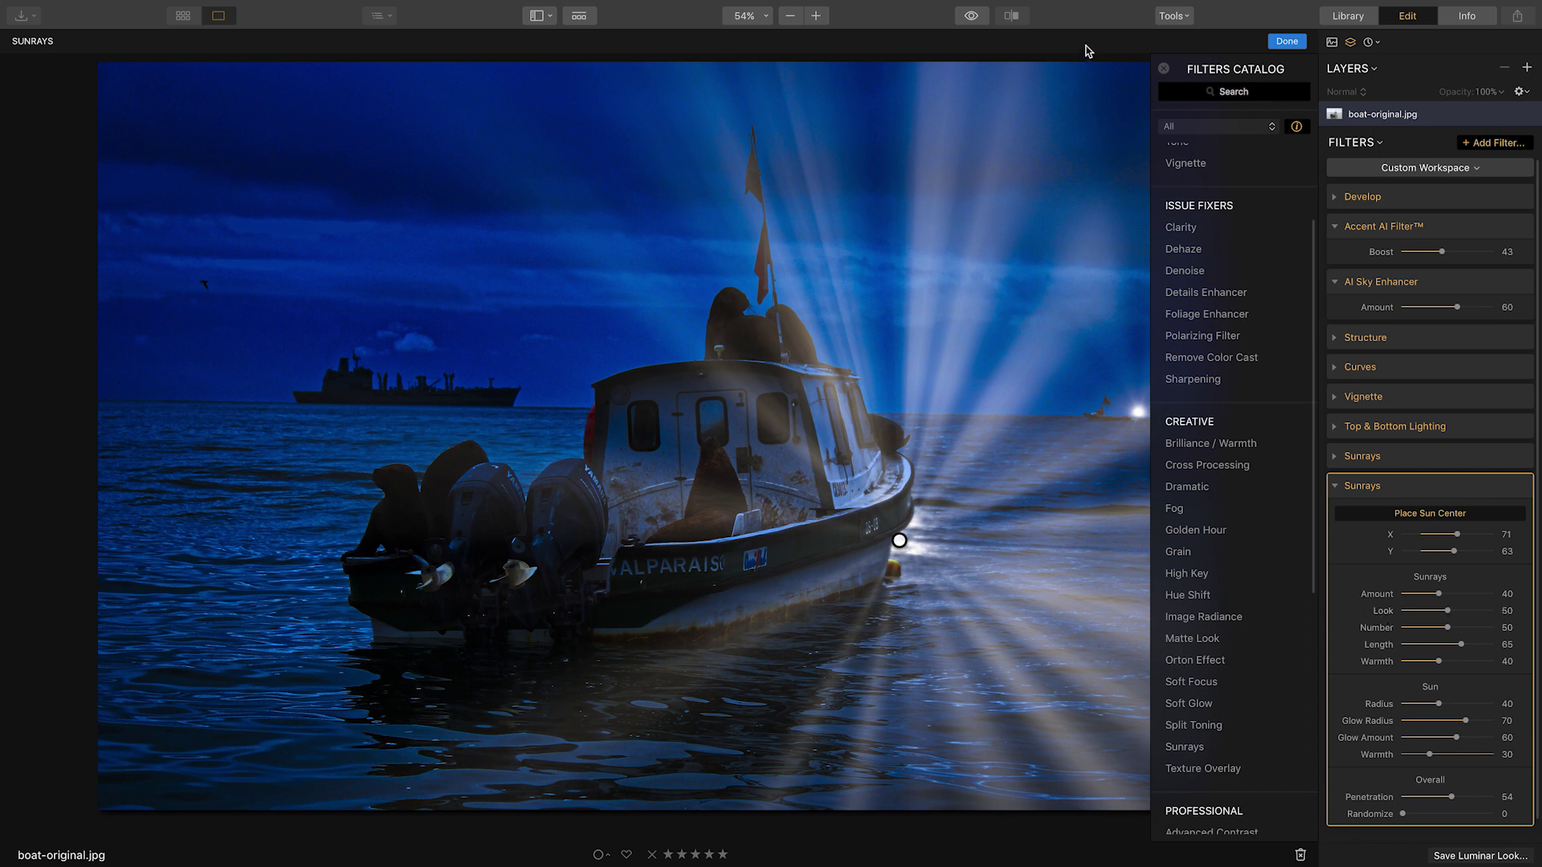
{"action": "left_click", "coordinate": [1162, 70]}
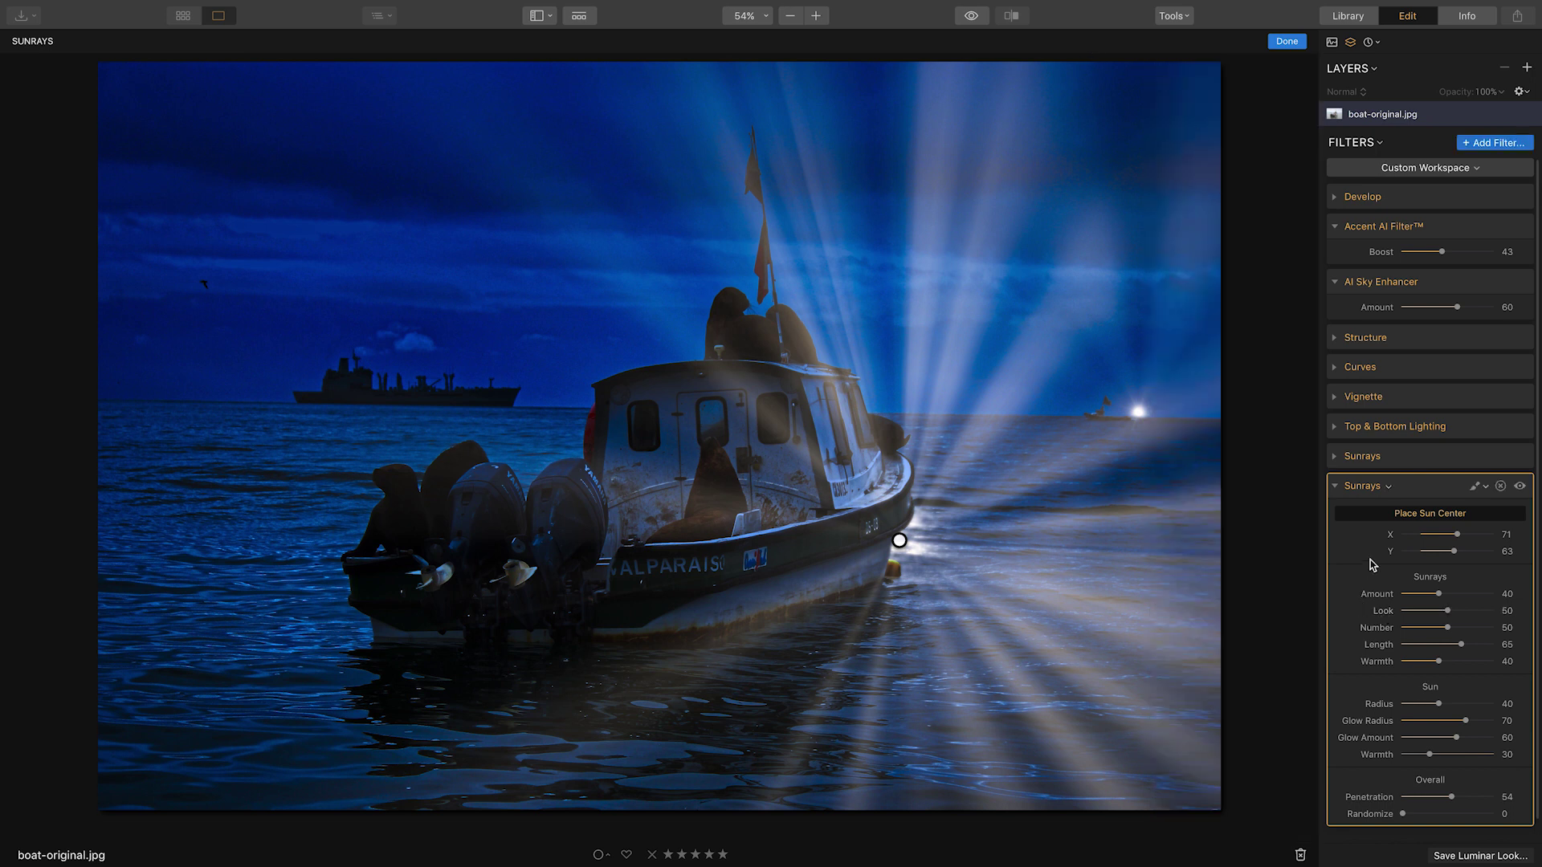
Shrink the second light to a soft glow: Amount 0, Look 30, Number 0, Length 26, Radius 27, Glow Radius 52, Glow Amount 26, Penetration 53.
{"action": "left_click_drag", "start_coordinate": [1439, 594], "coordinate": [1402, 594]}
{"action": "left_click_drag", "start_coordinate": [1451, 796], "coordinate": [1447, 798]}
{"action": "left_click_drag", "start_coordinate": [900, 541], "coordinate": [907, 544]}
{"action": "left_click_drag", "start_coordinate": [1461, 644], "coordinate": [1402, 634]}
{"action": "left_click_drag", "start_coordinate": [907, 545], "coordinate": [903, 550]}
{"action": "mouse_move", "coordinate": [1457, 740]}
{"action": "left_mouse_down"}
{"action": "mouse_move", "coordinate": [1436, 737]}
{"action": "mouse_move", "coordinate": [1449, 720]}
{"action": "left_mouse_up"}
{"action": "left_click_drag", "start_coordinate": [1438, 703], "coordinate": [1427, 704]}
{"action": "left_click_drag", "start_coordinate": [903, 550], "coordinate": [906, 543]}
{"action": "scroll", "coordinate": [1467, 781], "scroll_direction": "down", "scroll_amount": 1}
{"action": "left_click_drag", "start_coordinate": [1467, 781], "coordinate": [1470, 780]}
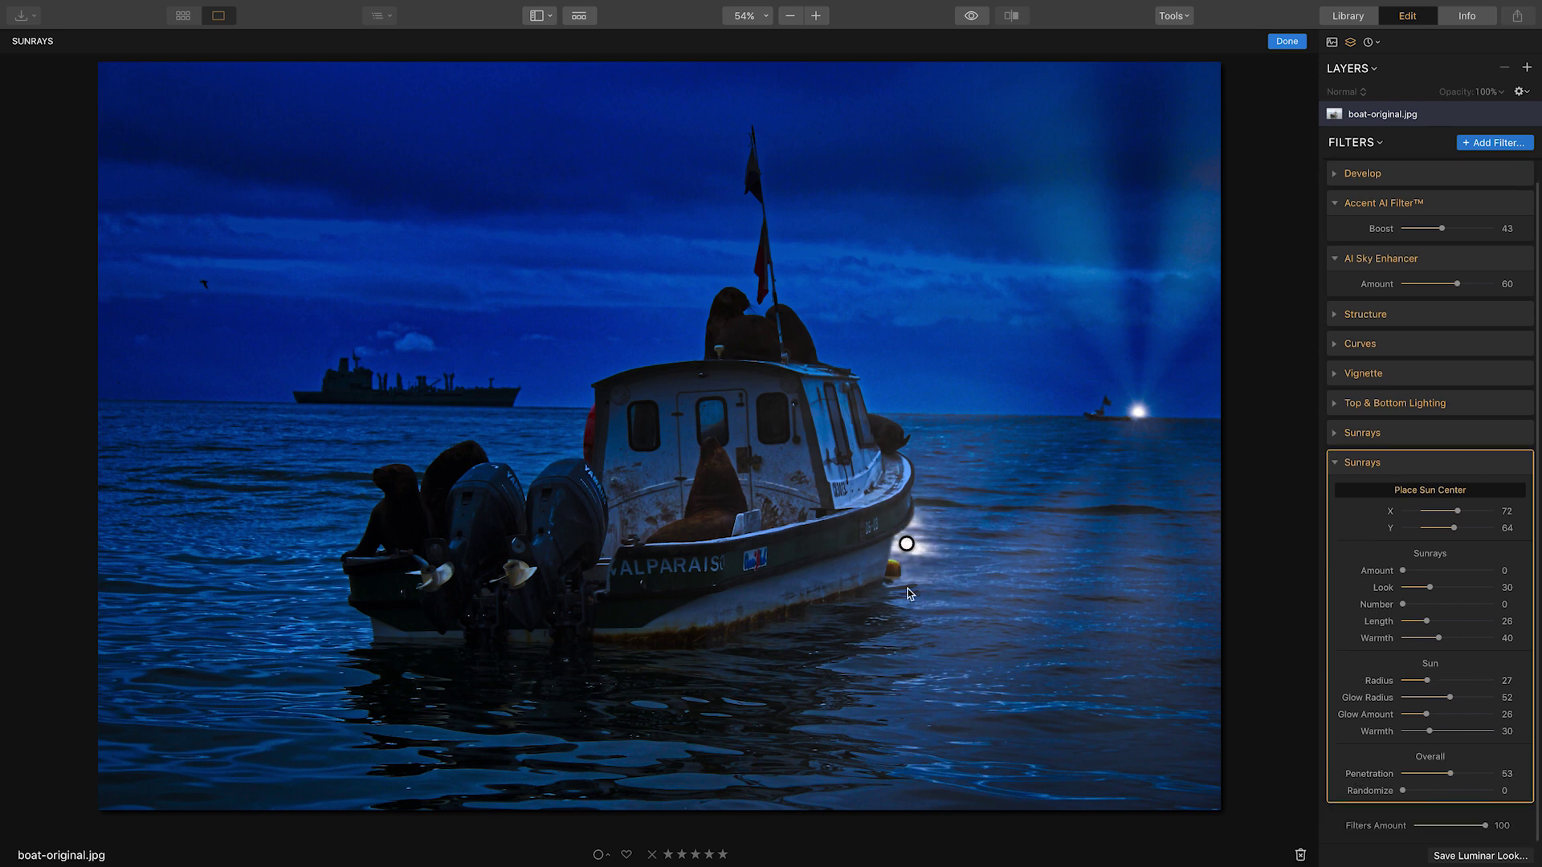
Move the second sun center to X 71, Y 65 and set Number to 18, Length to 45 and Penetration to 57.
{"action": "left_click_drag", "start_coordinate": [906, 544], "coordinate": [910, 547]}
{"action": "left_click_drag", "start_coordinate": [1402, 603], "coordinate": [1443, 621]}
{"action": "left_click_drag", "start_coordinate": [909, 546], "coordinate": [905, 552]}
{"action": "left_click_drag", "start_coordinate": [1449, 773], "coordinate": [1454, 773]}
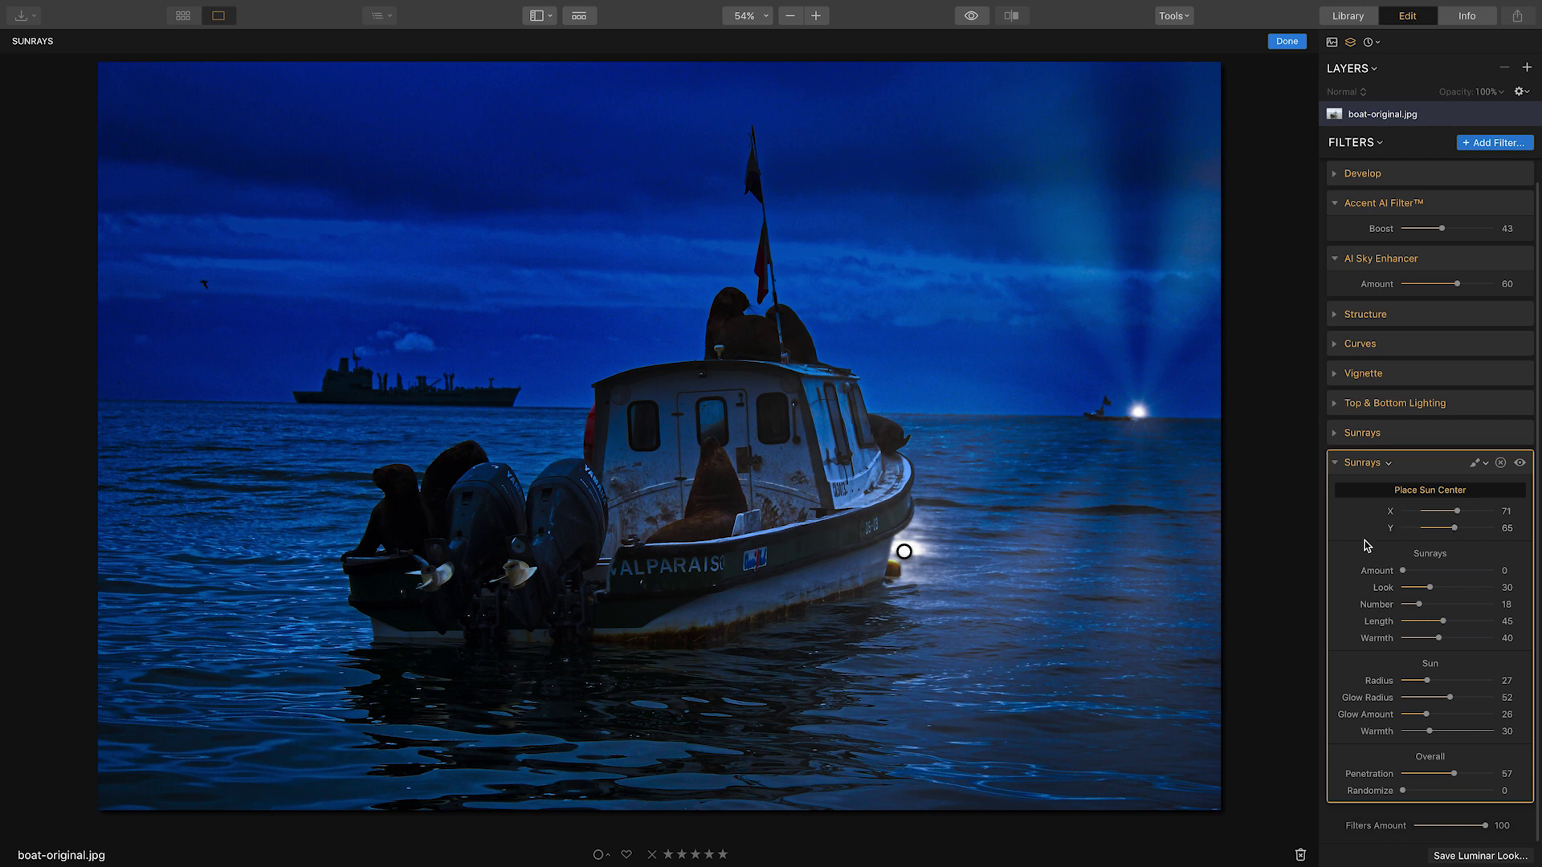
Mask the second Sunrays filter with an erasing brush at 32% opacity, soften the glow around the bow, and collapse its settings.
{"action": "left_click", "coordinate": [1474, 464]}
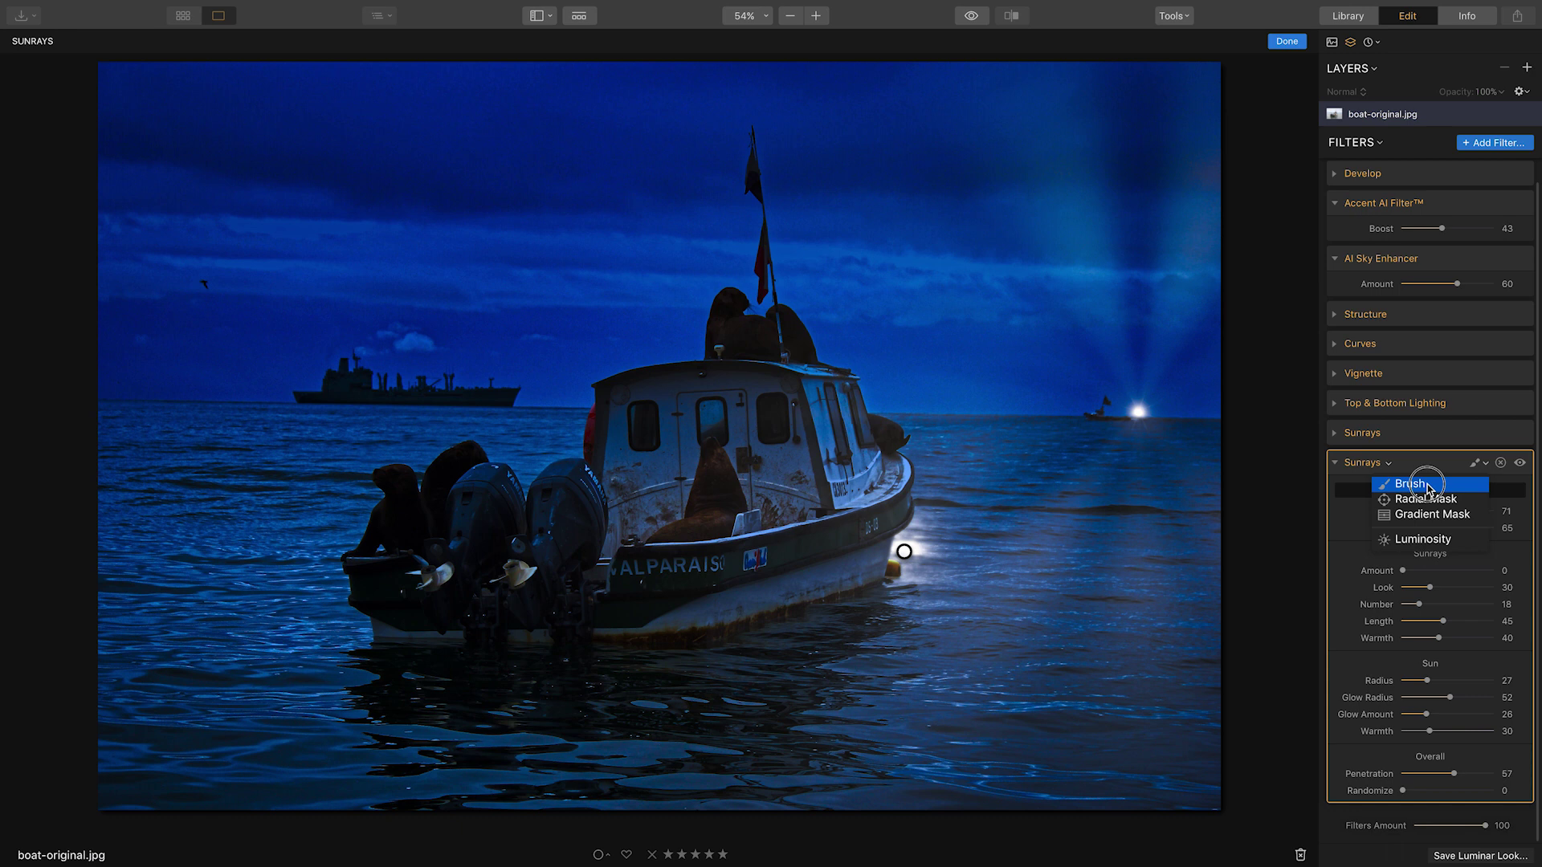
{"action": "left_click", "coordinate": [1412, 483]}
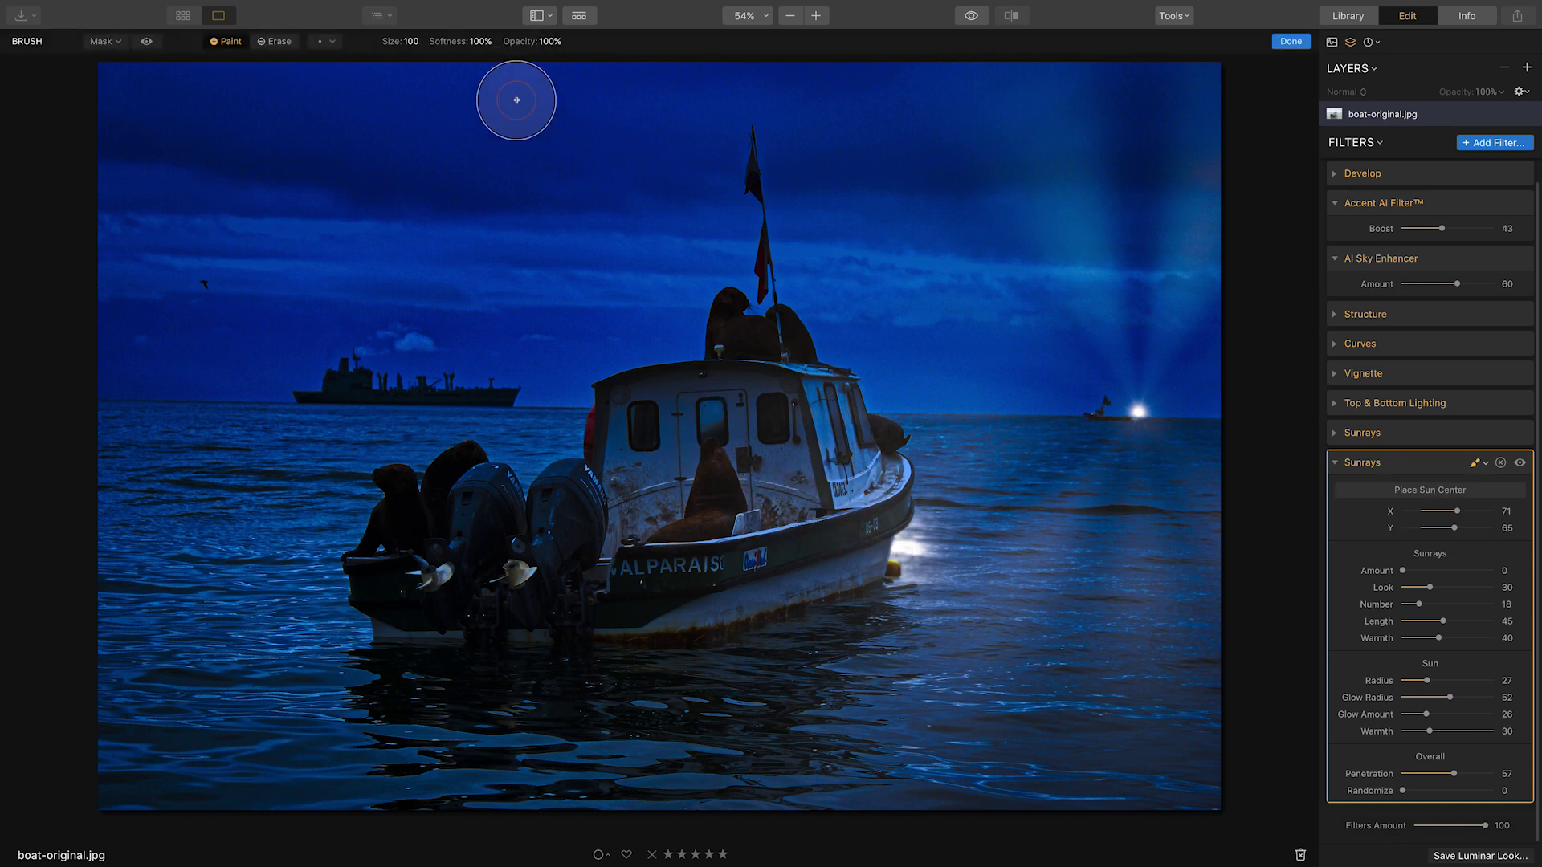
{"action": "left_click", "coordinate": [526, 41]}
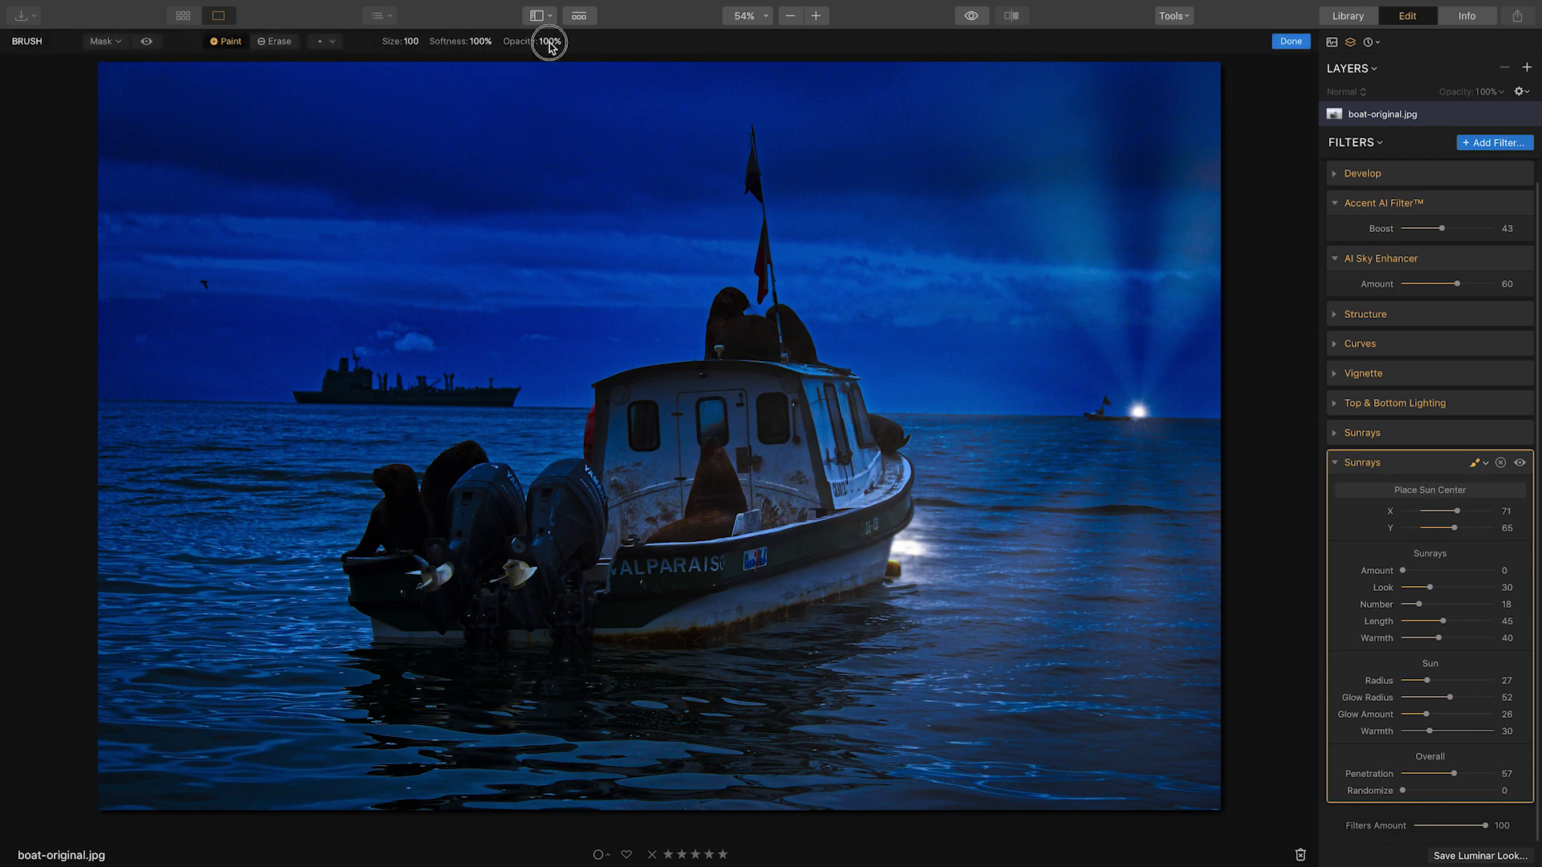
{"action": "left_click_drag", "start_coordinate": [545, 62], "coordinate": [509, 62]}
{"action": "left_click", "coordinate": [273, 42]}
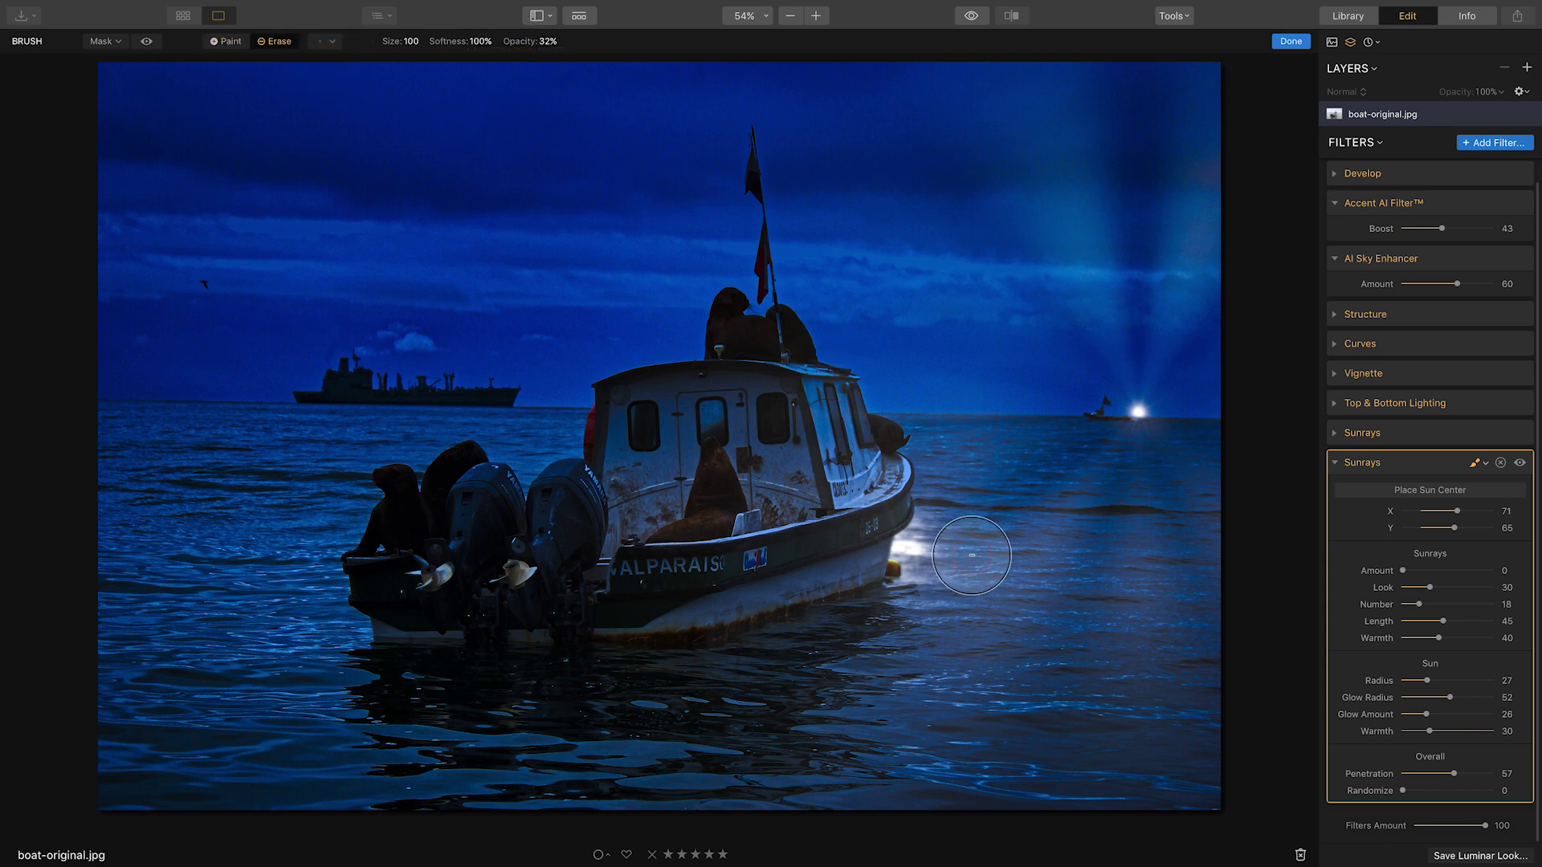
{"action": "mouse_move", "coordinate": [889, 504]}
{"action": "left_mouse_down"}
{"action": "mouse_move", "coordinate": [927, 513]}
{"action": "mouse_move", "coordinate": [882, 590]}
{"action": "mouse_move", "coordinate": [937, 504]}
{"action": "left_mouse_up"}
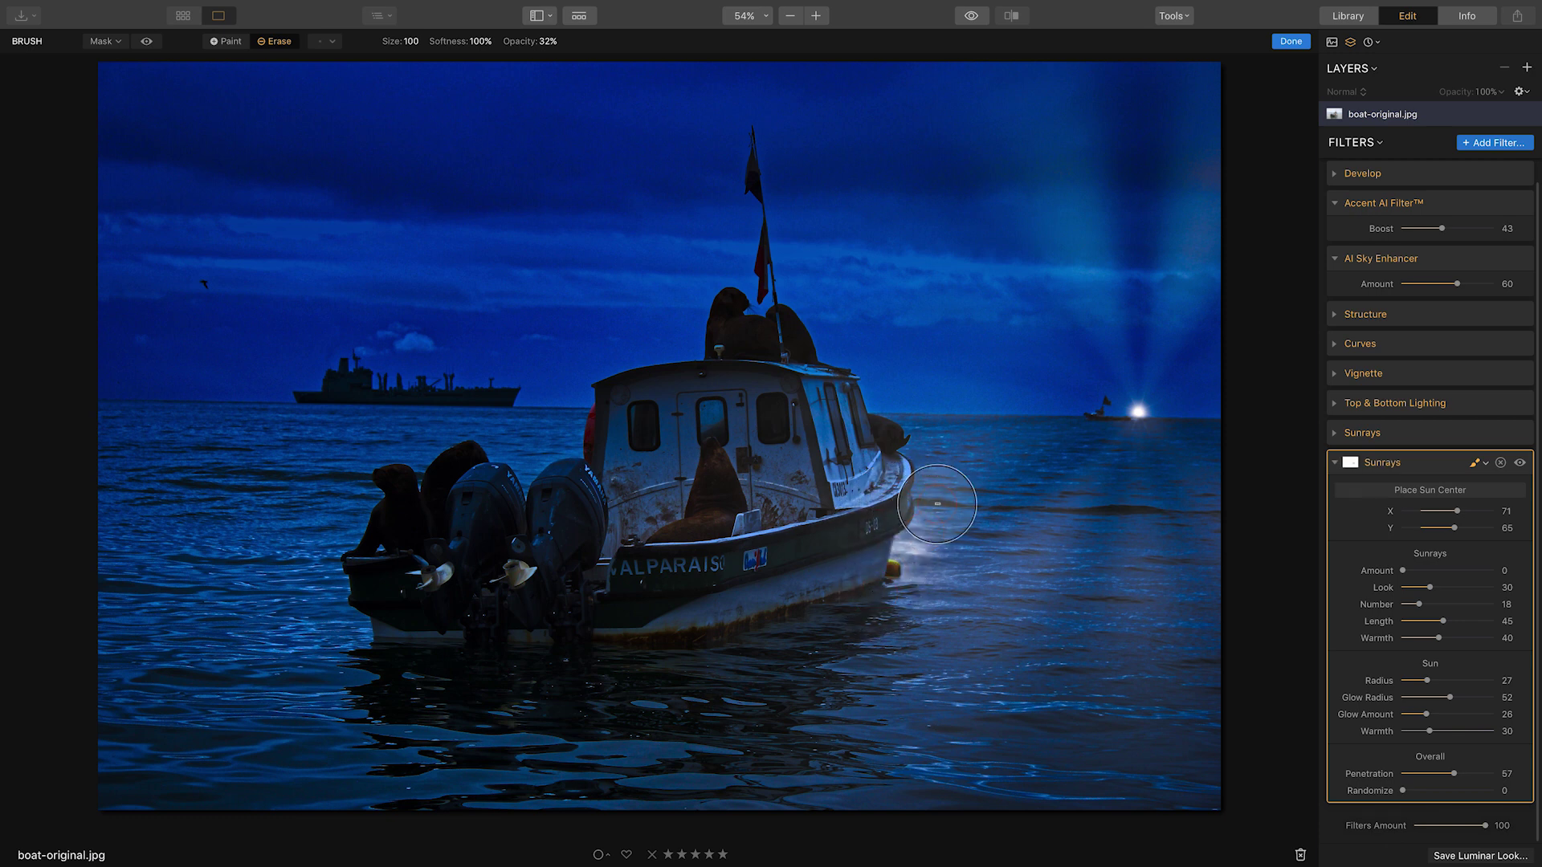
{"action": "left_click", "coordinate": [1337, 463]}
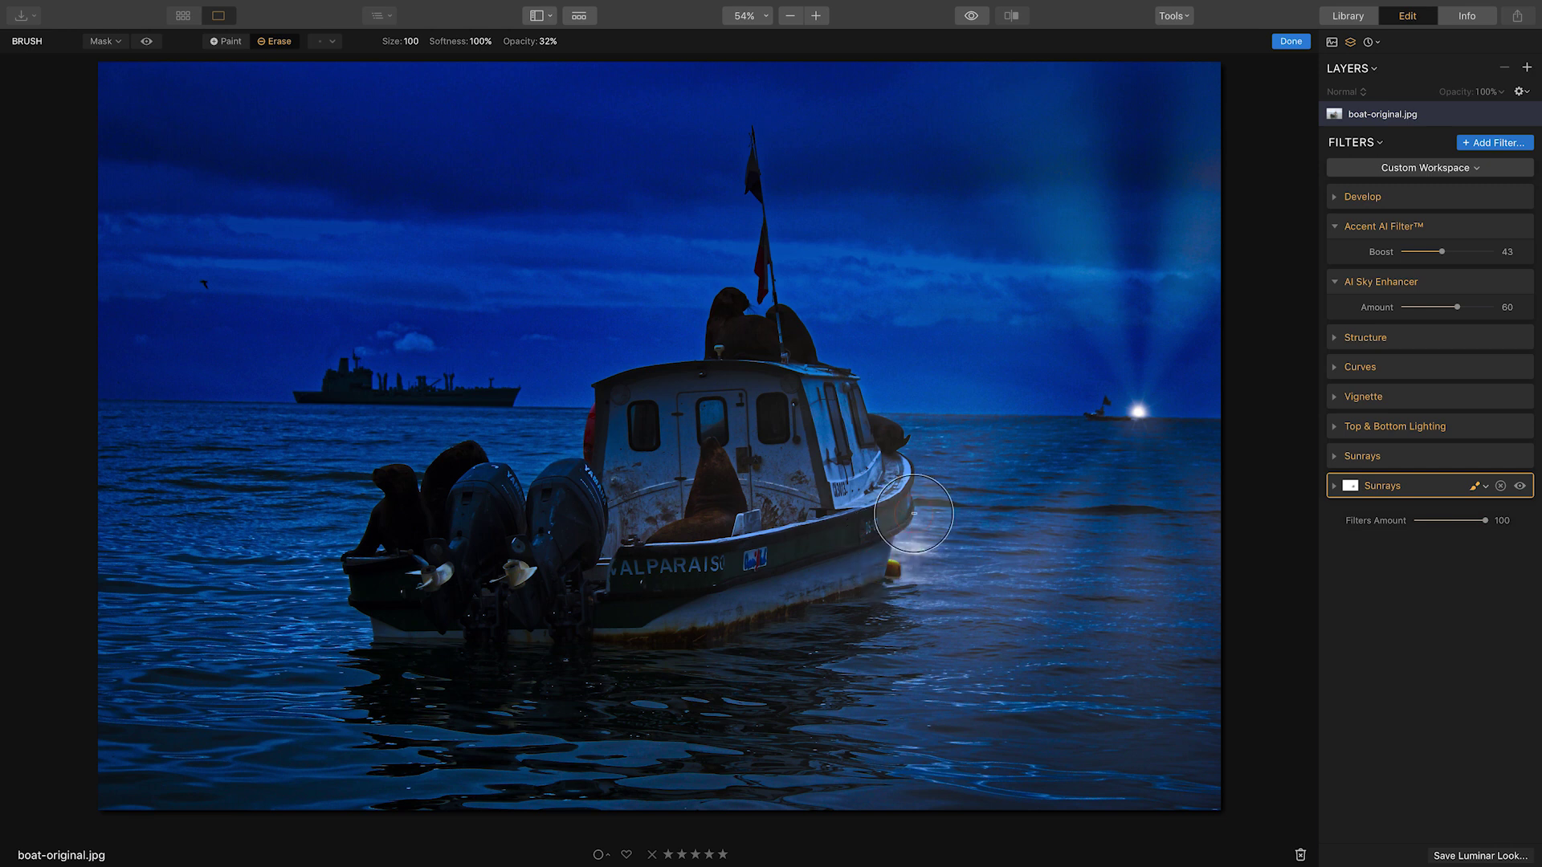
Add a third Sunrays filter and place its sun center on the water just off the boat's bow at X 73, Y 60.
{"action": "left_click", "coordinate": [1488, 145]}
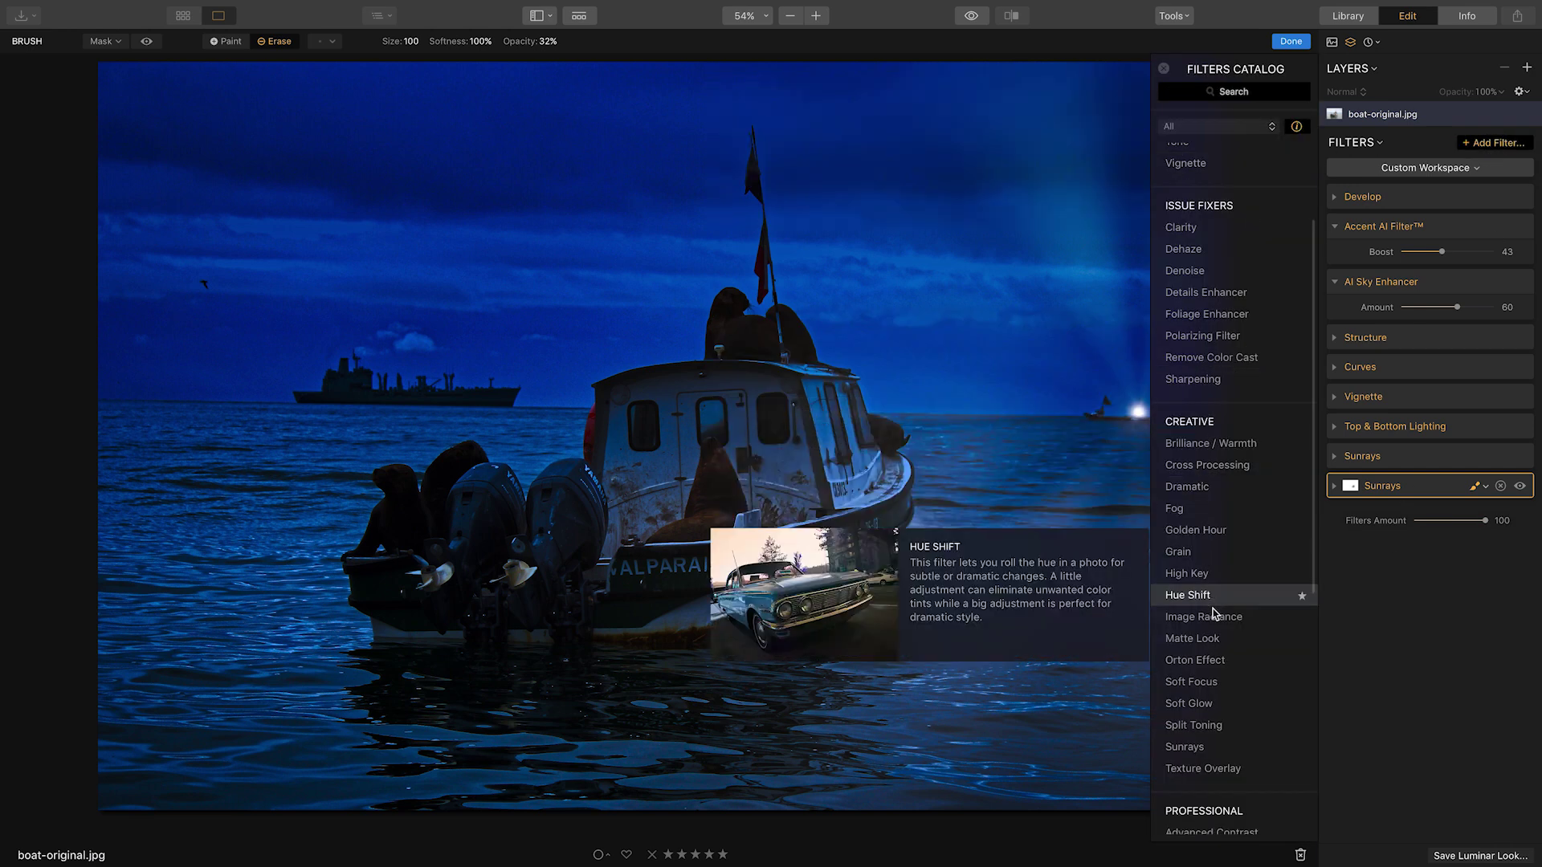
{"action": "left_click", "coordinate": [1194, 750]}
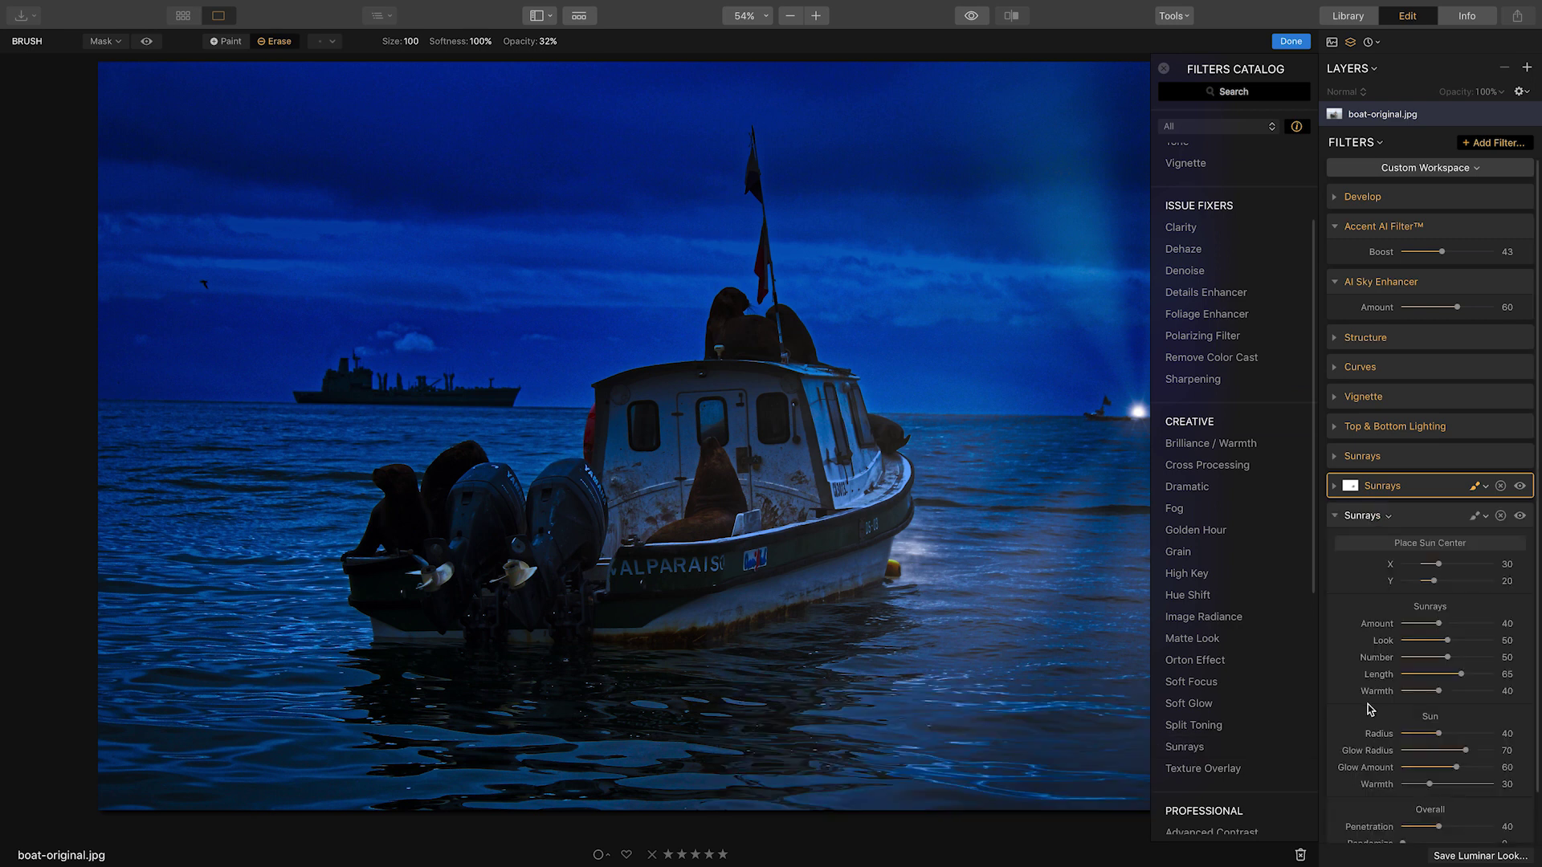
{"action": "left_click", "coordinate": [1429, 543]}
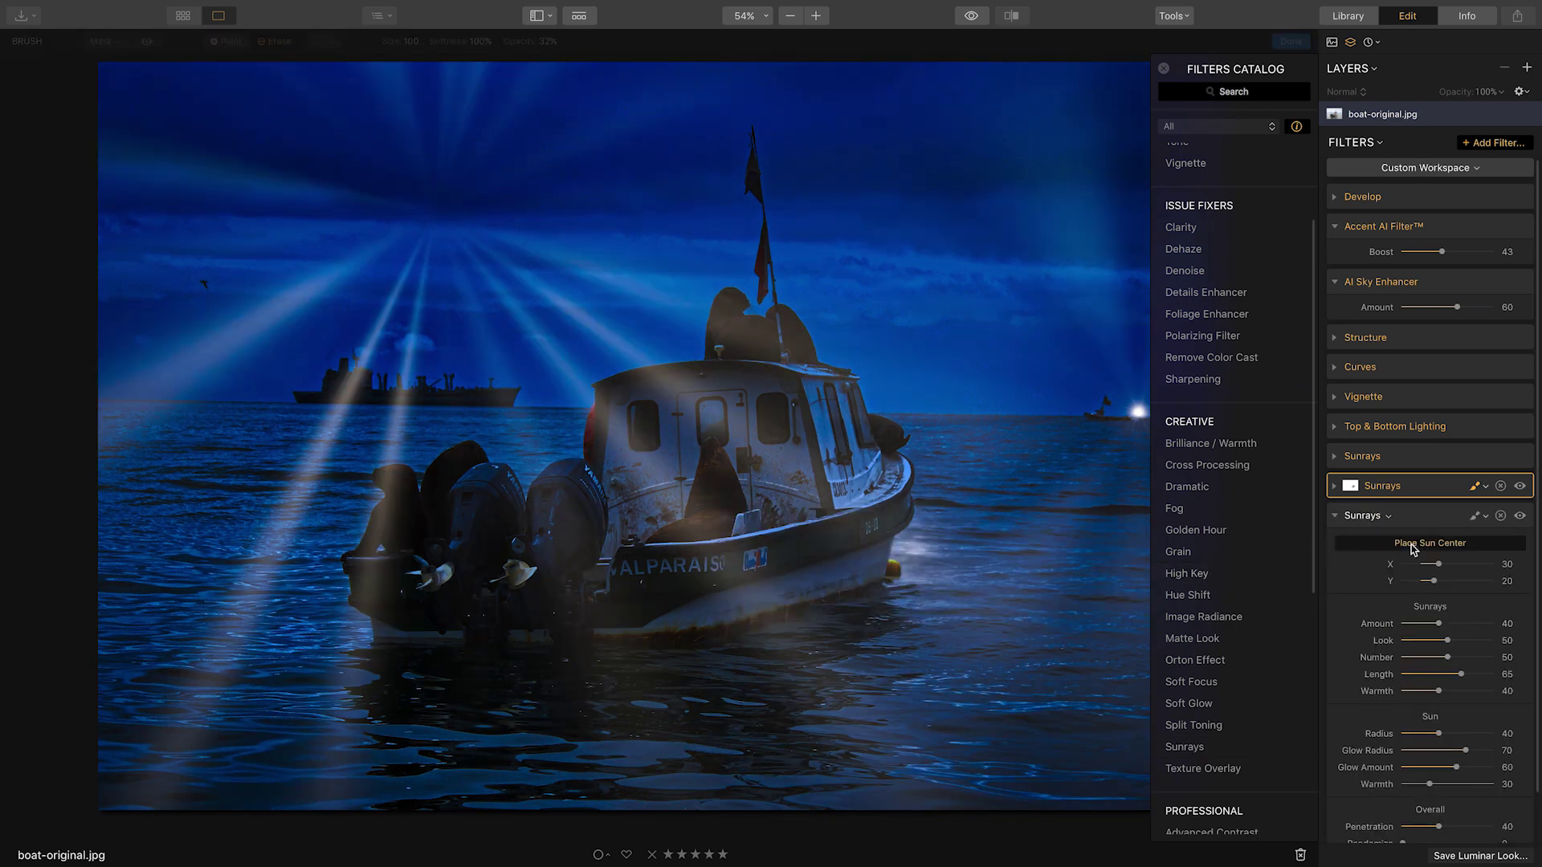
{"action": "left_click_drag", "start_coordinate": [429, 211], "coordinate": [924, 518]}
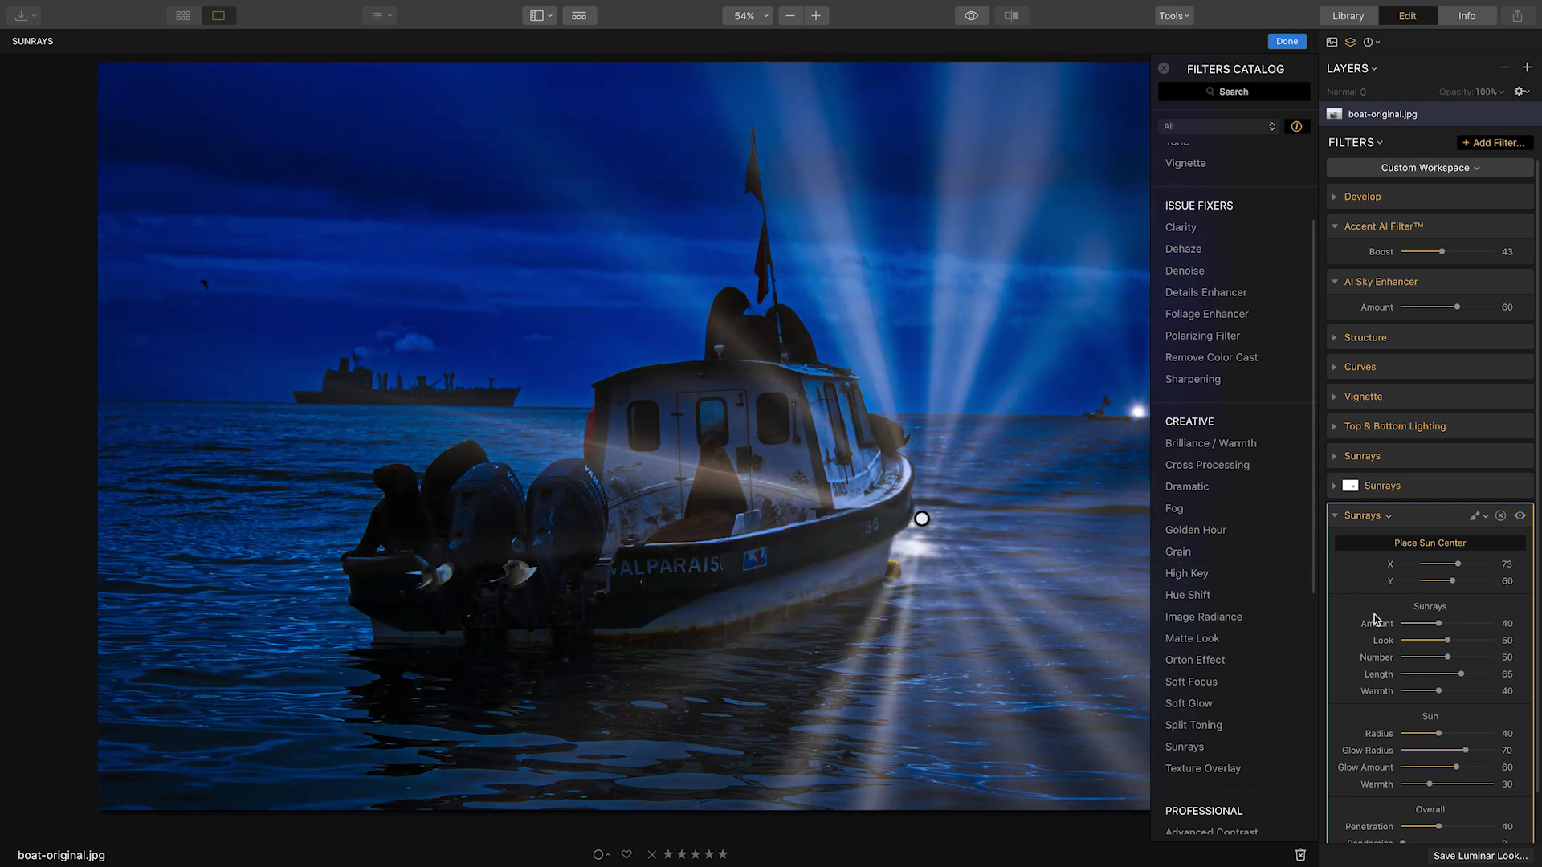
Set the third Sunrays filter to Amount 0, Look 67, Number 0, Length 0, Warmth 15, Glow Radius 60, Glow Amount 14 and Penetration 57.
{"action": "scroll", "coordinate": [1375, 606], "scroll_direction": "down", "scroll_amount": 1}
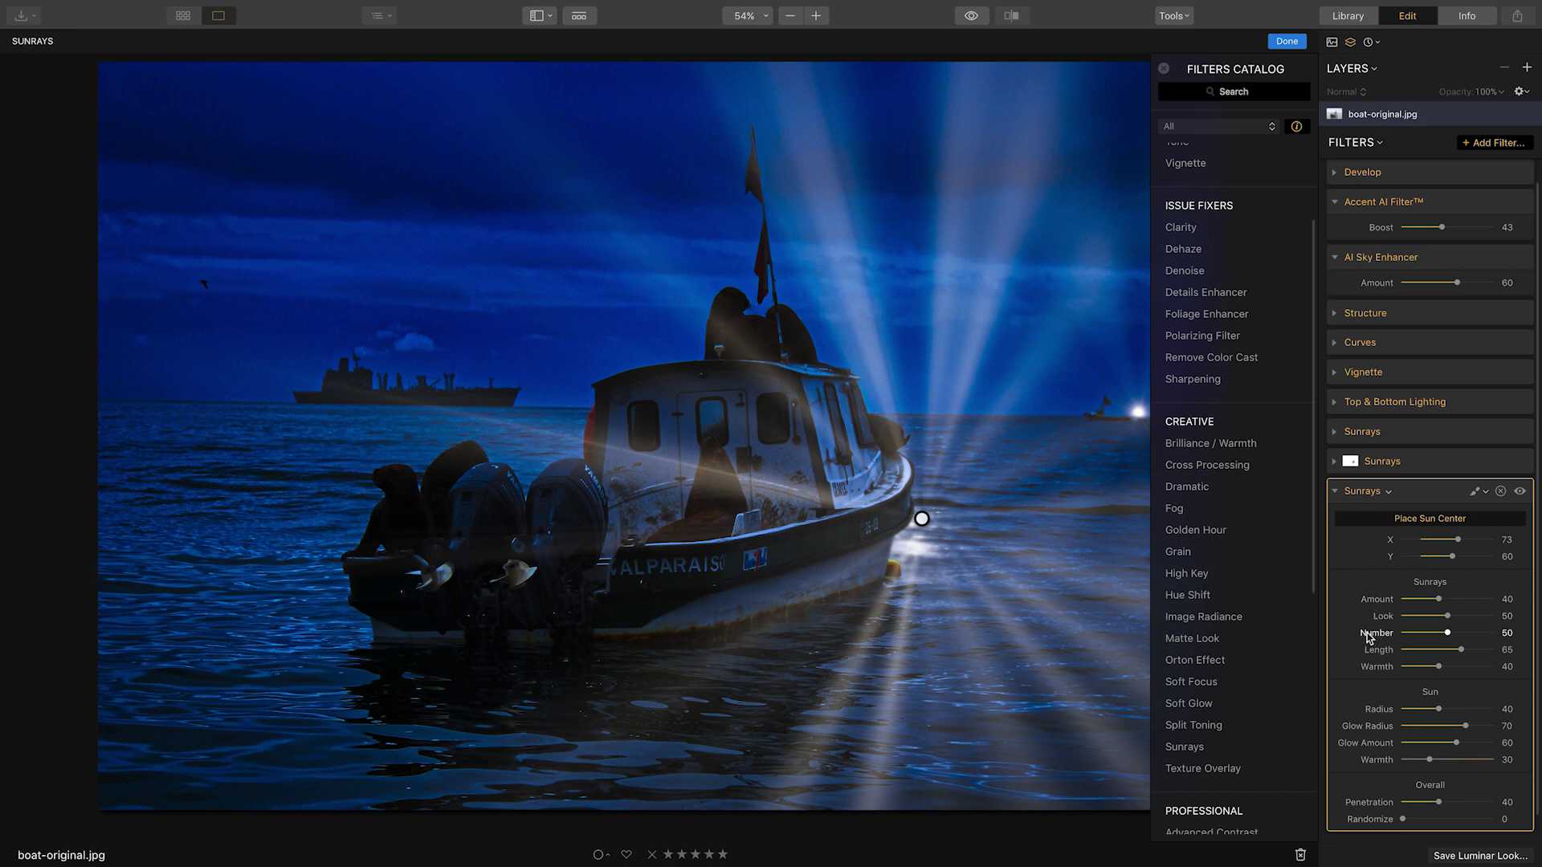
{"action": "mouse_move", "coordinate": [1438, 599]}
{"action": "left_mouse_down"}
{"action": "mouse_move", "coordinate": [1465, 599]}
{"action": "mouse_move", "coordinate": [1409, 650]}
{"action": "mouse_move", "coordinate": [1455, 616]}
{"action": "left_mouse_up"}
{"action": "left_click_drag", "start_coordinate": [1438, 709], "coordinate": [1407, 634]}
{"action": "left_click_drag", "start_coordinate": [1438, 802], "coordinate": [1456, 803]}
{"action": "left_click_drag", "start_coordinate": [1464, 599], "coordinate": [1406, 599]}
{"action": "left_click_drag", "start_coordinate": [1435, 666], "coordinate": [1412, 677]}
{"action": "scroll", "coordinate": [1414, 677], "scroll_direction": "down", "scroll_amount": 1}
{"action": "left_click_drag", "start_coordinate": [1466, 697], "coordinate": [1429, 699]}
{"action": "left_click_drag", "start_coordinate": [1405, 570], "coordinate": [1401, 568]}
{"action": "mouse_move", "coordinate": [1409, 621]}
{"action": "left_mouse_down"}
{"action": "mouse_move", "coordinate": [1349, 626]}
{"action": "mouse_move", "coordinate": [1475, 609]}
{"action": "mouse_move", "coordinate": [1402, 604]}
{"action": "left_mouse_up"}
{"action": "left_click_drag", "start_coordinate": [1454, 587], "coordinate": [1464, 587]}
{"action": "mouse_move", "coordinate": [1456, 714]}
{"action": "left_mouse_down"}
{"action": "mouse_move", "coordinate": [1415, 714]}
{"action": "mouse_move", "coordinate": [1461, 699]}
{"action": "left_mouse_up"}
Move the third sun center farther off the bow to X 77, Y 60 and set the sun Radius to 41.
{"action": "left_click_drag", "start_coordinate": [959, 514], "coordinate": [944, 520]}
{"action": "left_click_drag", "start_coordinate": [1422, 680], "coordinate": [1432, 681]}
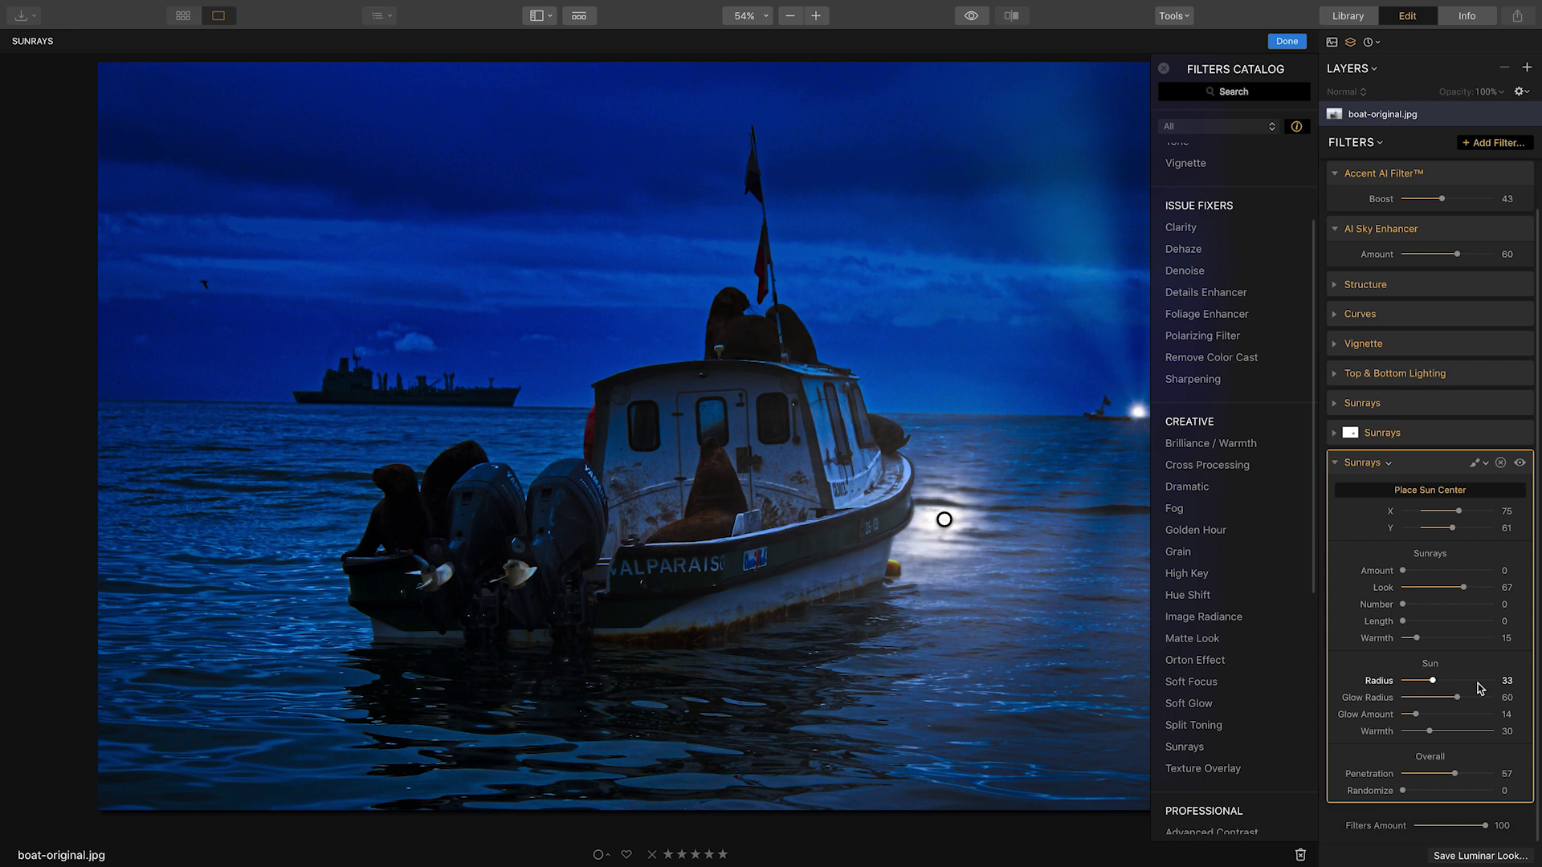
{"action": "left_click", "coordinate": [944, 519]}
{"action": "left_click_drag", "start_coordinate": [945, 520], "coordinate": [963, 514]}
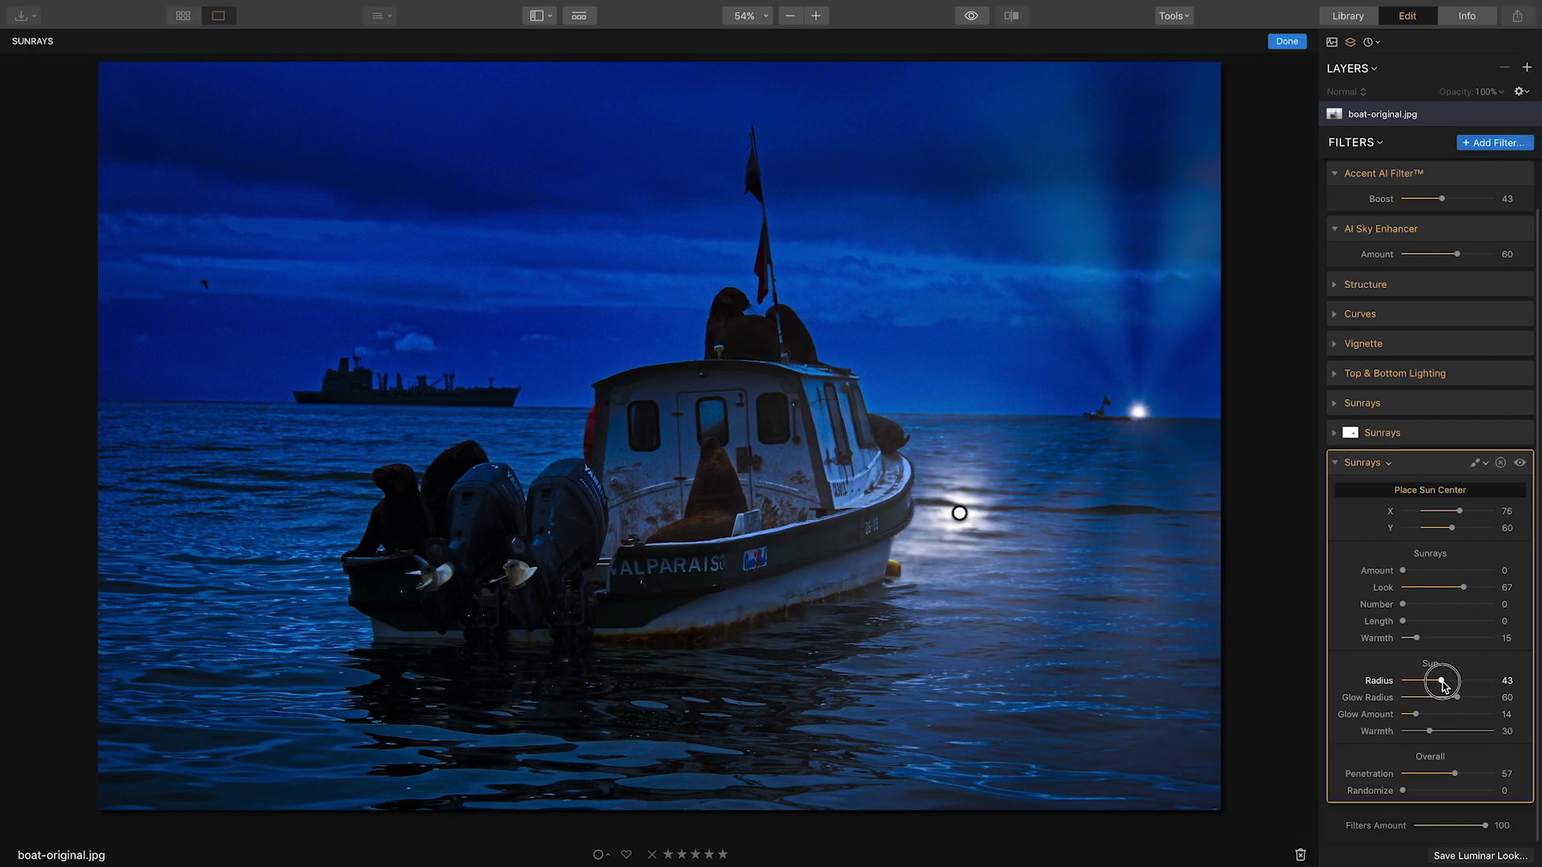
{"action": "left_click_drag", "start_coordinate": [1432, 680], "coordinate": [1440, 680]}
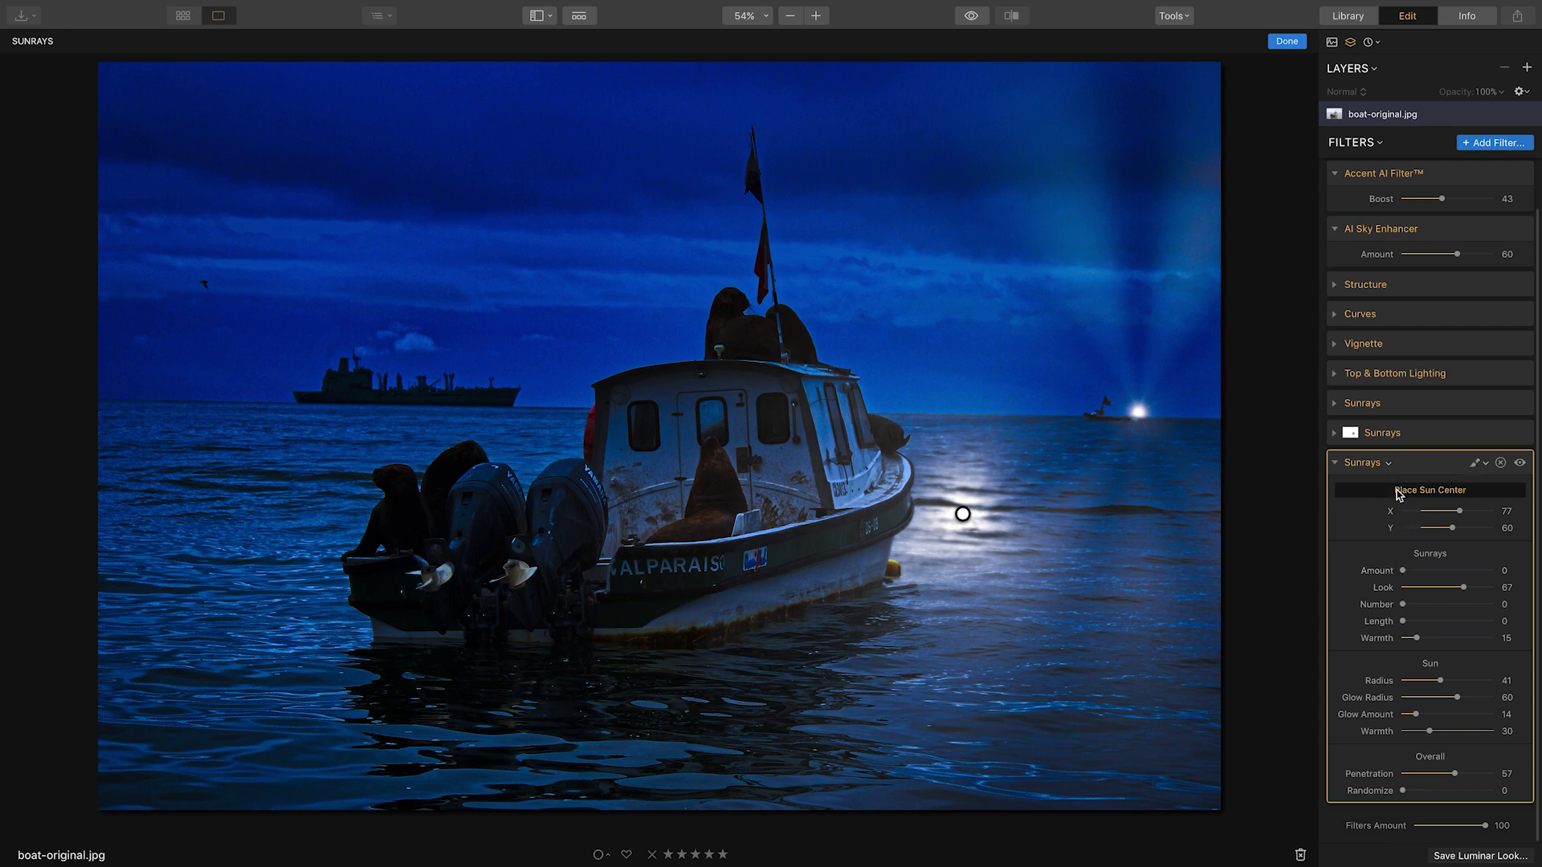
Mask the third Sunrays filter with an erasing brush at 38% opacity, softening the glow on the water beside the bow, and finish the mask.
{"action": "left_click", "coordinate": [1476, 464]}
{"action": "left_click", "coordinate": [1401, 485]}
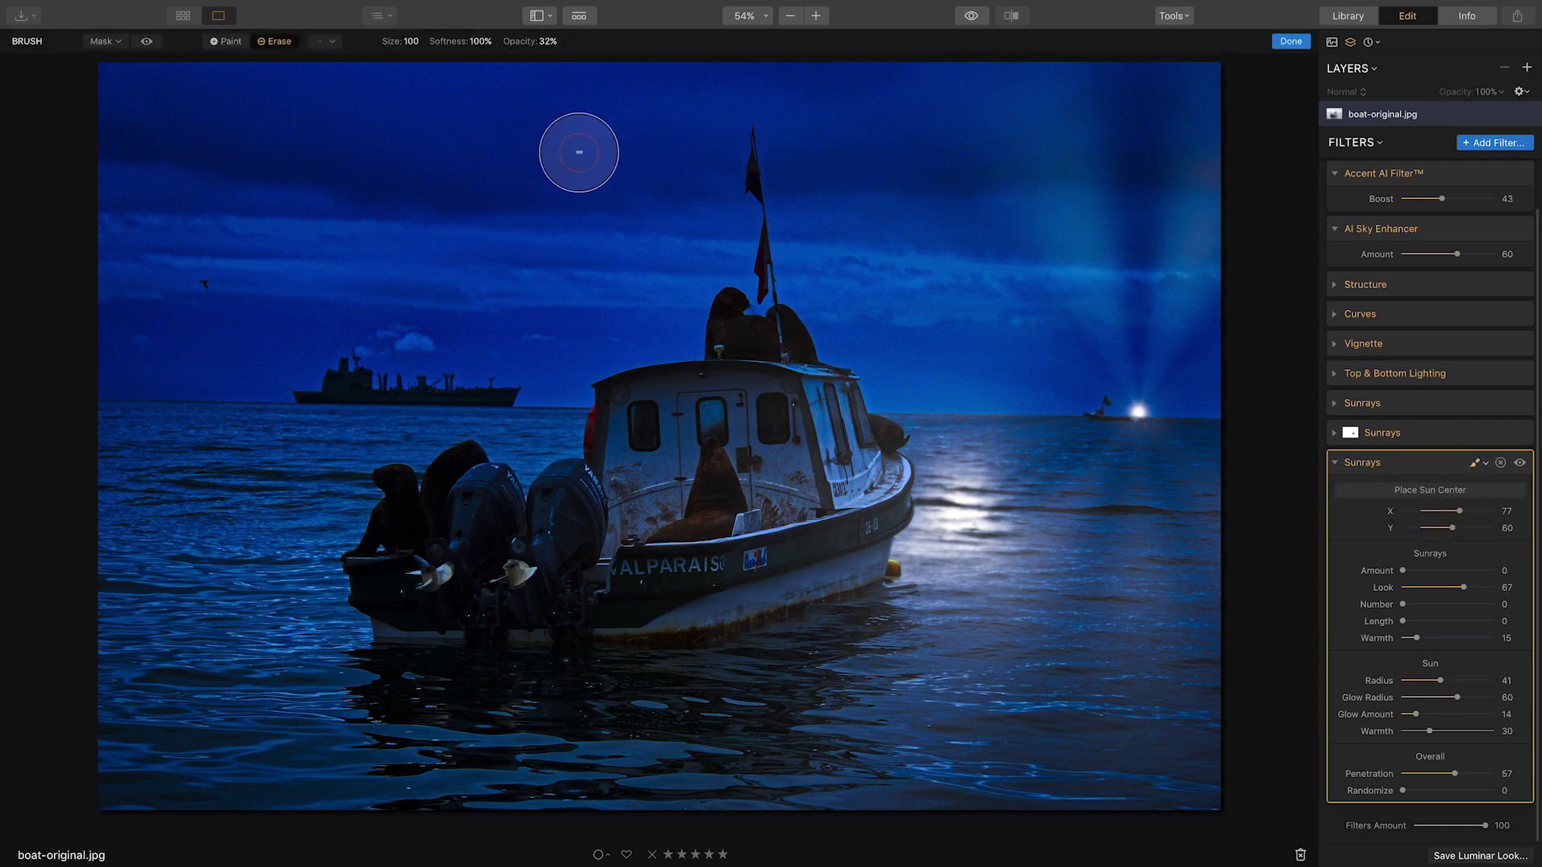
{"action": "left_click", "coordinate": [547, 43]}
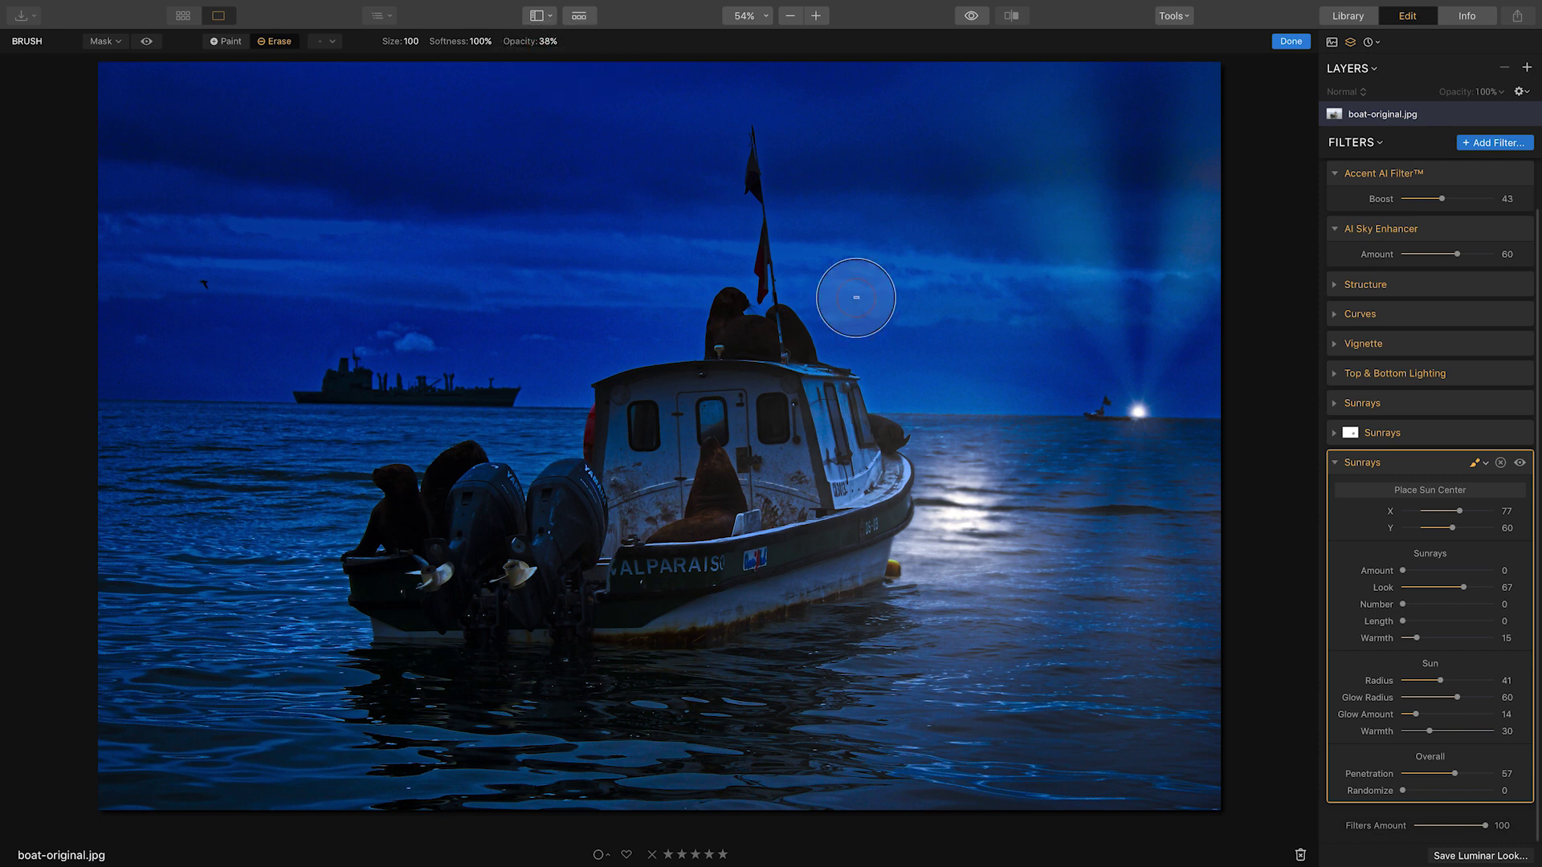
{"action": "left_click_drag", "start_coordinate": [952, 520], "coordinate": [952, 494]}
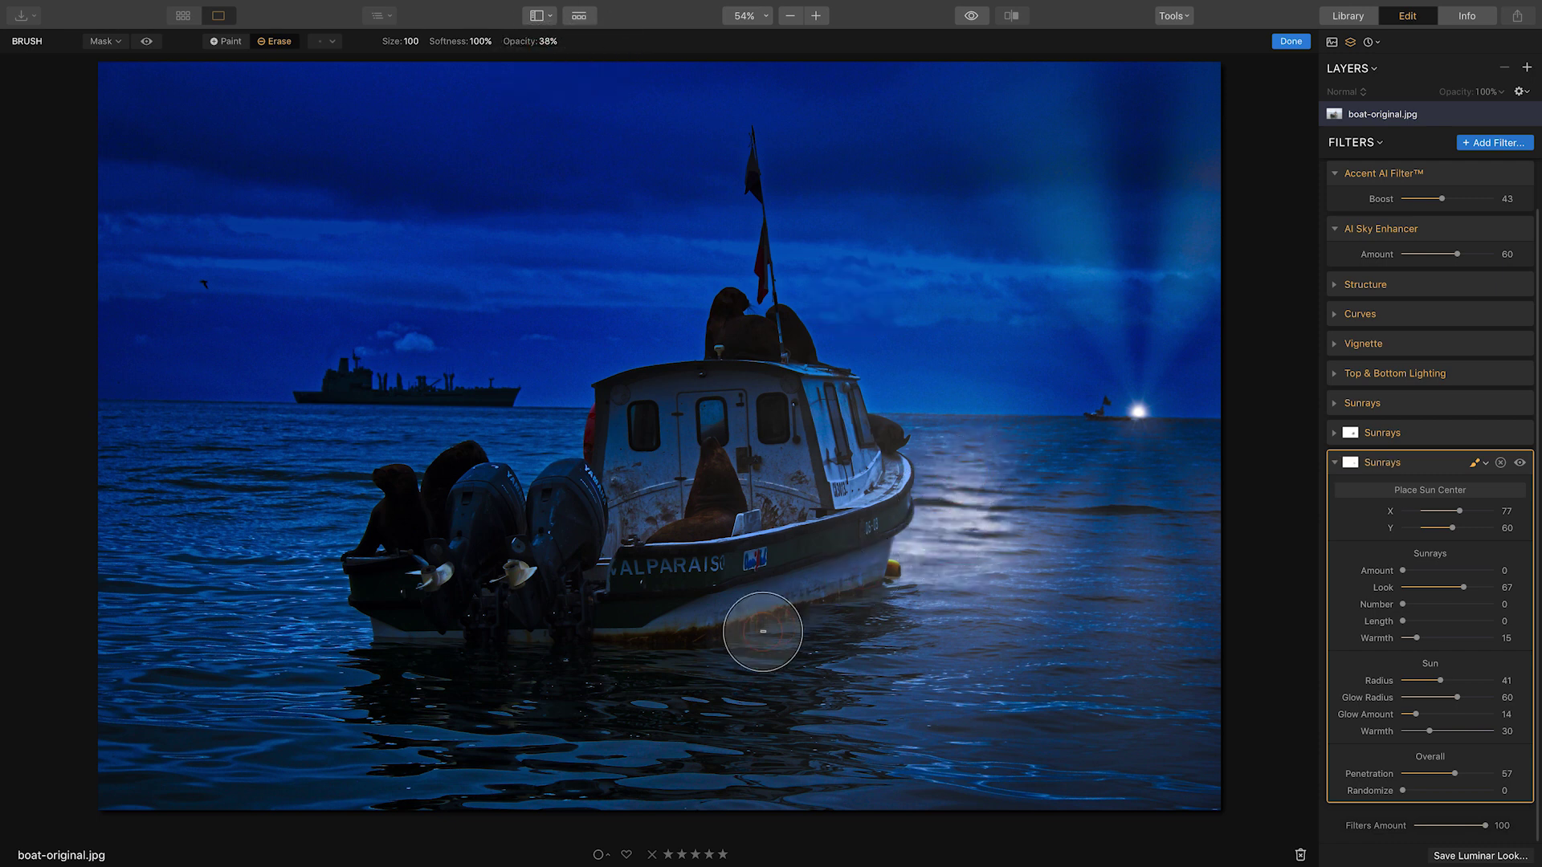
{"action": "mouse_move", "coordinate": [1065, 584]}
{"action": "left_mouse_down"}
{"action": "mouse_move", "coordinate": [972, 609]}
{"action": "mouse_move", "coordinate": [963, 631]}
{"action": "mouse_move", "coordinate": [1028, 558]}
{"action": "mouse_move", "coordinate": [1033, 524]}
{"action": "mouse_move", "coordinate": [927, 632]}
{"action": "mouse_move", "coordinate": [1038, 542]}
{"action": "mouse_move", "coordinate": [1057, 495]}
{"action": "mouse_move", "coordinate": [1020, 590]}
{"action": "mouse_move", "coordinate": [908, 680]}
{"action": "mouse_move", "coordinate": [655, 717]}
{"action": "left_mouse_up"}
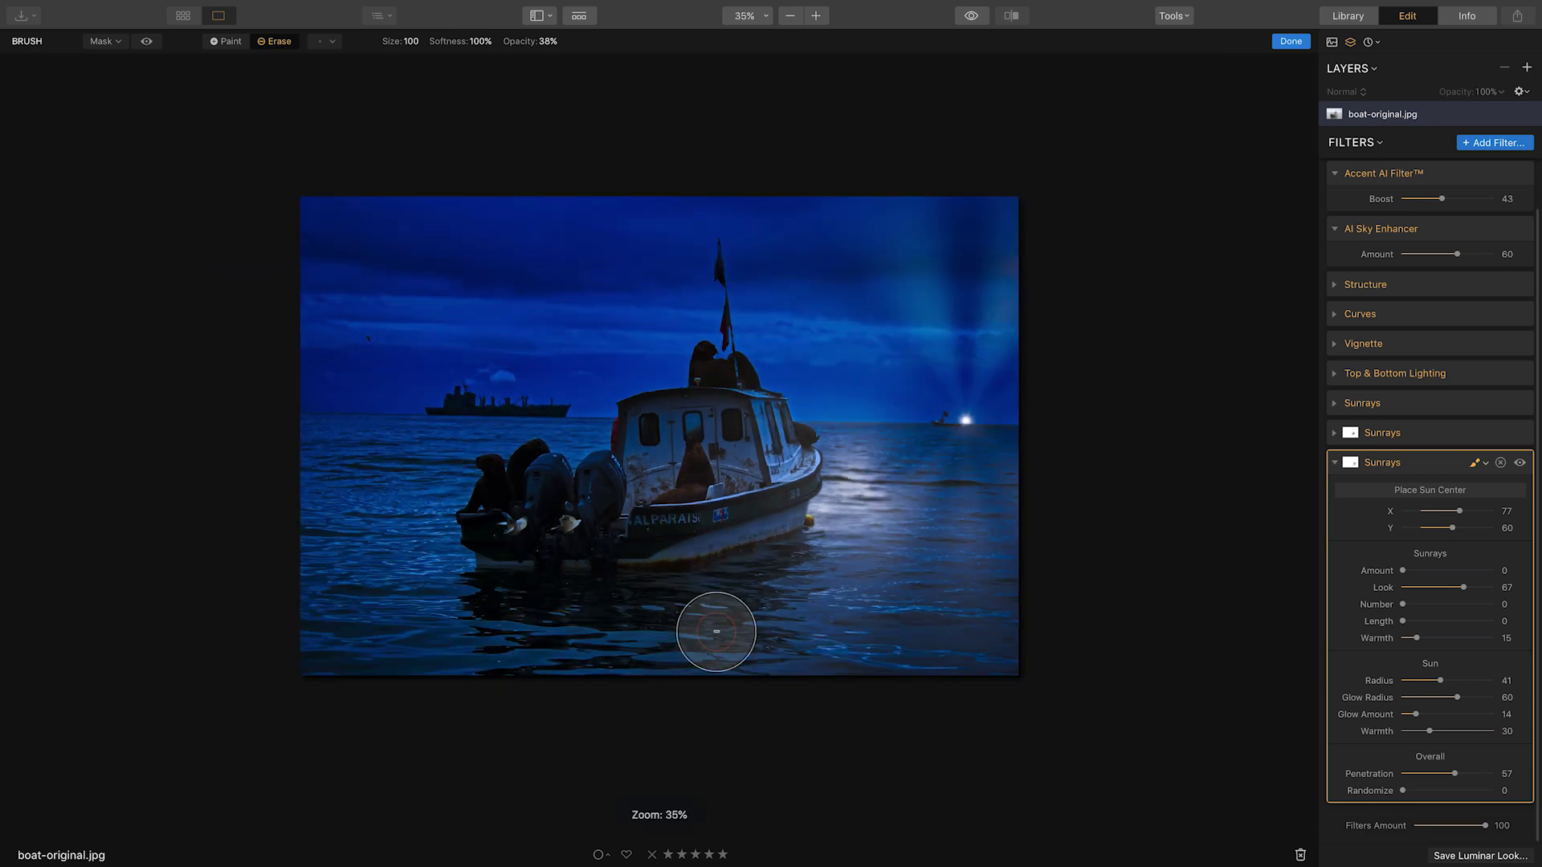
{"action": "key", "text": "super+minus"}
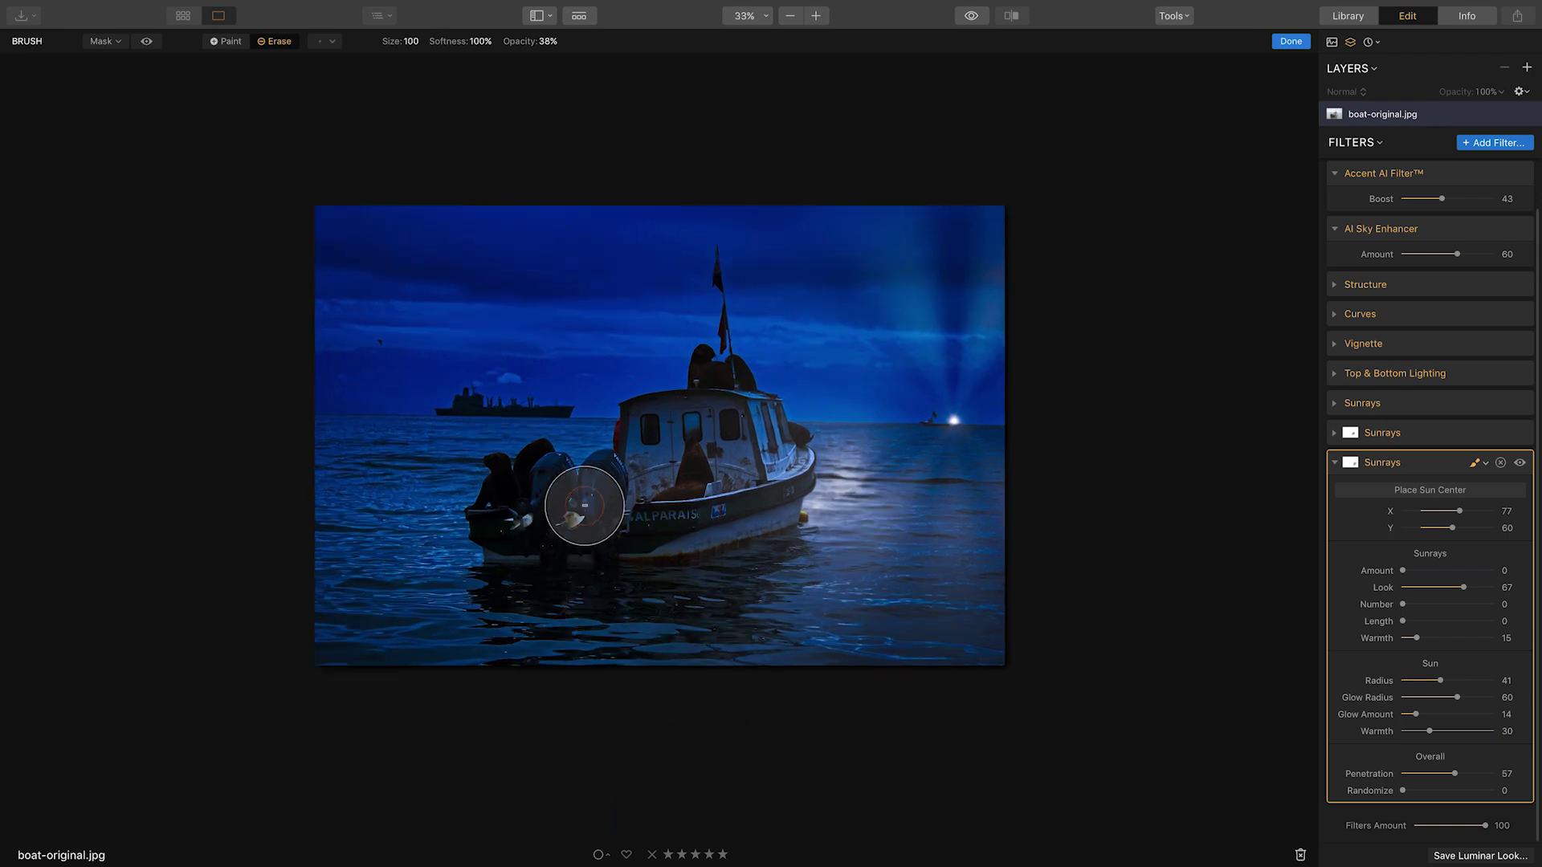
{"action": "key", "text": "Return"}
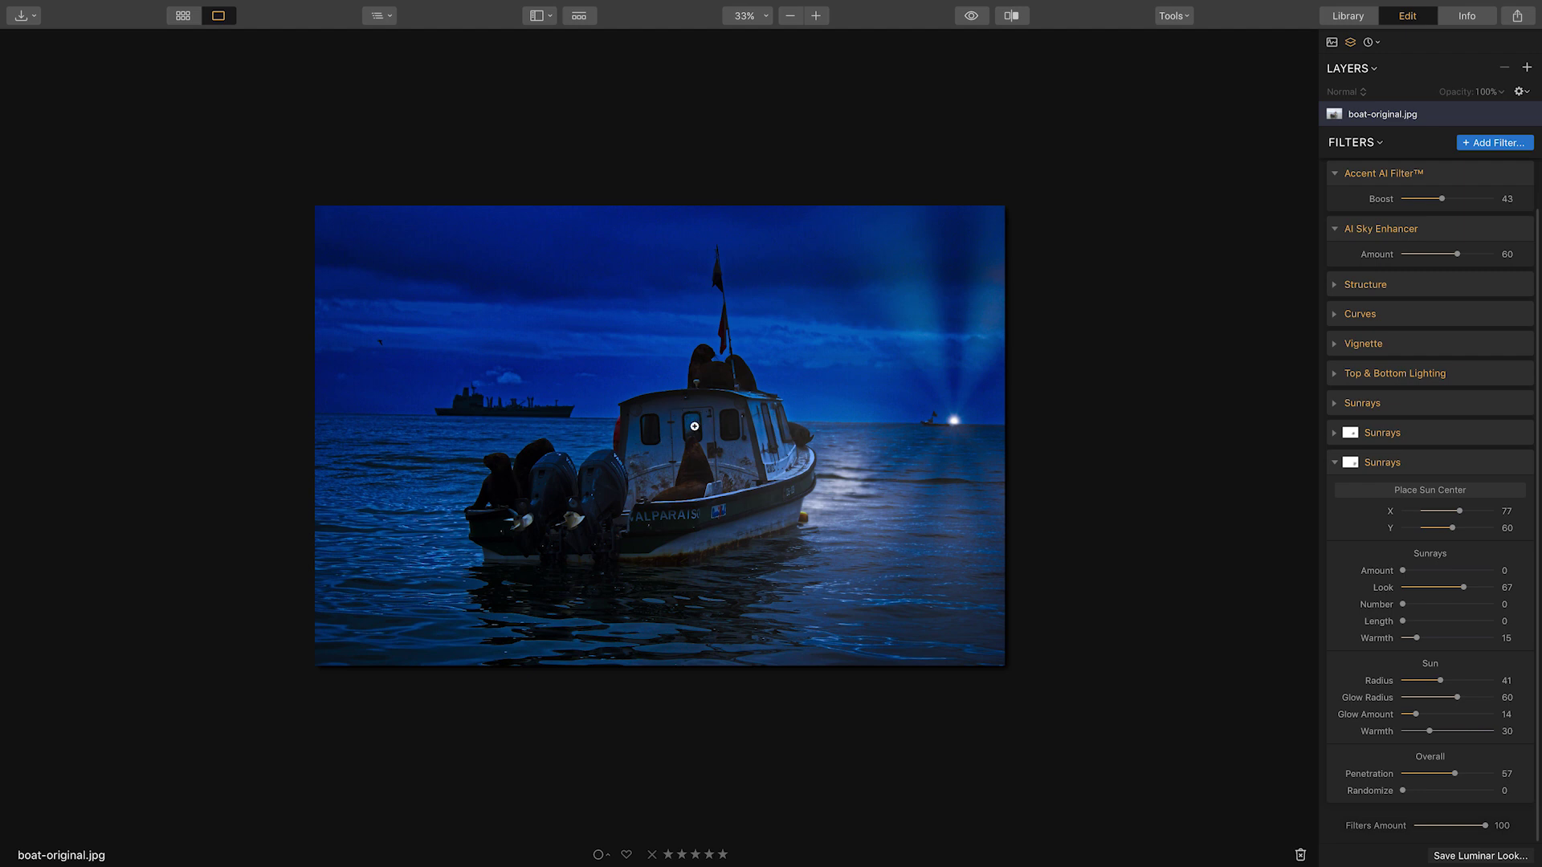
Add a fourth Sunrays filter, collapse the third one's settings, and place the new sun center on the cabin door window at X 54, Y 47.
{"action": "scroll", "coordinate": [695, 426], "scroll_direction": "up", "scroll_amount": 3}
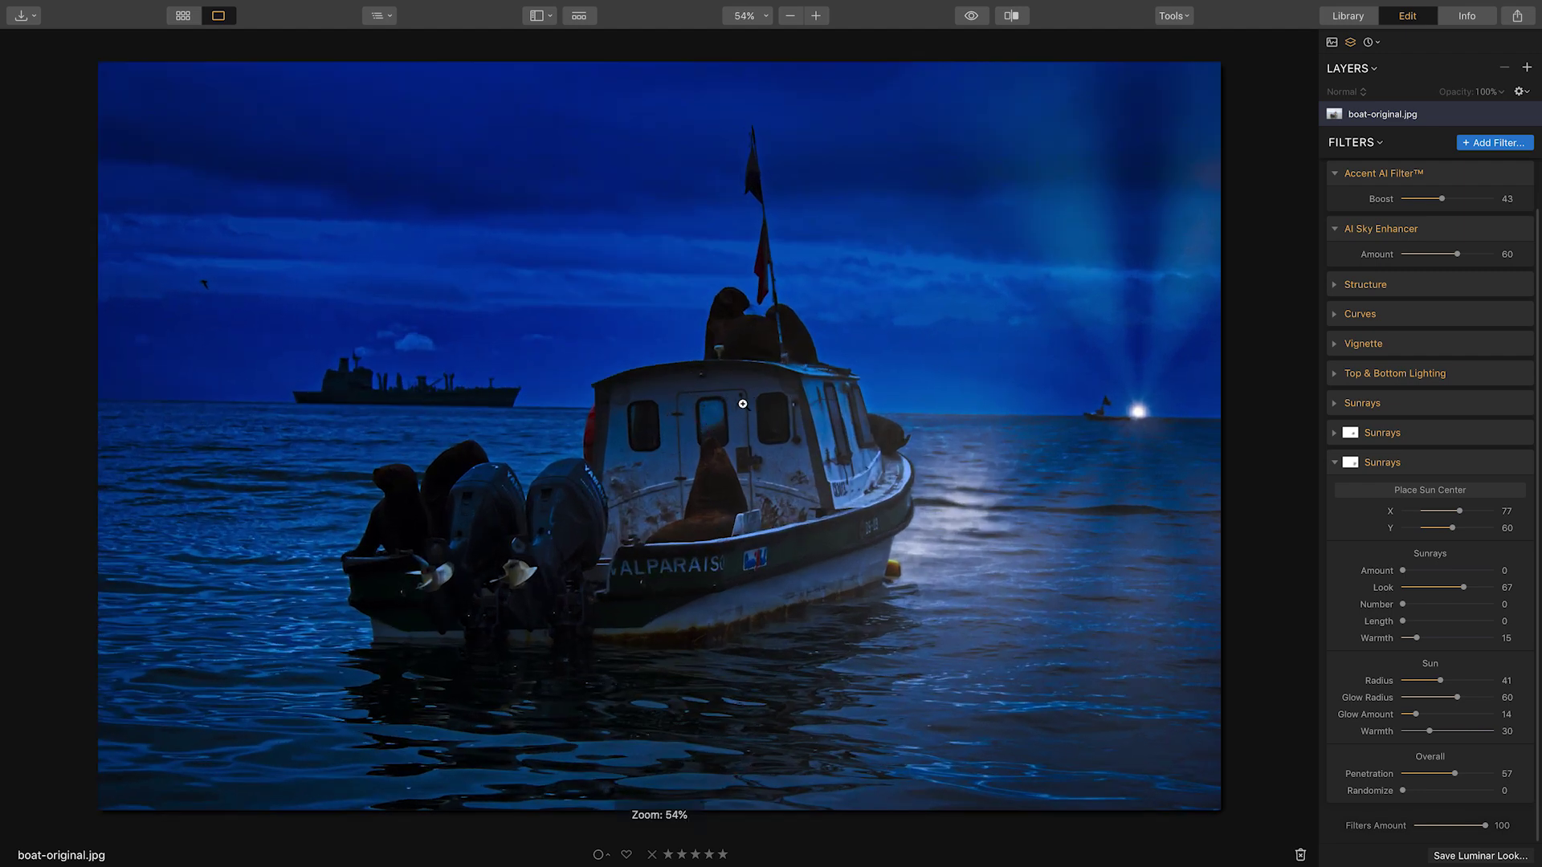
{"action": "left_click", "coordinate": [1495, 143]}
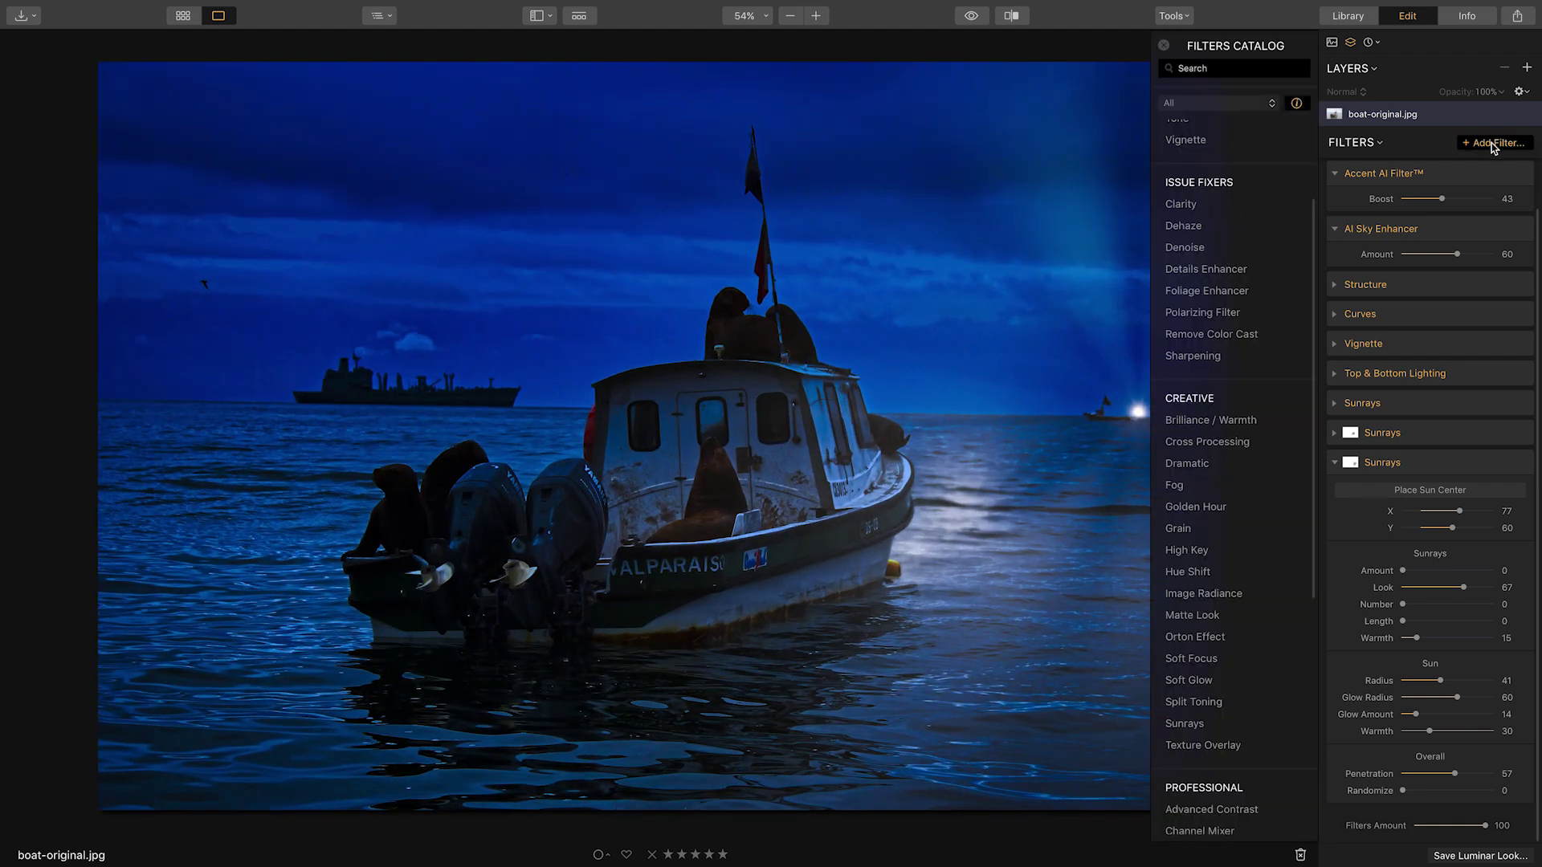
{"action": "left_click", "coordinate": [1198, 723]}
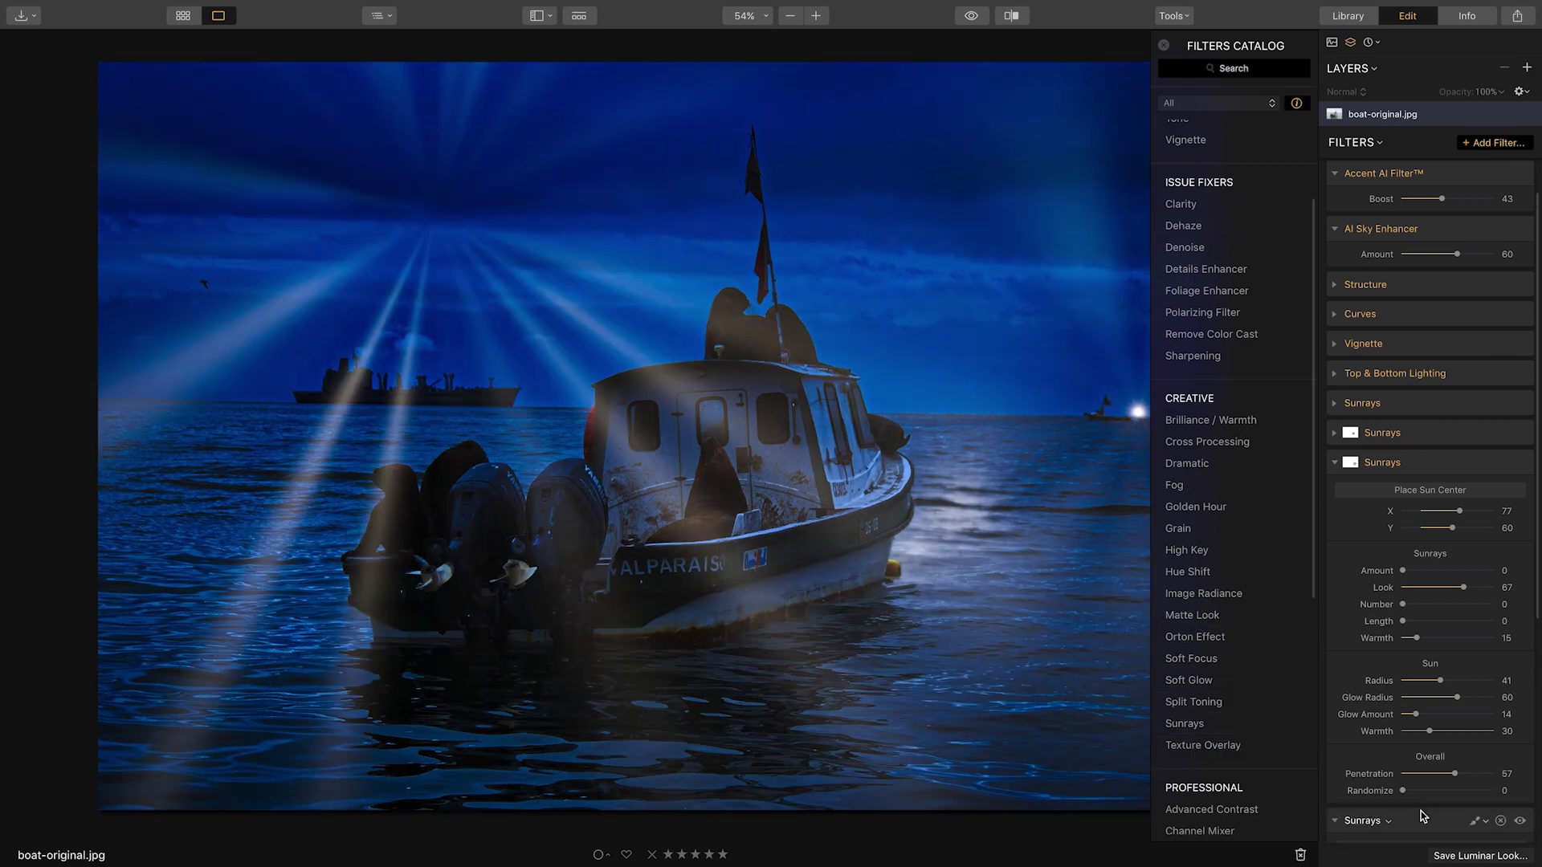
{"action": "scroll", "coordinate": [1397, 787], "scroll_direction": "down", "scroll_amount": 5}
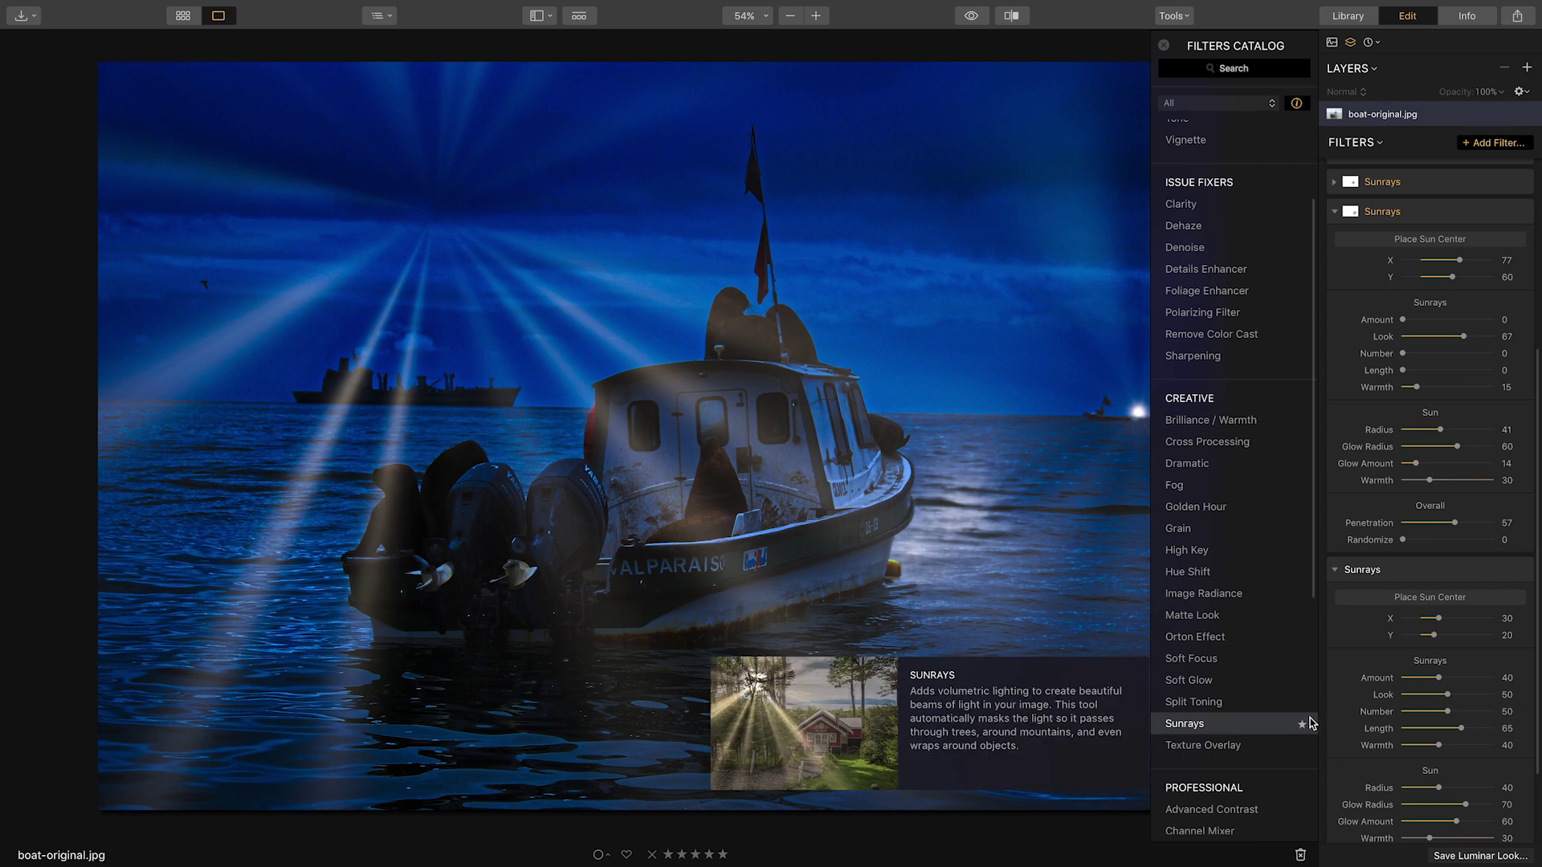
{"action": "left_click", "coordinate": [1402, 568]}
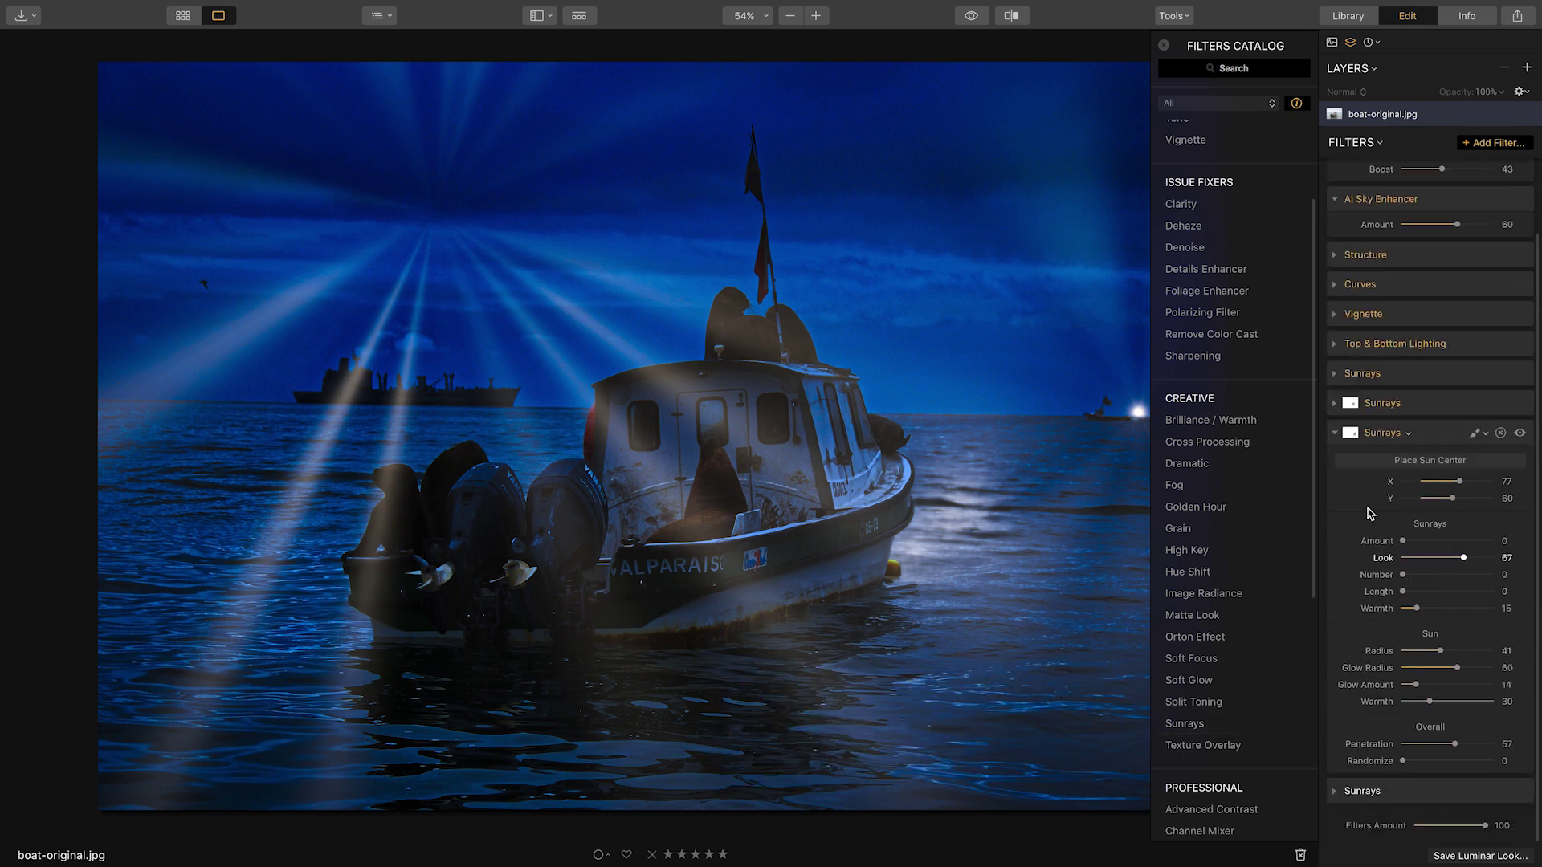
{"action": "left_click", "coordinate": [1164, 47]}
{"action": "left_click", "coordinate": [1334, 790]}
{"action": "left_click", "coordinate": [1334, 433]}
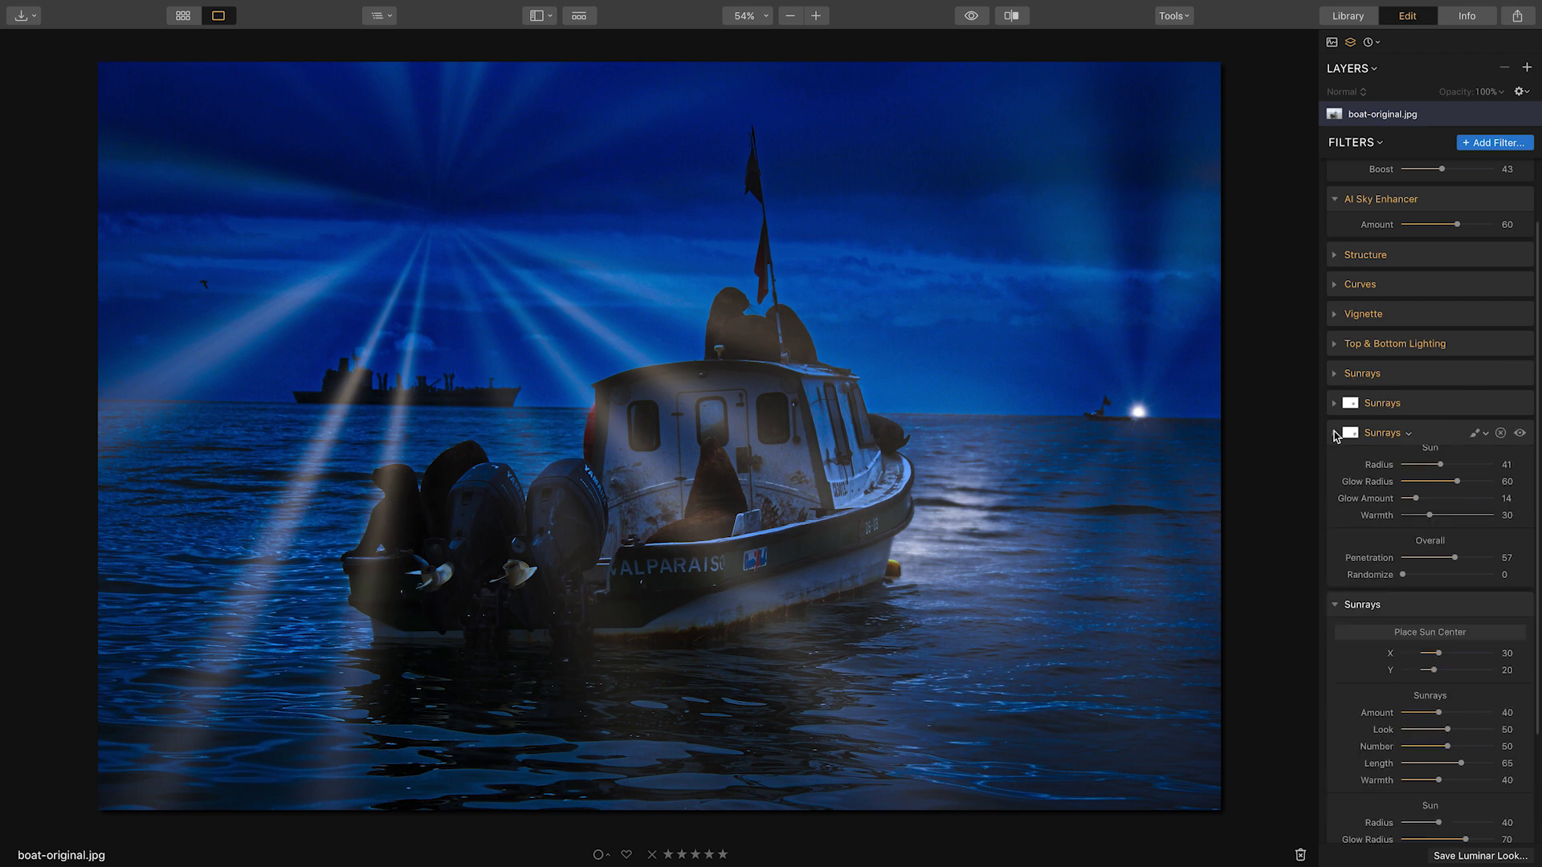
{"action": "left_click", "coordinate": [1424, 492]}
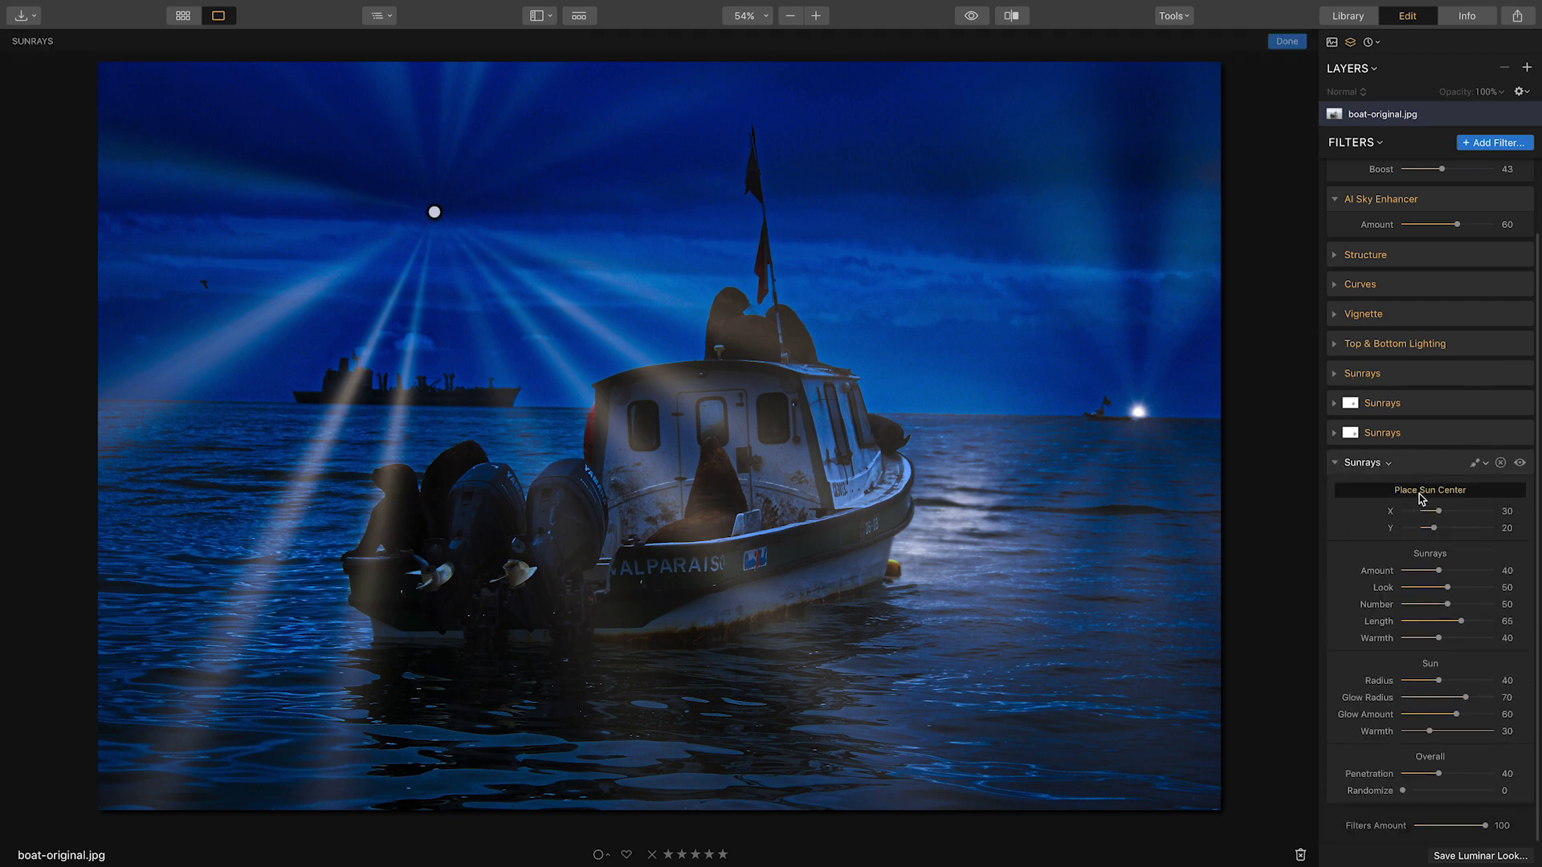
{"action": "left_click_drag", "start_coordinate": [434, 212], "coordinate": [712, 419]}
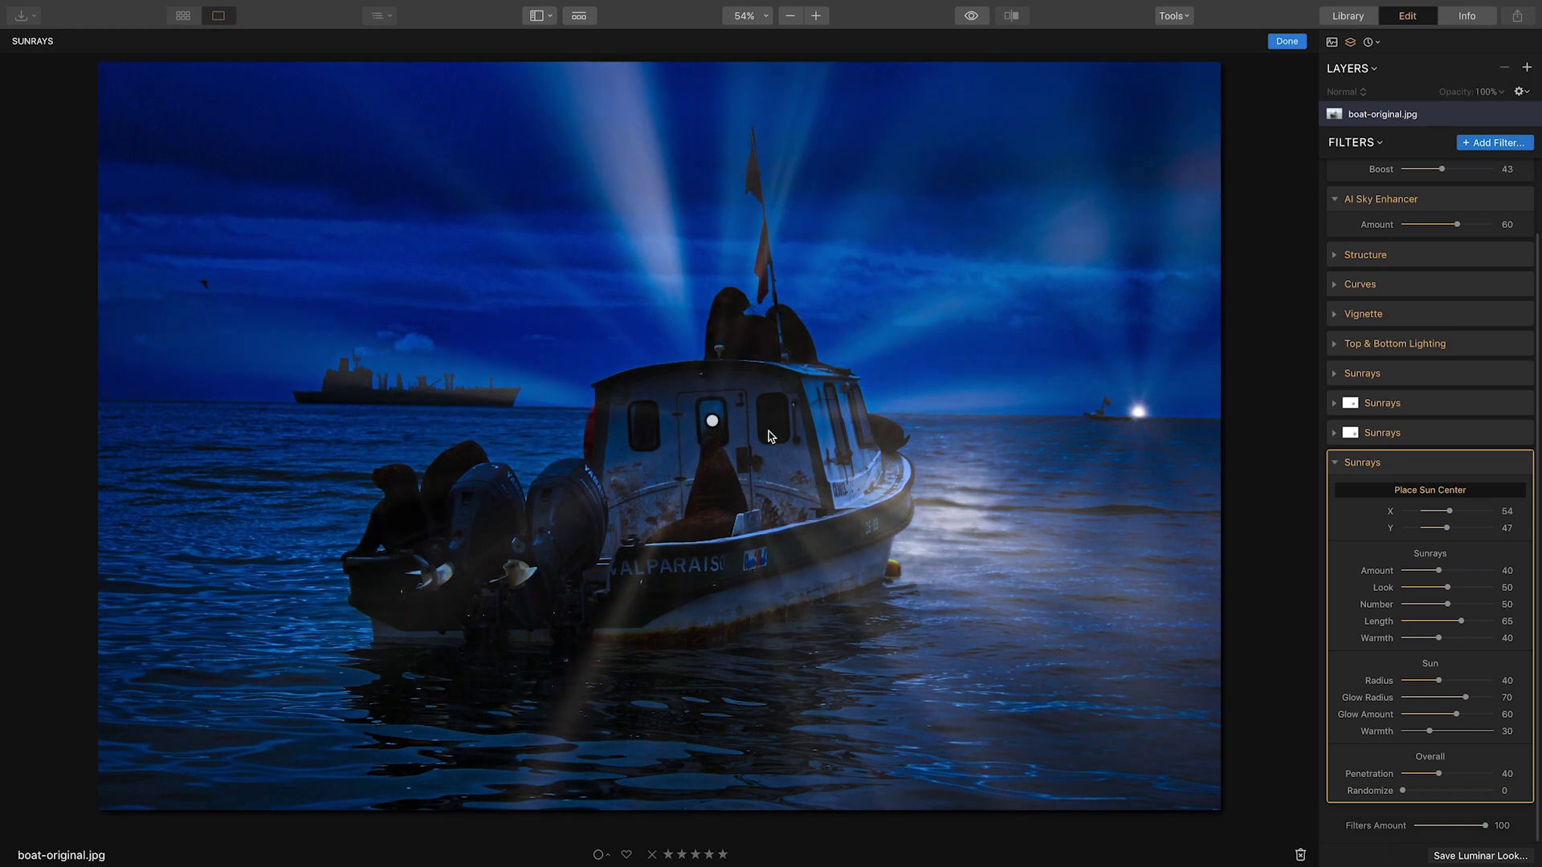
Set the fourth Sunrays filter's Penetration to 76 and its sun Warmth to 43.
{"action": "left_click_drag", "start_coordinate": [1439, 773], "coordinate": [1477, 781]}
{"action": "left_click_drag", "start_coordinate": [1476, 780], "coordinate": [1478, 780]}
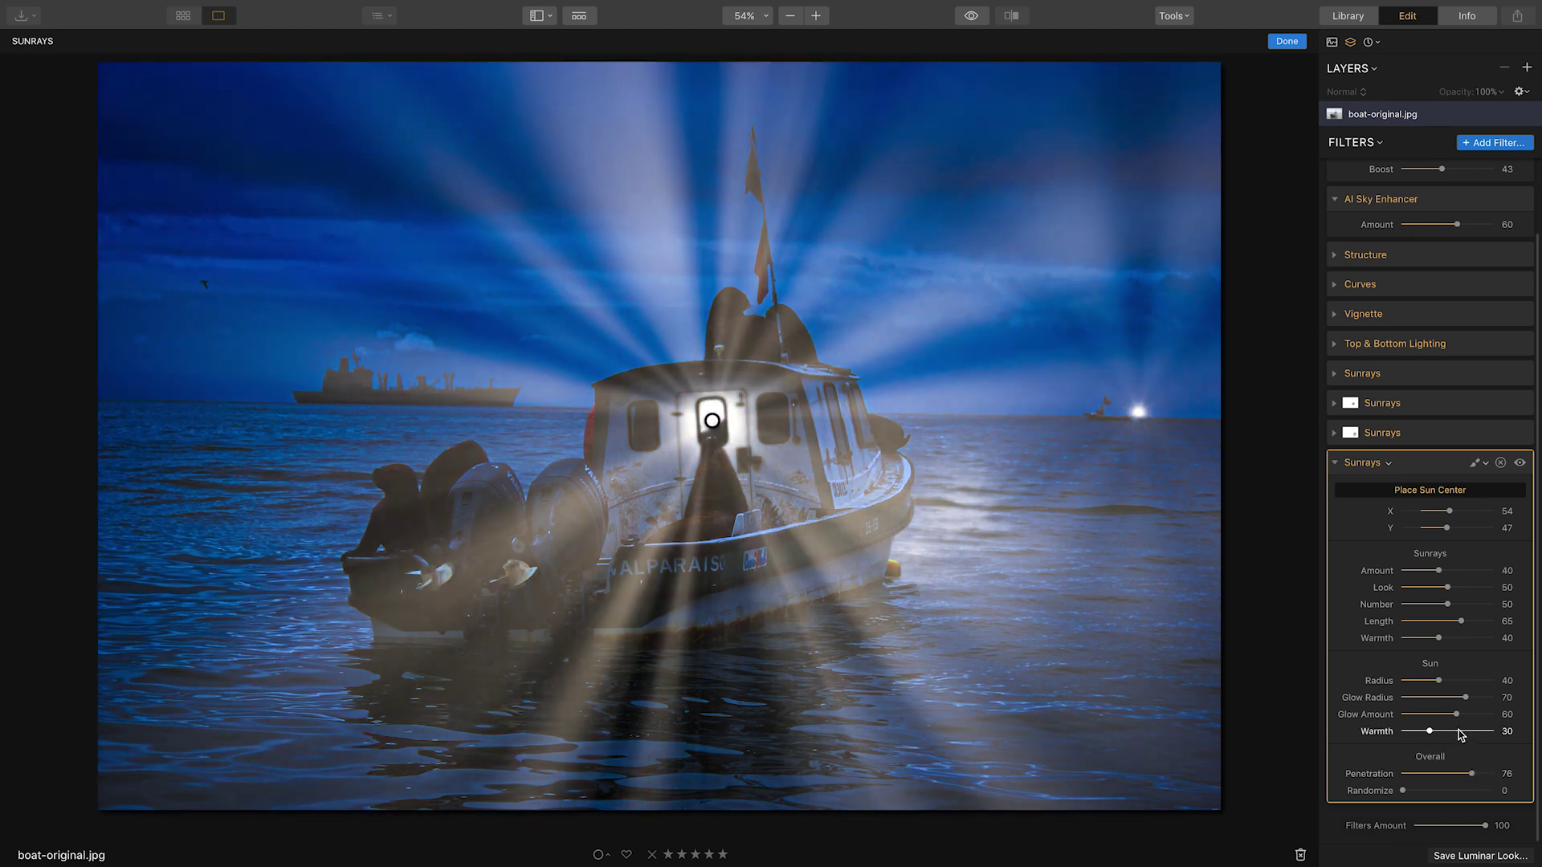
{"action": "left_click_drag", "start_coordinate": [1430, 732], "coordinate": [1444, 735]}
Start a brush mask on the fourth Sunrays filter and paint the upper part of the door window with a size 54 brush at 38% opacity.
{"action": "left_click", "coordinate": [1475, 464]}
{"action": "left_click", "coordinate": [1402, 480]}
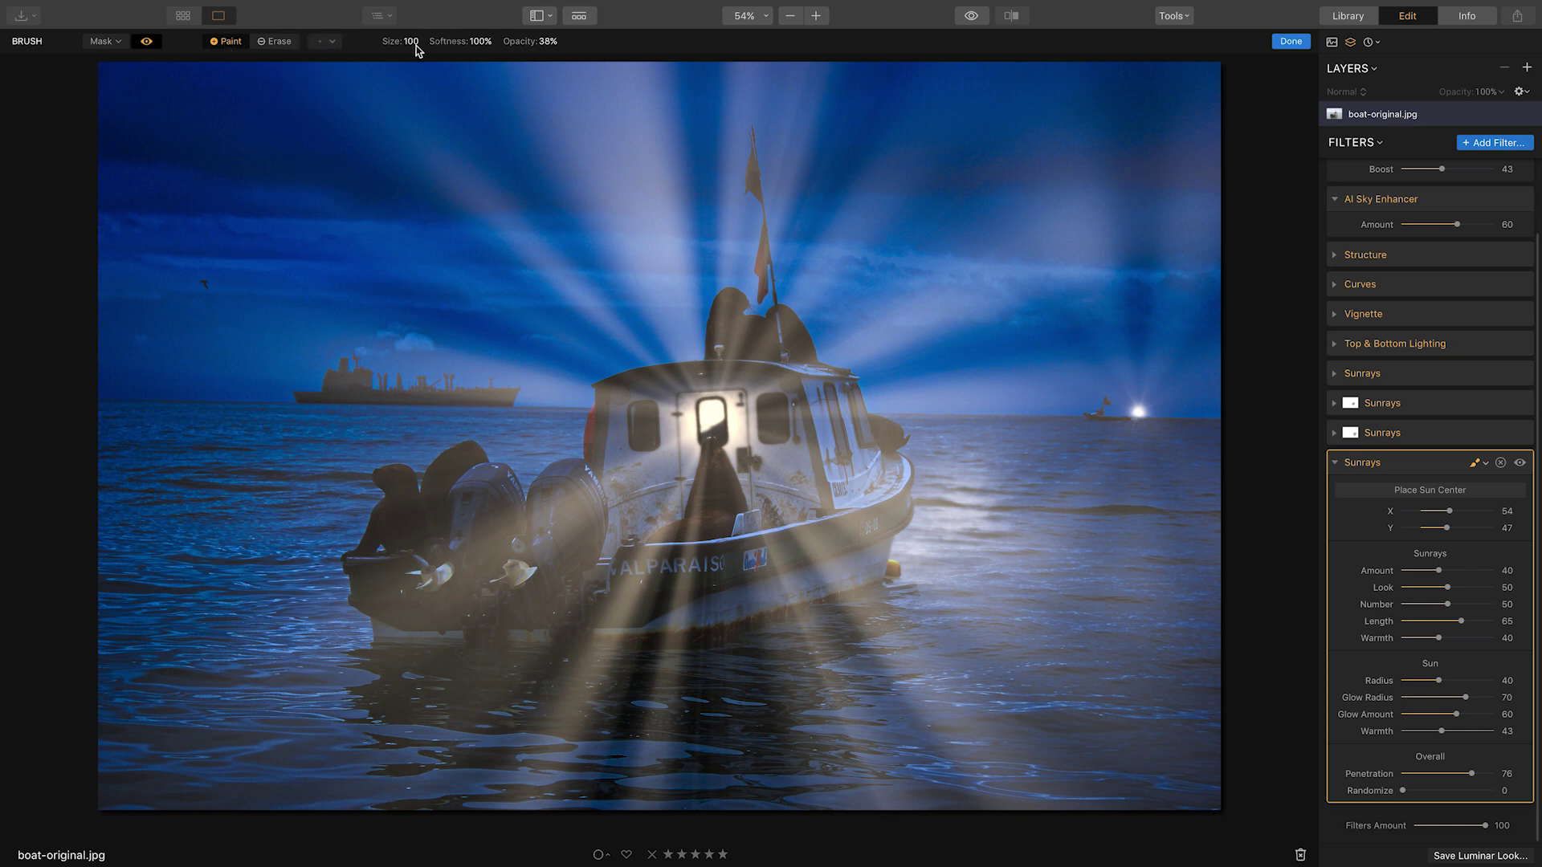
{"action": "left_click_drag", "start_coordinate": [416, 62], "coordinate": [407, 60]}
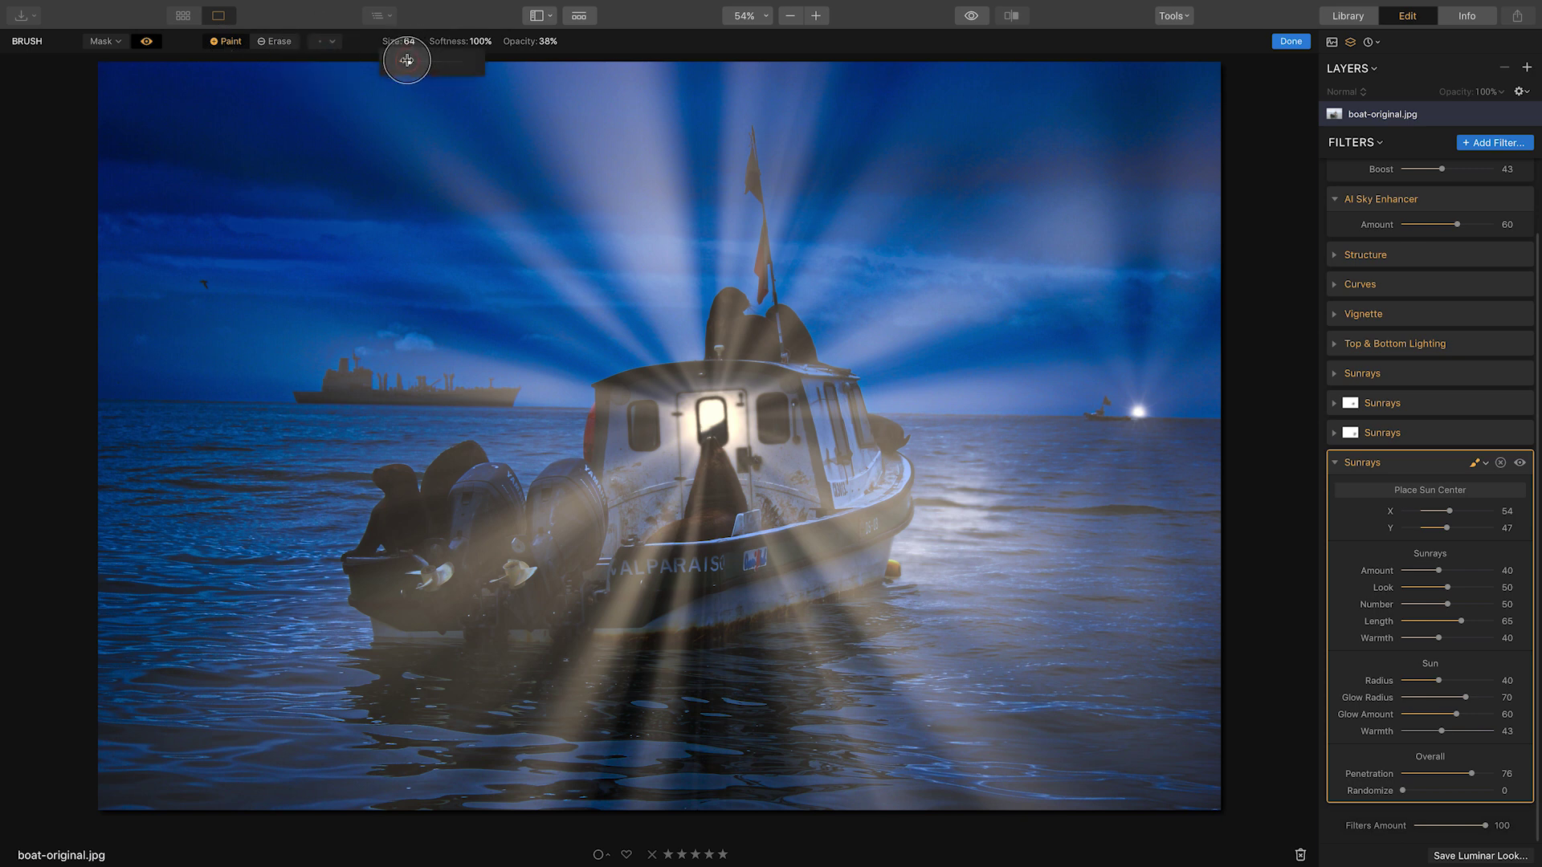
{"action": "scroll", "coordinate": [709, 412], "scroll_direction": "down", "scroll_amount": 3}
{"action": "scroll", "coordinate": [710, 412], "scroll_direction": "up", "scroll_amount": 8}
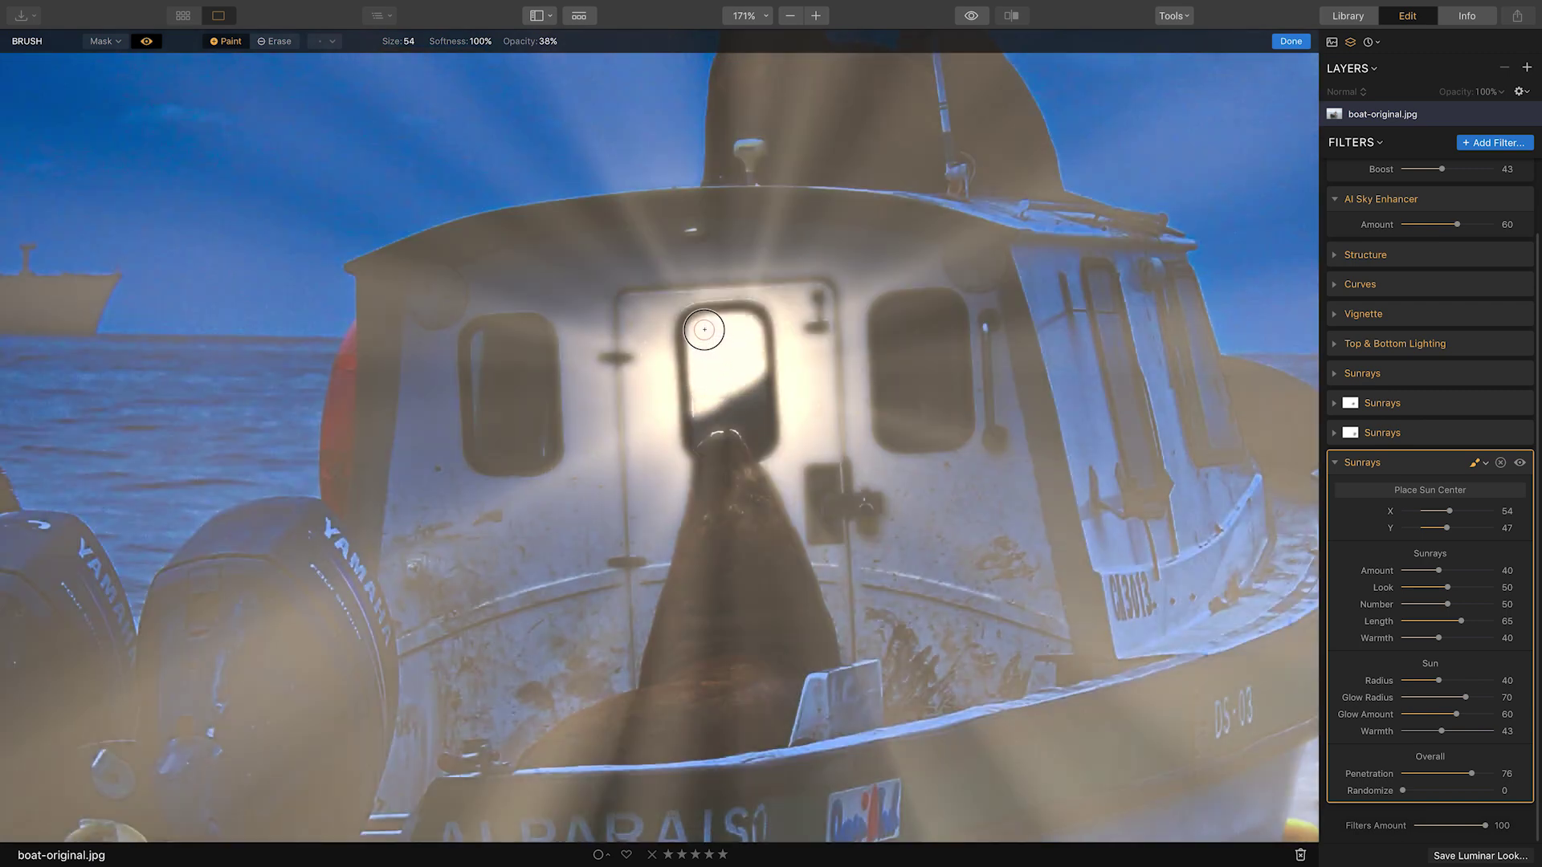
{"action": "left_click_drag", "start_coordinate": [704, 329], "coordinate": [739, 362]}
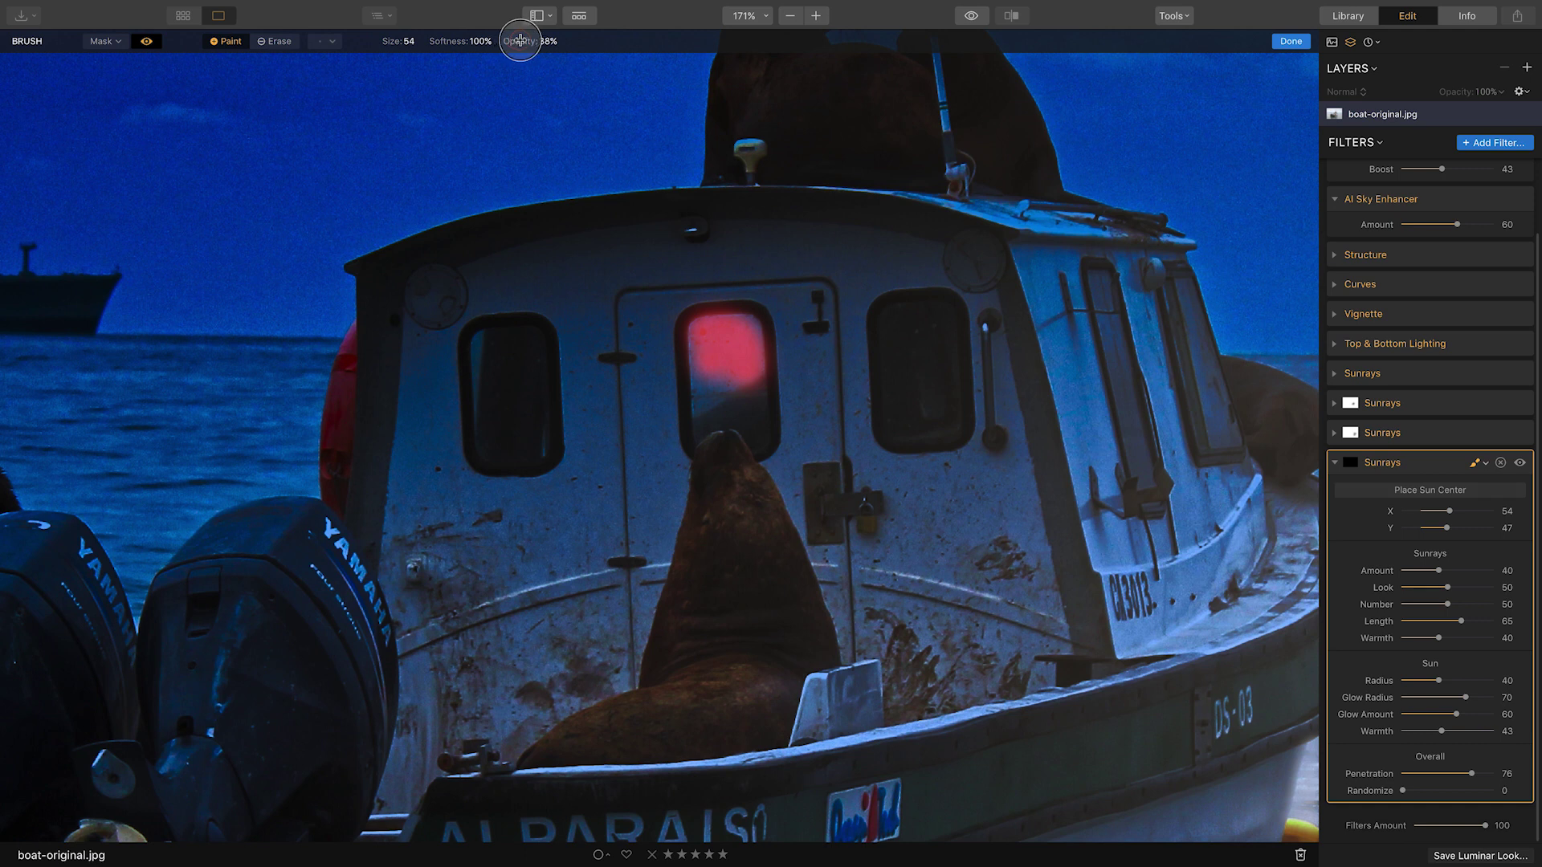
Set the mask brush to 100% opacity and size 38, and paint over the door window's glass above the seal's head.
{"action": "left_click", "coordinate": [545, 43]}
{"action": "left_click_drag", "start_coordinate": [551, 61], "coordinate": [626, 62]}
{"action": "left_click", "coordinate": [399, 41]}
{"action": "left_click_drag", "start_coordinate": [407, 59], "coordinate": [410, 62]}
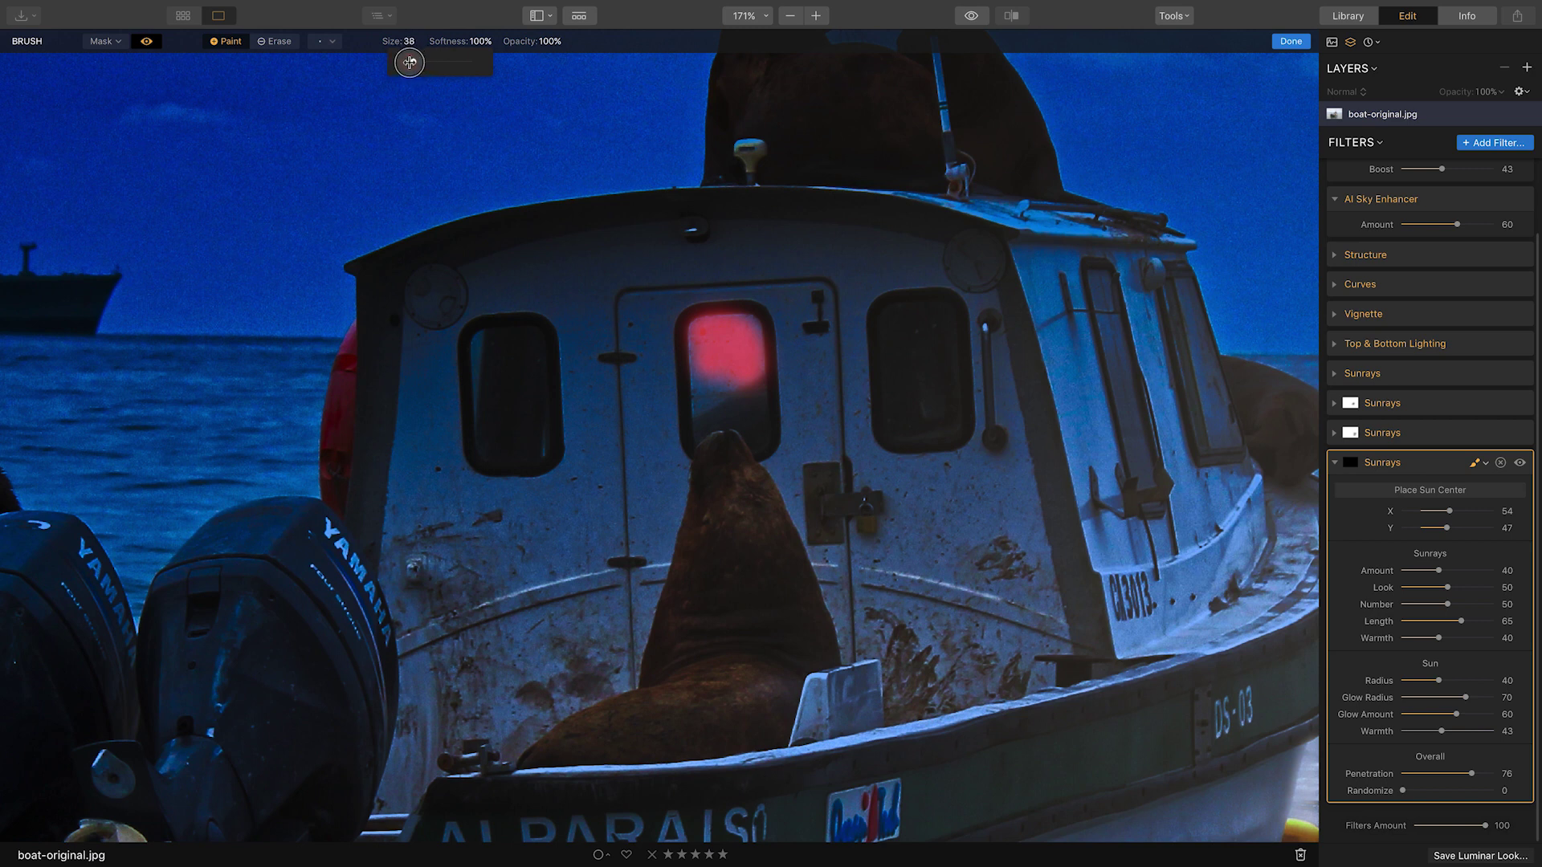
{"action": "mouse_move", "coordinate": [711, 346]}
{"action": "left_mouse_down"}
{"action": "mouse_move", "coordinate": [701, 407]}
{"action": "mouse_move", "coordinate": [719, 377]}
{"action": "mouse_move", "coordinate": [706, 326]}
{"action": "mouse_move", "coordinate": [747, 335]}
{"action": "mouse_move", "coordinate": [750, 407]}
{"action": "mouse_move", "coordinate": [752, 417]}
{"action": "left_mouse_up"}
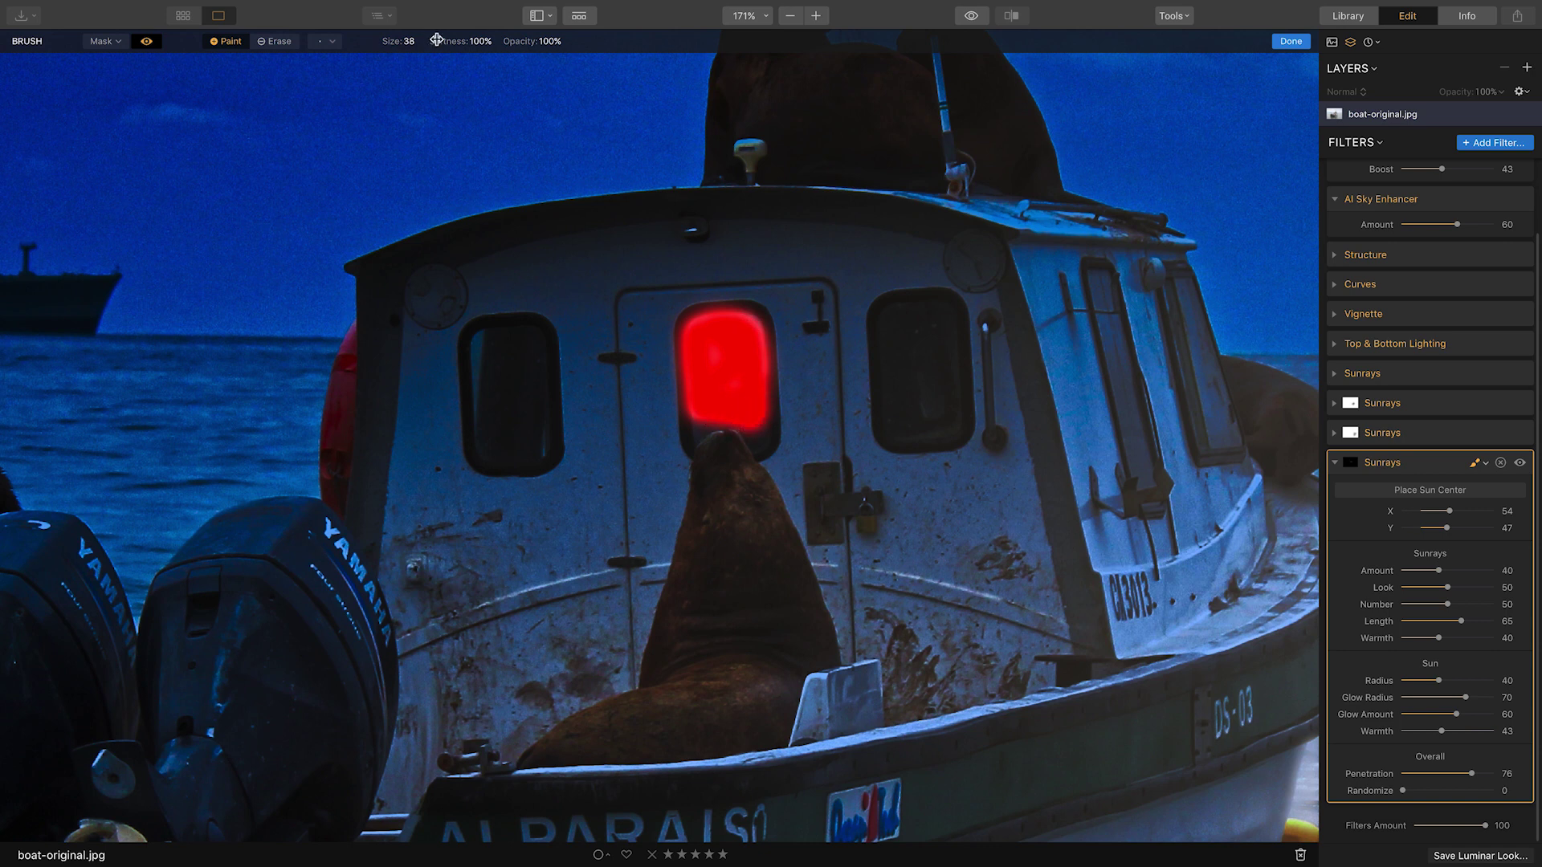
Paint the window's lower corners around the seal's head and its edges into the mask, using brush sizes 10 and 42.
{"action": "left_click_drag", "start_coordinate": [417, 64], "coordinate": [413, 64]}
{"action": "scroll", "coordinate": [748, 428], "scroll_direction": "up", "scroll_amount": 5}
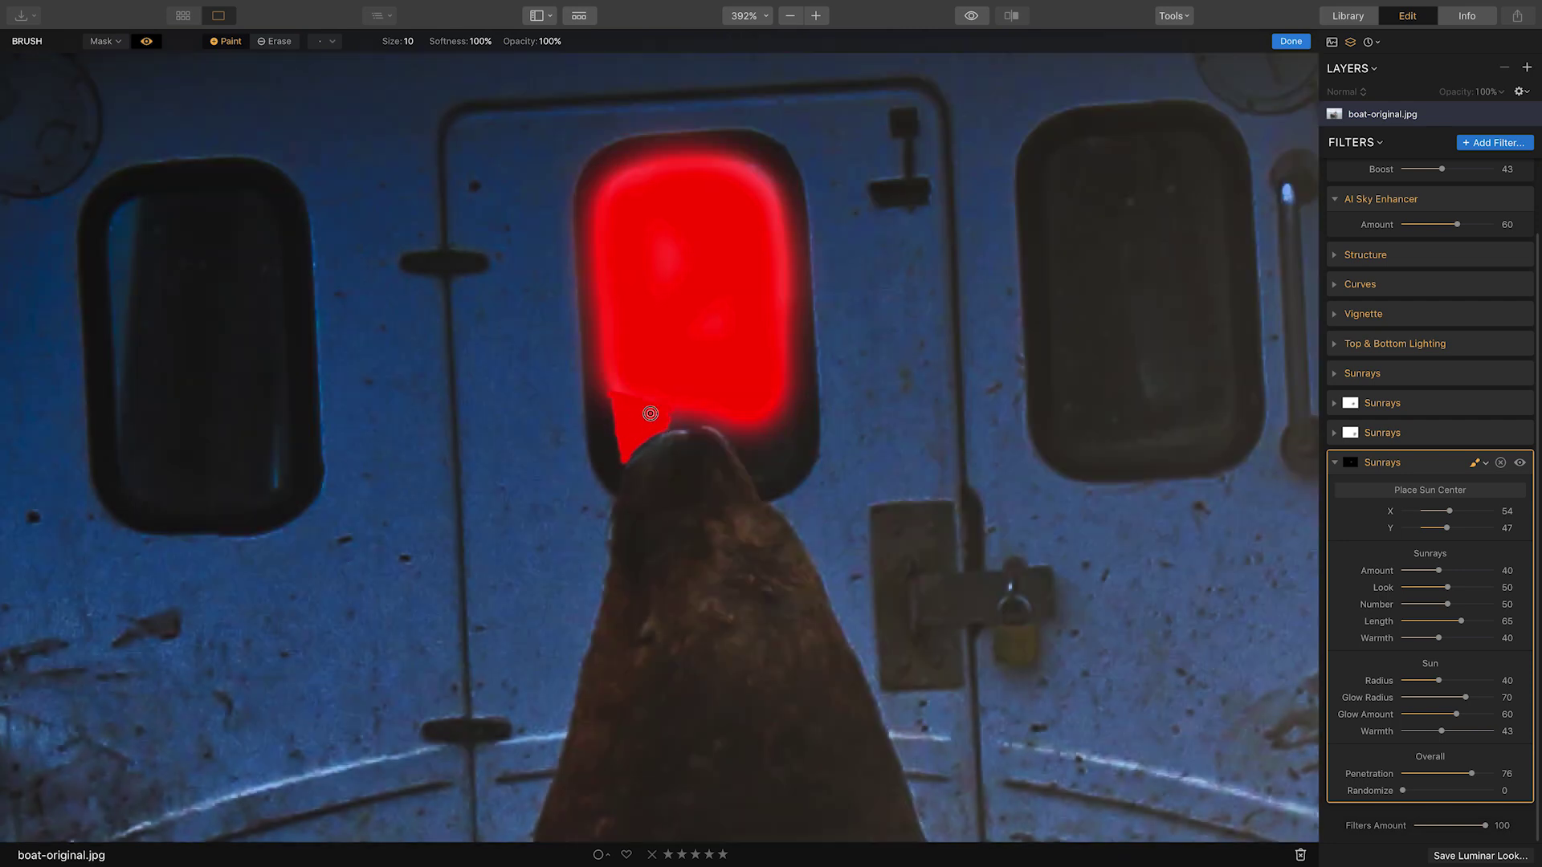
{"action": "left_click_drag", "start_coordinate": [430, 41], "coordinate": [413, 58]}
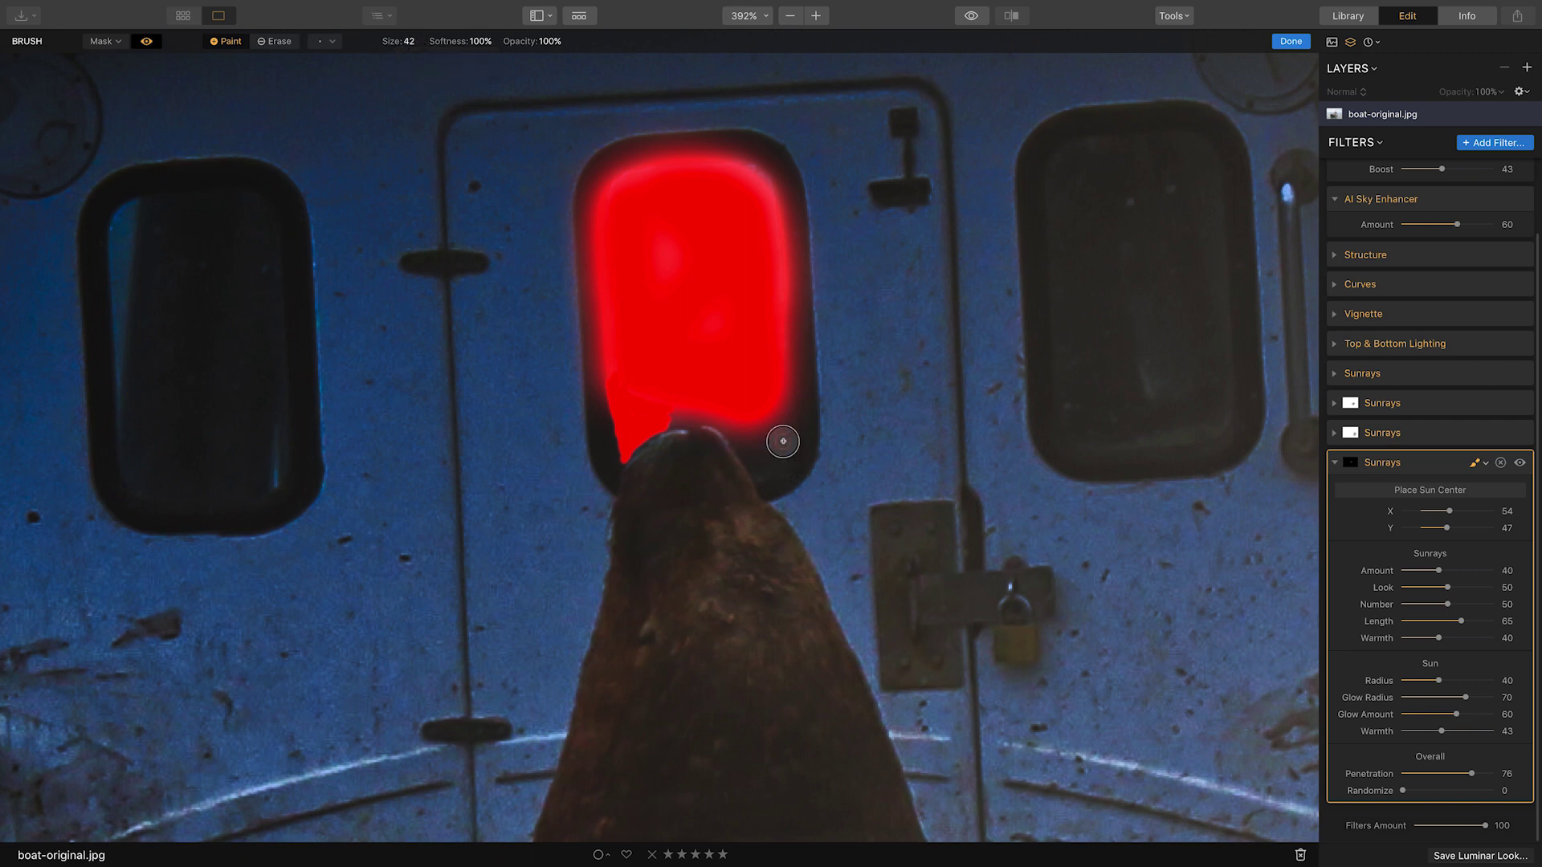
{"action": "mouse_move", "coordinate": [781, 447]}
{"action": "left_mouse_down"}
{"action": "mouse_move", "coordinate": [689, 394]}
{"action": "mouse_move", "coordinate": [784, 421]}
{"action": "mouse_move", "coordinate": [768, 241]}
{"action": "mouse_move", "coordinate": [737, 164]}
{"action": "mouse_move", "coordinate": [629, 186]}
{"action": "mouse_move", "coordinate": [610, 330]}
{"action": "mouse_move", "coordinate": [613, 441]}
{"action": "left_mouse_up"}
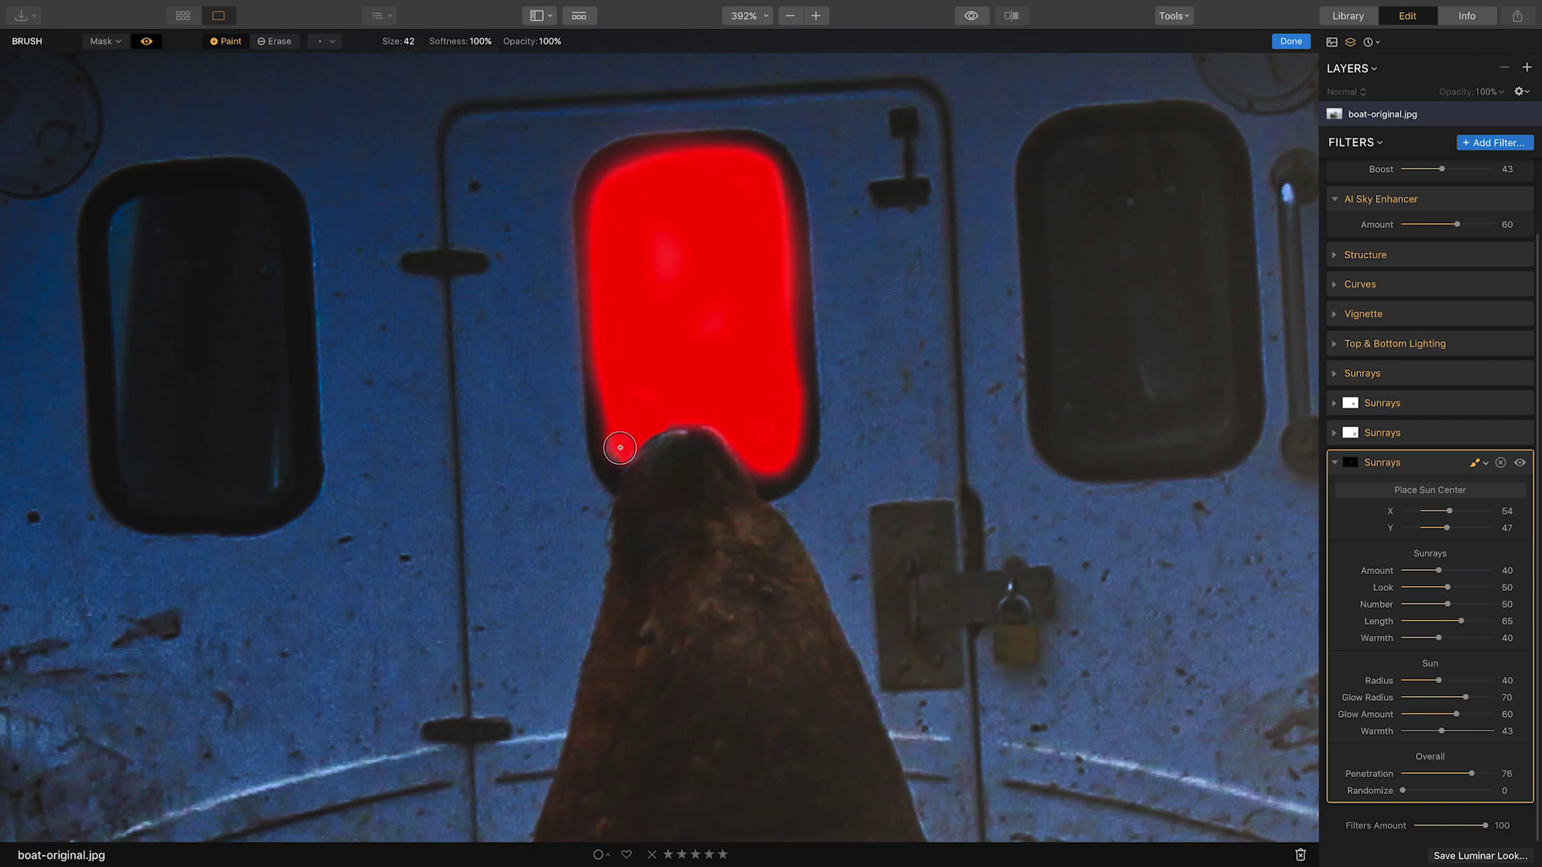
Hide the mask overlay and paint over the remaining dim patches in the lit door window.
{"action": "left_click", "coordinate": [145, 42]}
{"action": "scroll", "coordinate": [448, 124], "scroll_direction": "down", "scroll_amount": 2}
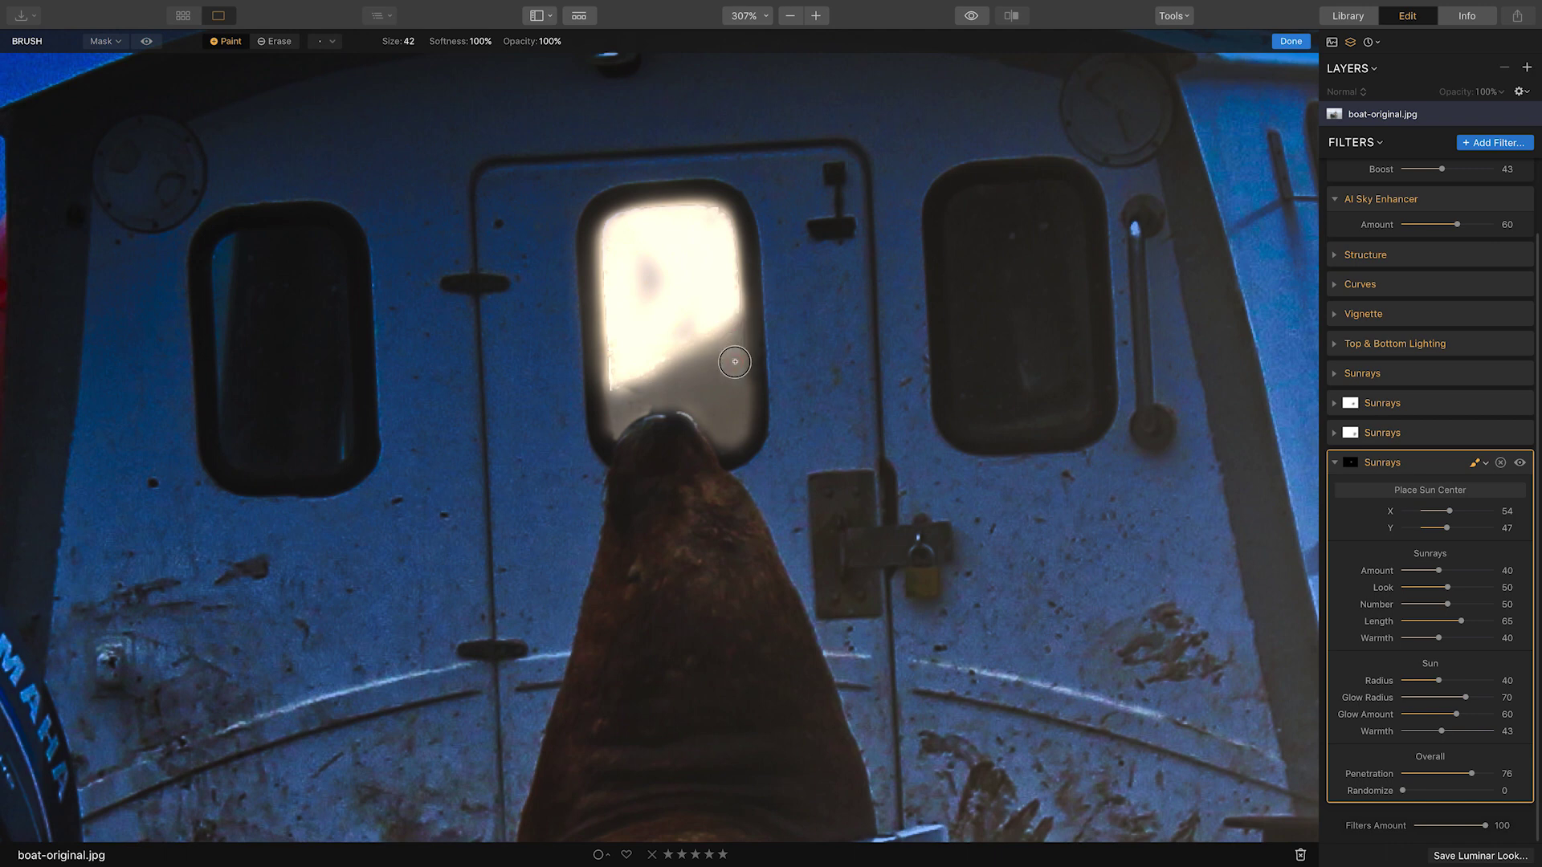
{"action": "mouse_move", "coordinate": [634, 303]}
{"action": "left_mouse_down"}
{"action": "mouse_move", "coordinate": [644, 256]}
{"action": "mouse_move", "coordinate": [686, 222]}
{"action": "mouse_move", "coordinate": [607, 229]}
{"action": "mouse_move", "coordinate": [689, 213]}
{"action": "left_mouse_up"}
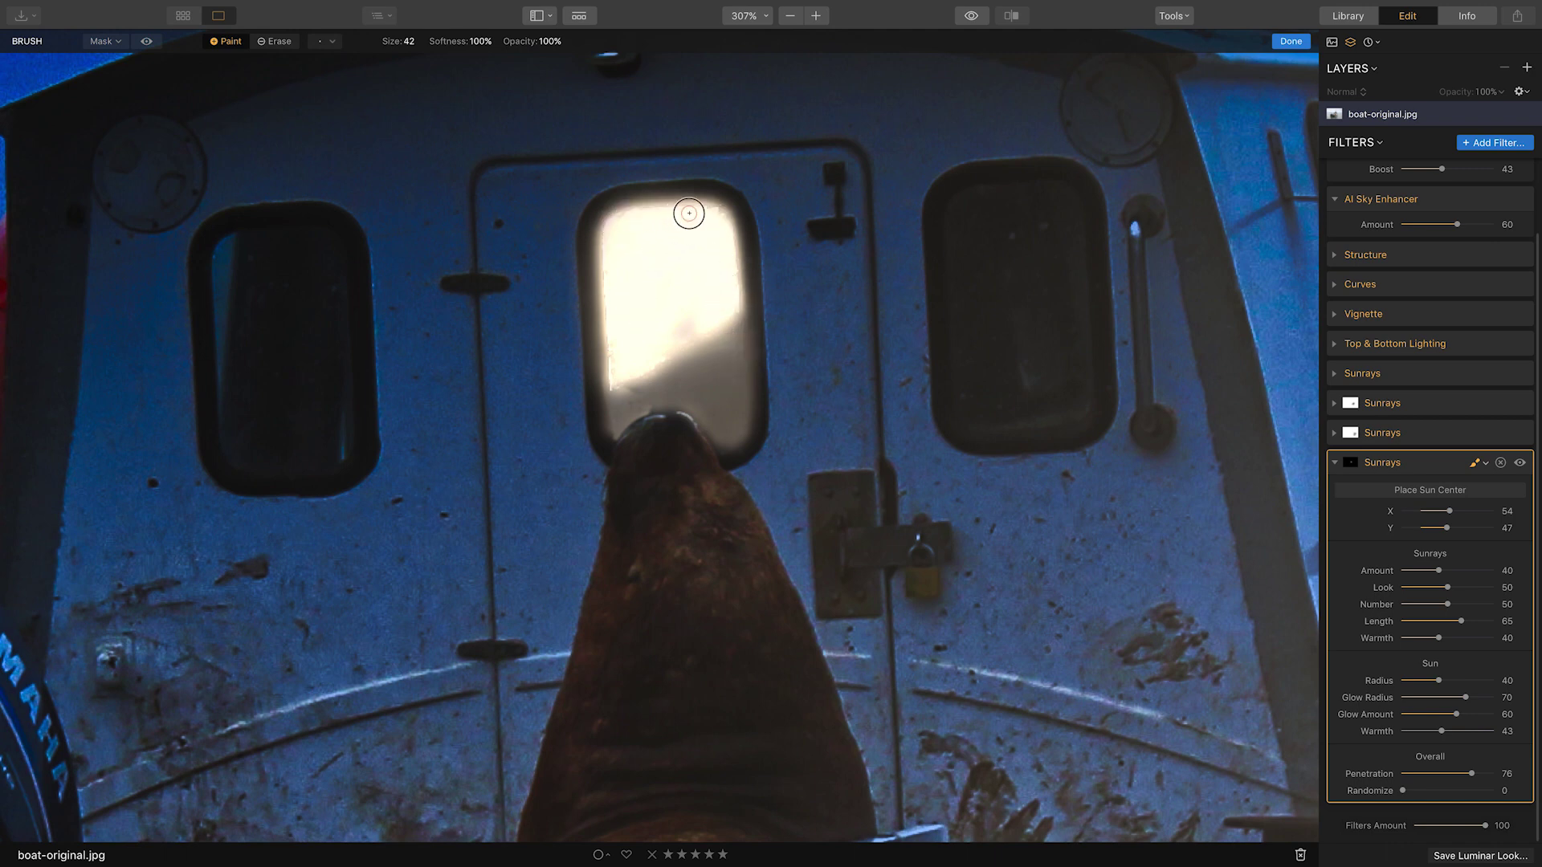
{"action": "scroll", "coordinate": [699, 345], "scroll_direction": "down", "scroll_amount": 5}
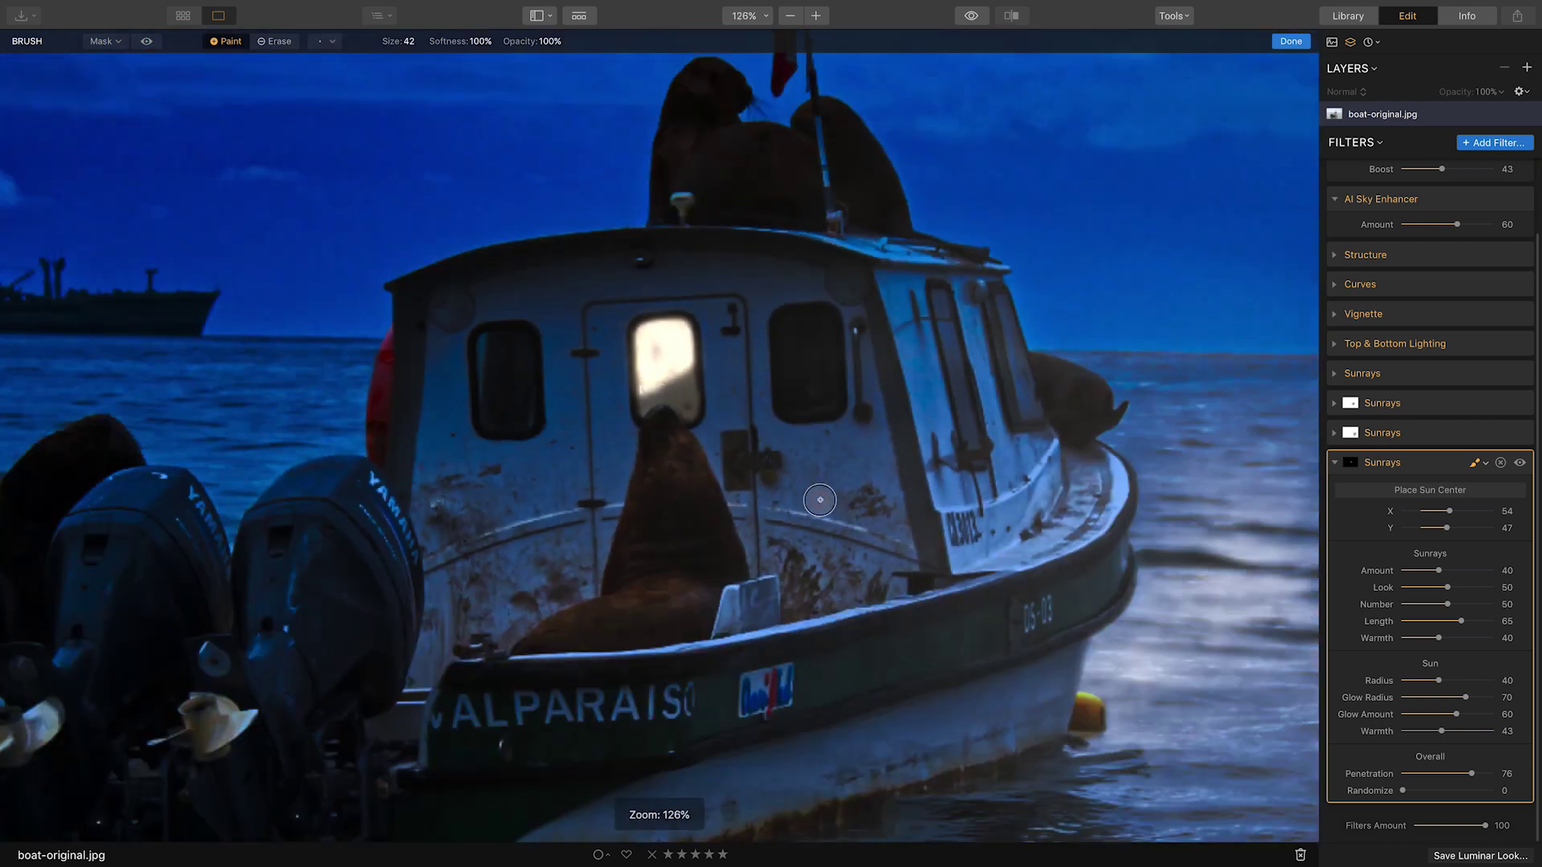
Set the fourth Sunrays filter's Penetration to 85 and erase the mask spill along the lit door window's side edges.
{"action": "scroll", "coordinate": [820, 500], "scroll_direction": "down", "scroll_amount": 2}
{"action": "scroll", "coordinate": [795, 466], "scroll_direction": "up", "scroll_amount": 6}
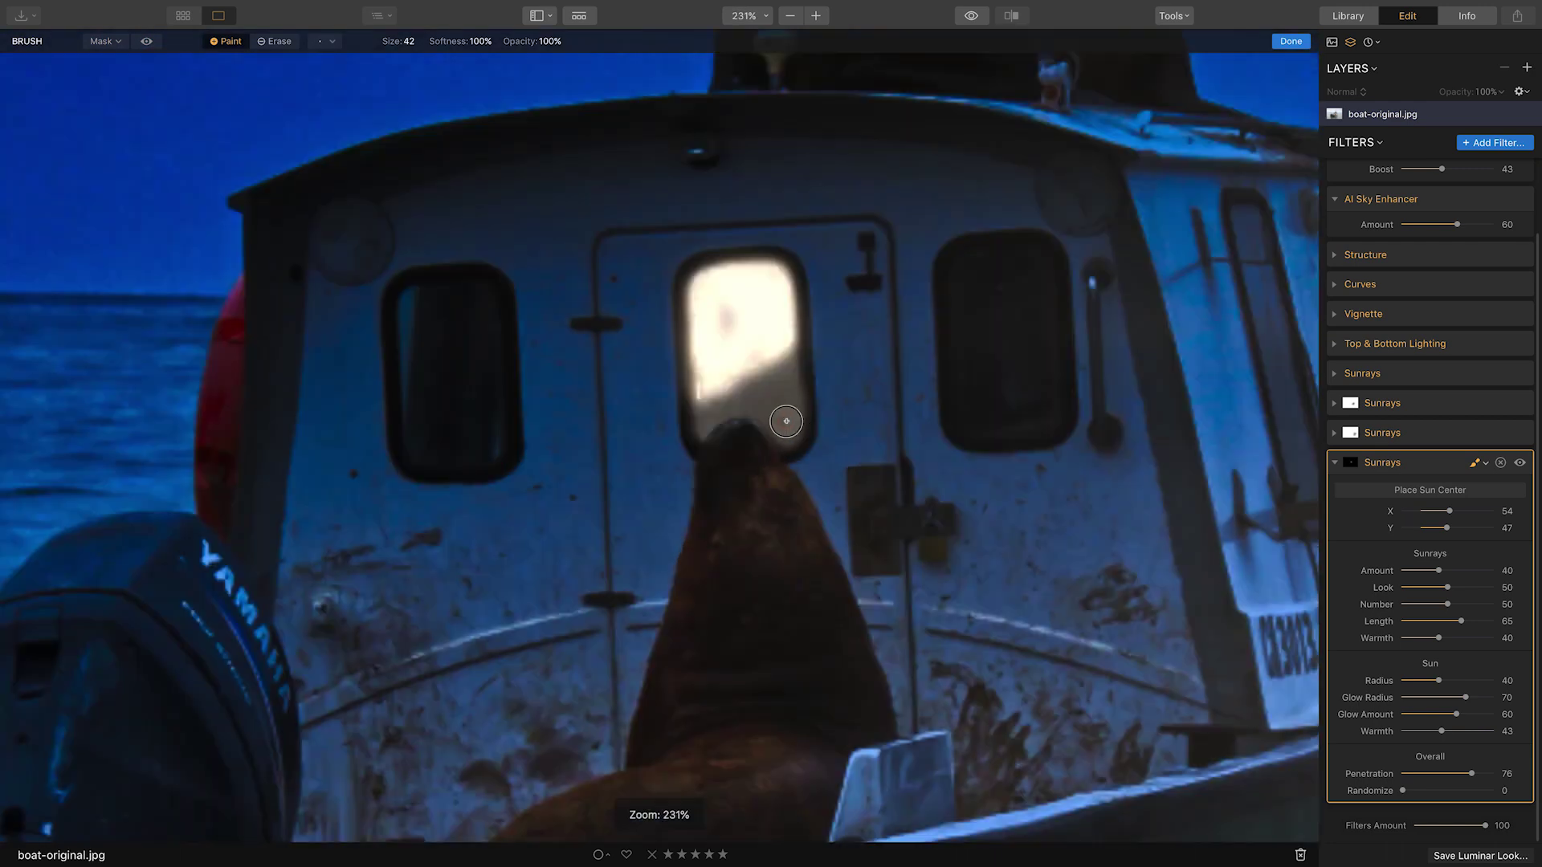
{"action": "left_click_drag", "start_coordinate": [1471, 773], "coordinate": [1479, 773]}
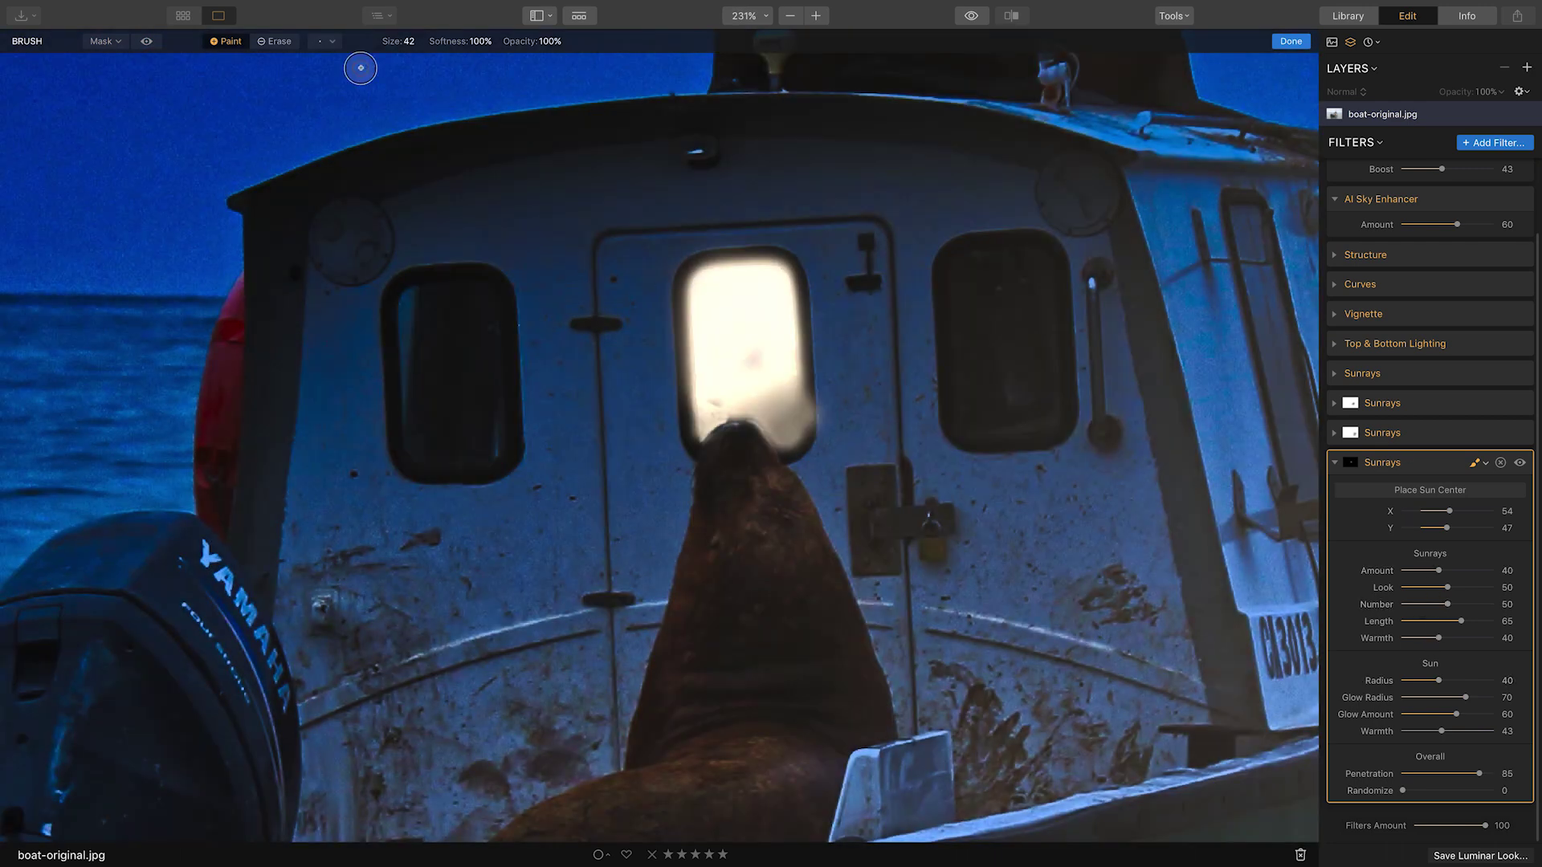
{"action": "left_click", "coordinate": [274, 41]}
{"action": "left_click_drag", "start_coordinate": [803, 426], "coordinate": [803, 273]}
{"action": "left_click_drag", "start_coordinate": [671, 305], "coordinate": [675, 431]}
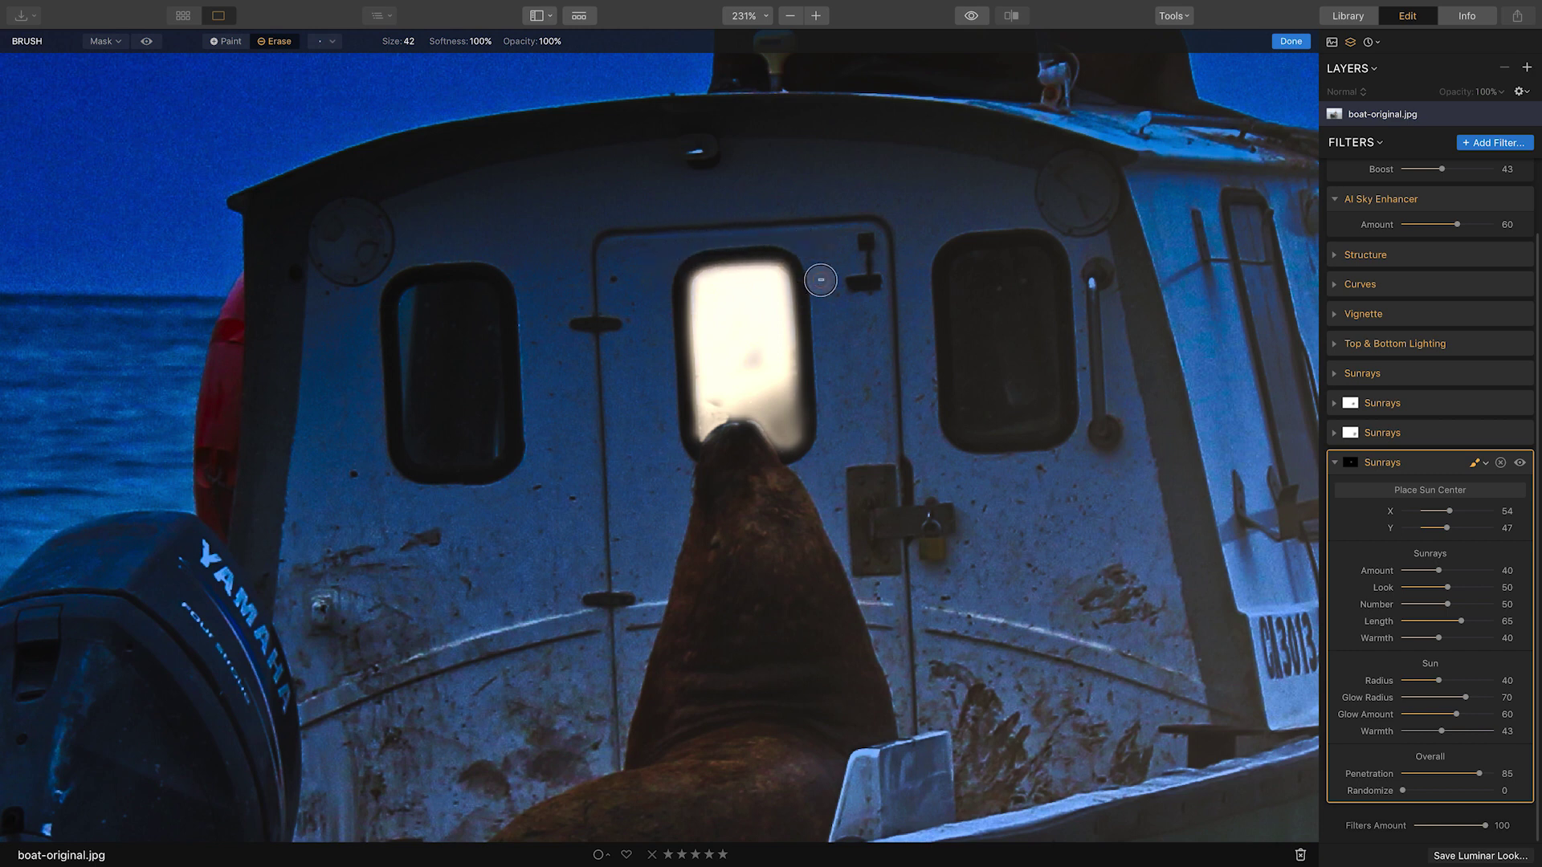
Fine-tune the fourth Sunrays filter's Penetration slightly downward against the whole image and finish its mask editing.
{"action": "scroll", "coordinate": [821, 505], "scroll_direction": "down", "scroll_amount": 5}
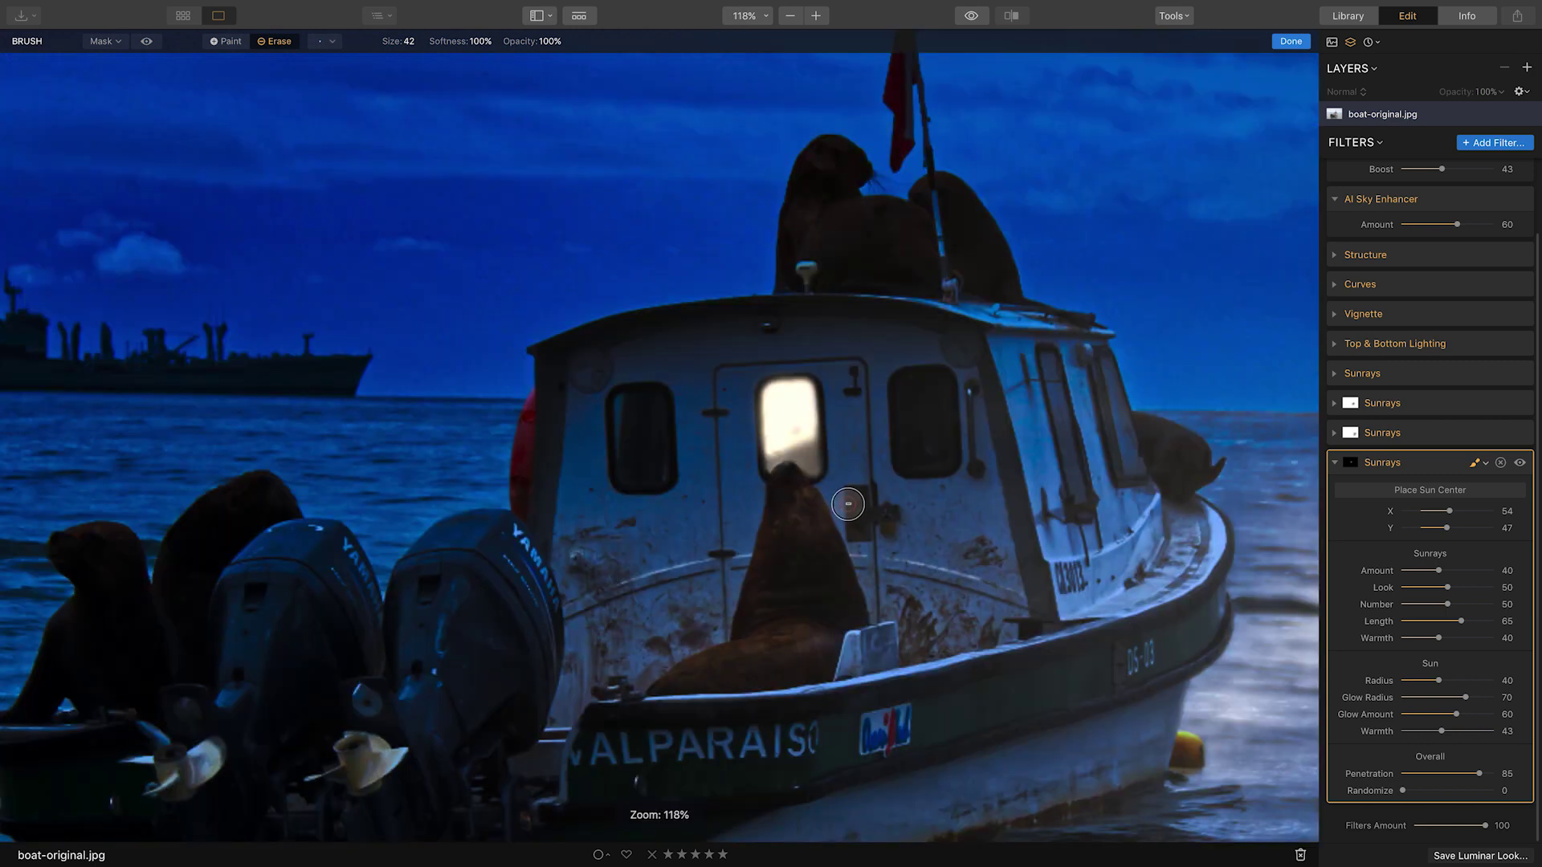
{"action": "scroll", "coordinate": [848, 503], "scroll_direction": "down", "scroll_amount": 5}
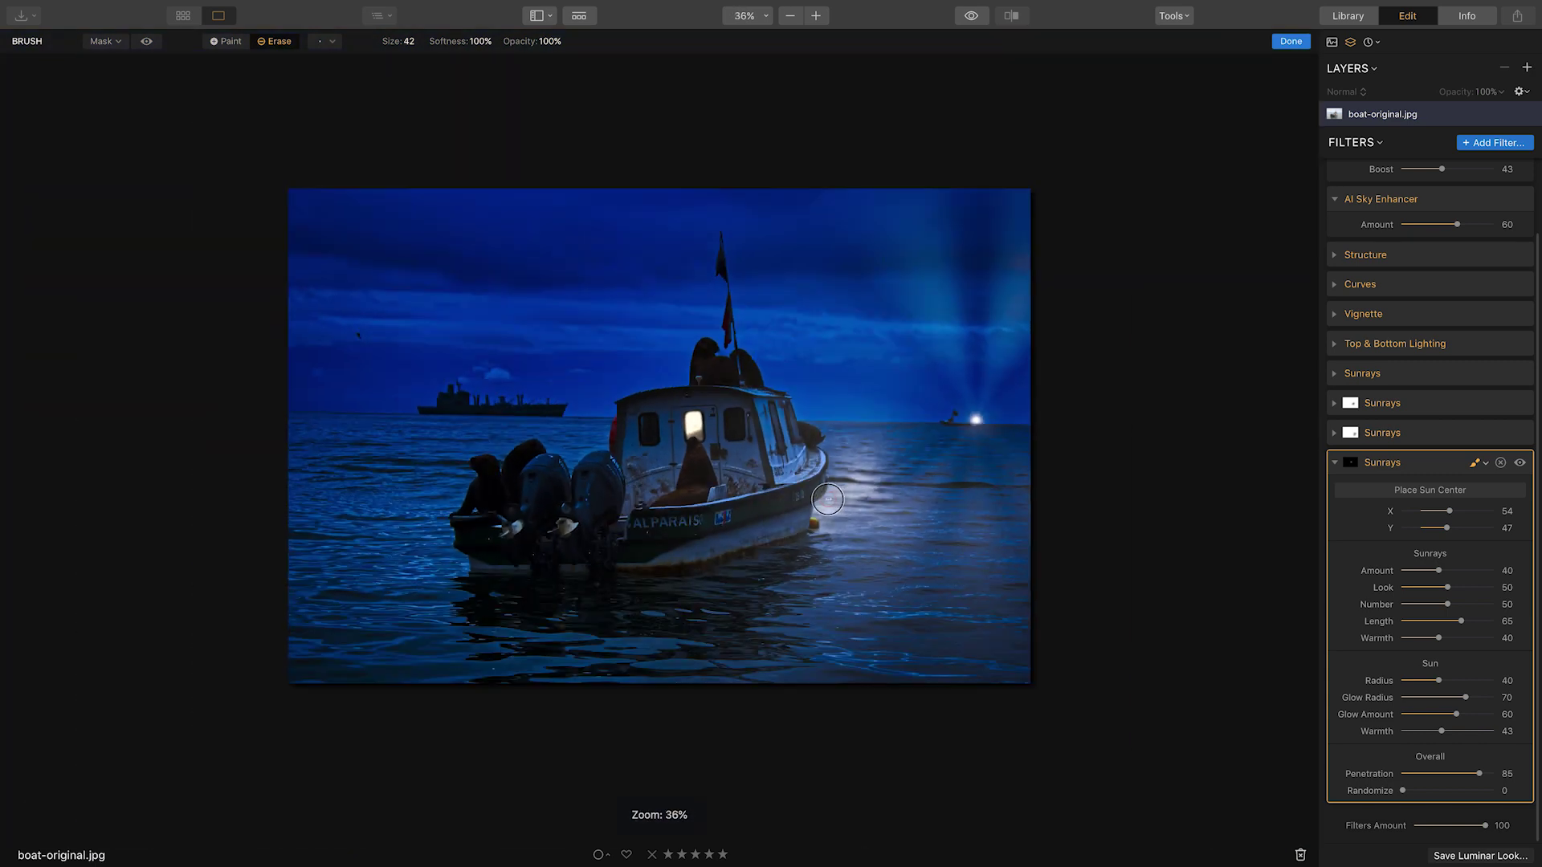
{"action": "scroll", "coordinate": [828, 499], "scroll_direction": "up", "scroll_amount": 2}
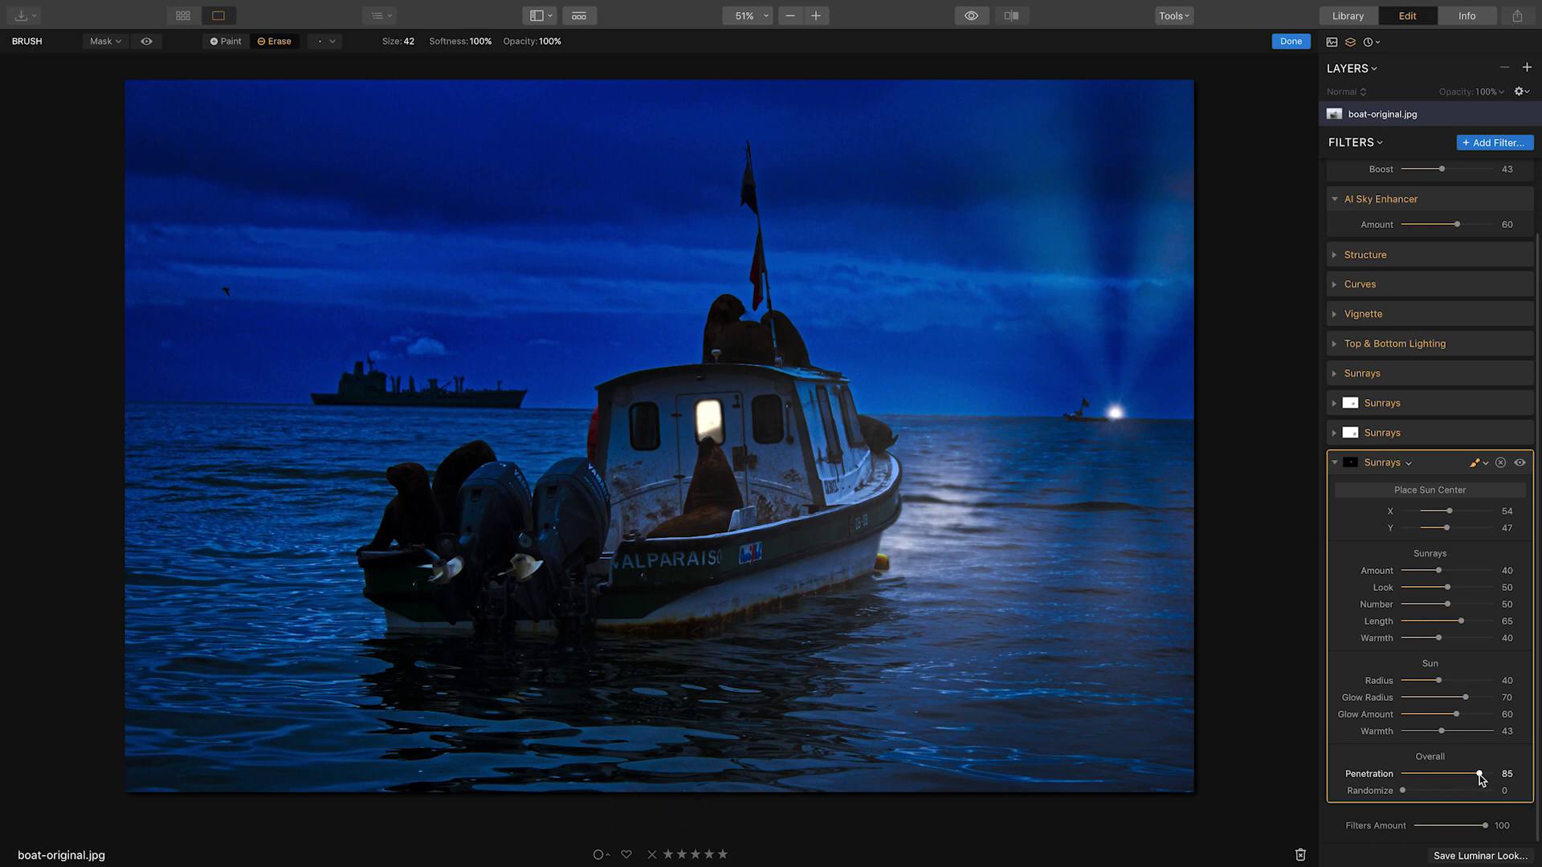
{"action": "left_click_drag", "start_coordinate": [1480, 778], "coordinate": [1478, 778]}
{"action": "key", "text": "Return"}
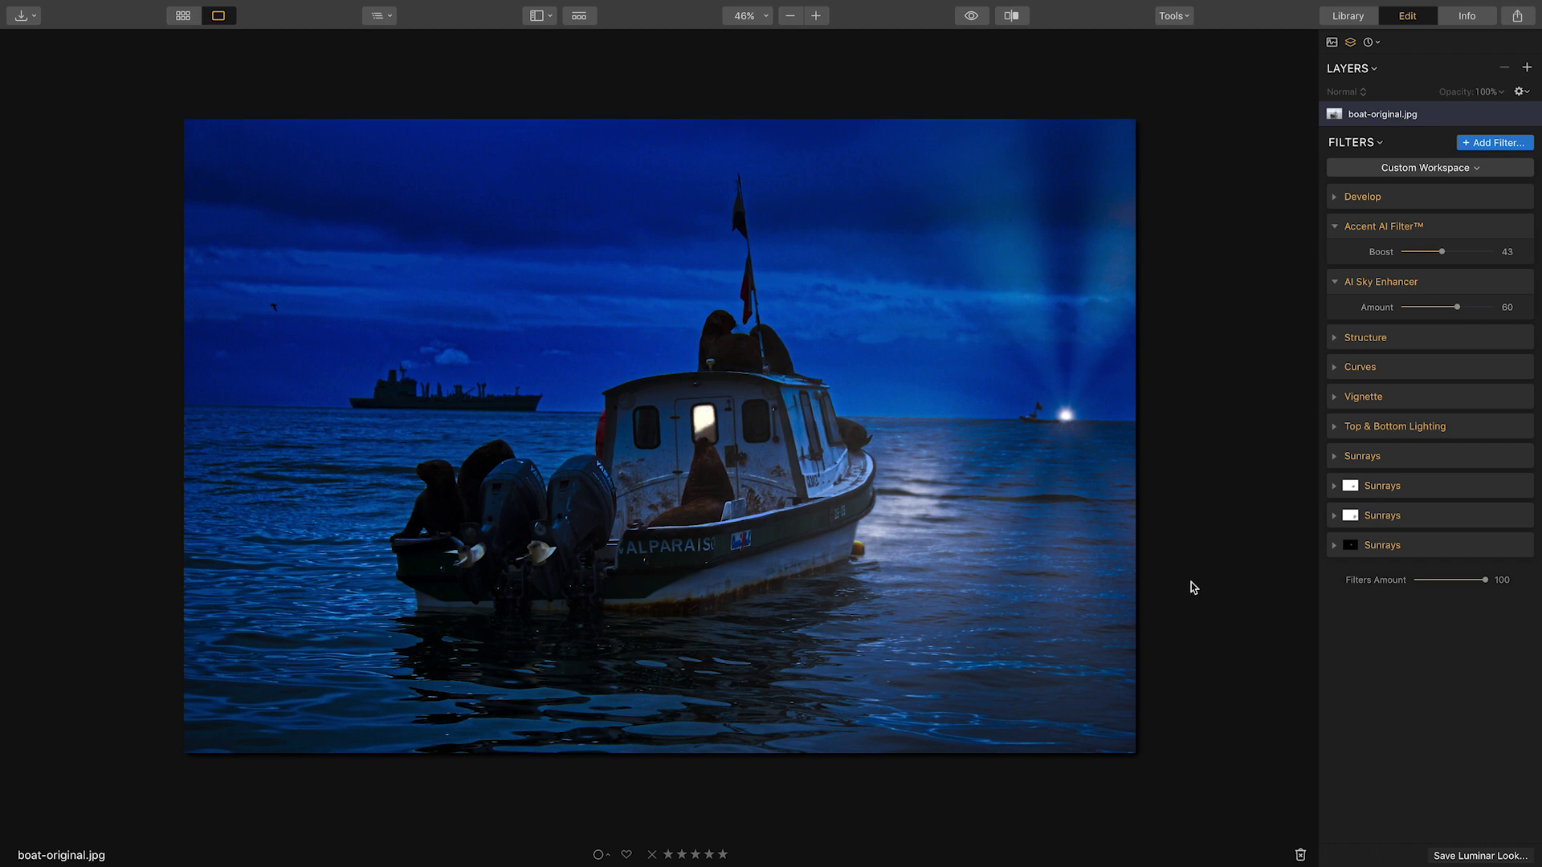
Add a fifth Sunrays filter and place its sun center just above the cabin roof at X 55, Y 38.
{"action": "left_click", "coordinate": [1485, 145]}
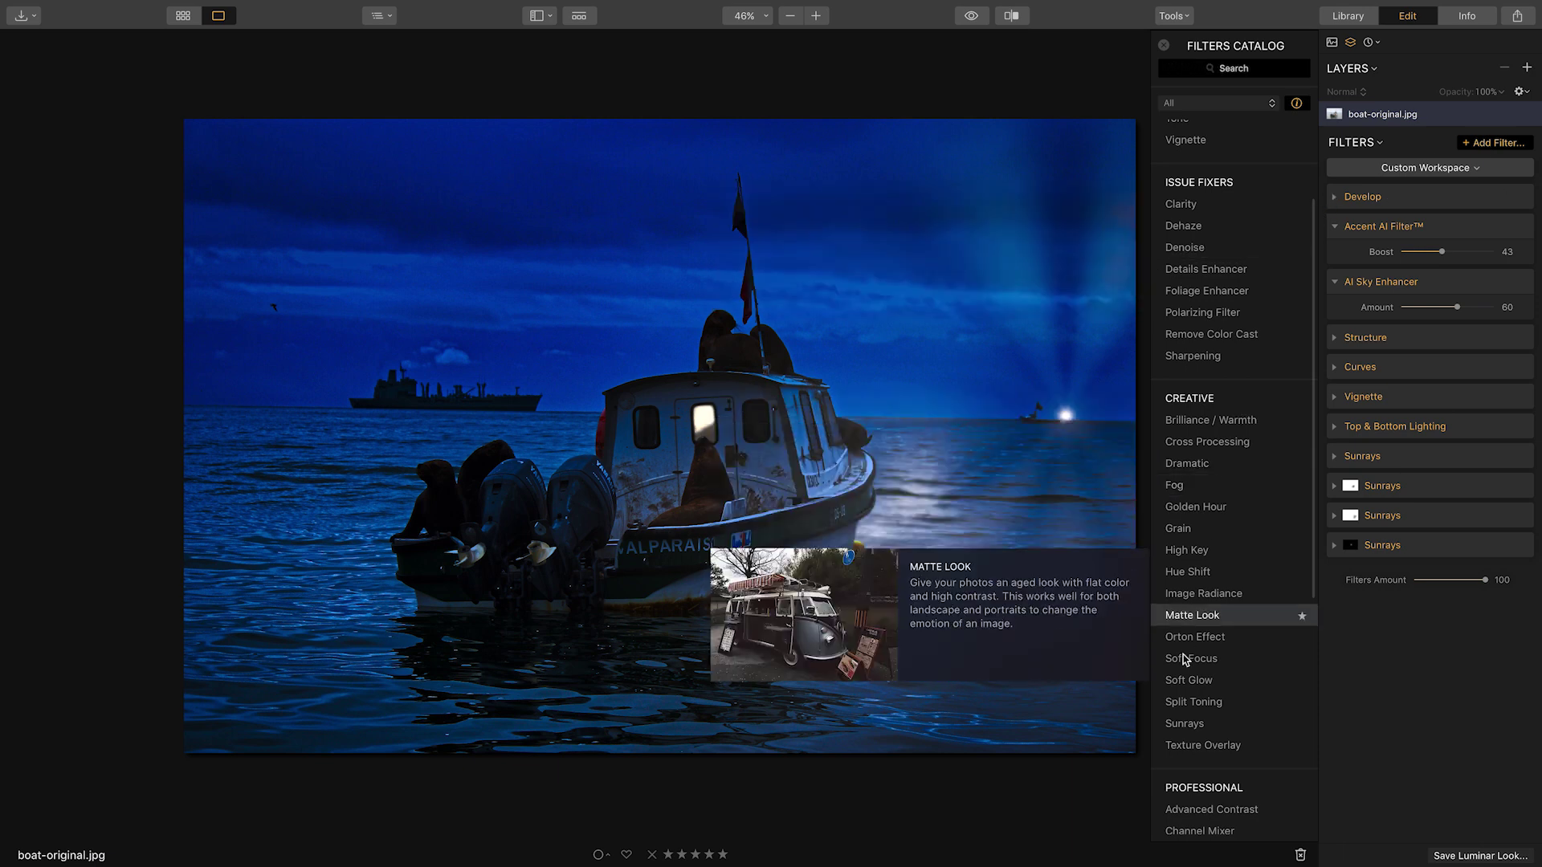
{"action": "left_click", "coordinate": [1217, 724]}
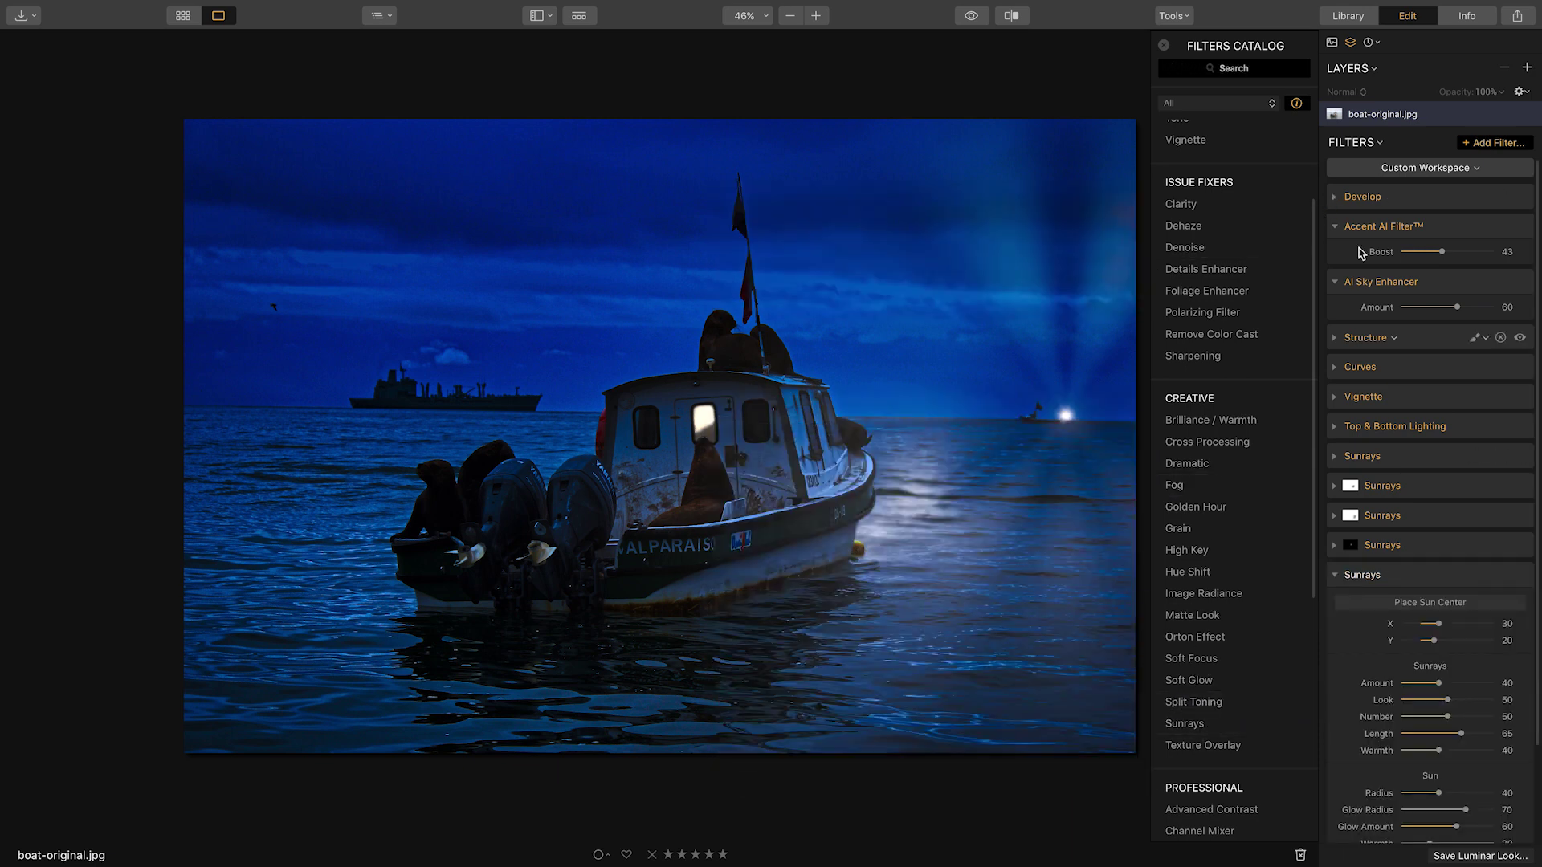
{"action": "left_click", "coordinate": [1164, 45]}
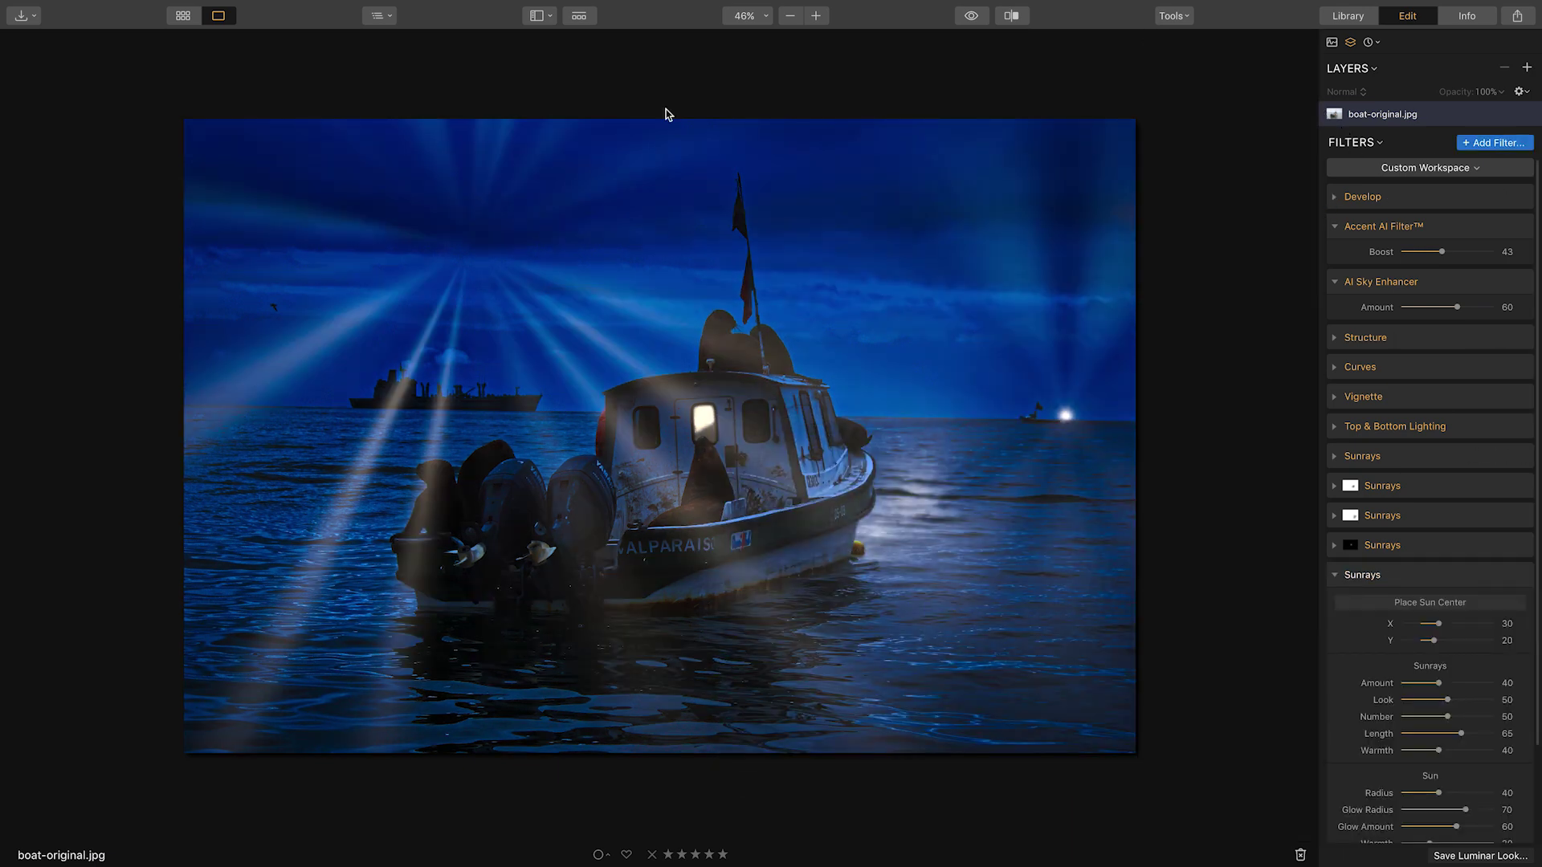
{"action": "left_click", "coordinate": [1427, 604]}
{"action": "mouse_move", "coordinate": [442, 201]}
{"action": "left_mouse_down"}
{"action": "mouse_move", "coordinate": [702, 380]}
{"action": "mouse_move", "coordinate": [688, 303]}
{"action": "mouse_move", "coordinate": [725, 355]}
{"action": "left_mouse_up"}
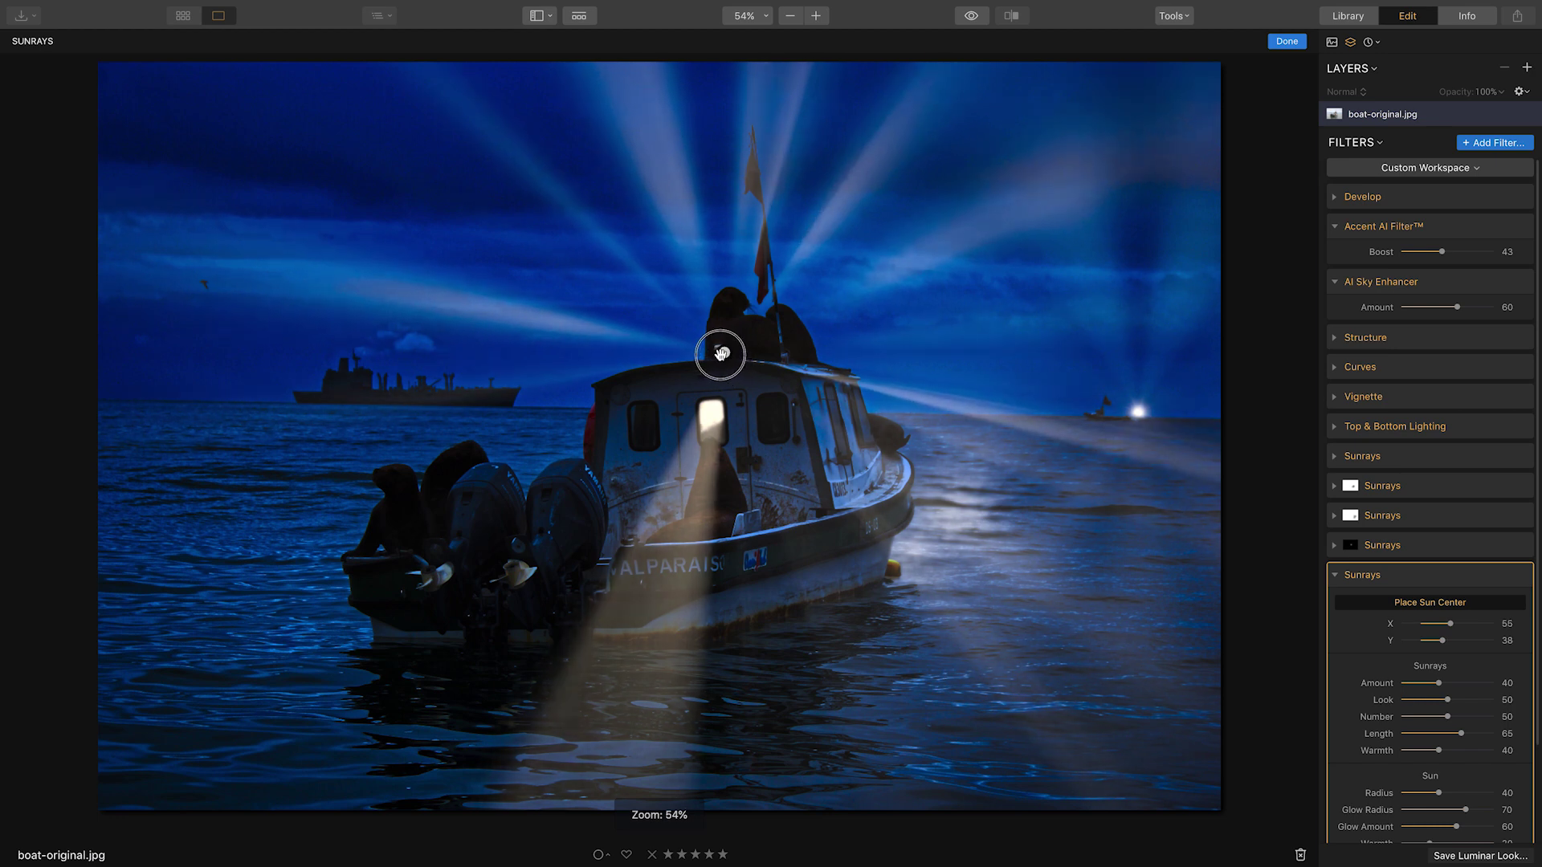
{"action": "mouse_move", "coordinate": [725, 355]}
{"action": "left_mouse_down"}
{"action": "mouse_move", "coordinate": [697, 354]}
{"action": "mouse_move", "coordinate": [722, 348]}
{"action": "left_mouse_up"}
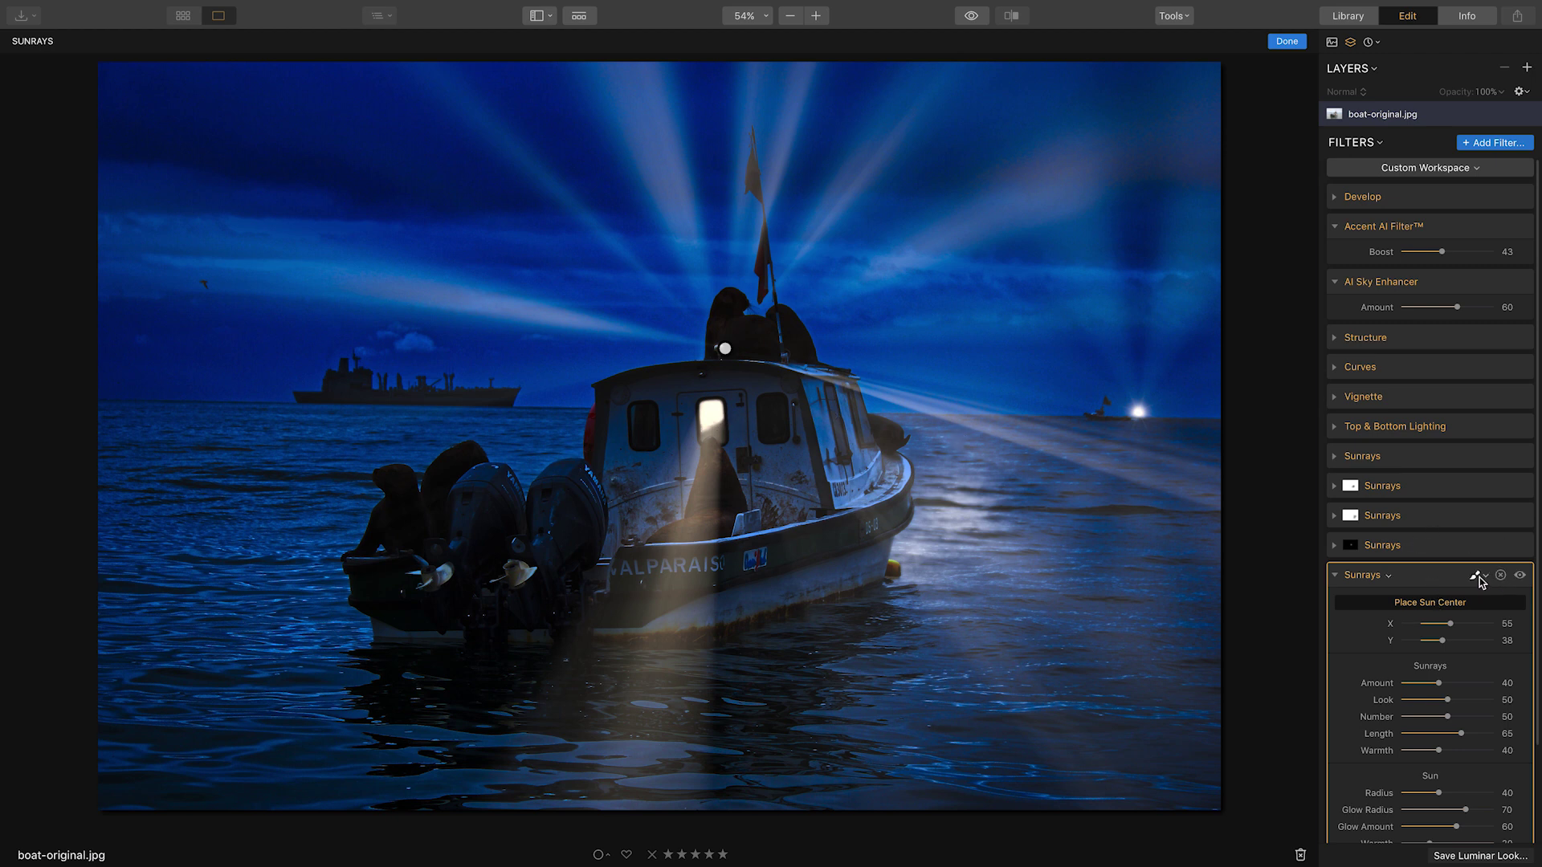
Start a brush mask on the fifth Sunrays filter and erase the rays across the sky with a size 290 brush.
{"action": "left_click", "coordinate": [1482, 578]}
{"action": "left_click", "coordinate": [1423, 591]}
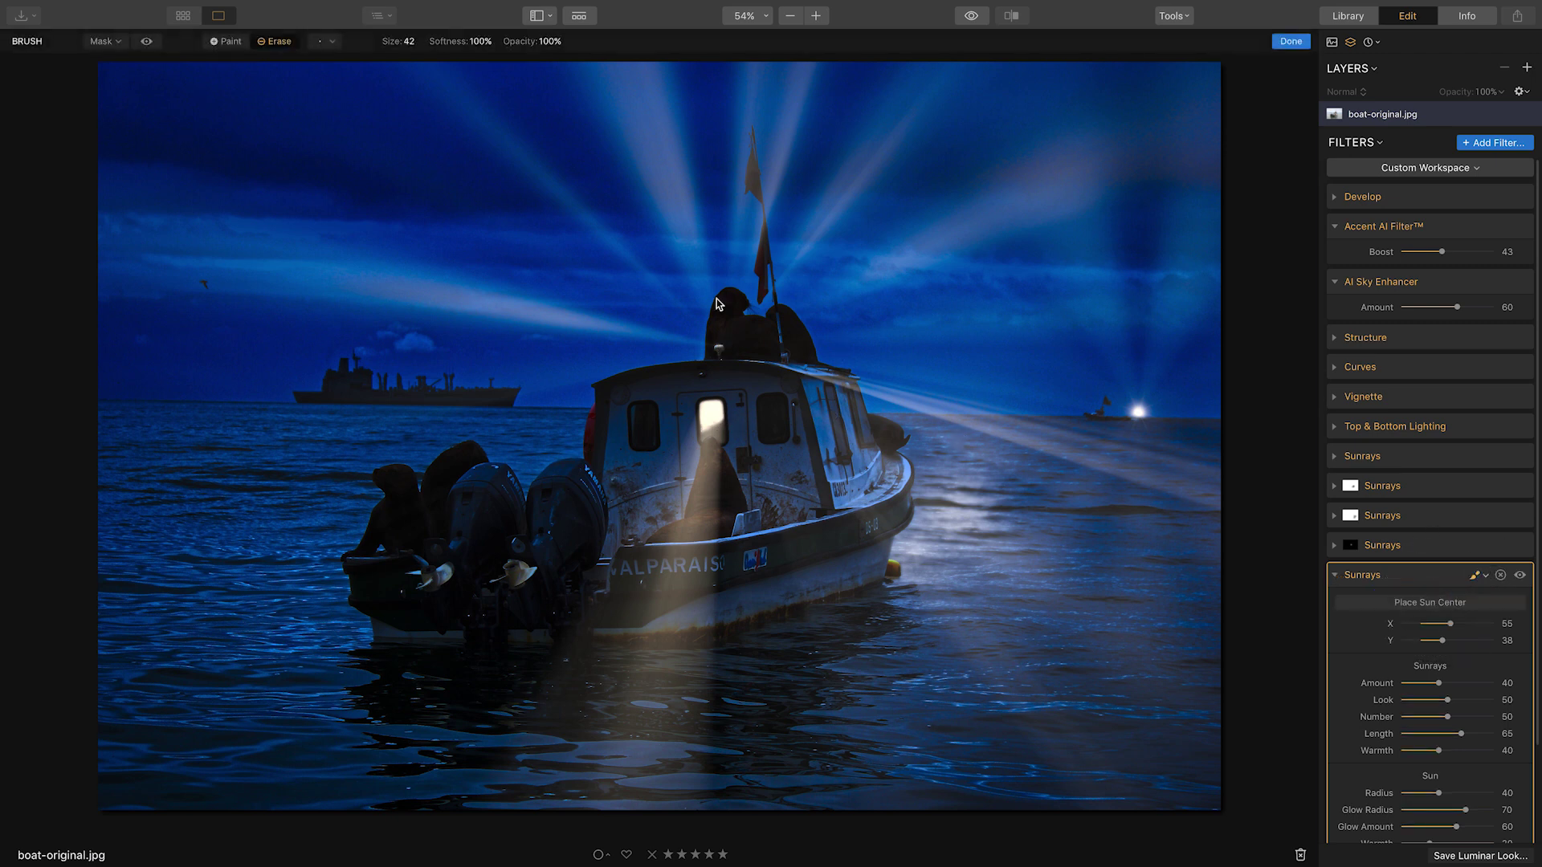
{"action": "left_click", "coordinate": [409, 42]}
{"action": "left_click_drag", "start_coordinate": [409, 66], "coordinate": [454, 63]}
{"action": "mouse_move", "coordinate": [470, 338]}
{"action": "left_mouse_down"}
{"action": "mouse_move", "coordinate": [712, 190]}
{"action": "mouse_move", "coordinate": [685, 137]}
{"action": "mouse_move", "coordinate": [930, 137]}
{"action": "mouse_move", "coordinate": [687, 228]}
{"action": "mouse_move", "coordinate": [509, 171]}
{"action": "mouse_move", "coordinate": [682, 206]}
{"action": "mouse_move", "coordinate": [1170, 498]}
{"action": "mouse_move", "coordinate": [916, 608]}
{"action": "mouse_move", "coordinate": [826, 310]}
{"action": "mouse_move", "coordinate": [918, 706]}
{"action": "mouse_move", "coordinate": [888, 145]}
{"action": "mouse_move", "coordinate": [531, 133]}
{"action": "left_mouse_up"}
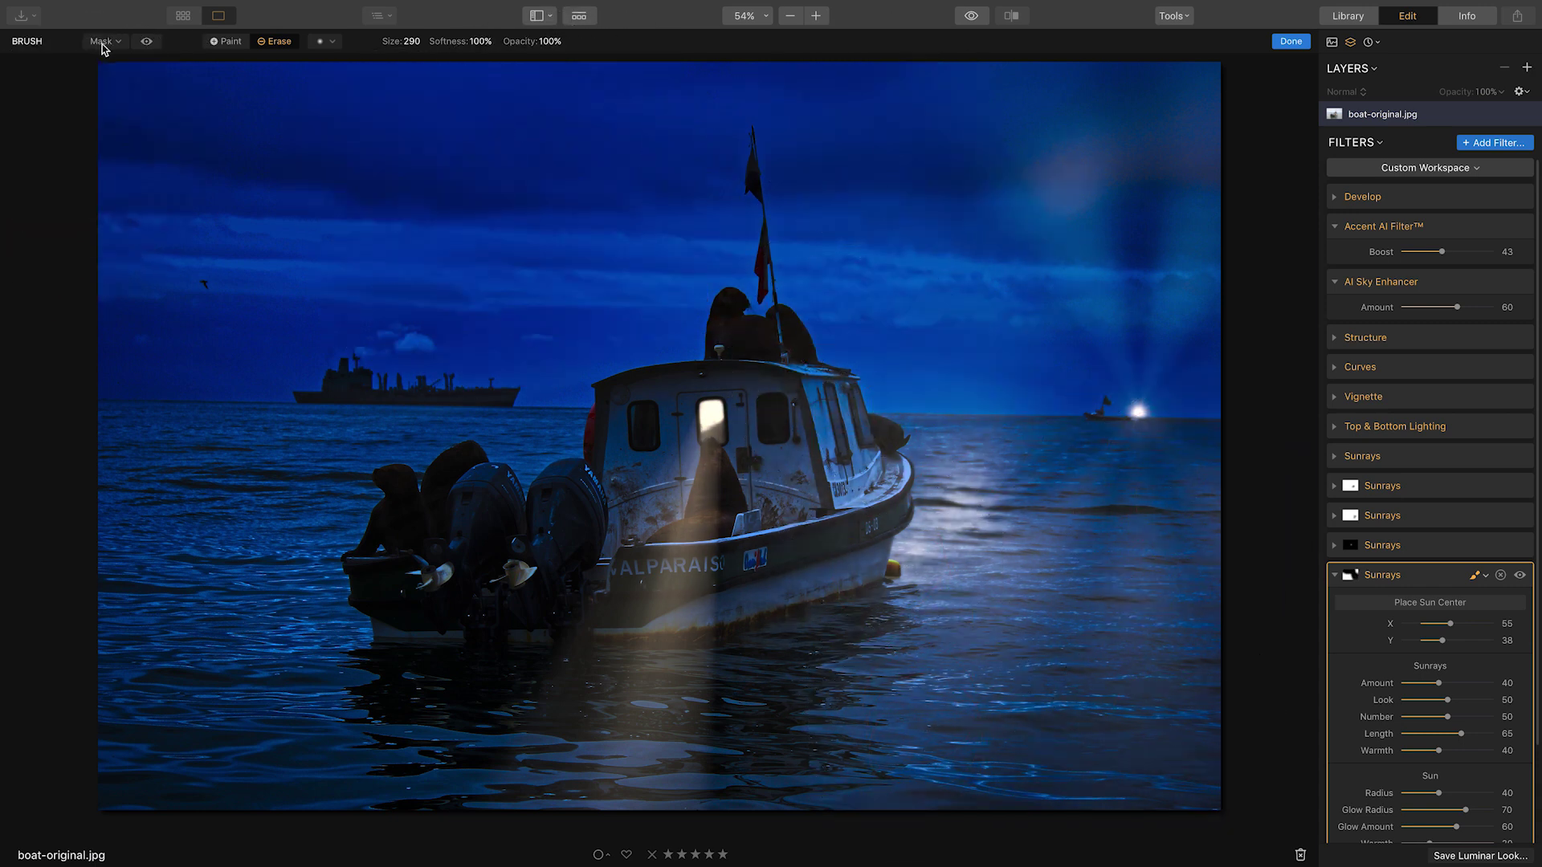
With the mask overlay shown, erase the fifth Sunrays mask everywhere except the beam falling from the cabin onto the water, and hide the overlay.
{"action": "left_click", "coordinate": [149, 43]}
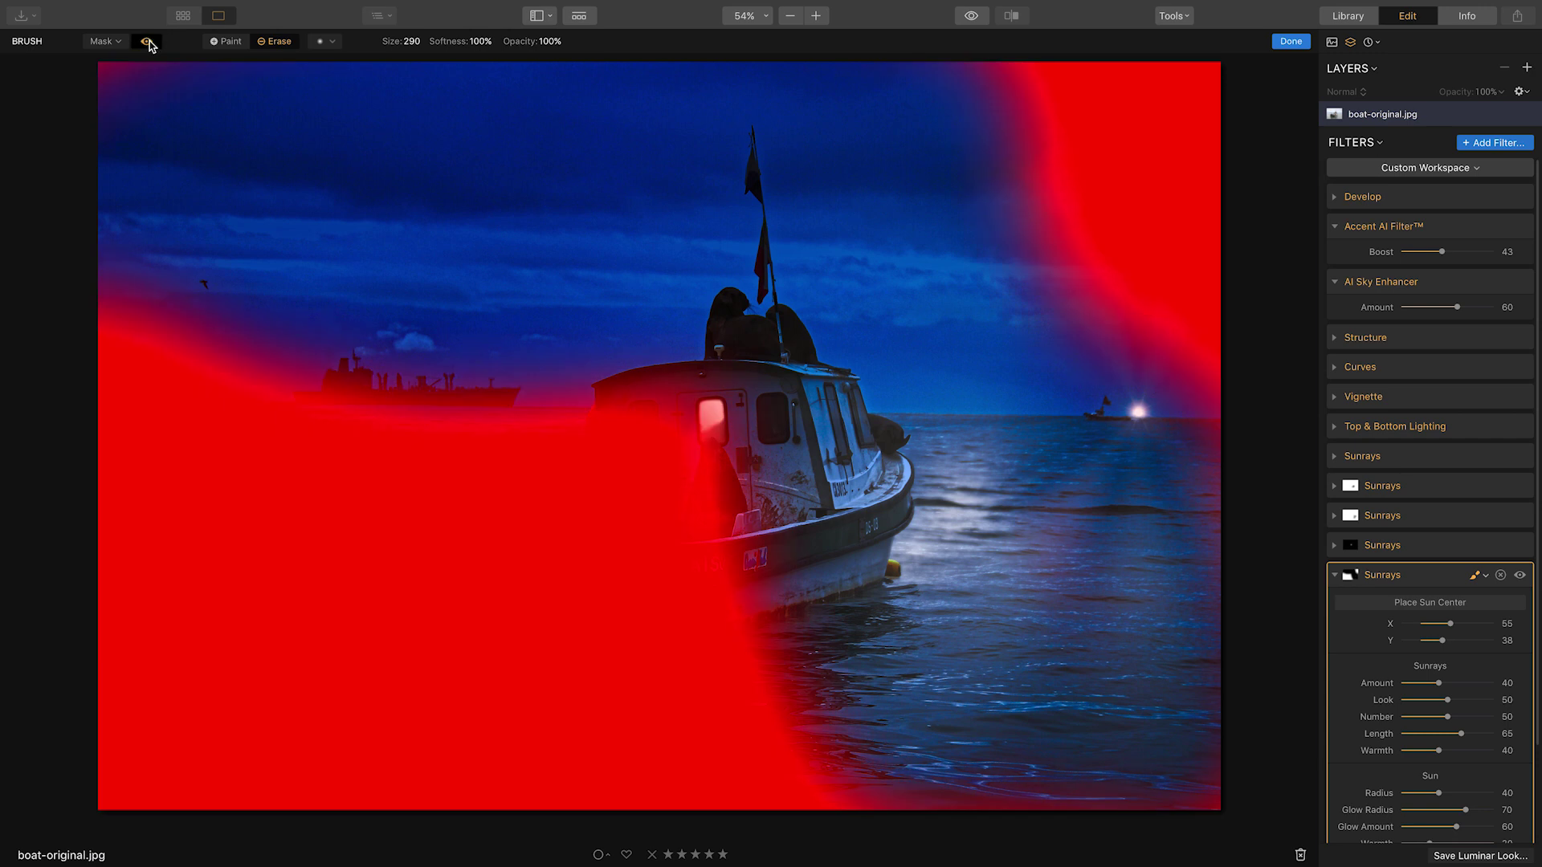
{"action": "left_click_drag", "start_coordinate": [1325, 285], "coordinate": [1365, 343]}
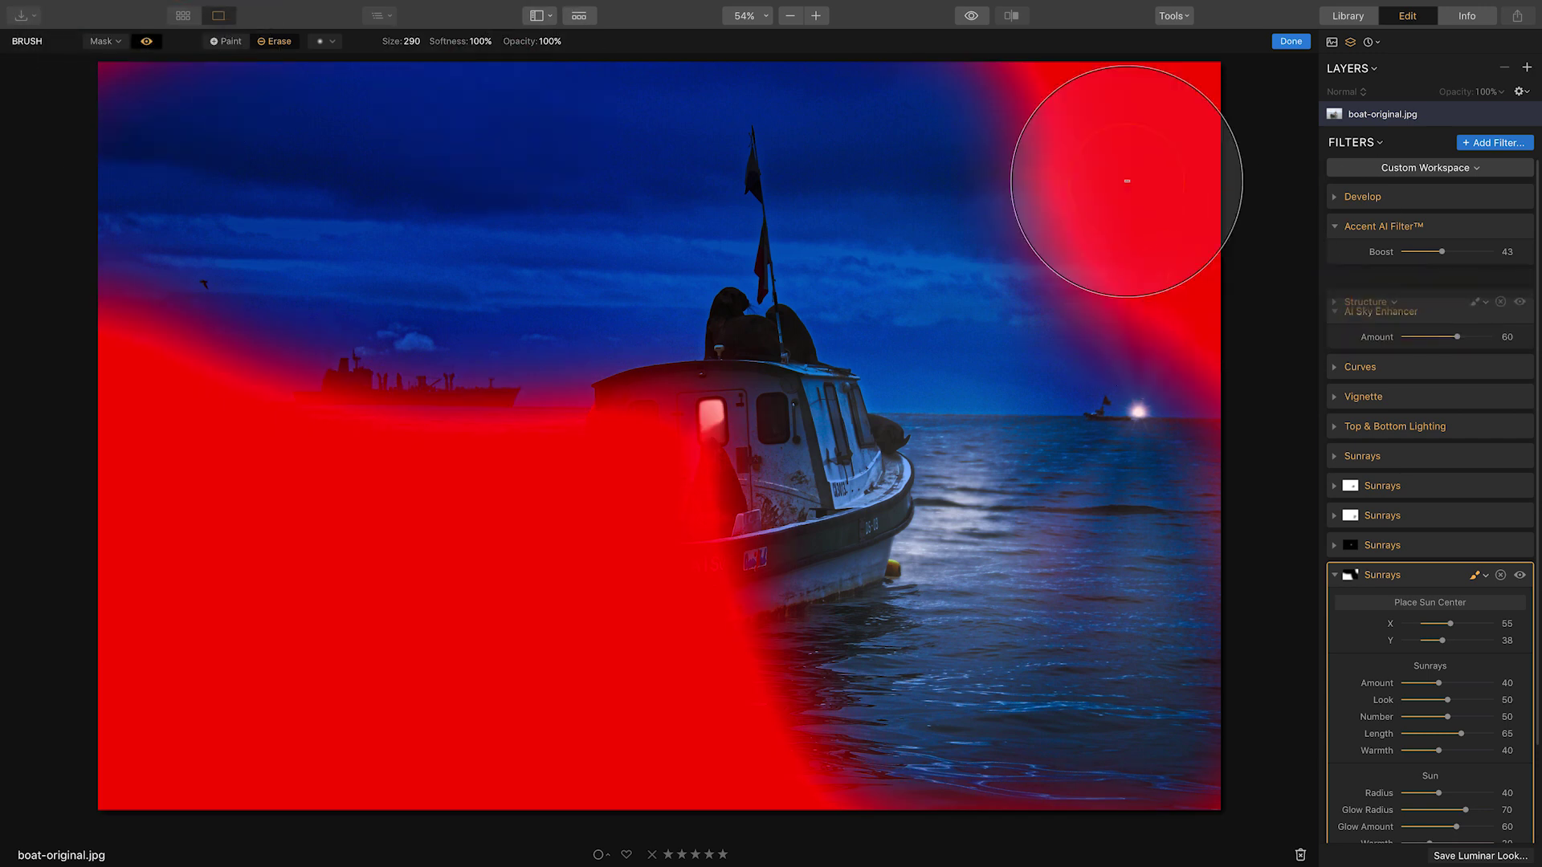
{"action": "left_click", "coordinate": [1168, 354]}
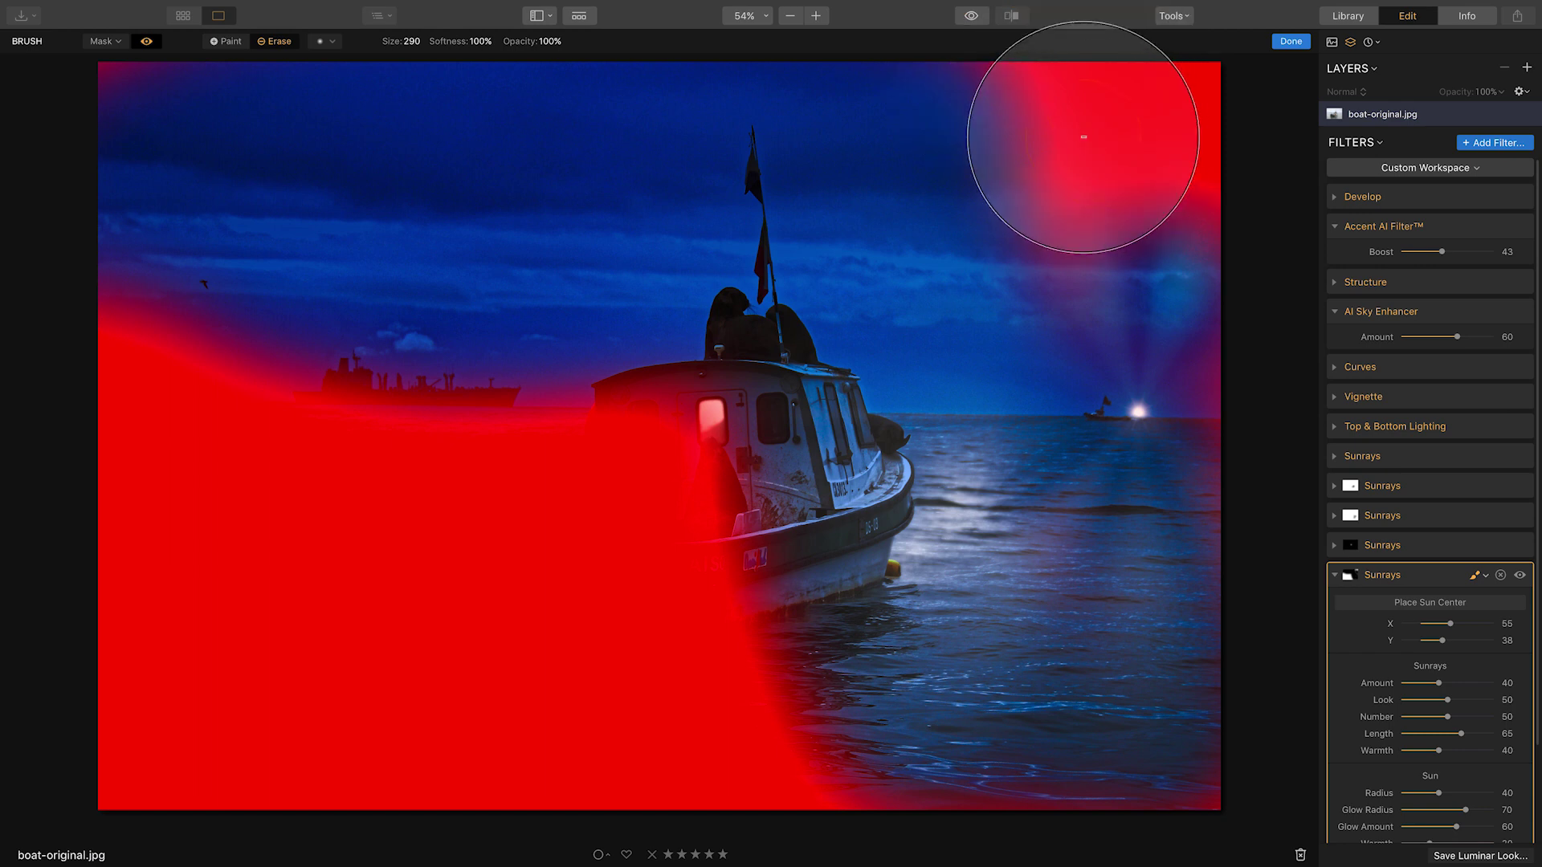
{"action": "mouse_move", "coordinate": [1056, 84]}
{"action": "left_mouse_down"}
{"action": "mouse_move", "coordinate": [1095, 121]}
{"action": "mouse_move", "coordinate": [1183, 415]}
{"action": "mouse_move", "coordinate": [1164, 69]}
{"action": "left_mouse_up"}
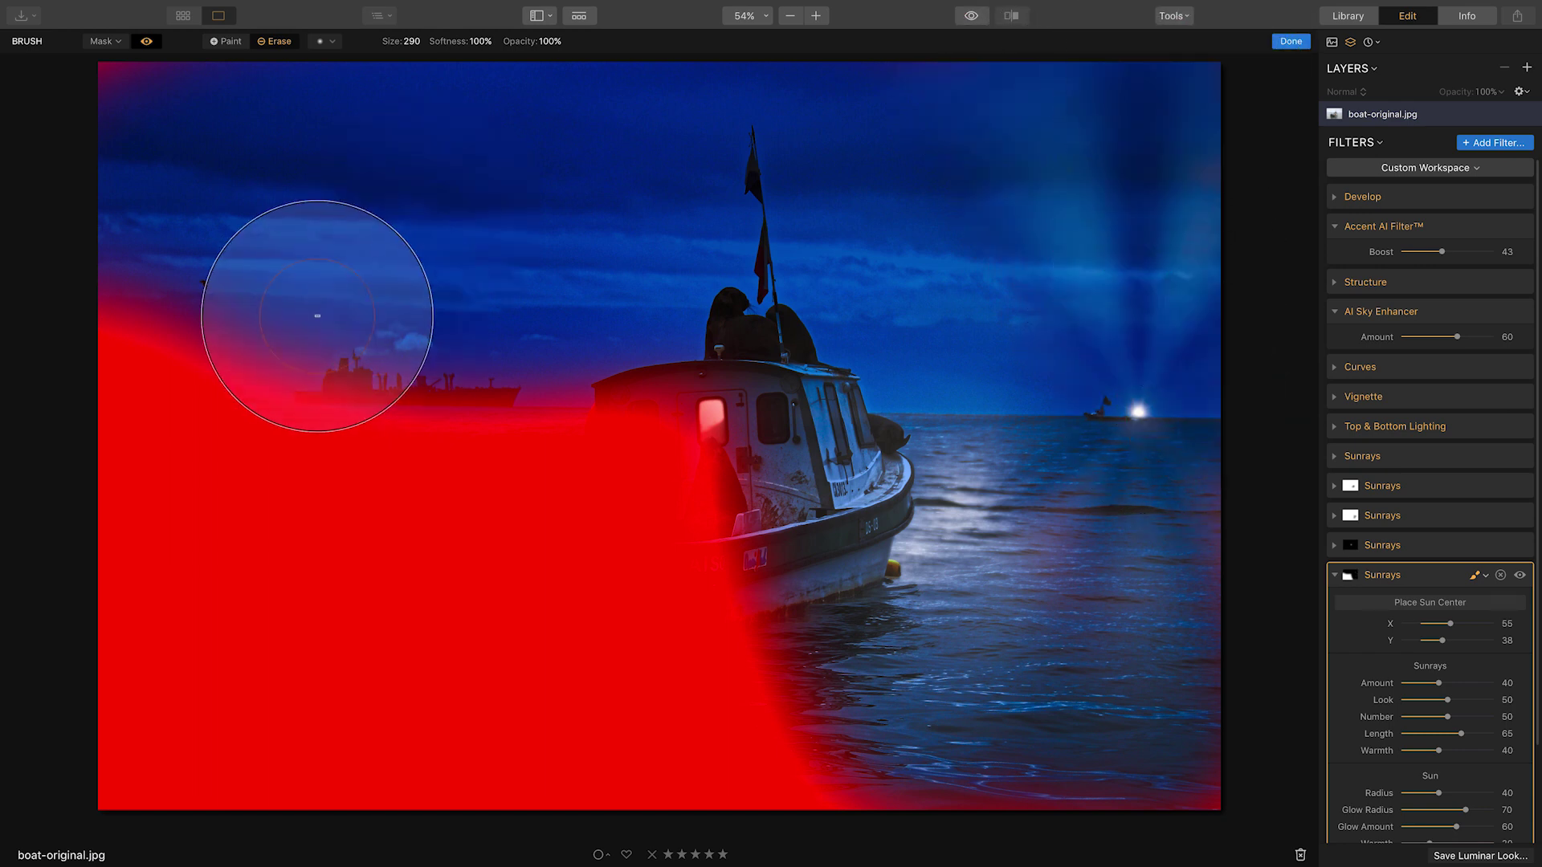
{"action": "mouse_move", "coordinate": [158, 570]}
{"action": "left_mouse_down"}
{"action": "mouse_move", "coordinate": [171, 226]}
{"action": "mouse_move", "coordinate": [98, 848]}
{"action": "mouse_move", "coordinate": [170, 582]}
{"action": "mouse_move", "coordinate": [482, 342]}
{"action": "mouse_move", "coordinate": [378, 469]}
{"action": "mouse_move", "coordinate": [272, 813]}
{"action": "mouse_move", "coordinate": [470, 322]}
{"action": "left_mouse_up"}
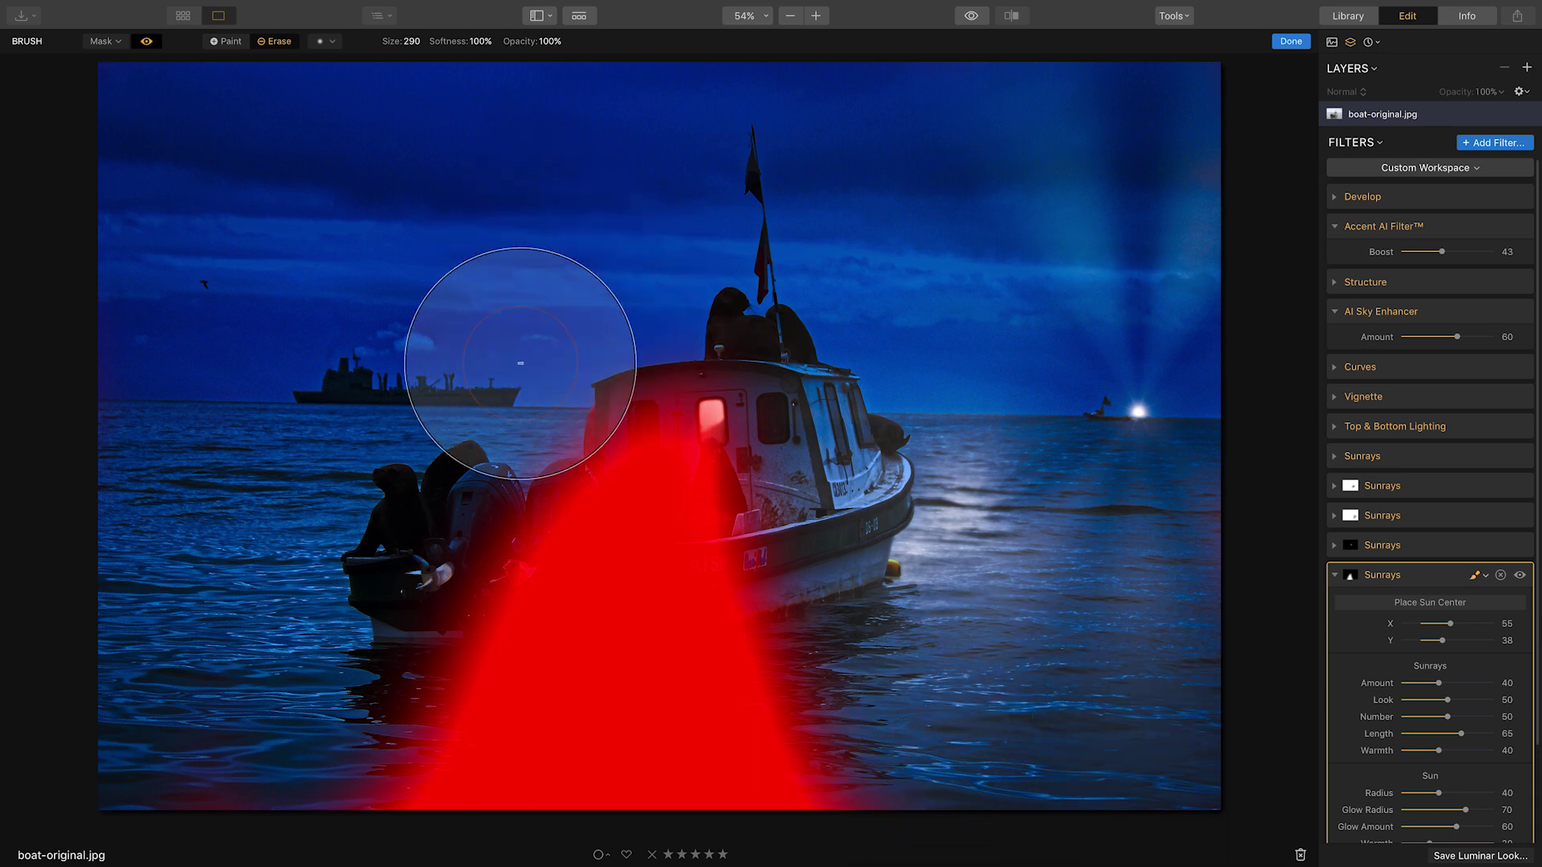
{"action": "mouse_move", "coordinate": [602, 276]}
{"action": "left_mouse_down"}
{"action": "mouse_move", "coordinate": [420, 482]}
{"action": "mouse_move", "coordinate": [303, 750]}
{"action": "left_mouse_up"}
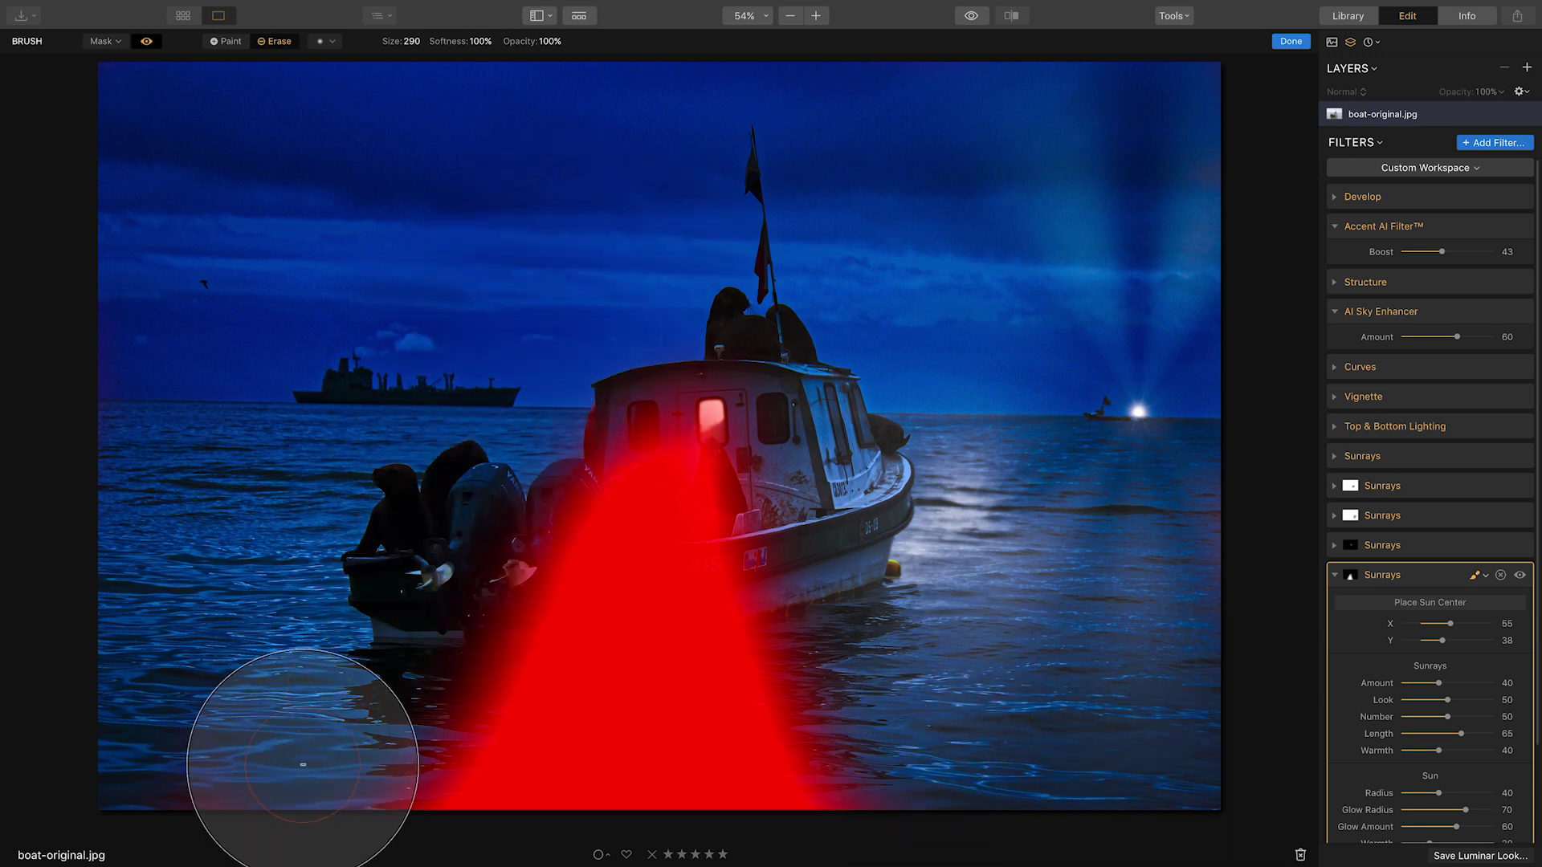
{"action": "left_click", "coordinate": [146, 43]}
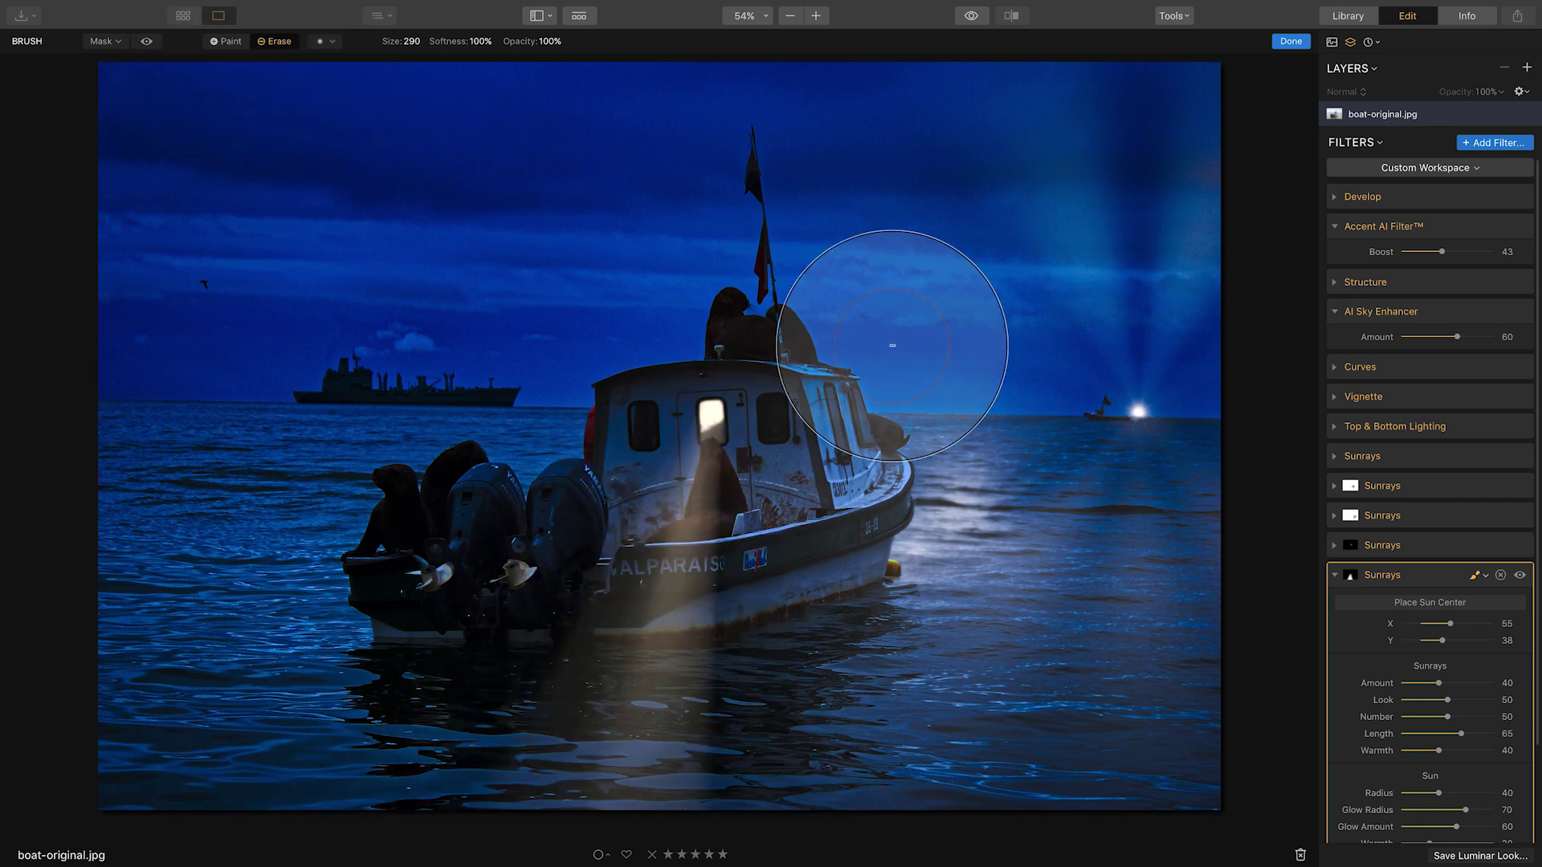
Set the fifth Sunrays filter's Amount to 29 and Length to 24, and compare the image with the filter off and on.
{"action": "scroll", "coordinate": [1421, 542], "scroll_direction": "down", "scroll_amount": 3}
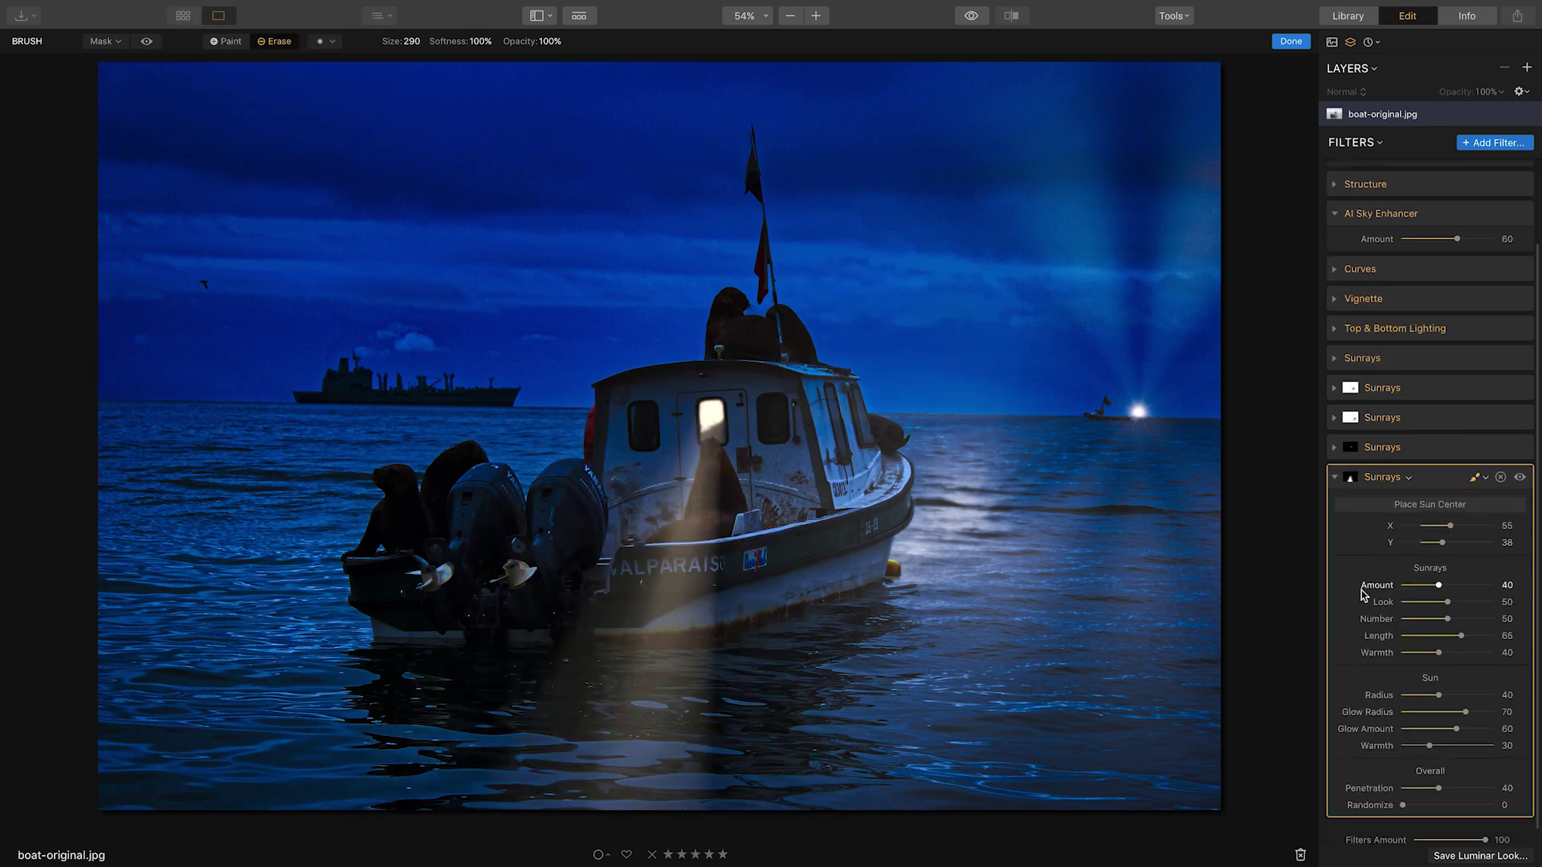
{"action": "scroll", "coordinate": [1357, 590], "scroll_direction": "down", "scroll_amount": 1}
{"action": "left_click_drag", "start_coordinate": [1460, 623], "coordinate": [1434, 628]}
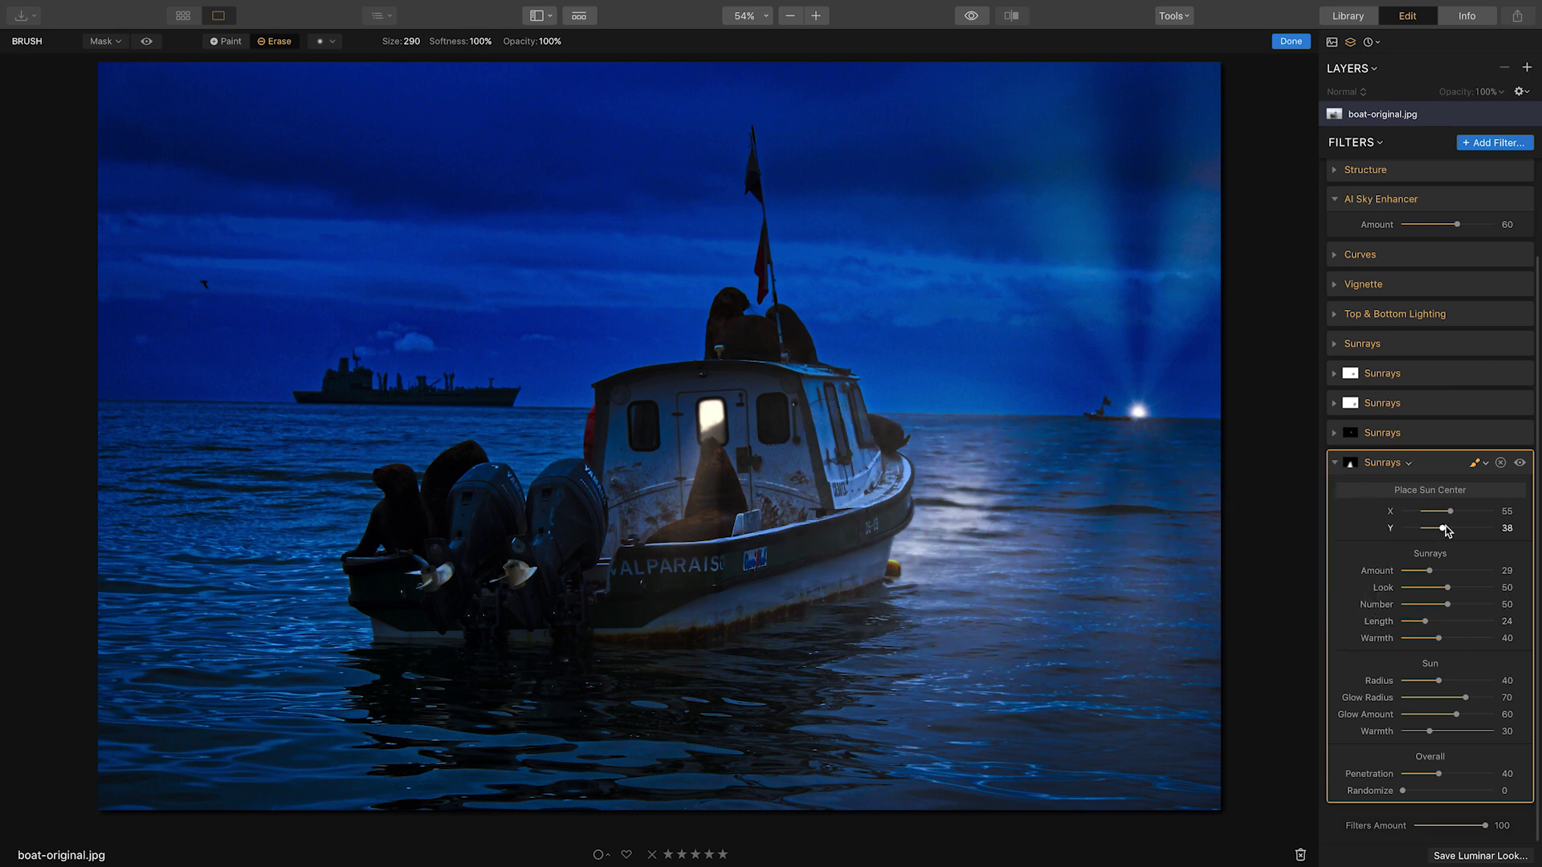
{"action": "left_click", "coordinate": [1520, 464]}
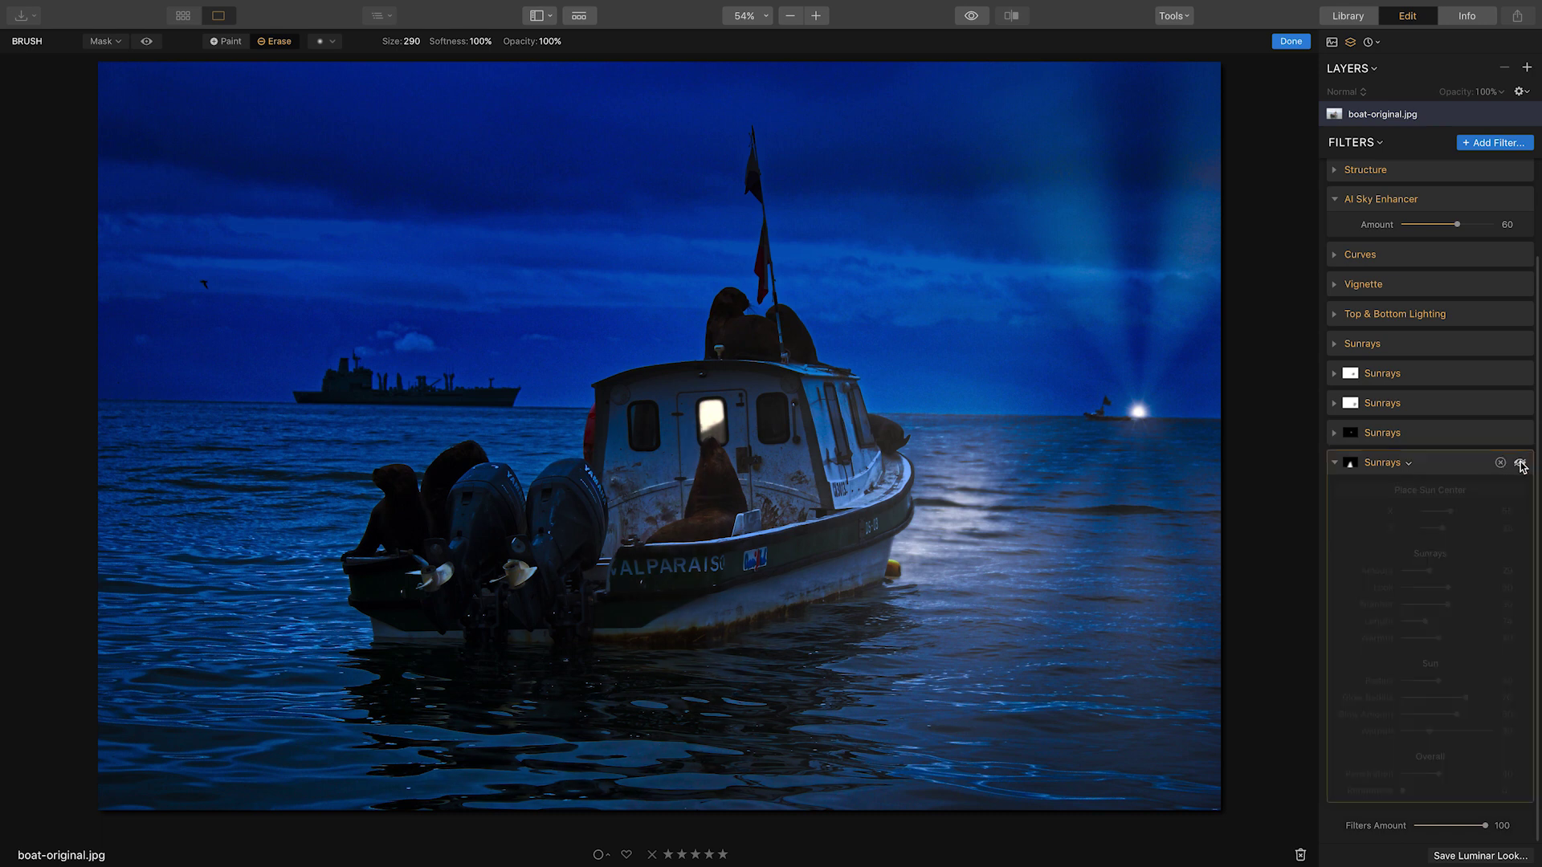
{"action": "left_click", "coordinate": [1521, 464]}
{"action": "left_click", "coordinate": [1429, 463]}
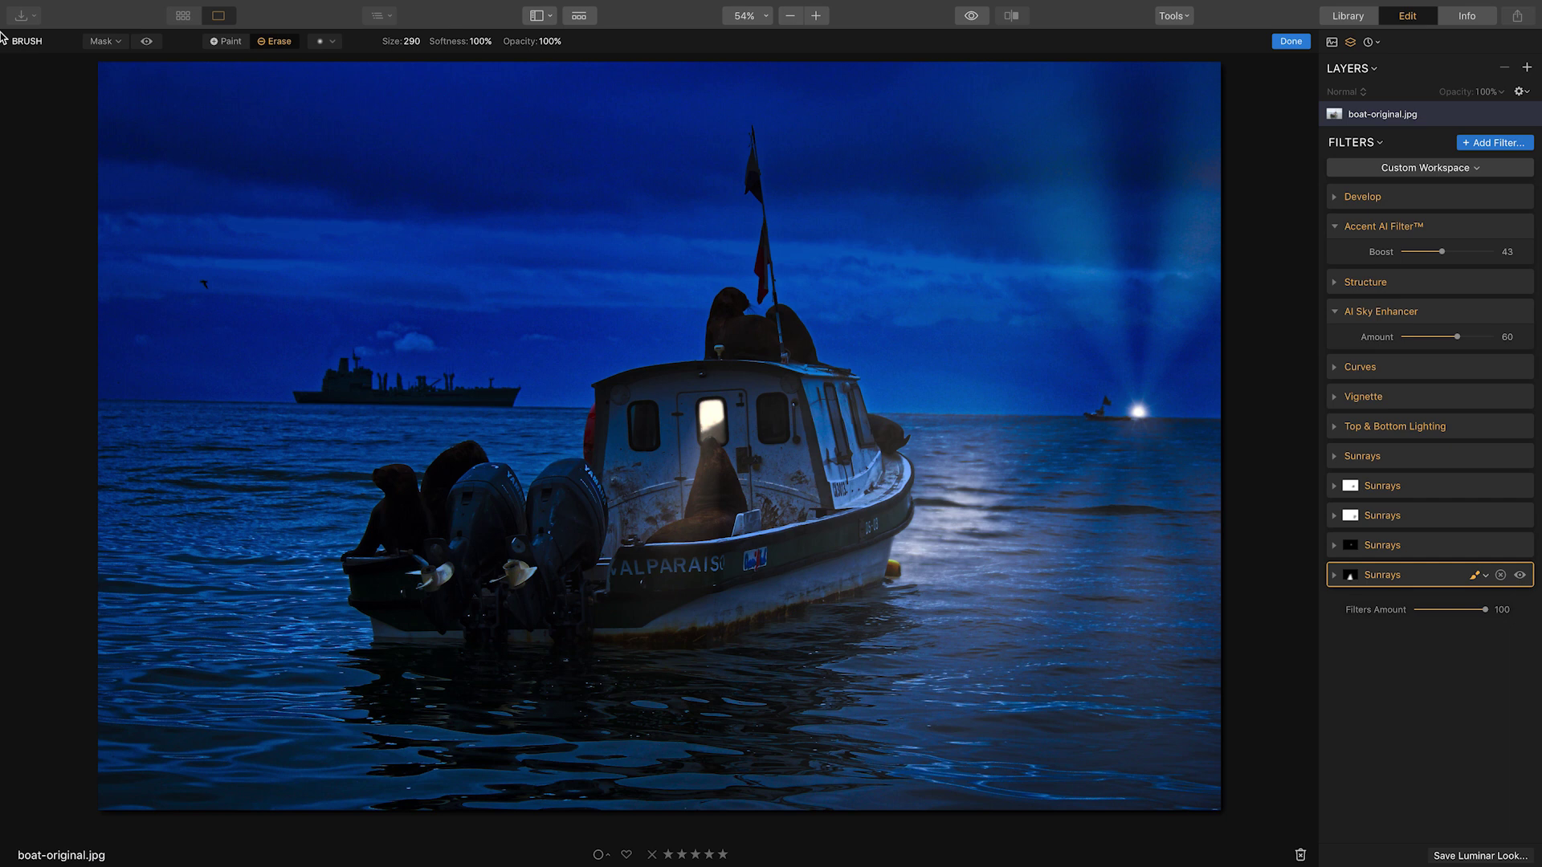
{"action": "left_click", "coordinate": [1377, 652]}
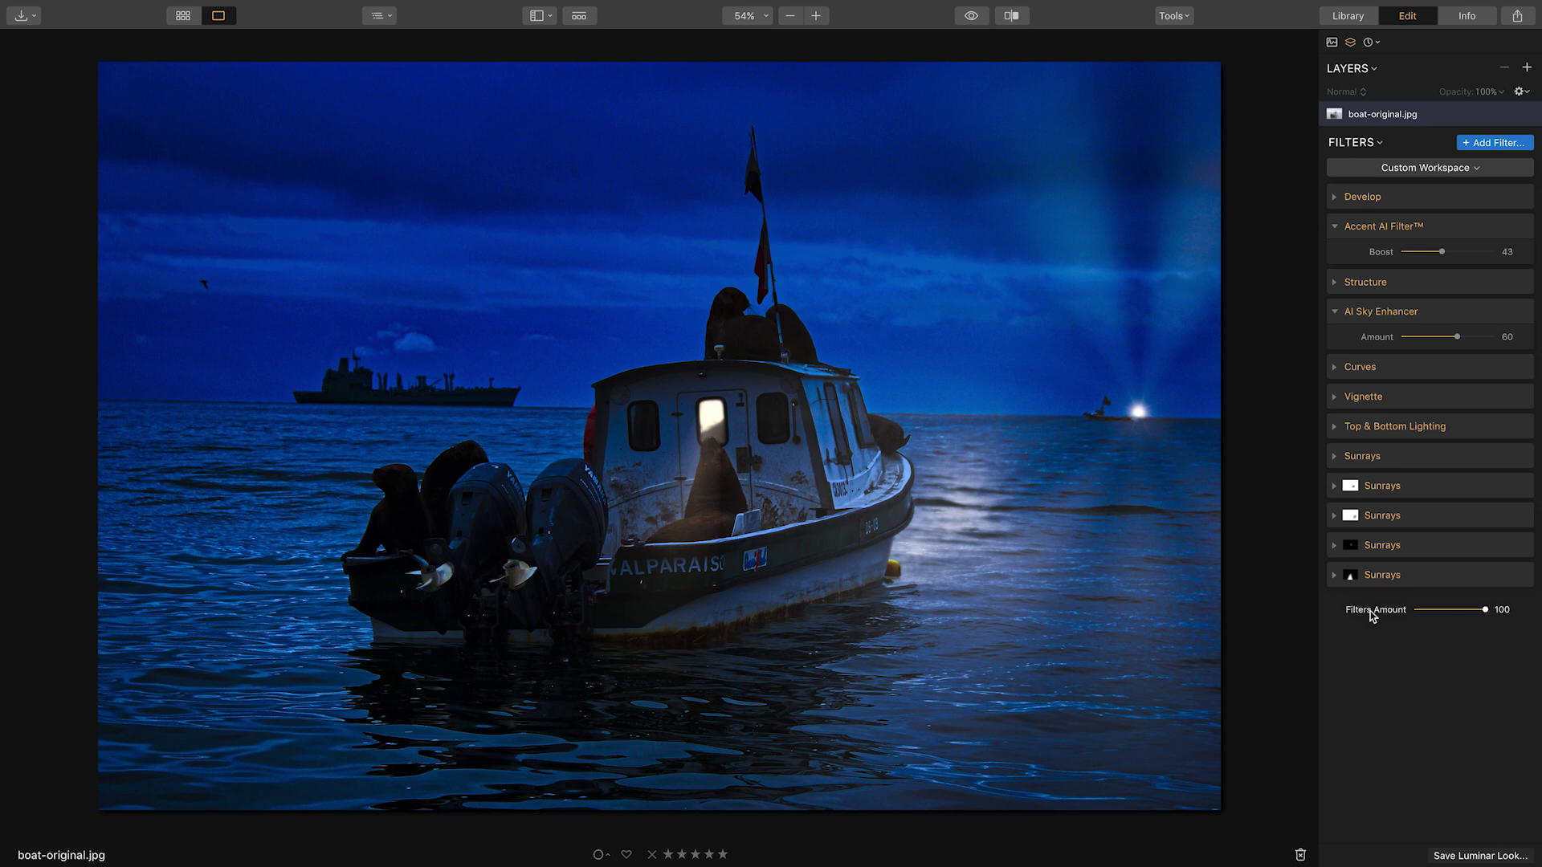
Add a sixth Sunrays filter with its sun center on the left cabin window at X 48, Y 48 and Penetration 100.
{"action": "left_click", "coordinate": [1473, 143]}
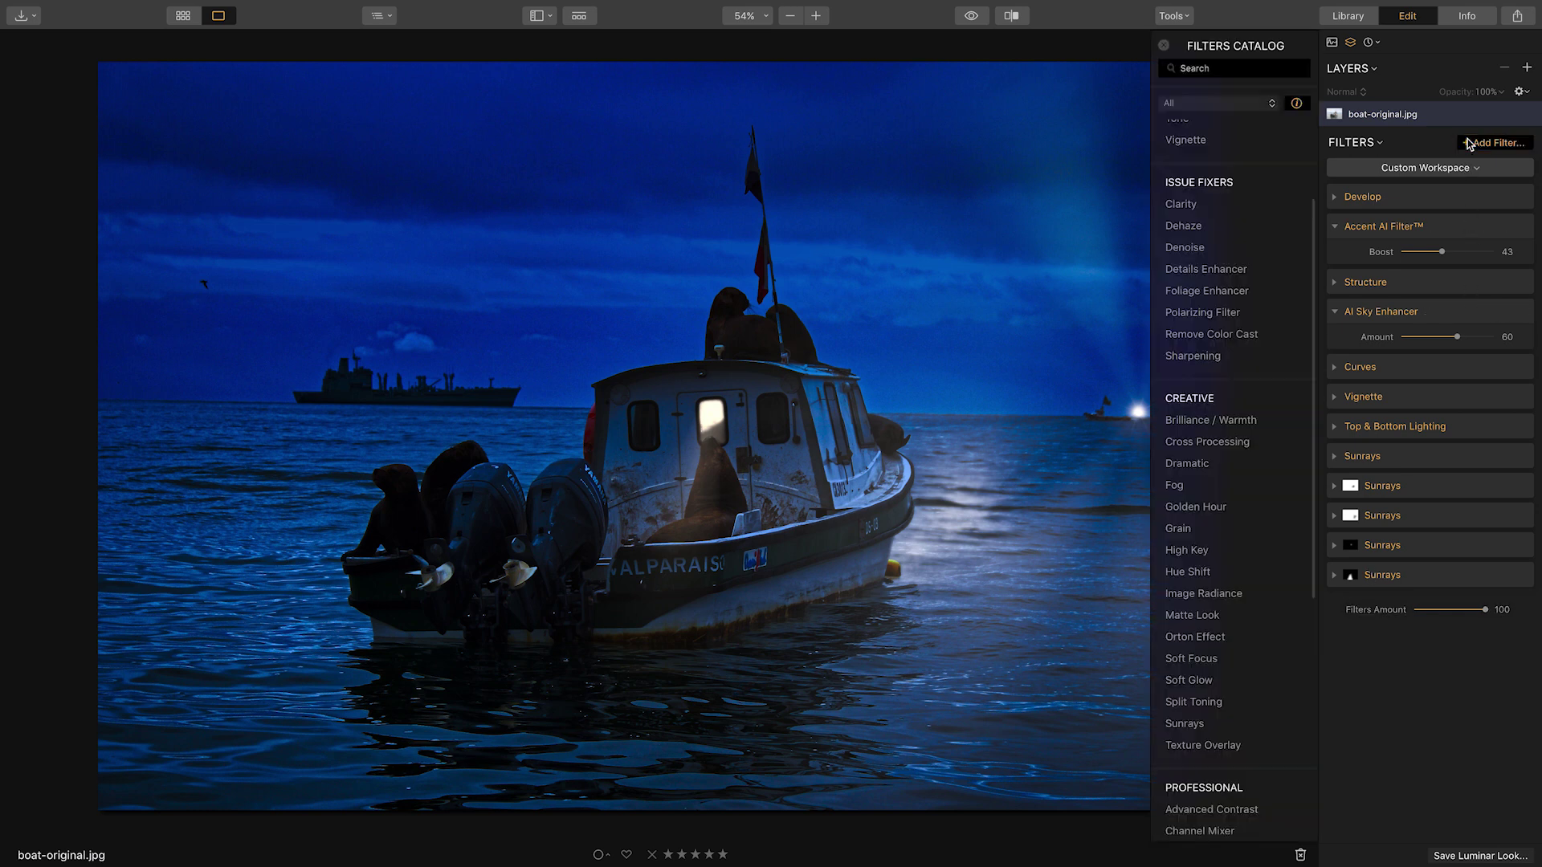
{"action": "left_click", "coordinate": [1184, 716]}
{"action": "left_click", "coordinate": [1429, 631]}
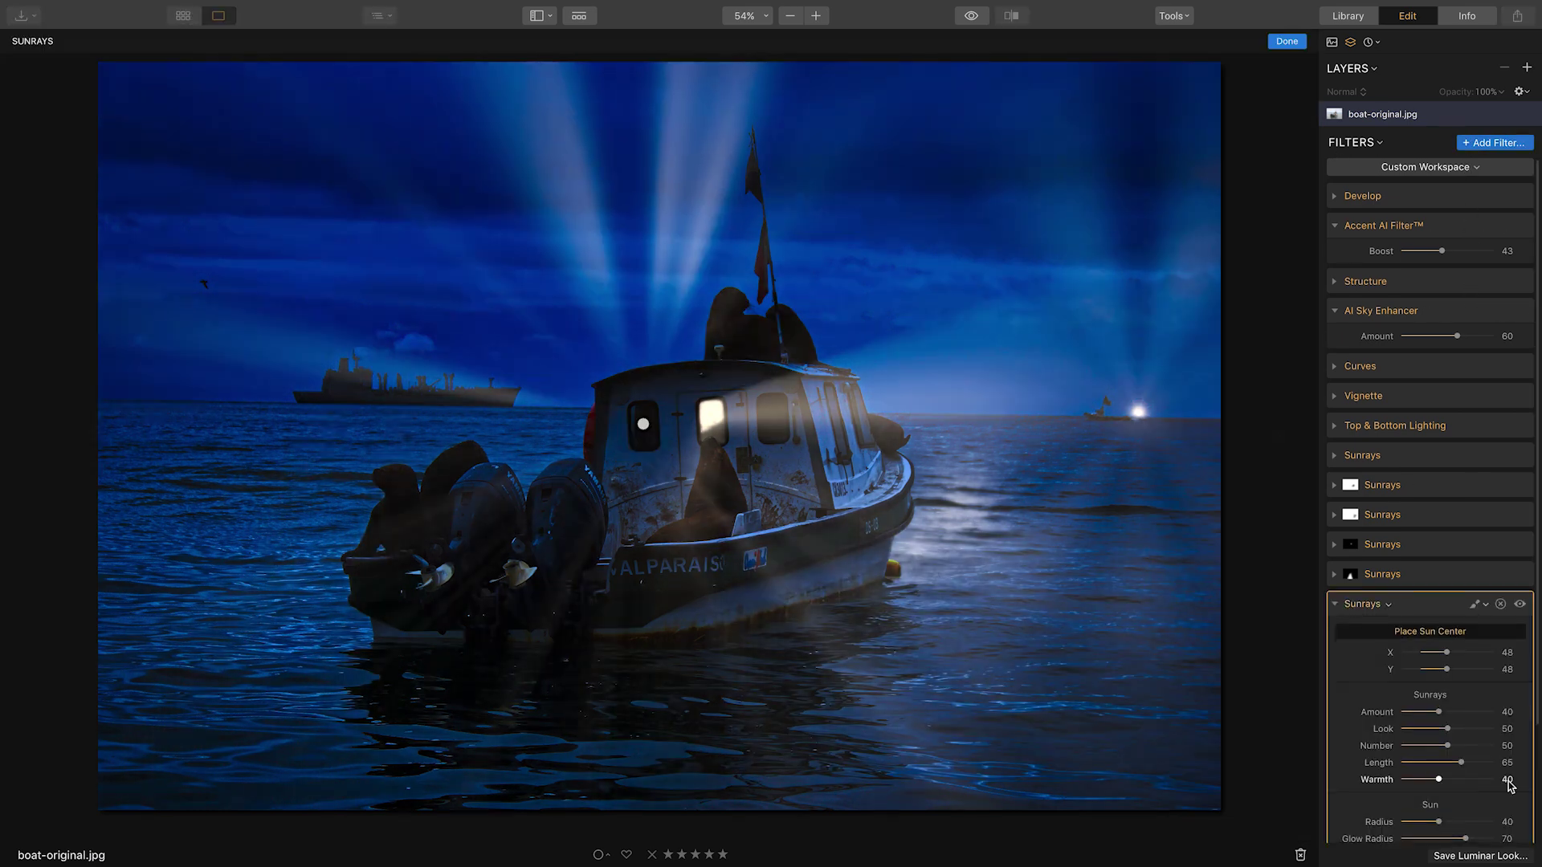
{"action": "left_click", "coordinate": [637, 422]}
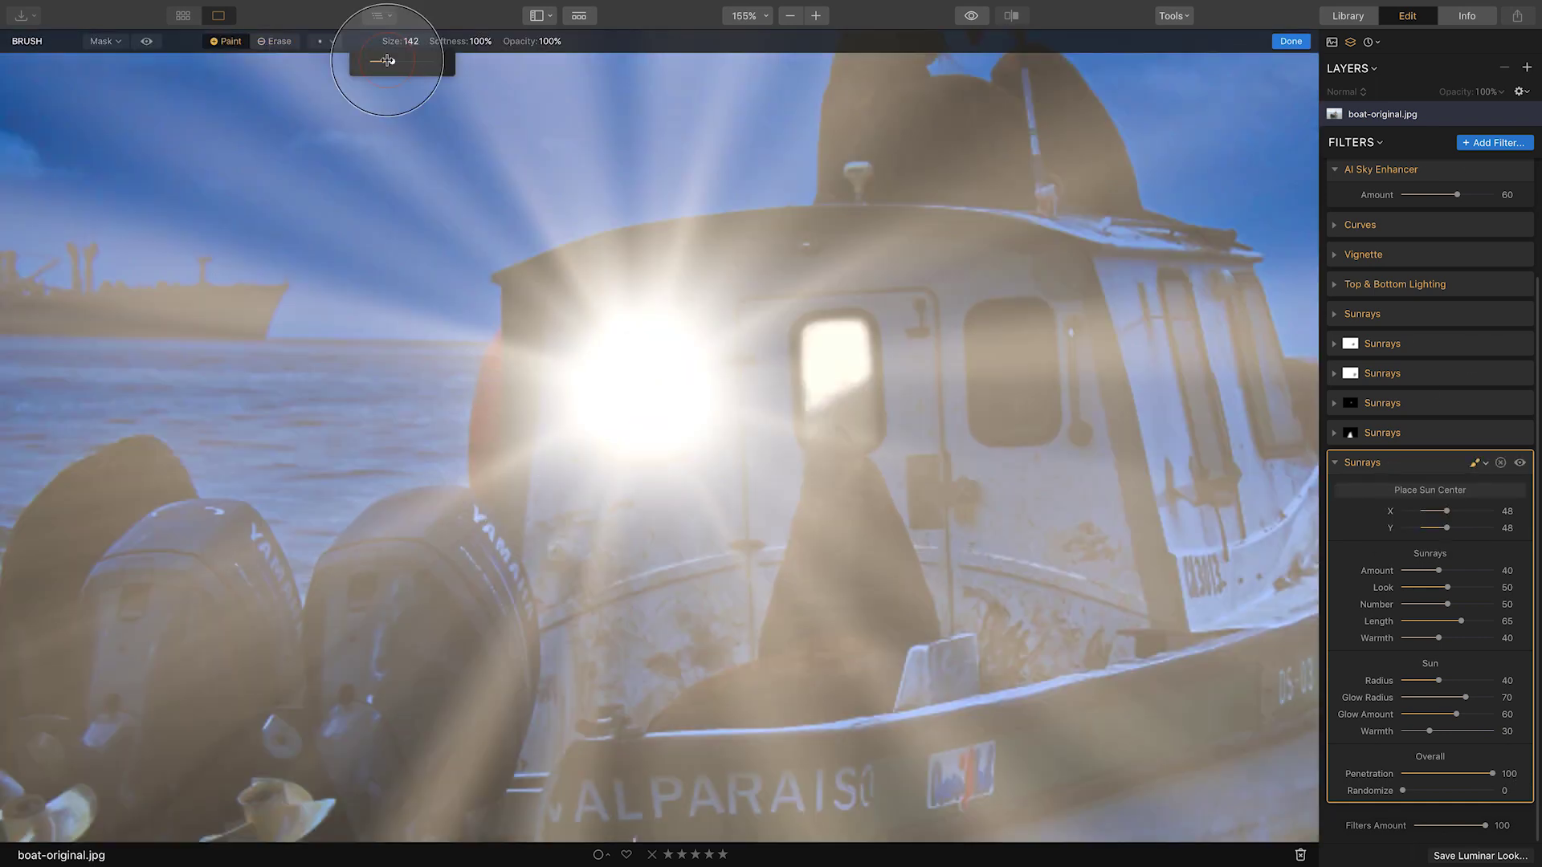
Mask the sixth Sunrays filter to the left cabin window's glass with a size 40 brush, and clean the edges with a size 26 eraser.
{"action": "key", "text": "slash"}
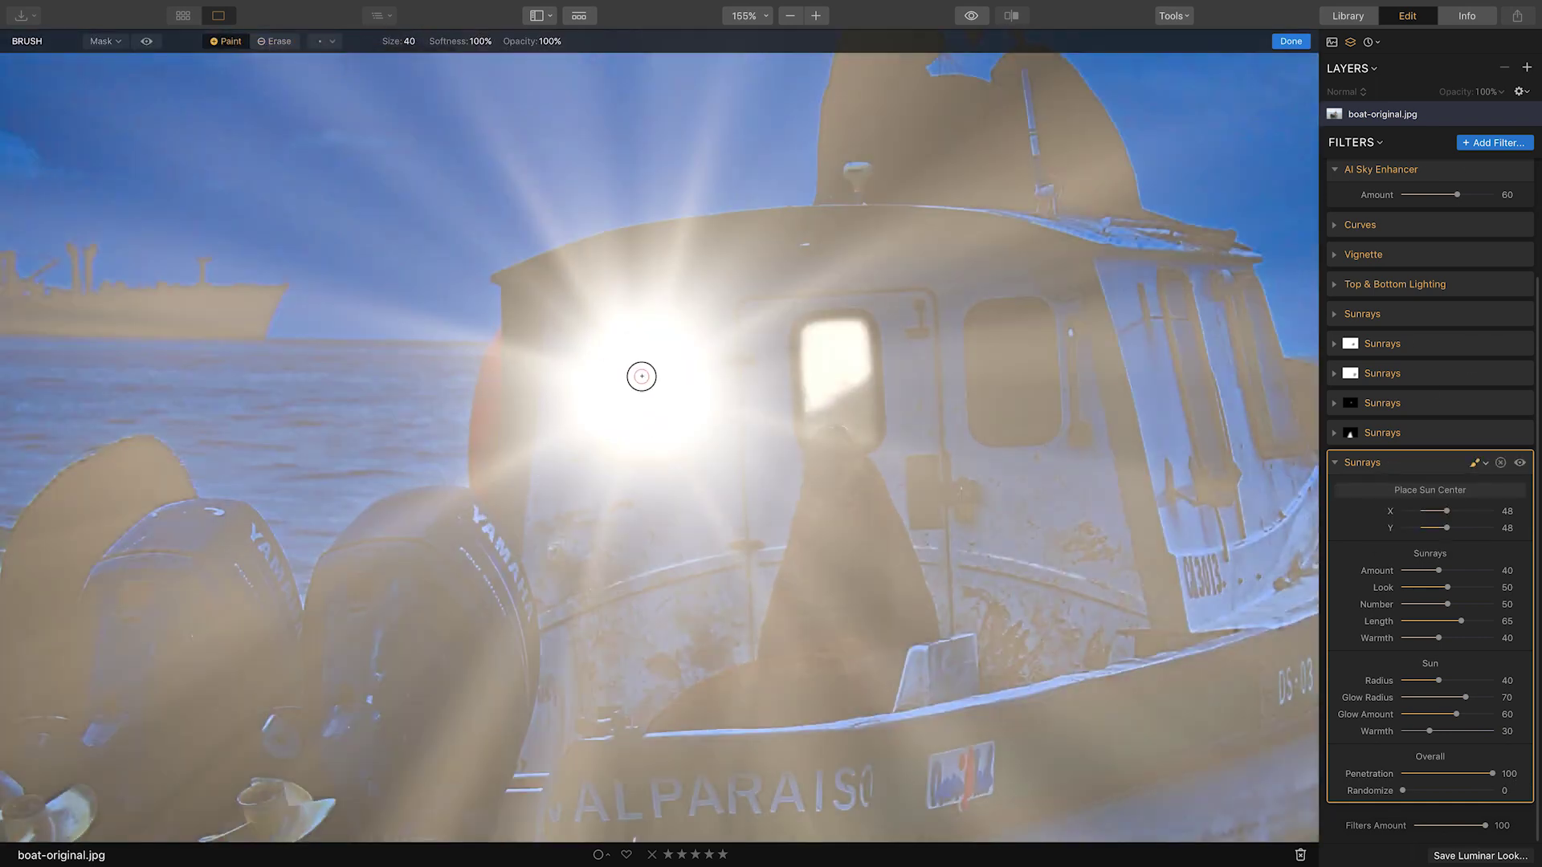
{"action": "mouse_move", "coordinate": [657, 376]}
{"action": "left_mouse_down"}
{"action": "mouse_move", "coordinate": [651, 341]}
{"action": "mouse_move", "coordinate": [623, 424]}
{"action": "mouse_move", "coordinate": [652, 439]}
{"action": "mouse_move", "coordinate": [651, 353]}
{"action": "left_mouse_up"}
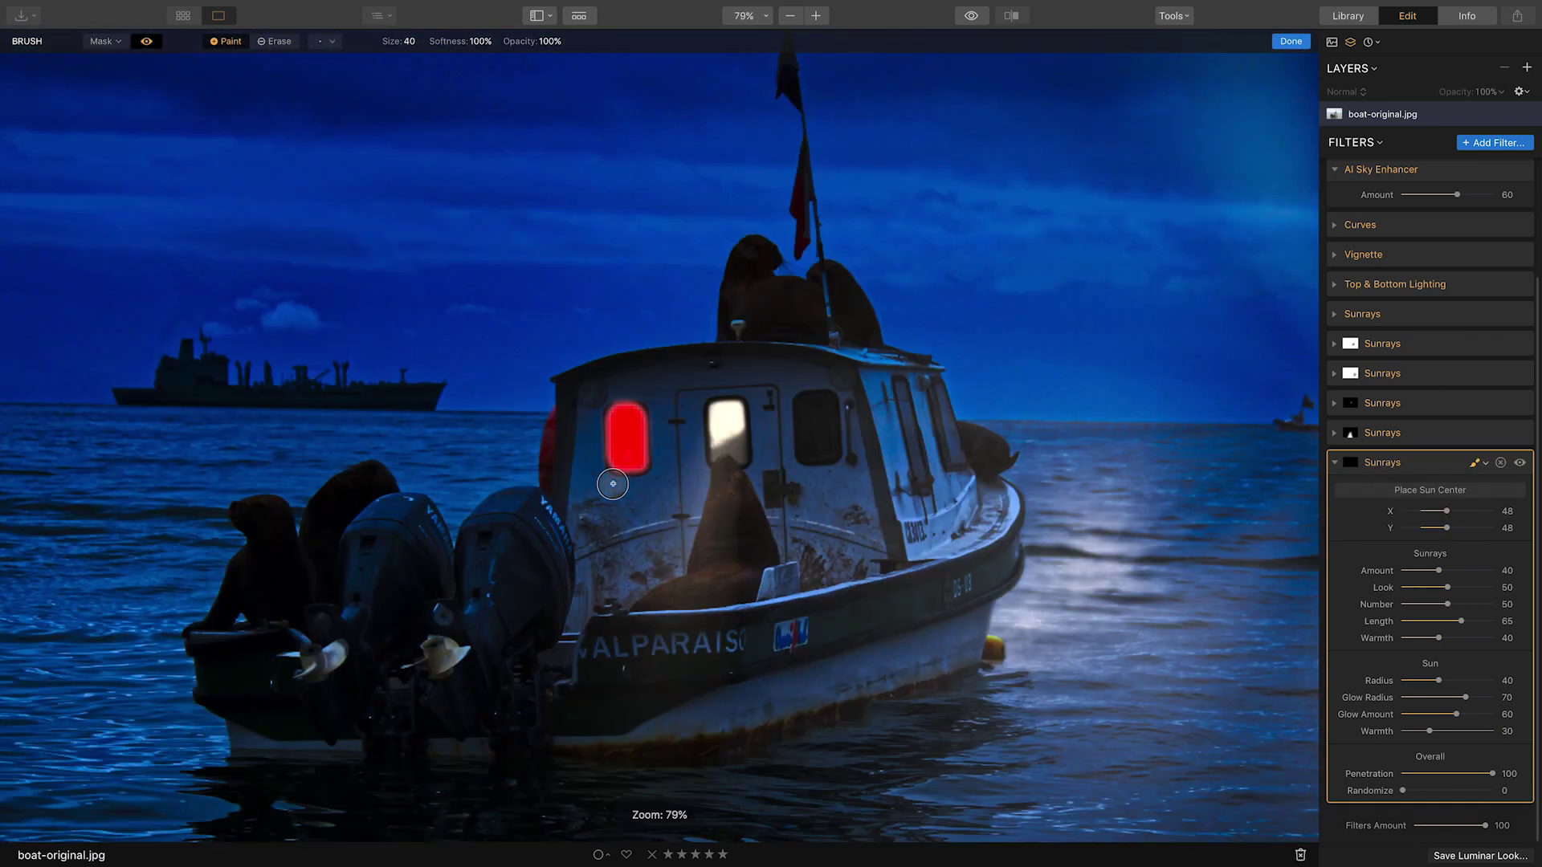
{"action": "left_click", "coordinate": [327, 41]}
{"action": "left_click_drag", "start_coordinate": [333, 92], "coordinate": [336, 93]}
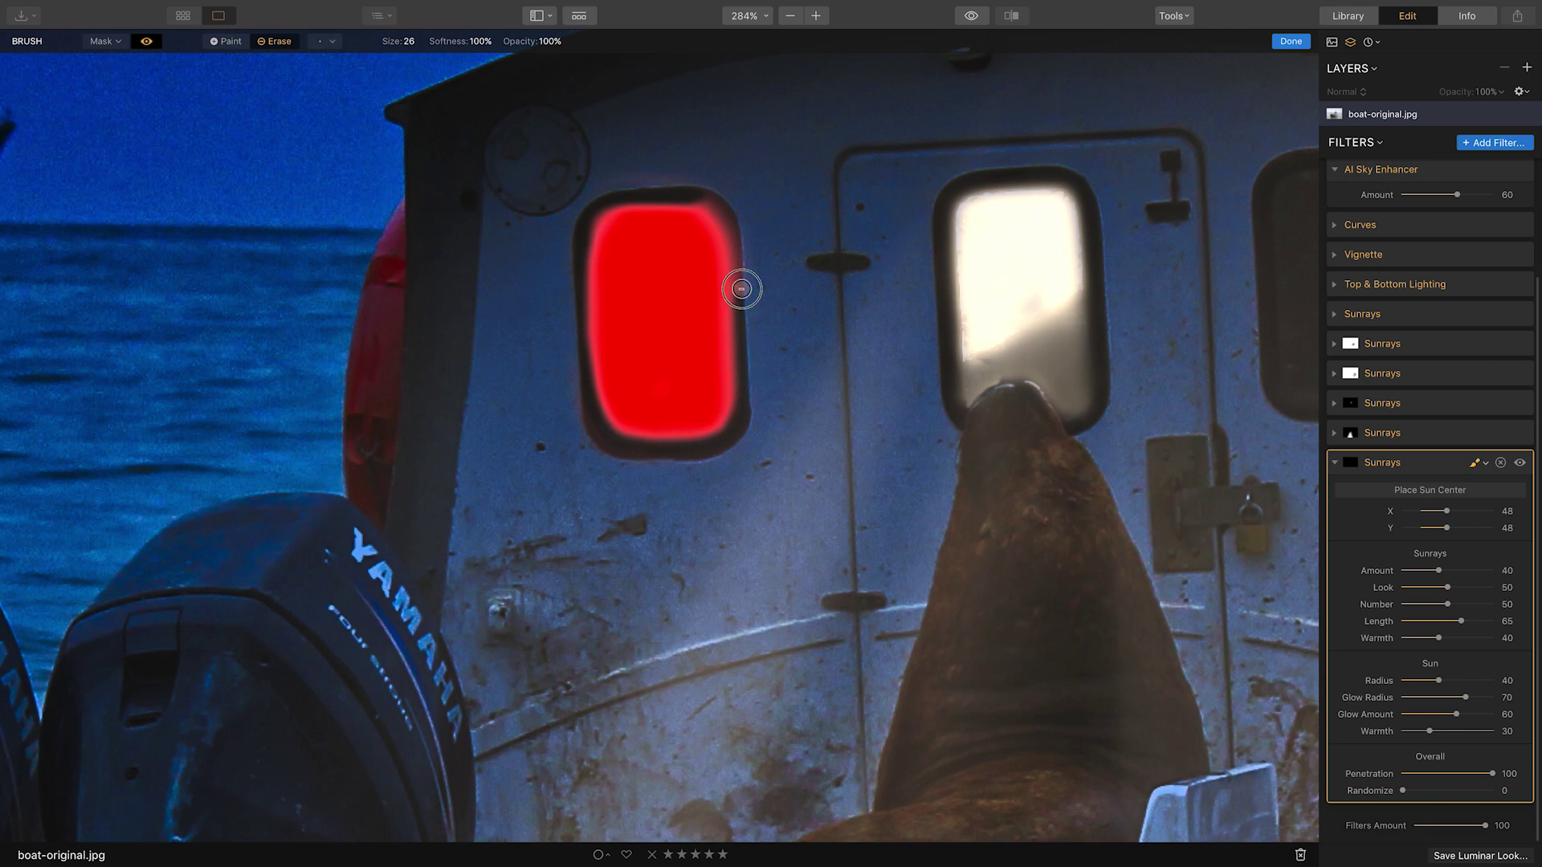
{"action": "key", "text": "slash"}
{"action": "key", "text": "super+0"}
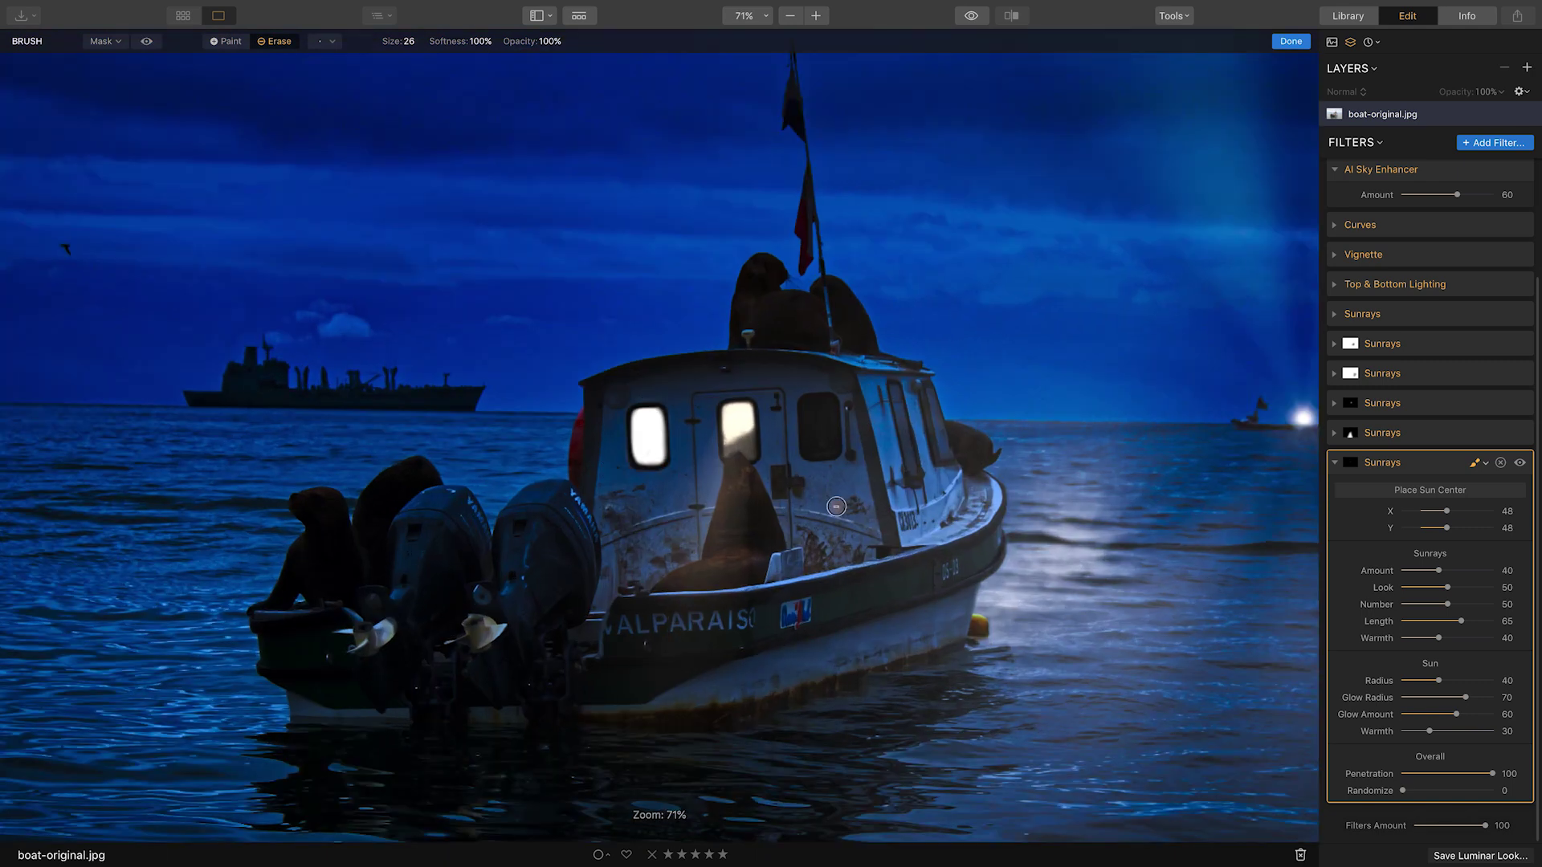
Set the sixth Sunrays filter's blend mode to Soft Light and collapse the filter.
{"action": "left_click", "coordinate": [1410, 465]}
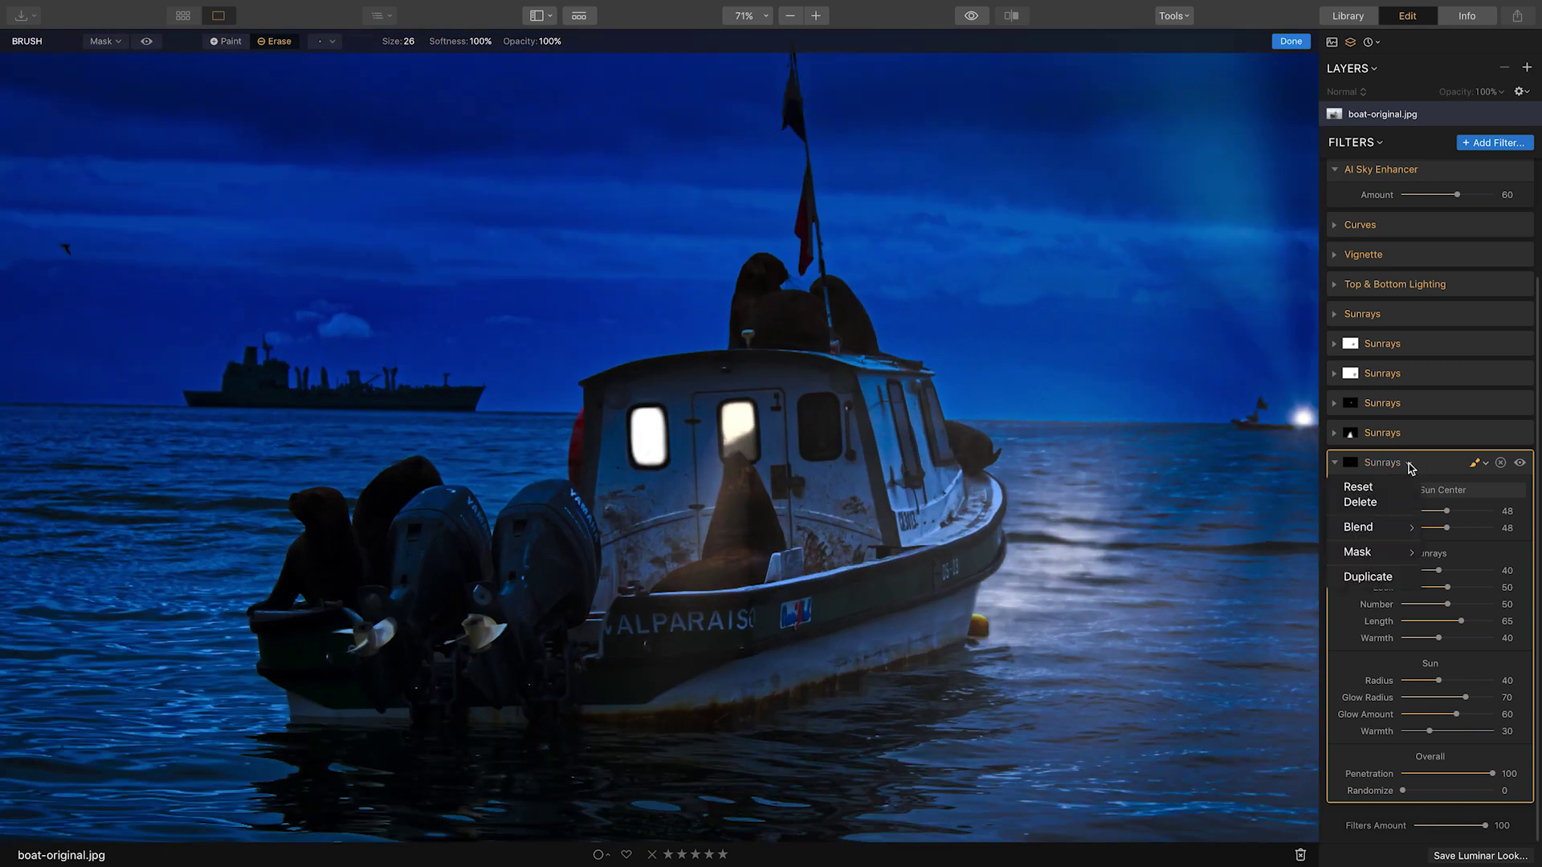
{"action": "mouse_move", "coordinate": [1391, 534]}
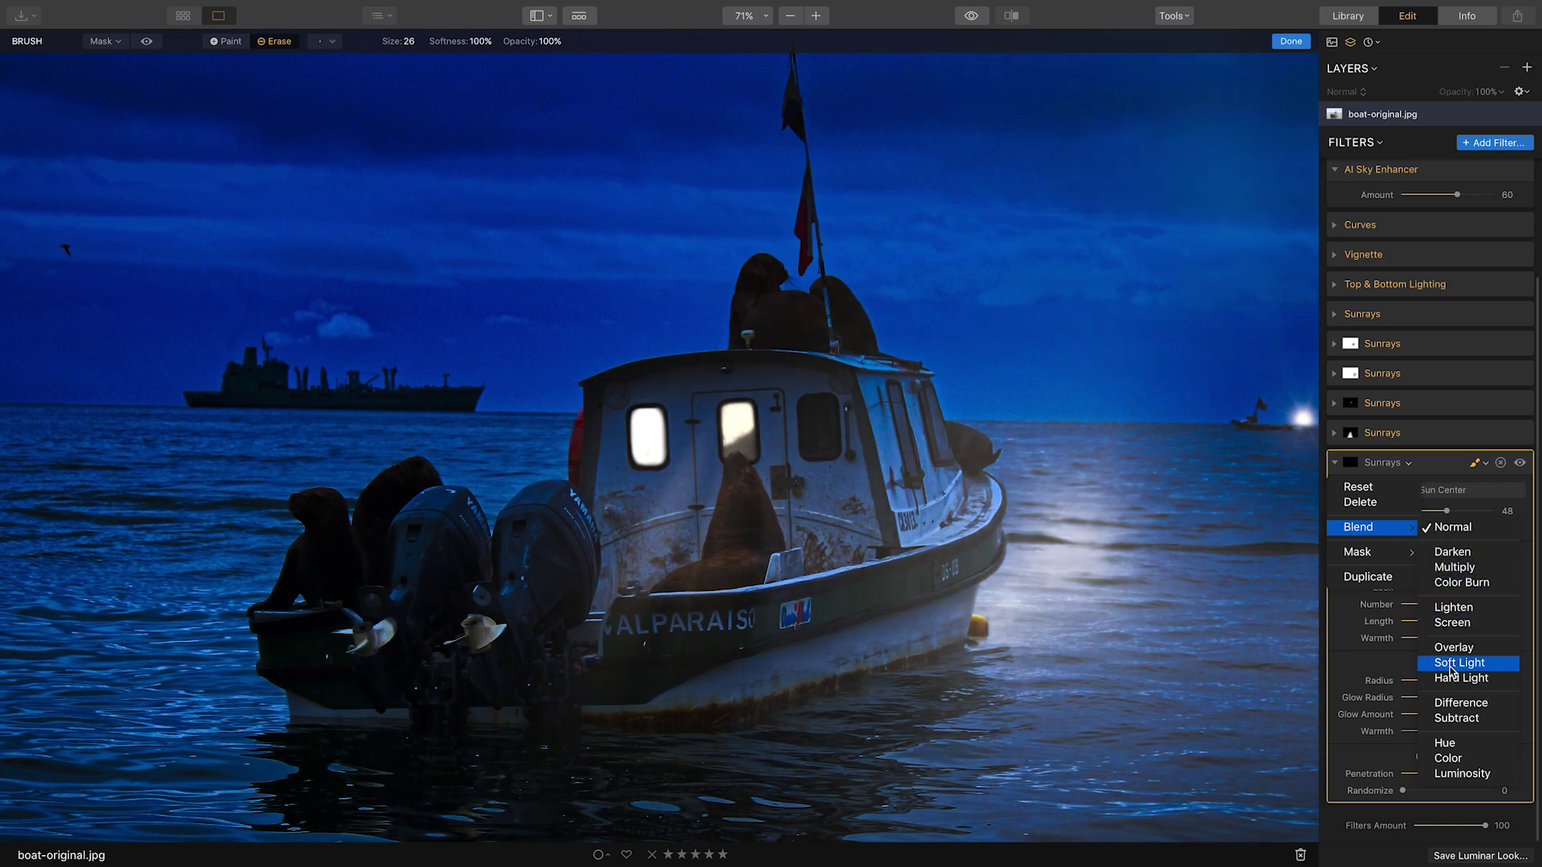
{"action": "left_click", "coordinate": [1452, 664]}
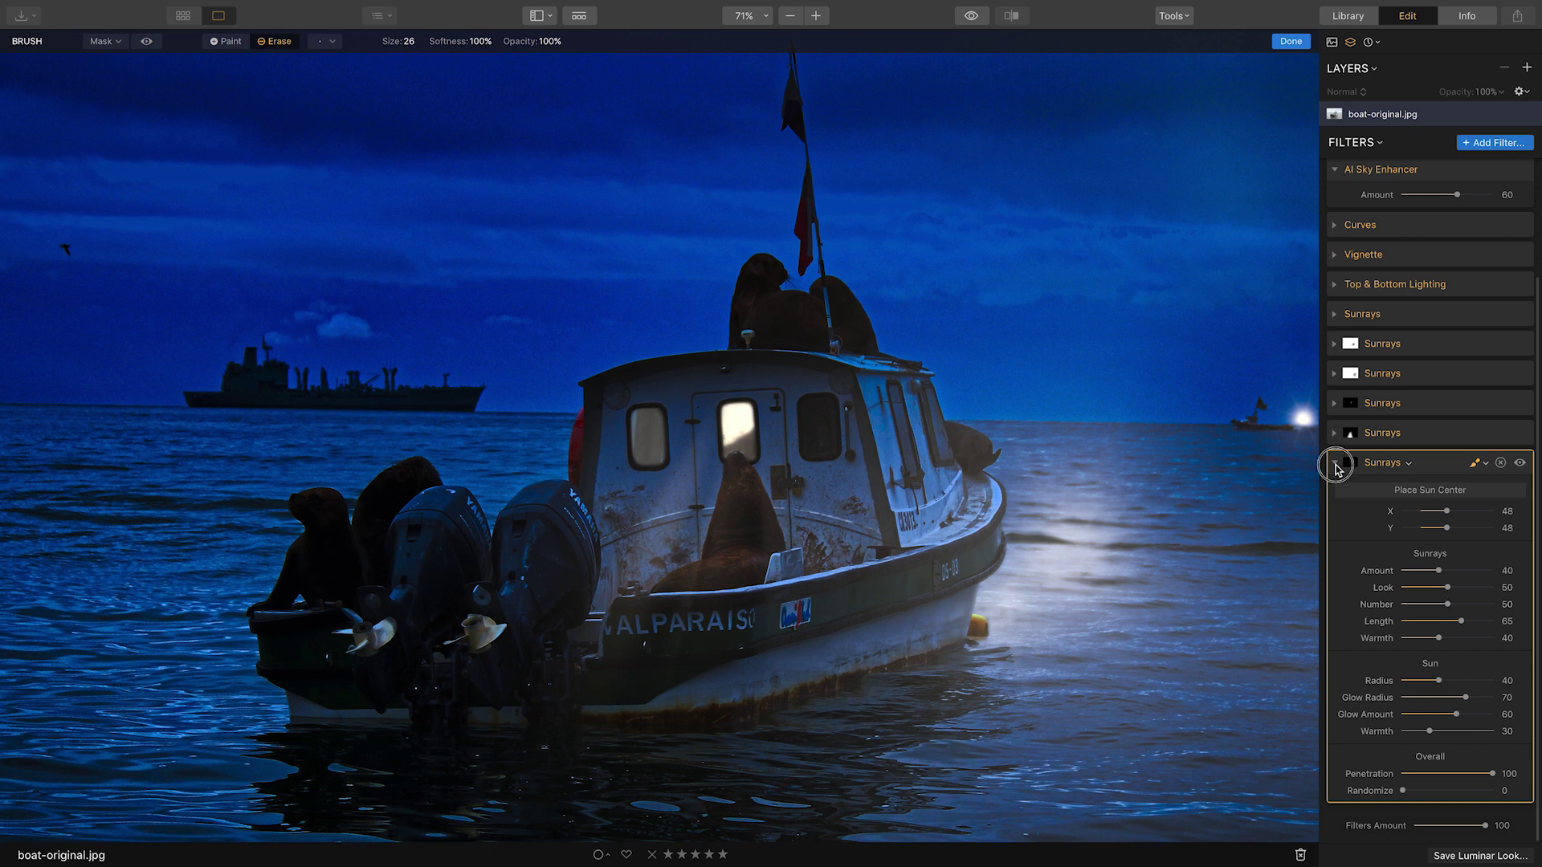
{"action": "left_click", "coordinate": [1335, 464]}
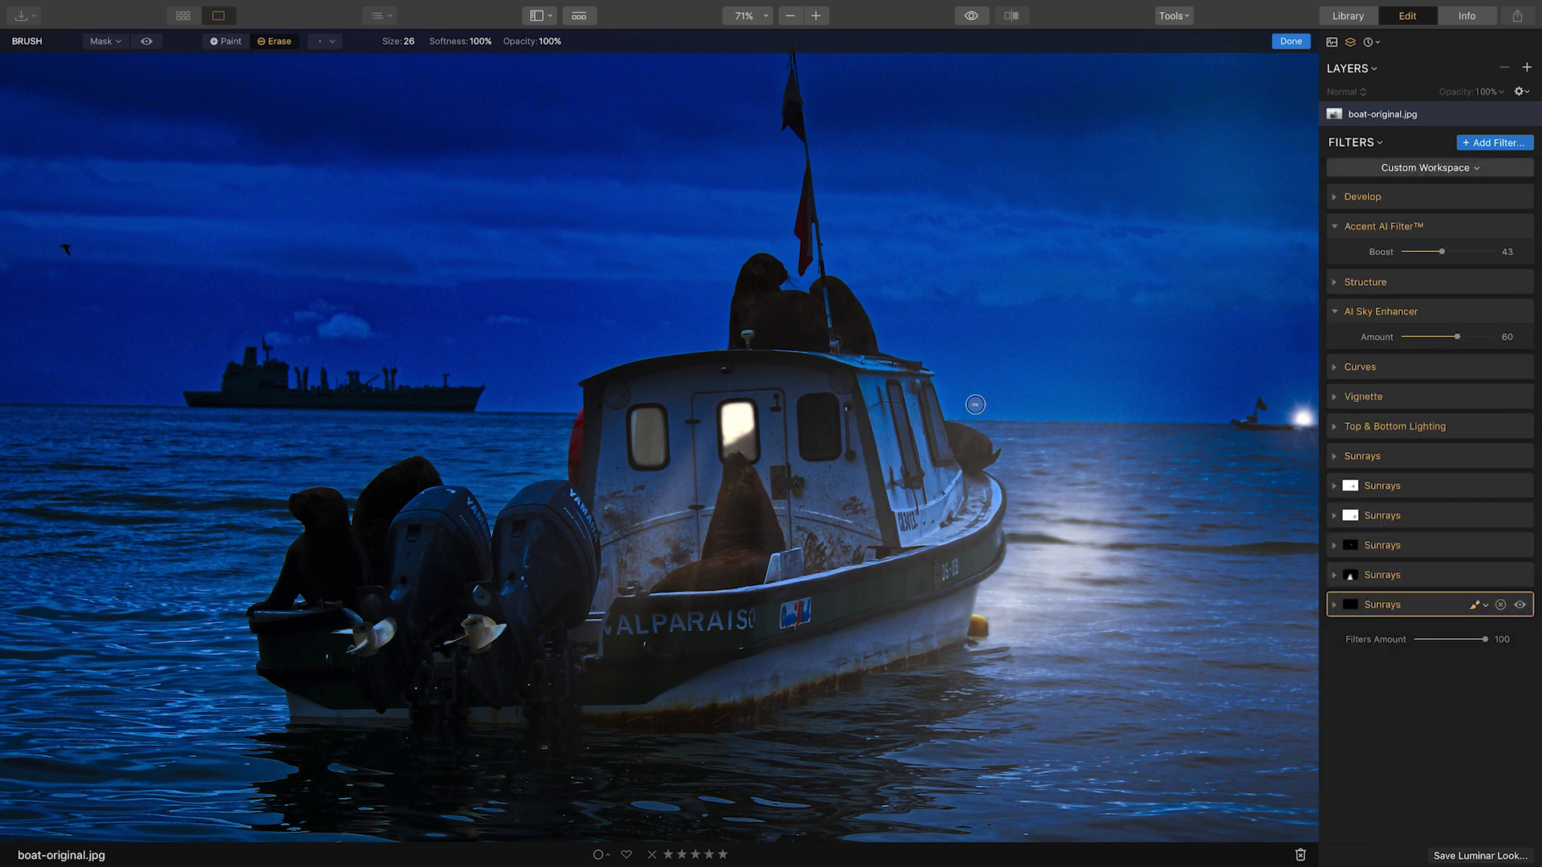
Add a seventh Sunrays filter with its sun center on the right rear cabin window at X 60, Y 47 and Penetration 99.
{"action": "left_click", "coordinate": [1494, 142]}
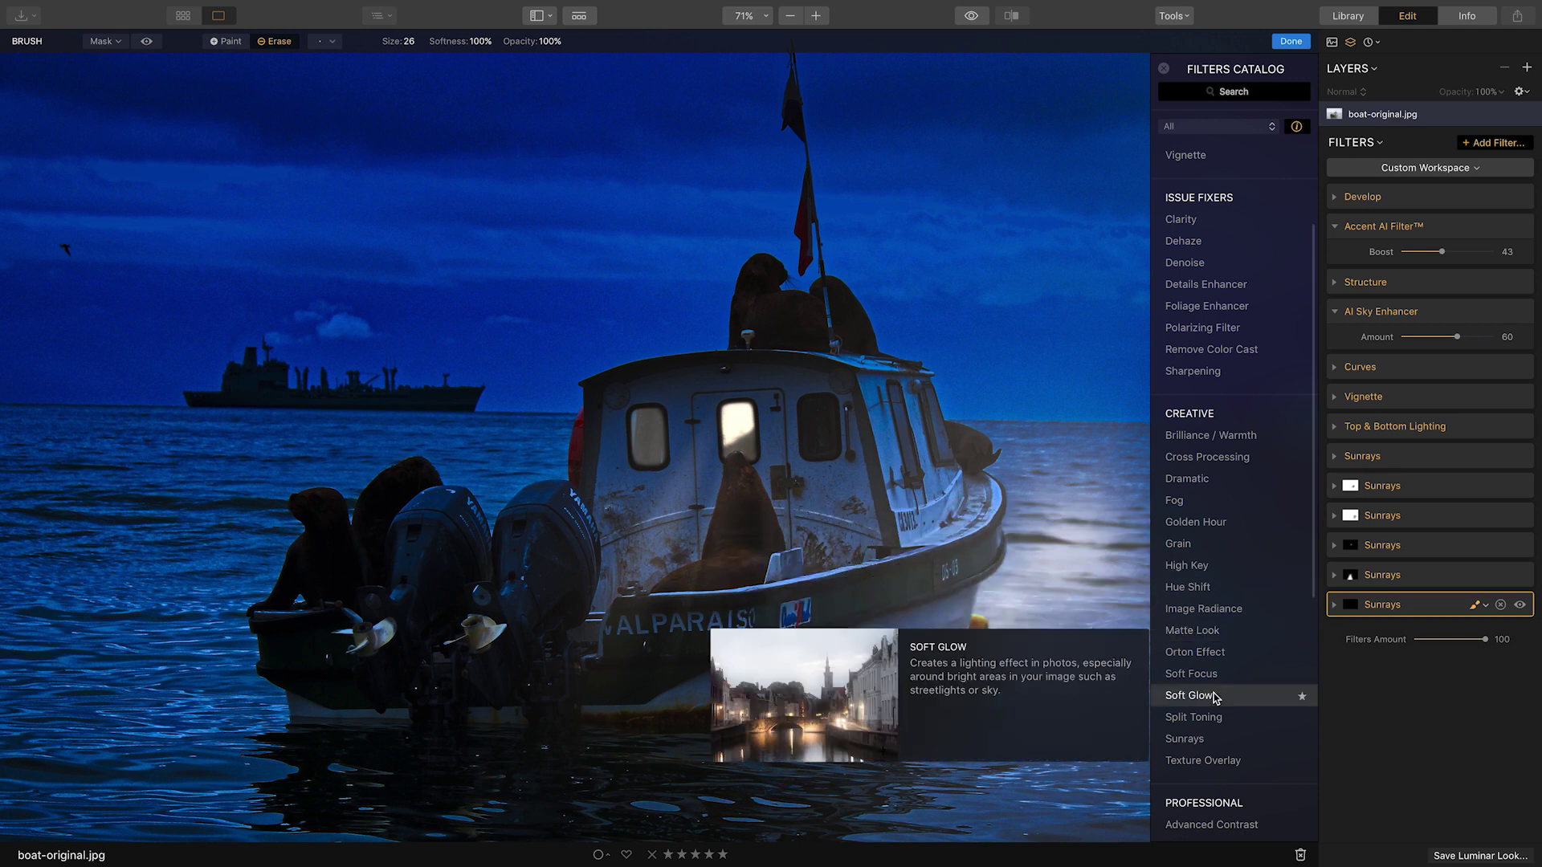
{"action": "left_click", "coordinate": [1217, 737]}
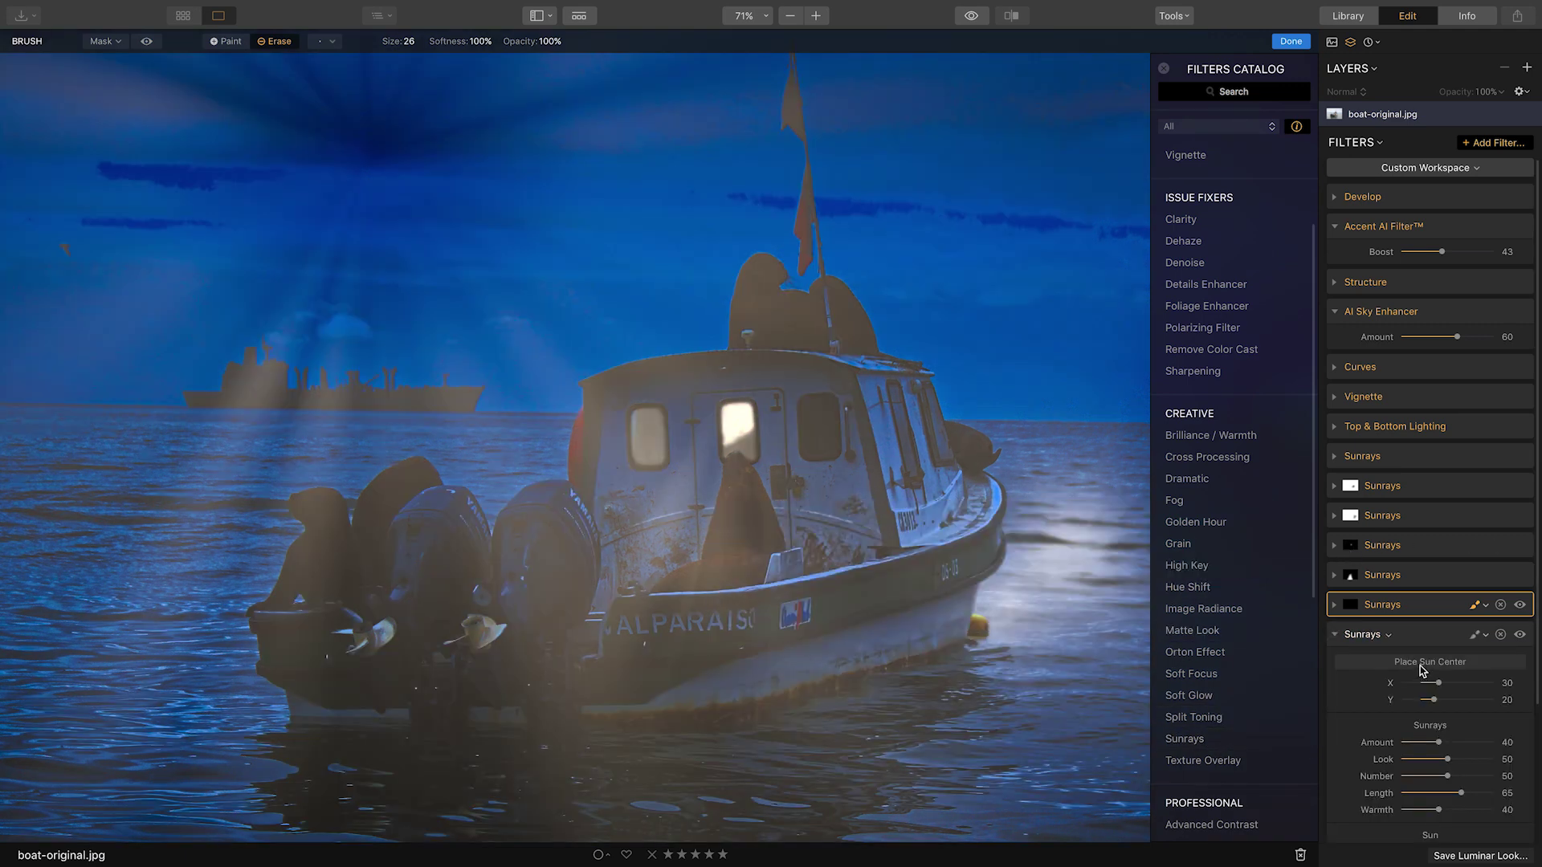
{"action": "key", "text": "ctrl+z"}
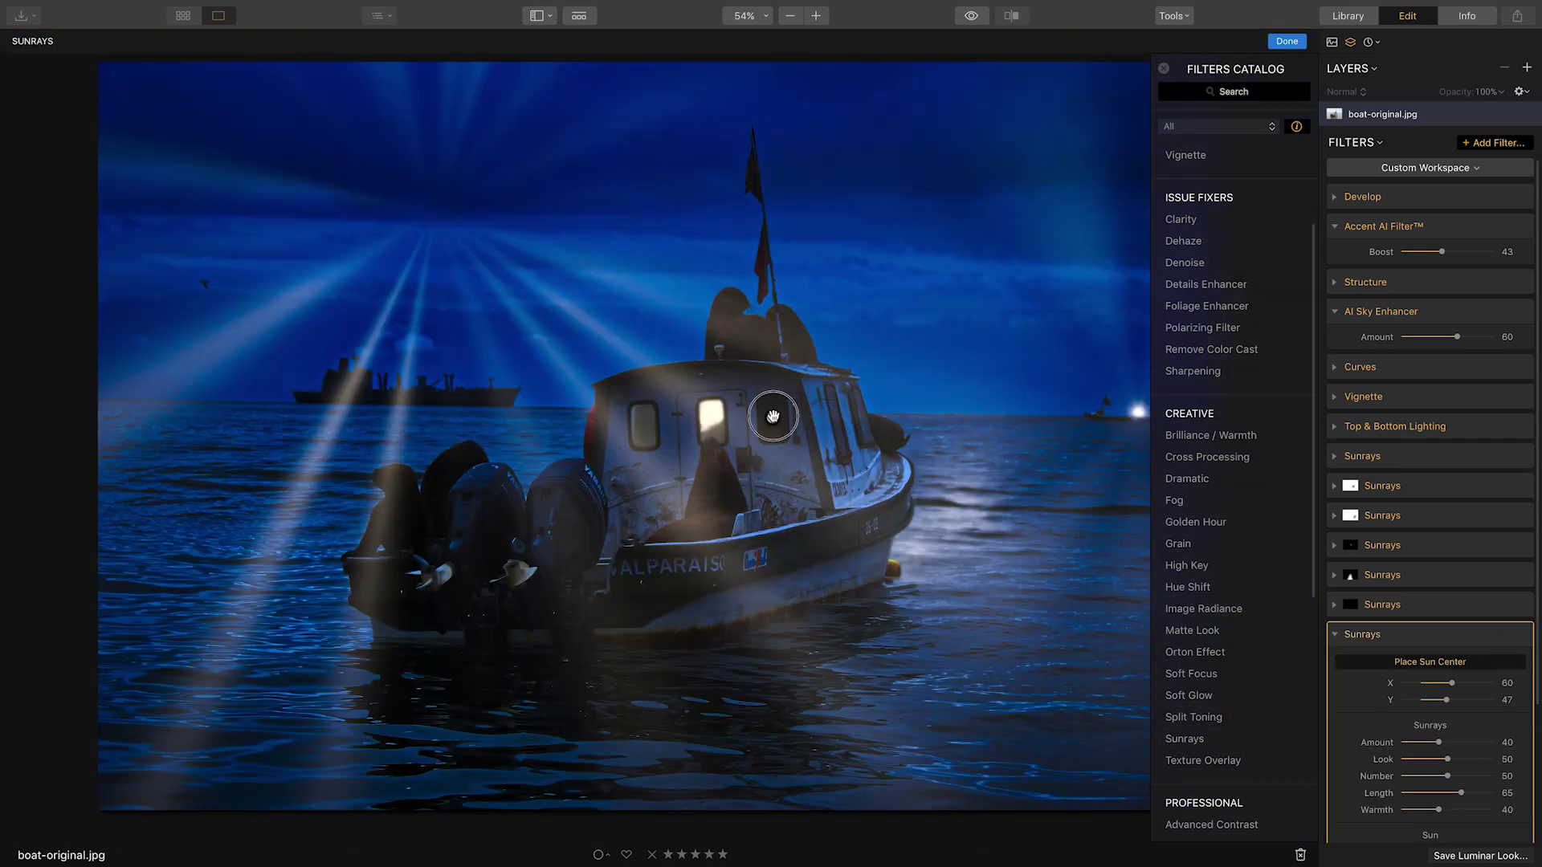
{"action": "left_click_drag", "start_coordinate": [1447, 774], "coordinate": [1492, 774]}
Mask the seventh Sunrays filter to the right rear cabin window's glass with a size 26 brush, and hide the mask overlay.
{"action": "left_click", "coordinate": [1475, 463]}
{"action": "scroll", "coordinate": [762, 411], "scroll_direction": "up", "scroll_amount": 5}
{"action": "left_click_drag", "start_coordinate": [772, 361], "coordinate": [860, 515]}
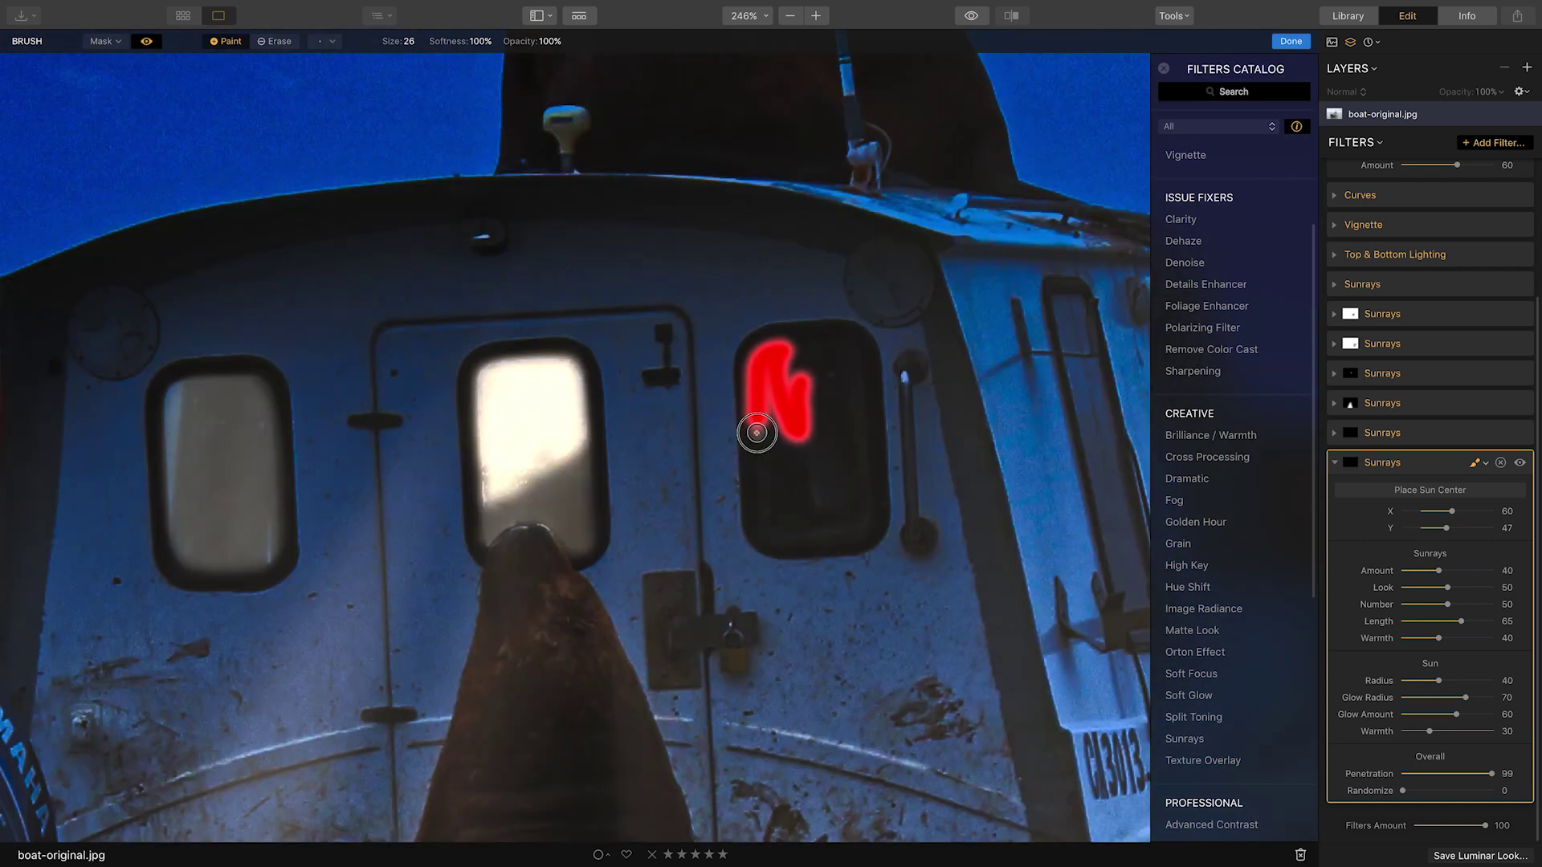
{"action": "mouse_move", "coordinate": [754, 431]}
{"action": "left_mouse_down"}
{"action": "mouse_move", "coordinate": [784, 348]}
{"action": "mouse_move", "coordinate": [850, 503]}
{"action": "mouse_move", "coordinate": [782, 349]}
{"action": "left_mouse_up"}
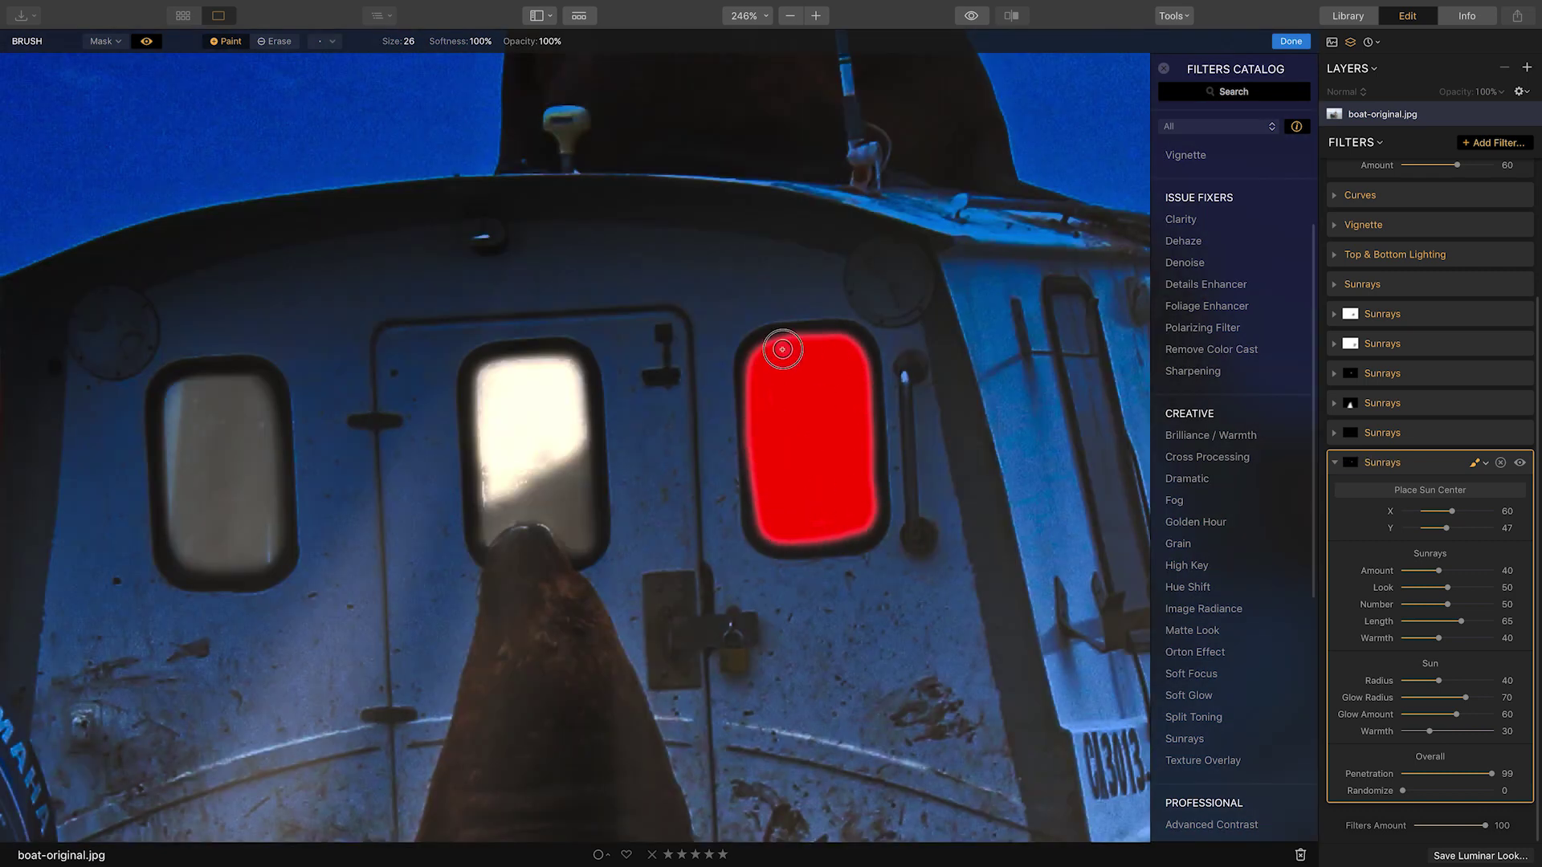
{"action": "key", "text": "slash"}
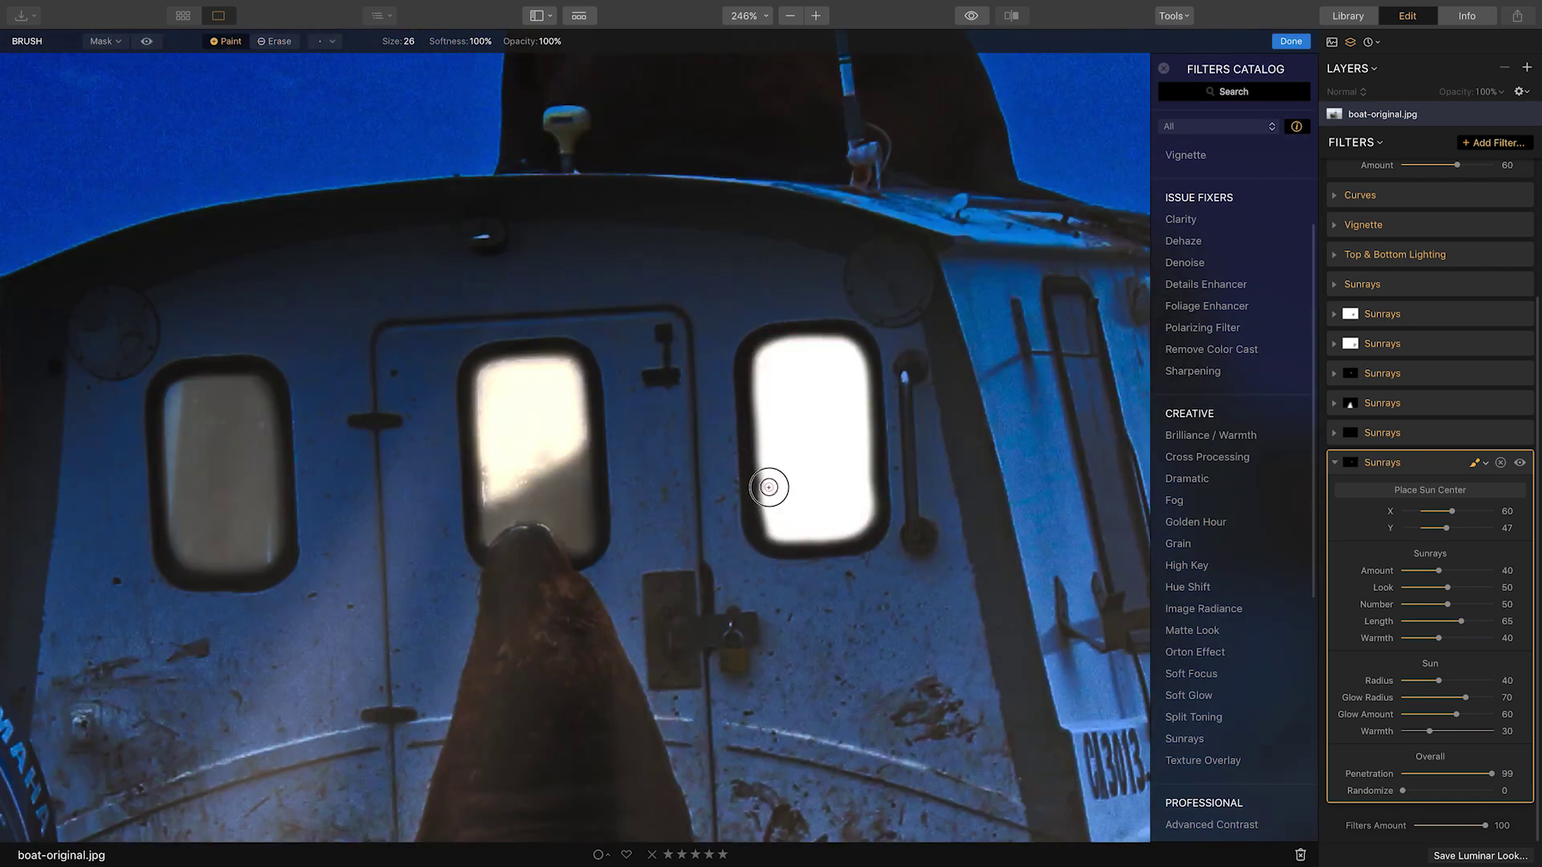
Set the seventh Sunrays filter's blend mode to Soft Light, fit the image in view, and collapse the filter.
{"action": "key", "text": "super+0"}
{"action": "left_click", "coordinate": [1408, 463]}
{"action": "left_click", "coordinate": [1462, 669]}
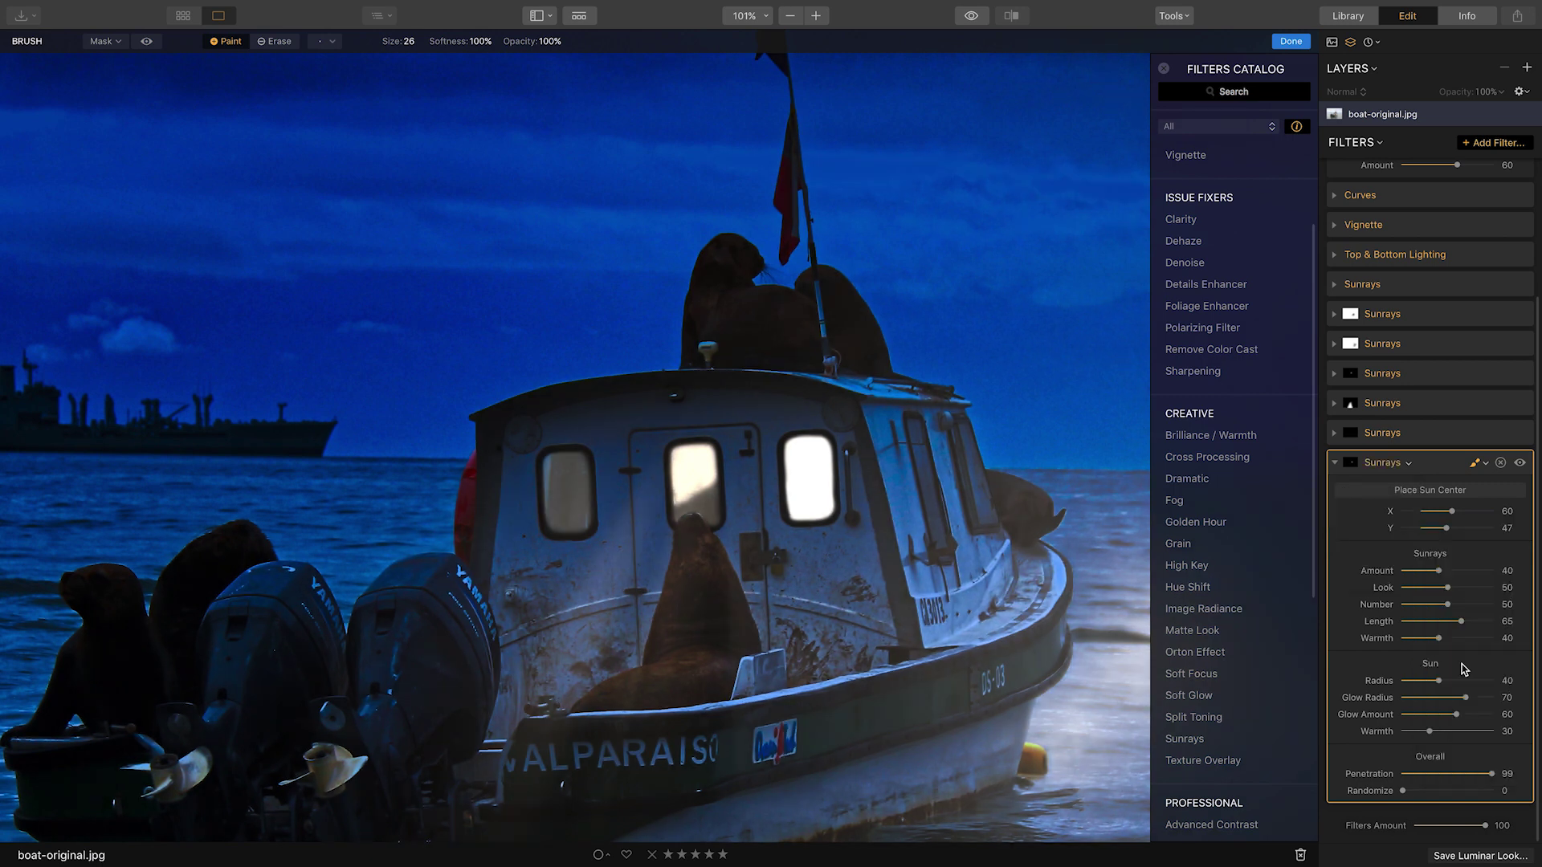
{"action": "key", "text": "super+0"}
{"action": "scroll", "coordinate": [1430, 562], "scroll_direction": "up", "scroll_amount": 3}
{"action": "left_click", "coordinate": [1337, 641]}
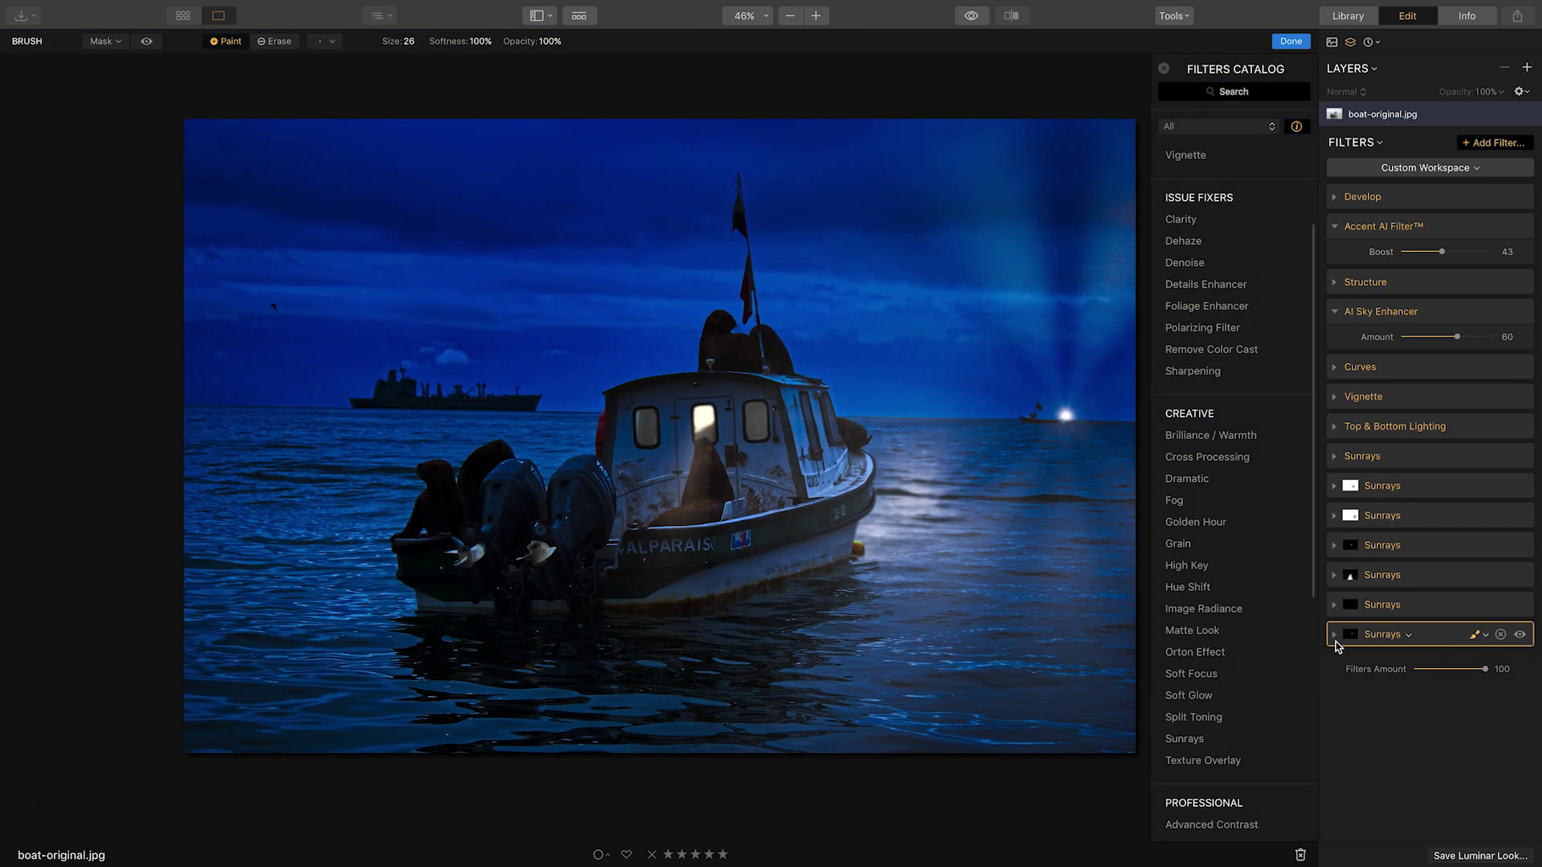
Add an Exposure filter and set its Exposure to 3.20.
{"action": "mouse_move", "coordinate": [1212, 697]}
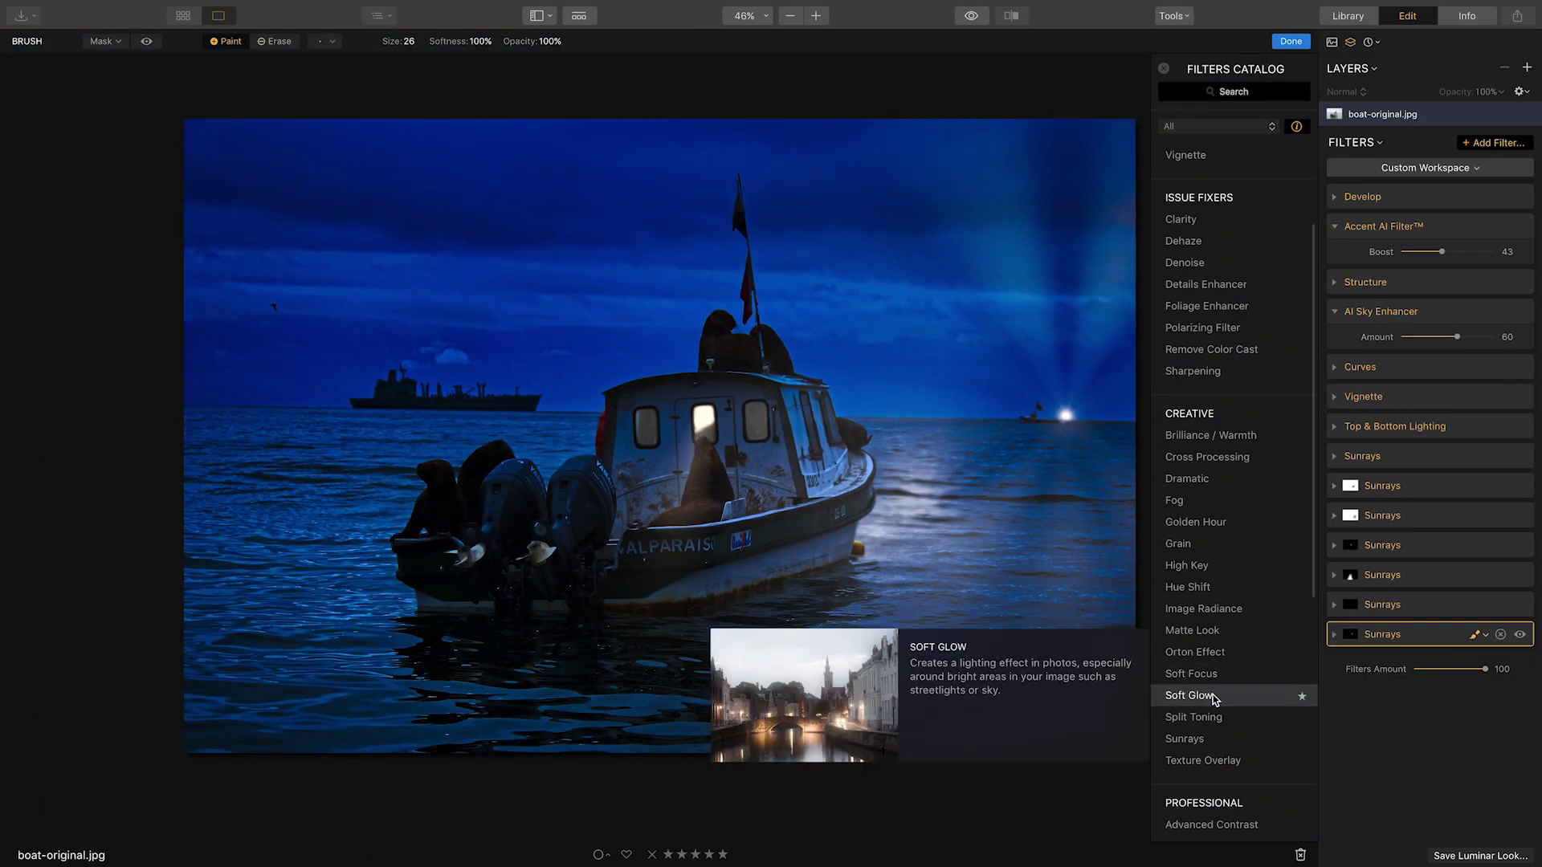
{"action": "scroll", "coordinate": [1222, 704], "scroll_direction": "down", "scroll_amount": 8}
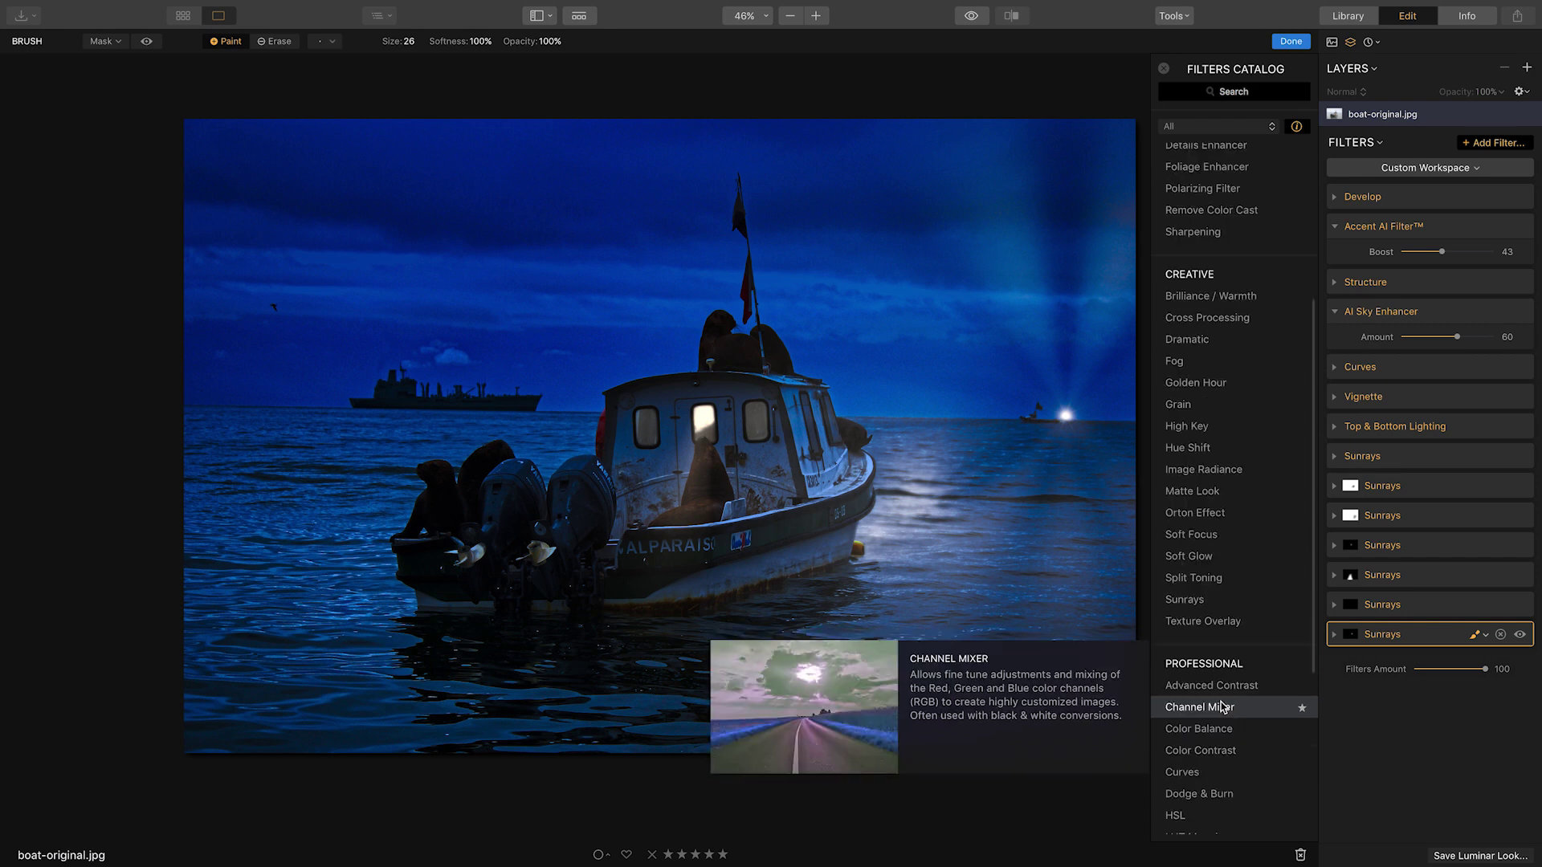
{"action": "scroll", "coordinate": [1221, 707], "scroll_direction": "down", "scroll_amount": 2}
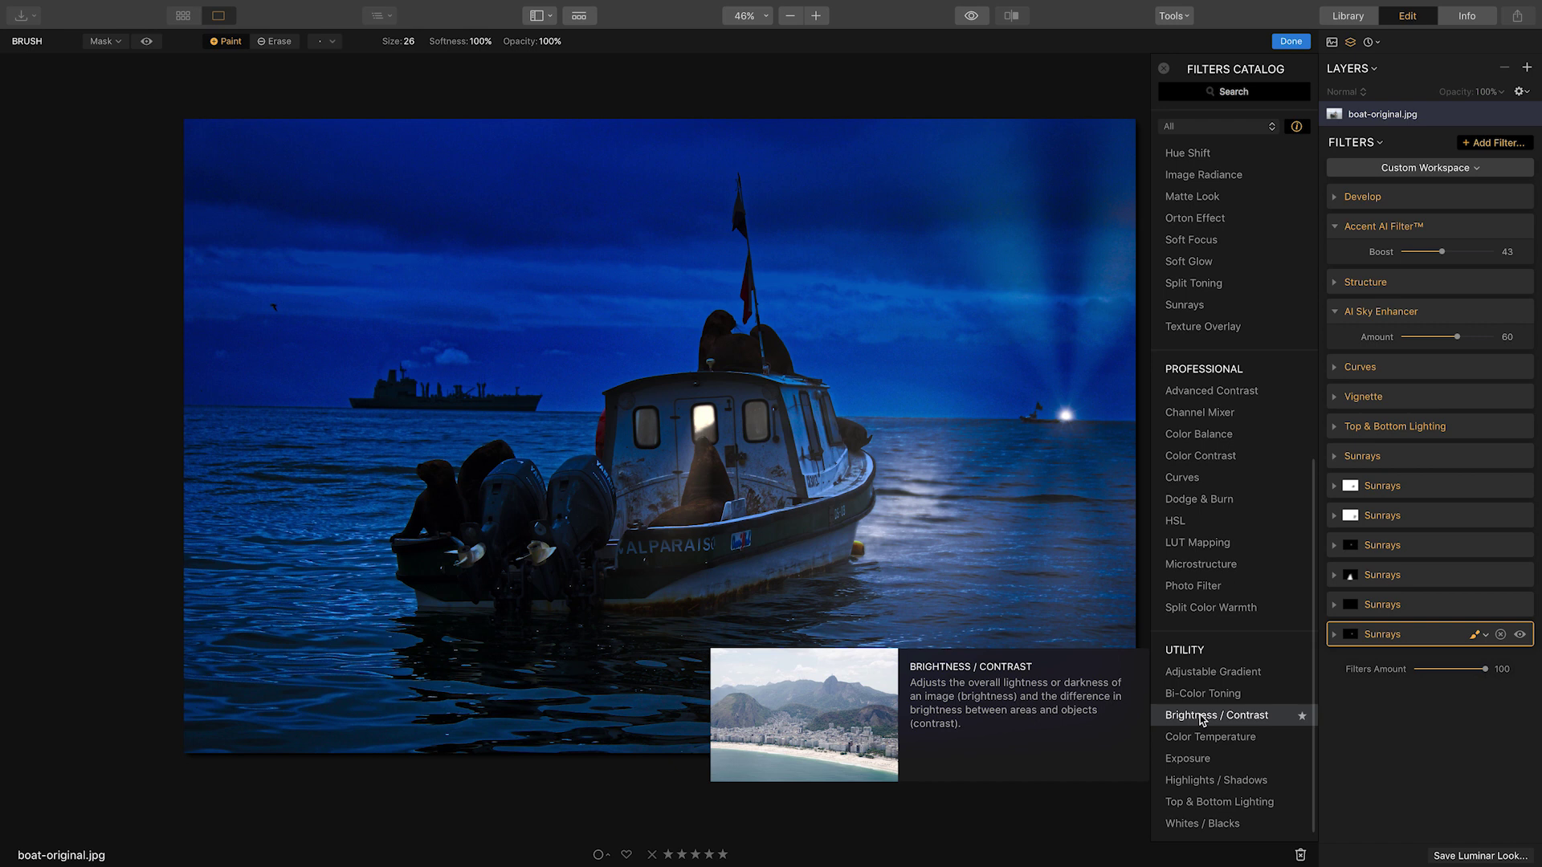
{"action": "left_click", "coordinate": [1193, 763]}
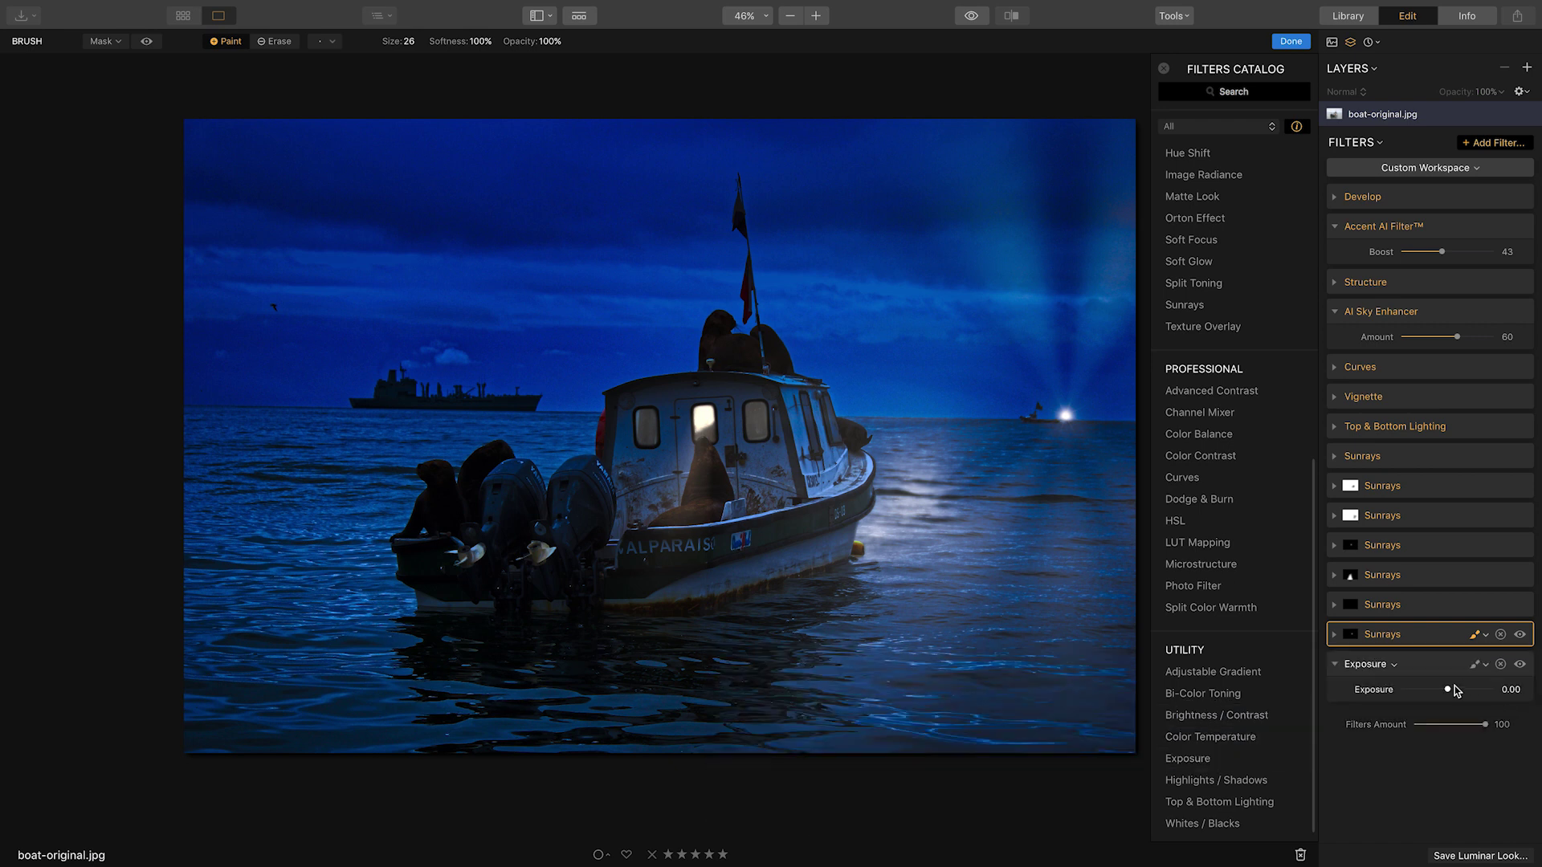
{"action": "left_click_drag", "start_coordinate": [1450, 689], "coordinate": [1484, 696]}
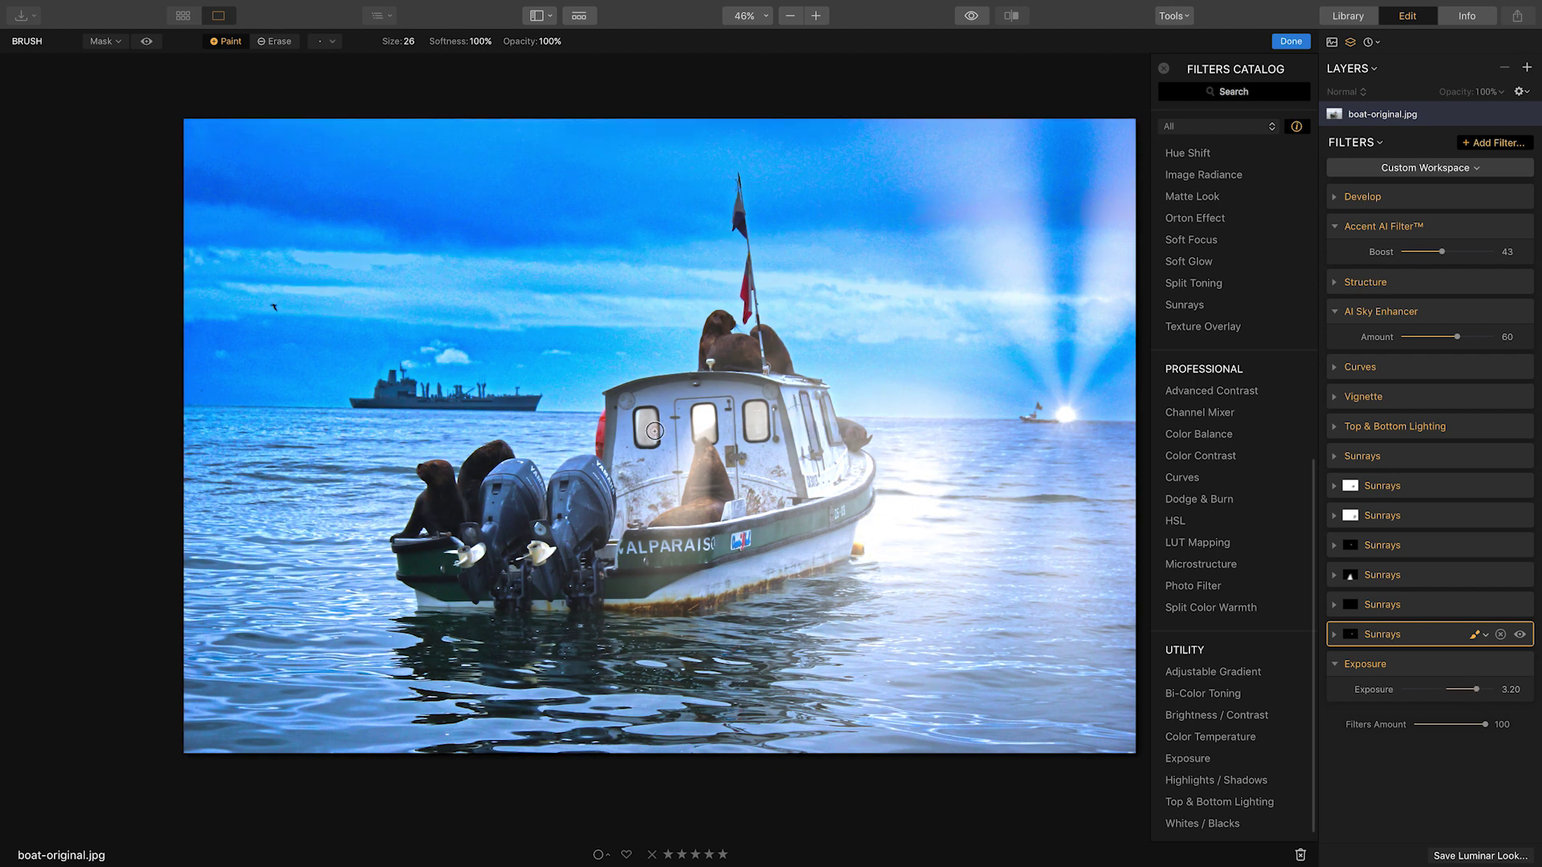
Brush a mask for the Exposure filter over the glass of the two windows on the cabin's starboard side.
{"action": "scroll", "coordinate": [822, 425], "scroll_direction": "up", "scroll_amount": 5}
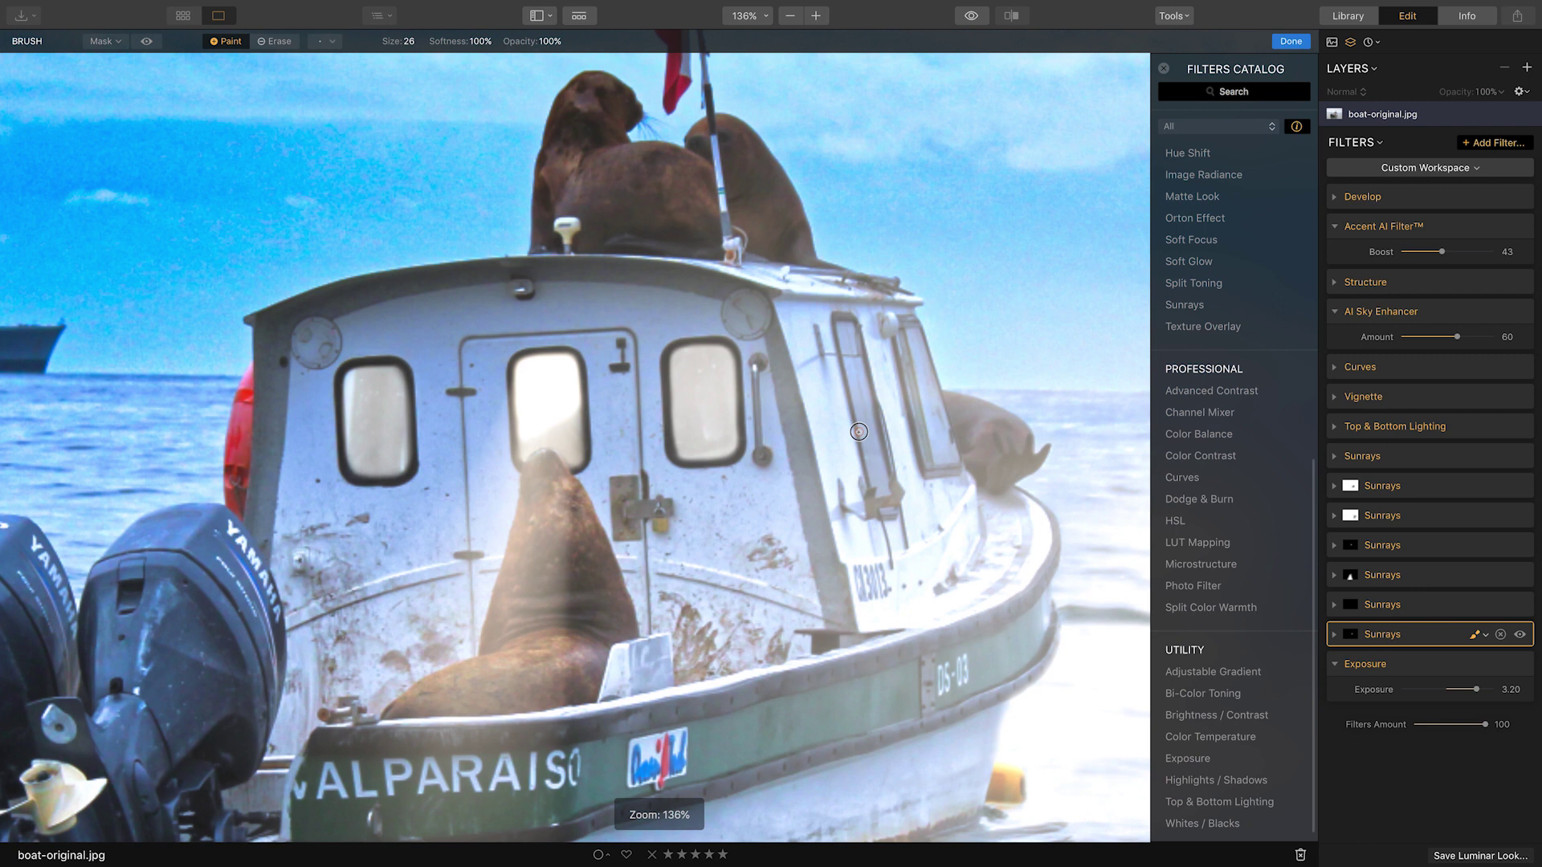
{"action": "scroll", "coordinate": [858, 432], "scroll_direction": "up", "scroll_amount": 5}
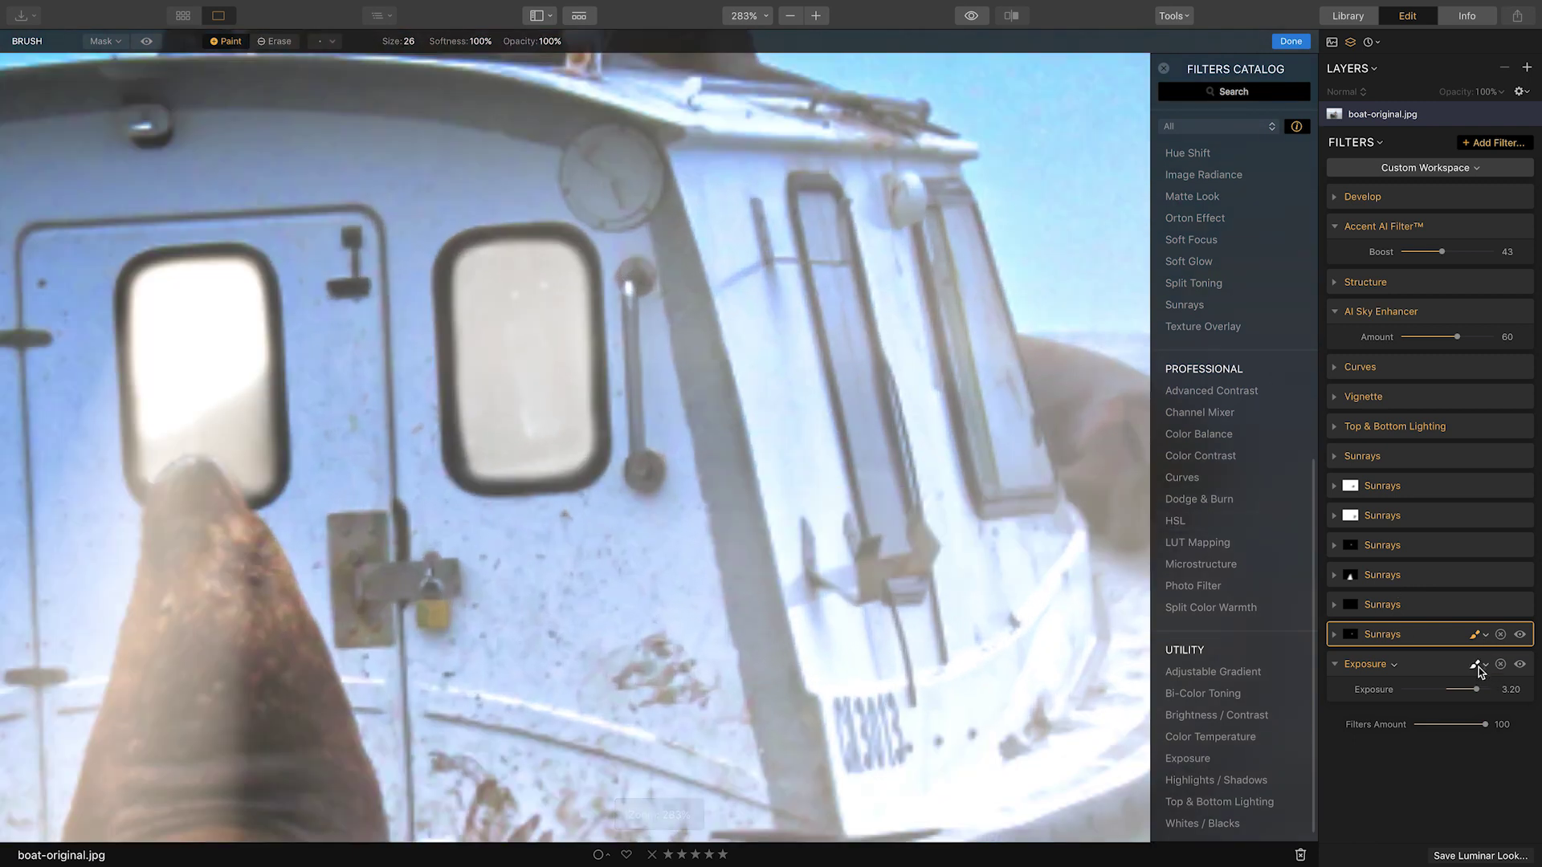
{"action": "left_click", "coordinate": [1485, 664]}
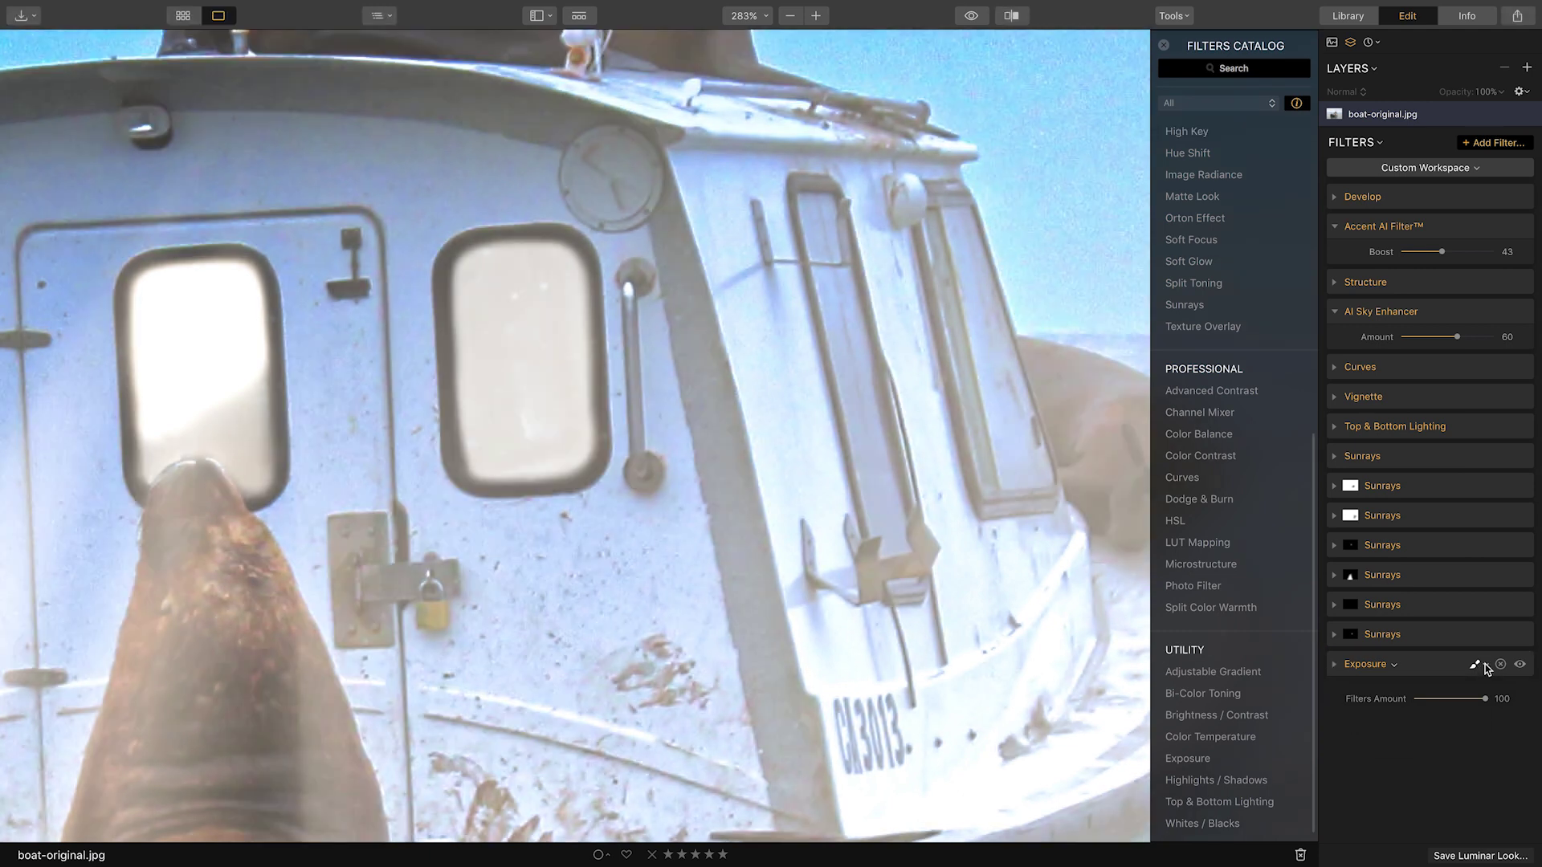
{"action": "left_click", "coordinate": [1427, 686]}
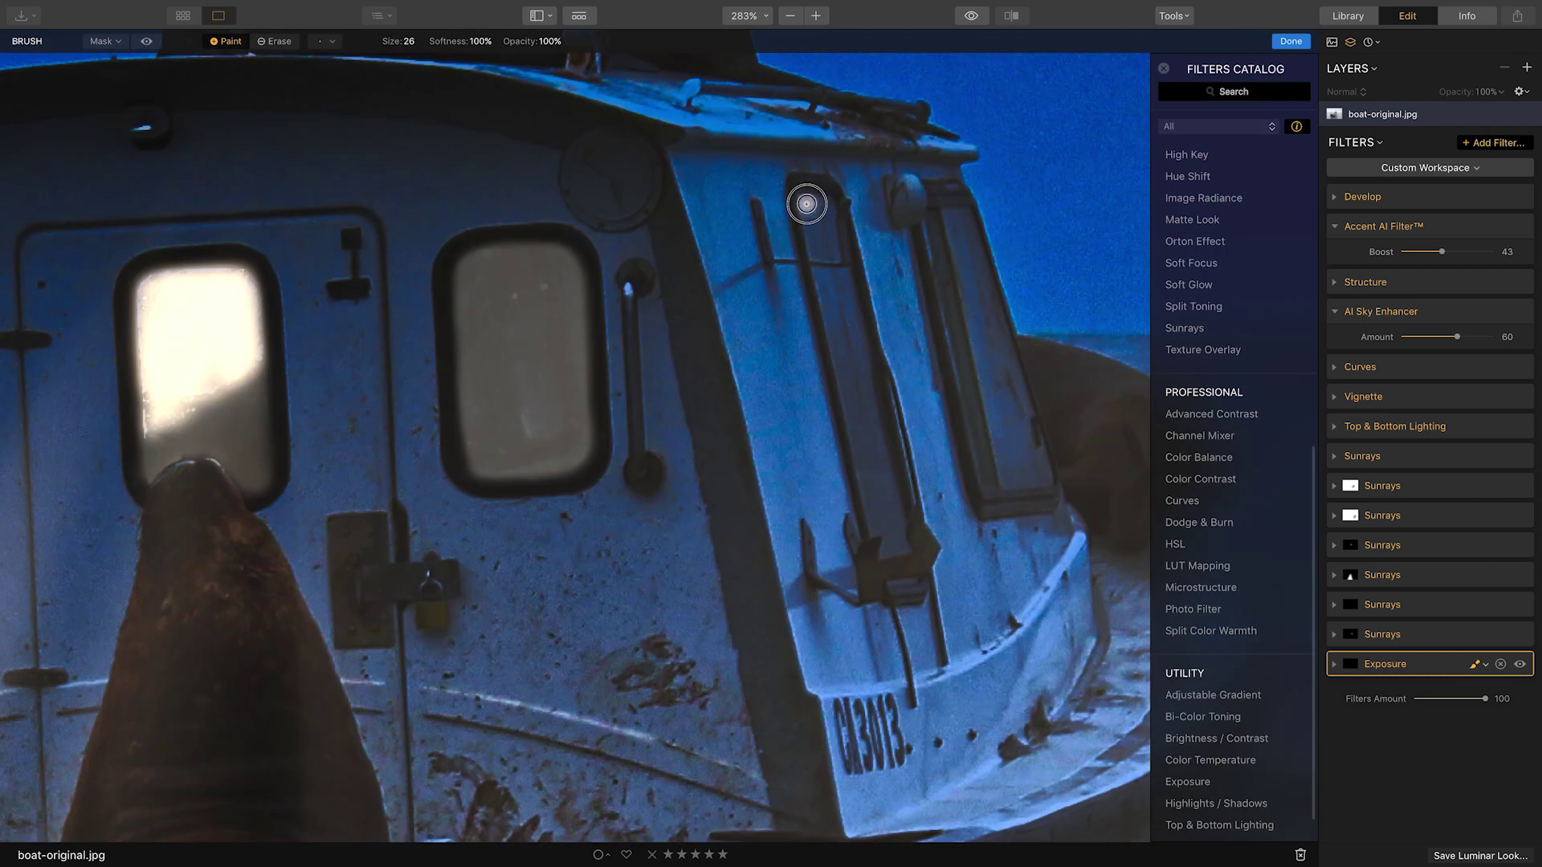
{"action": "mouse_move", "coordinate": [807, 204]}
{"action": "left_mouse_down"}
{"action": "mouse_move", "coordinate": [826, 273]}
{"action": "mouse_move", "coordinate": [827, 206]}
{"action": "mouse_move", "coordinate": [853, 352]}
{"action": "mouse_move", "coordinate": [828, 286]}
{"action": "mouse_move", "coordinate": [873, 463]}
{"action": "mouse_move", "coordinate": [839, 275]}
{"action": "mouse_move", "coordinate": [872, 474]}
{"action": "mouse_move", "coordinate": [849, 383]}
{"action": "mouse_move", "coordinate": [857, 443]}
{"action": "mouse_move", "coordinate": [881, 524]}
{"action": "mouse_move", "coordinate": [879, 450]}
{"action": "mouse_move", "coordinate": [893, 544]}
{"action": "mouse_move", "coordinate": [895, 515]}
{"action": "mouse_move", "coordinate": [878, 529]}
{"action": "mouse_move", "coordinate": [889, 552]}
{"action": "mouse_move", "coordinate": [904, 545]}
{"action": "mouse_move", "coordinate": [922, 575]}
{"action": "left_mouse_up"}
{"action": "mouse_move", "coordinate": [946, 215]}
{"action": "left_mouse_down"}
{"action": "mouse_move", "coordinate": [971, 404]}
{"action": "mouse_move", "coordinate": [954, 252]}
{"action": "mouse_move", "coordinate": [1000, 406]}
{"action": "mouse_move", "coordinate": [979, 320]}
{"action": "mouse_move", "coordinate": [981, 469]}
{"action": "mouse_move", "coordinate": [989, 487]}
{"action": "mouse_move", "coordinate": [1044, 479]}
{"action": "mouse_move", "coordinate": [1024, 427]}
{"action": "mouse_move", "coordinate": [1002, 473]}
{"action": "mouse_move", "coordinate": [1035, 461]}
{"action": "mouse_move", "coordinate": [994, 474]}
{"action": "mouse_move", "coordinate": [1017, 449]}
{"action": "mouse_move", "coordinate": [1000, 371]}
{"action": "mouse_move", "coordinate": [959, 225]}
{"action": "mouse_move", "coordinate": [941, 251]}
{"action": "mouse_move", "coordinate": [933, 227]}
{"action": "mouse_move", "coordinate": [939, 256]}
{"action": "mouse_move", "coordinate": [957, 215]}
{"action": "mouse_move", "coordinate": [1031, 461]}
{"action": "mouse_move", "coordinate": [967, 365]}
{"action": "left_mouse_up"}
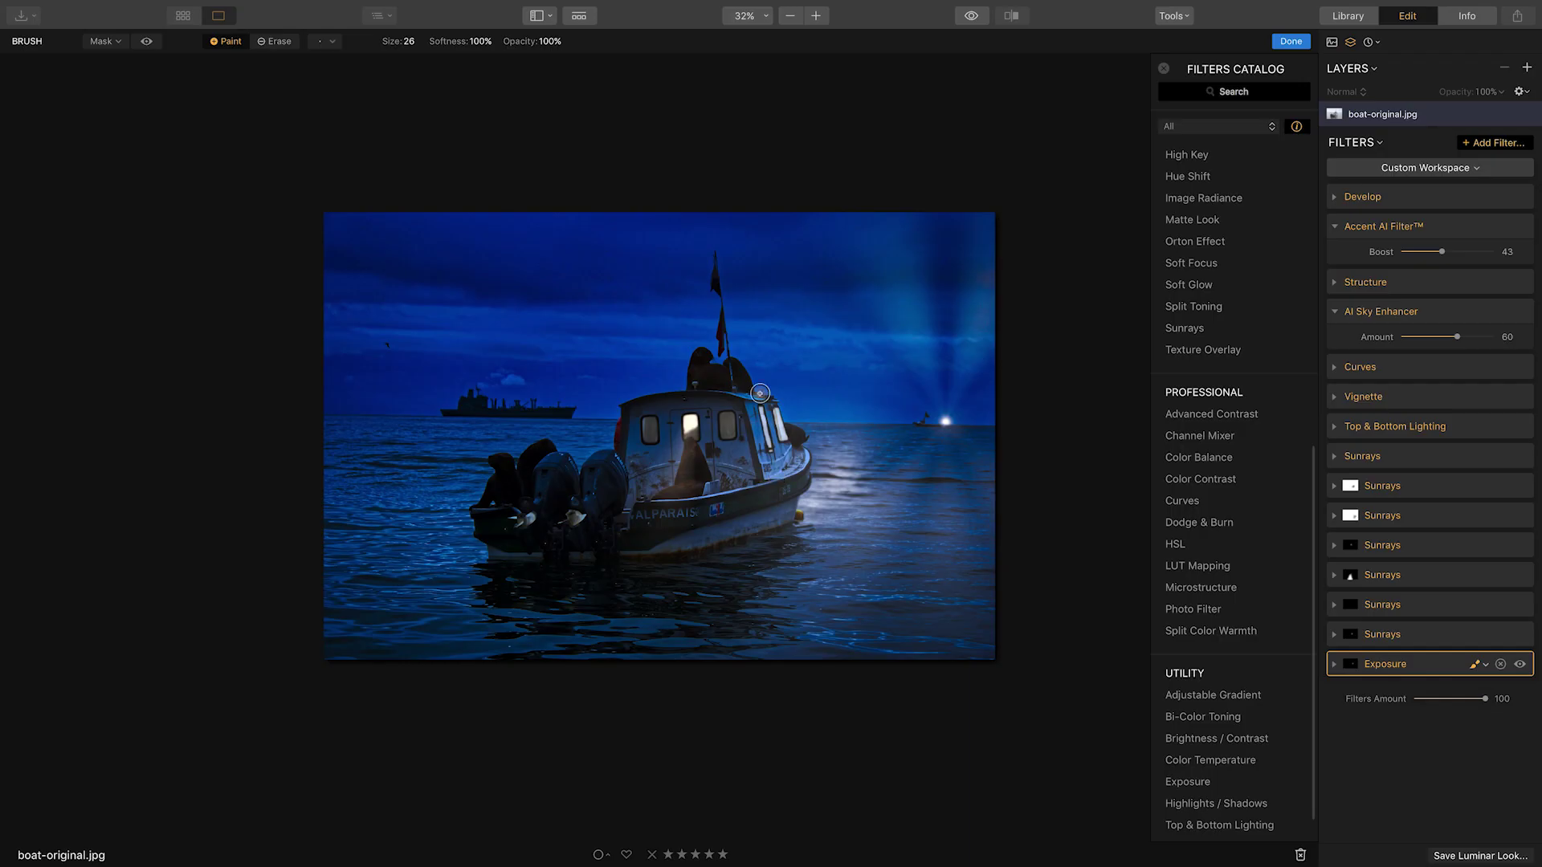
Extend the Exposure filter's painted mask to the glass of the right and left windows on the cabin's rear wall.
{"action": "scroll", "coordinate": [673, 421], "scroll_direction": "up", "scroll_amount": 5}
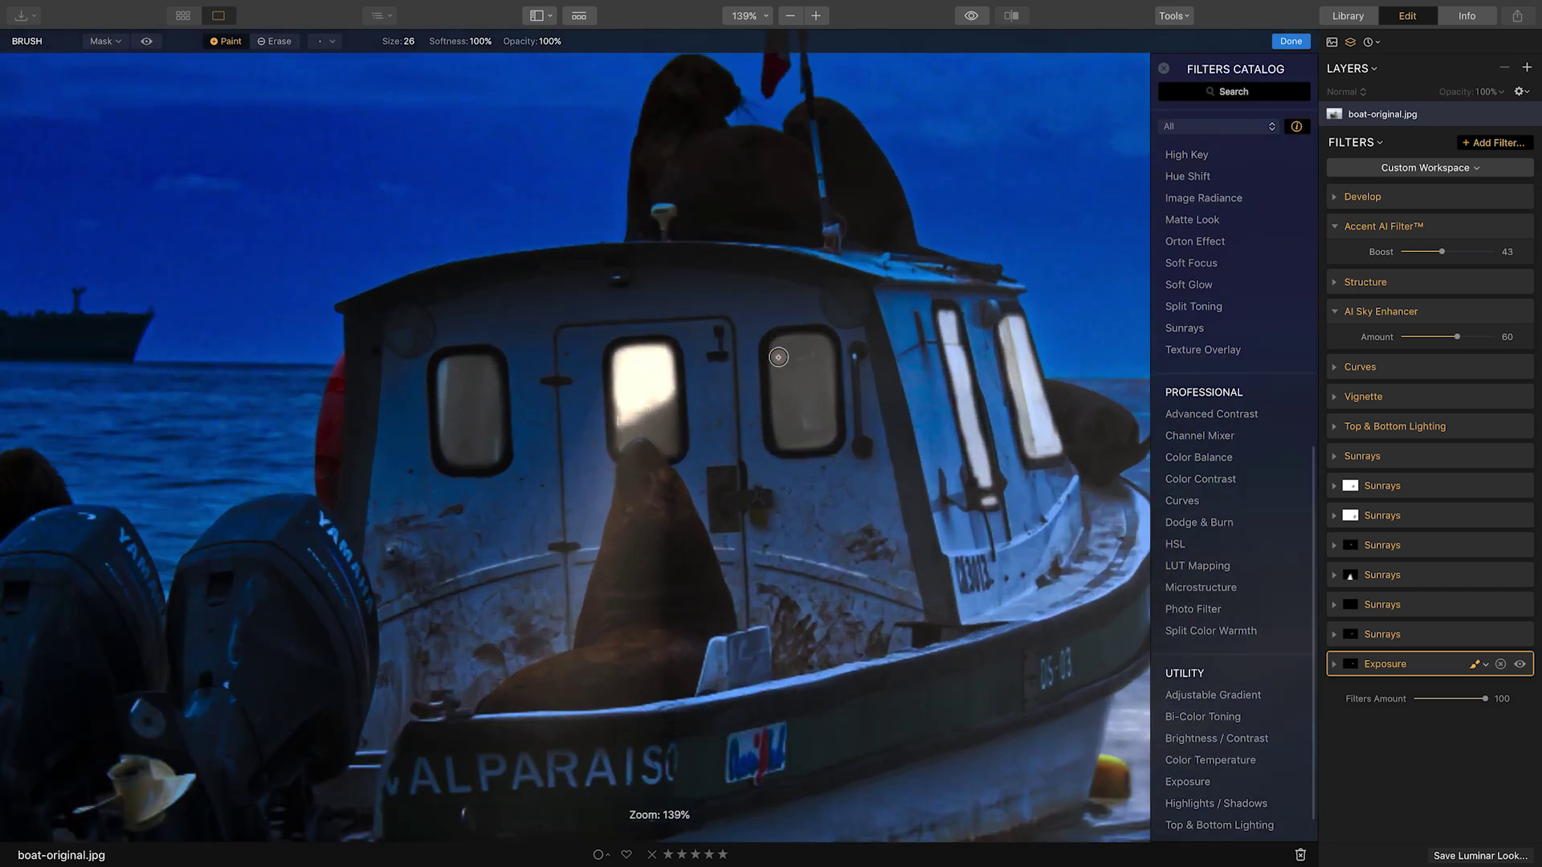
{"action": "left_click_drag", "start_coordinate": [781, 371], "coordinate": [788, 437]}
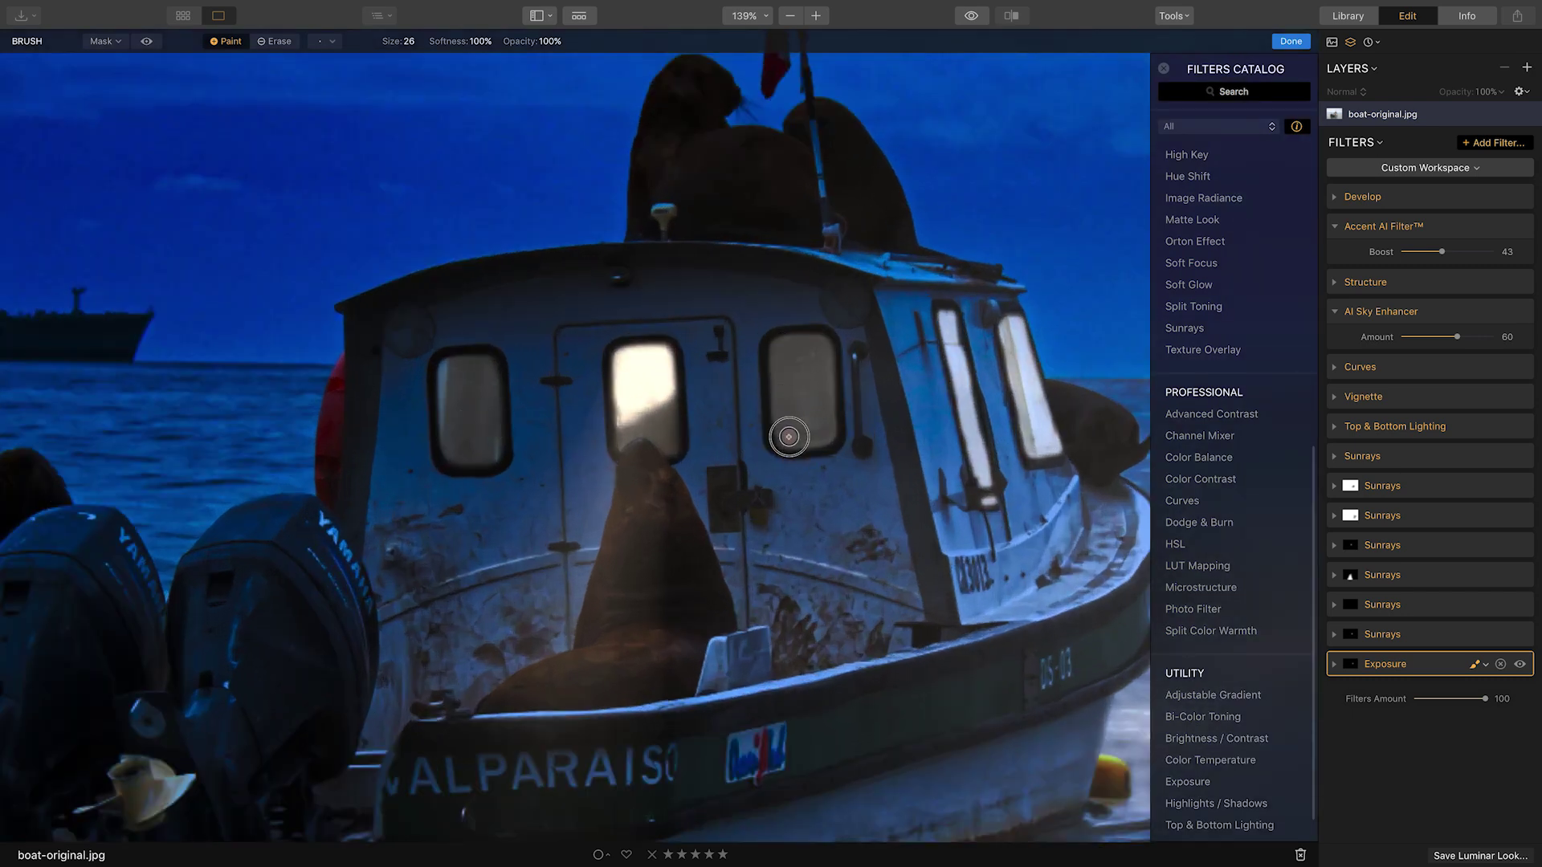
{"action": "scroll", "coordinate": [798, 350], "scroll_direction": "up", "scroll_amount": 2}
{"action": "mouse_move", "coordinate": [769, 345]}
{"action": "left_mouse_down"}
{"action": "mouse_move", "coordinate": [778, 454]}
{"action": "mouse_move", "coordinate": [795, 419]}
{"action": "mouse_move", "coordinate": [787, 436]}
{"action": "mouse_move", "coordinate": [772, 378]}
{"action": "mouse_move", "coordinate": [779, 482]}
{"action": "mouse_move", "coordinate": [825, 476]}
{"action": "mouse_move", "coordinate": [841, 453]}
{"action": "mouse_move", "coordinate": [826, 342]}
{"action": "mouse_move", "coordinate": [787, 335]}
{"action": "mouse_move", "coordinate": [828, 415]}
{"action": "mouse_move", "coordinate": [817, 451]}
{"action": "mouse_move", "coordinate": [774, 470]}
{"action": "mouse_move", "coordinate": [800, 465]}
{"action": "mouse_move", "coordinate": [799, 339]}
{"action": "mouse_move", "coordinate": [816, 334]}
{"action": "mouse_move", "coordinate": [836, 444]}
{"action": "left_mouse_up"}
{"action": "mouse_move", "coordinate": [287, 372]}
{"action": "left_mouse_down"}
{"action": "mouse_move", "coordinate": [302, 499]}
{"action": "mouse_move", "coordinate": [352, 503]}
{"action": "mouse_move", "coordinate": [348, 371]}
{"action": "mouse_move", "coordinate": [287, 378]}
{"action": "mouse_move", "coordinate": [302, 480]}
{"action": "mouse_move", "coordinate": [317, 380]}
{"action": "mouse_move", "coordinate": [342, 495]}
{"action": "mouse_move", "coordinate": [326, 391]}
{"action": "mouse_move", "coordinate": [336, 446]}
{"action": "mouse_move", "coordinate": [316, 490]}
{"action": "mouse_move", "coordinate": [325, 426]}
{"action": "mouse_move", "coordinate": [290, 369]}
{"action": "mouse_move", "coordinate": [281, 387]}
{"action": "mouse_move", "coordinate": [343, 492]}
{"action": "left_mouse_up"}
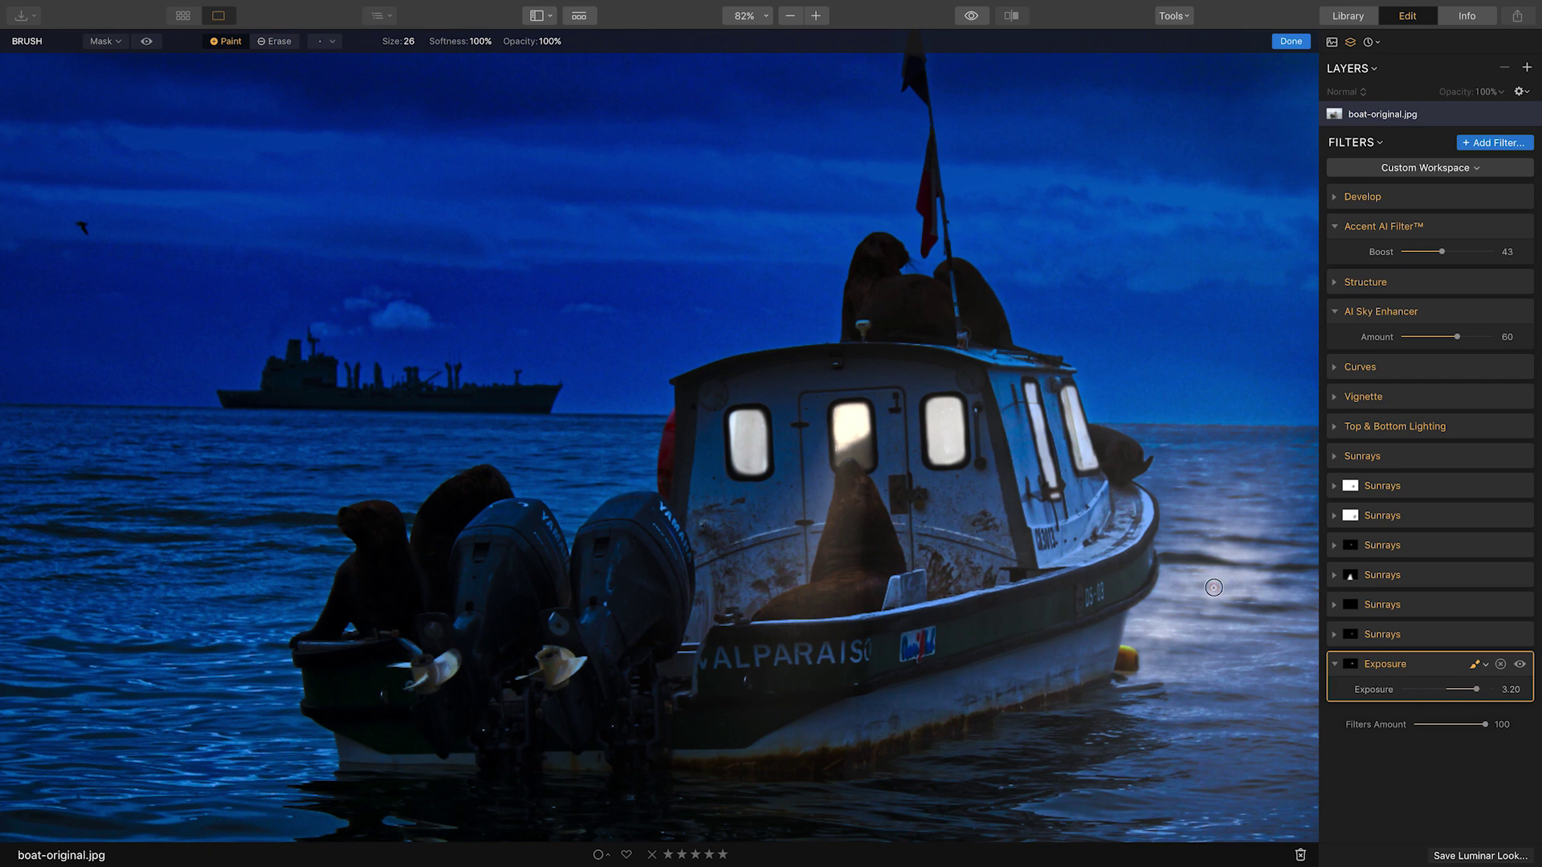
Lower the masked Exposure filter's Exposure to 2.23 and collapse the filter.
{"action": "key", "text": "super+0"}
{"action": "left_click_drag", "start_coordinate": [1476, 689], "coordinate": [1466, 692]}
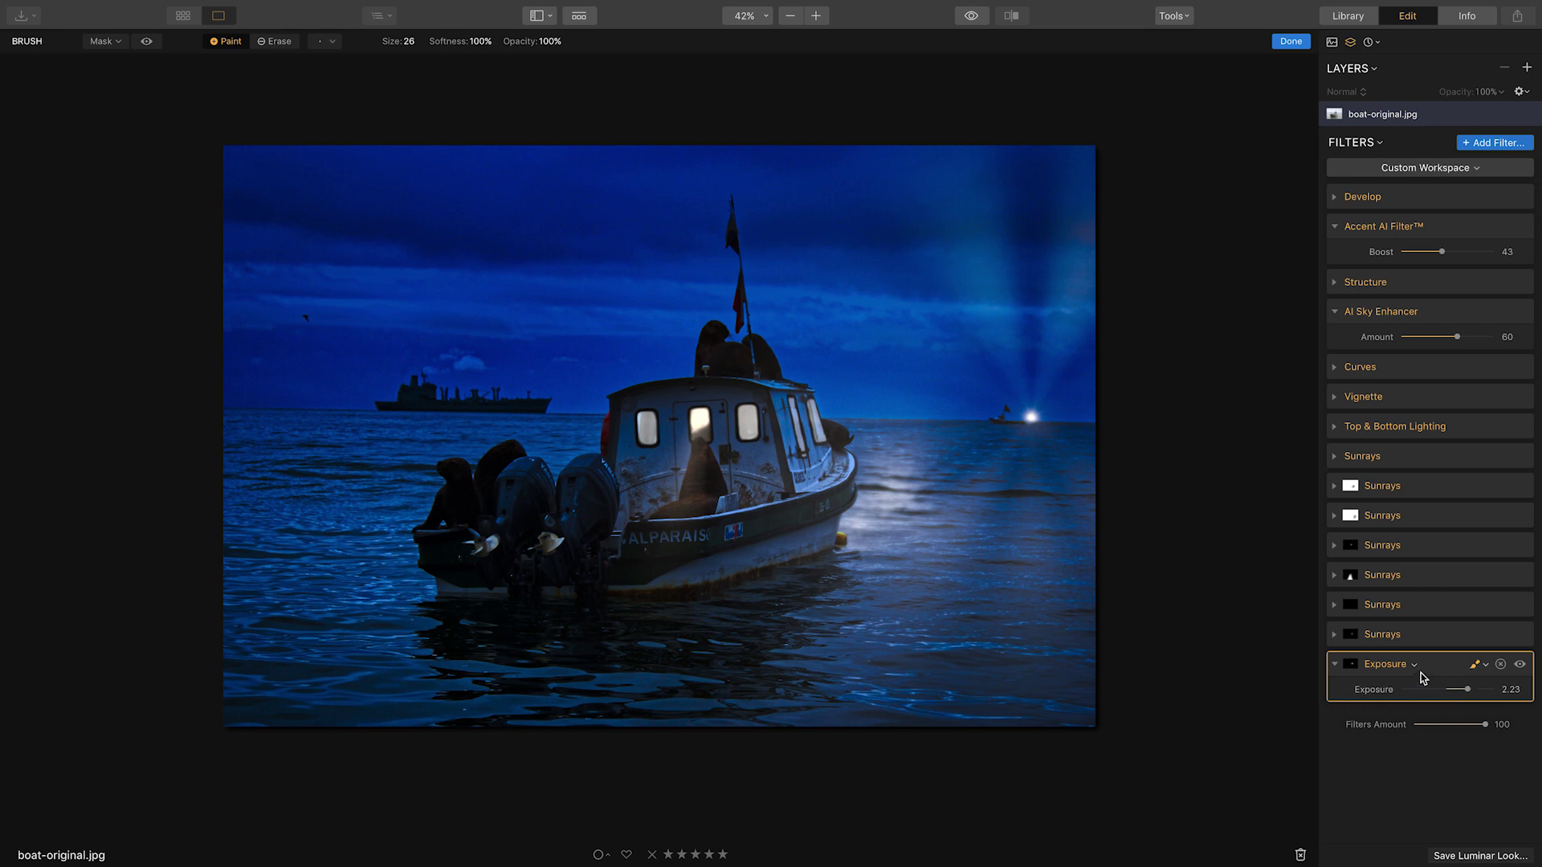
{"action": "left_click", "coordinate": [1375, 663]}
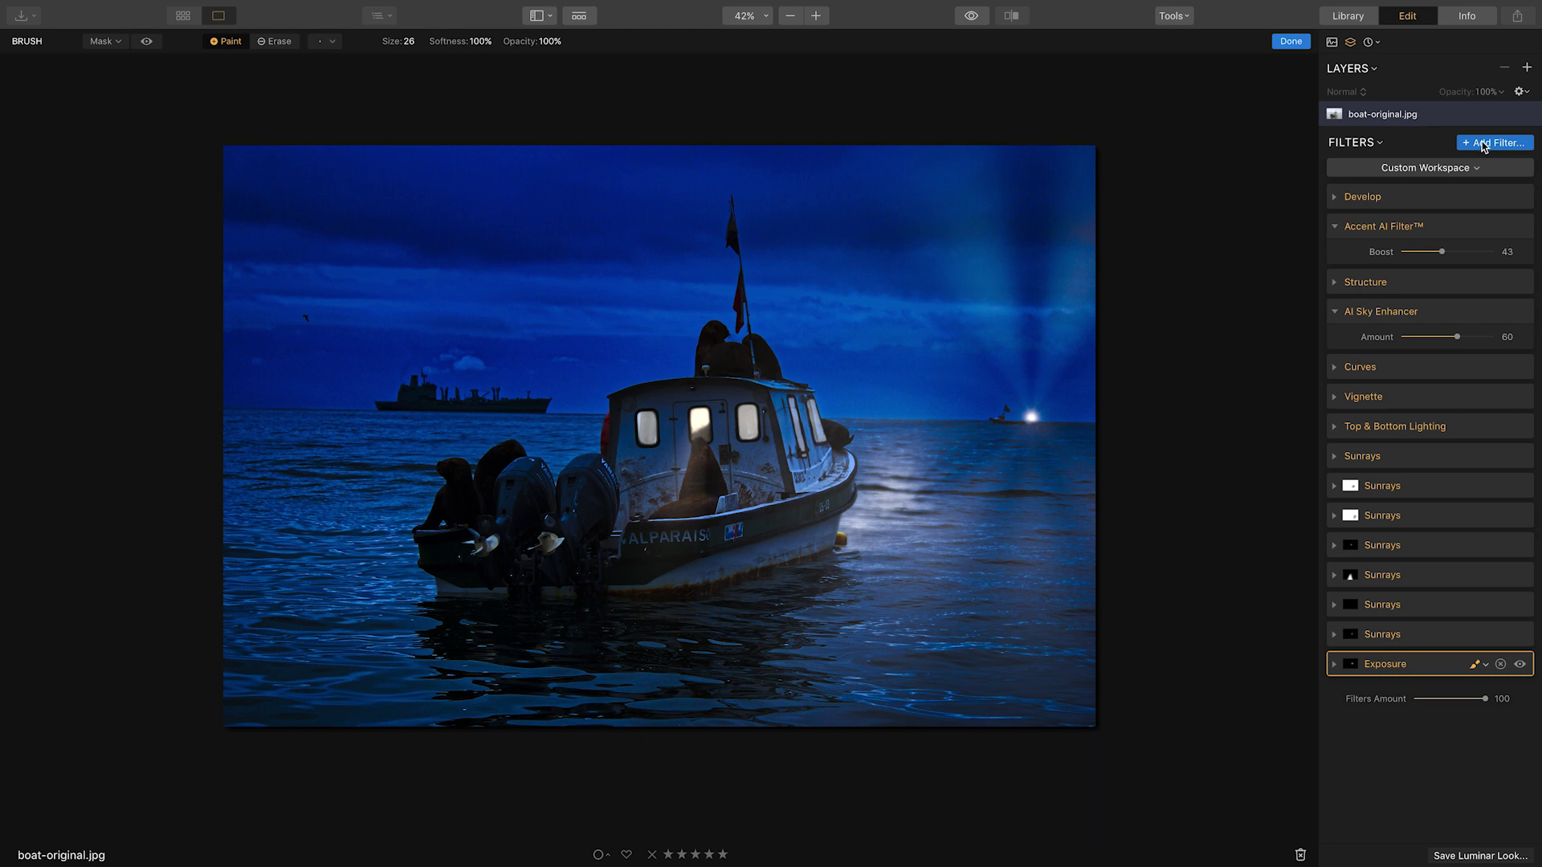
Add a Details Enhancer filter and set its Small details to 16.
{"action": "left_click", "coordinate": [1484, 145]}
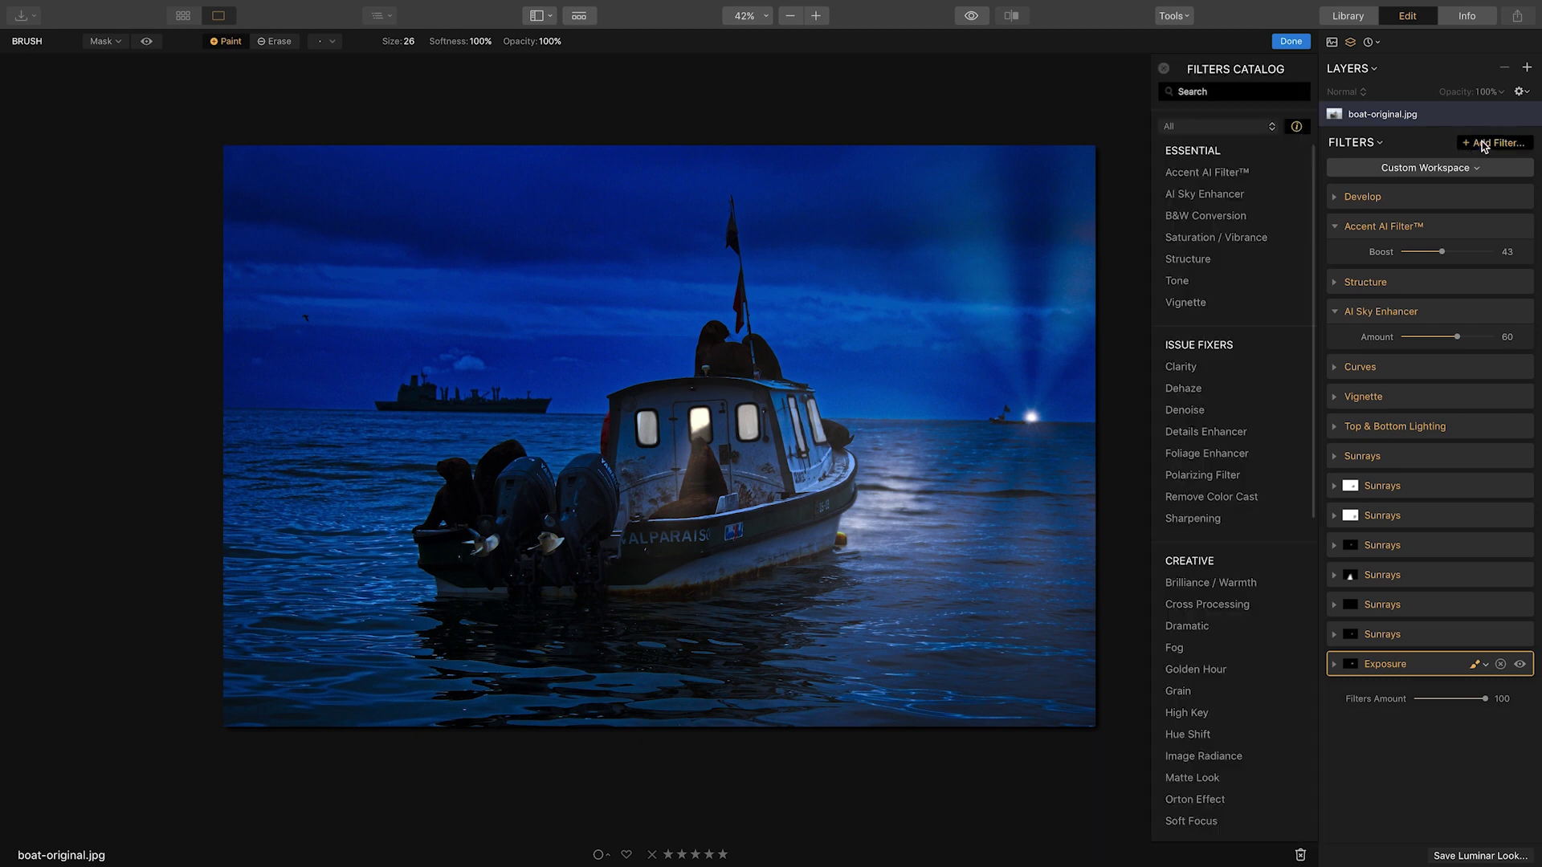
{"action": "left_click", "coordinate": [1213, 434]}
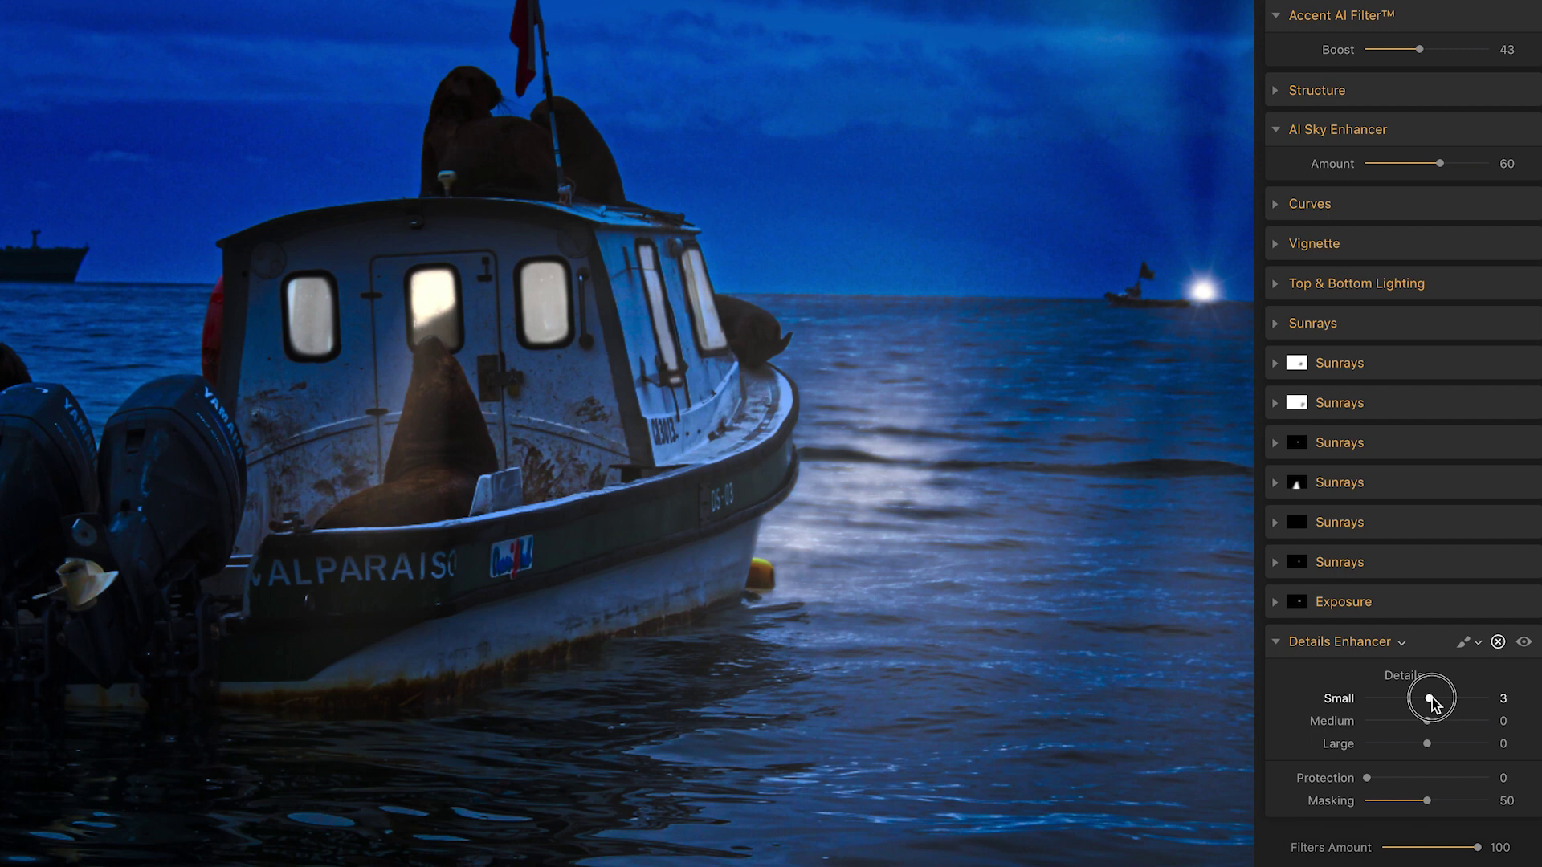
{"action": "left_click_drag", "start_coordinate": [1452, 735], "coordinate": [1444, 703]}
{"action": "left_click", "coordinate": [1506, 699]}
{"action": "type", "text": "16"}
{"action": "key", "text": "Return"}
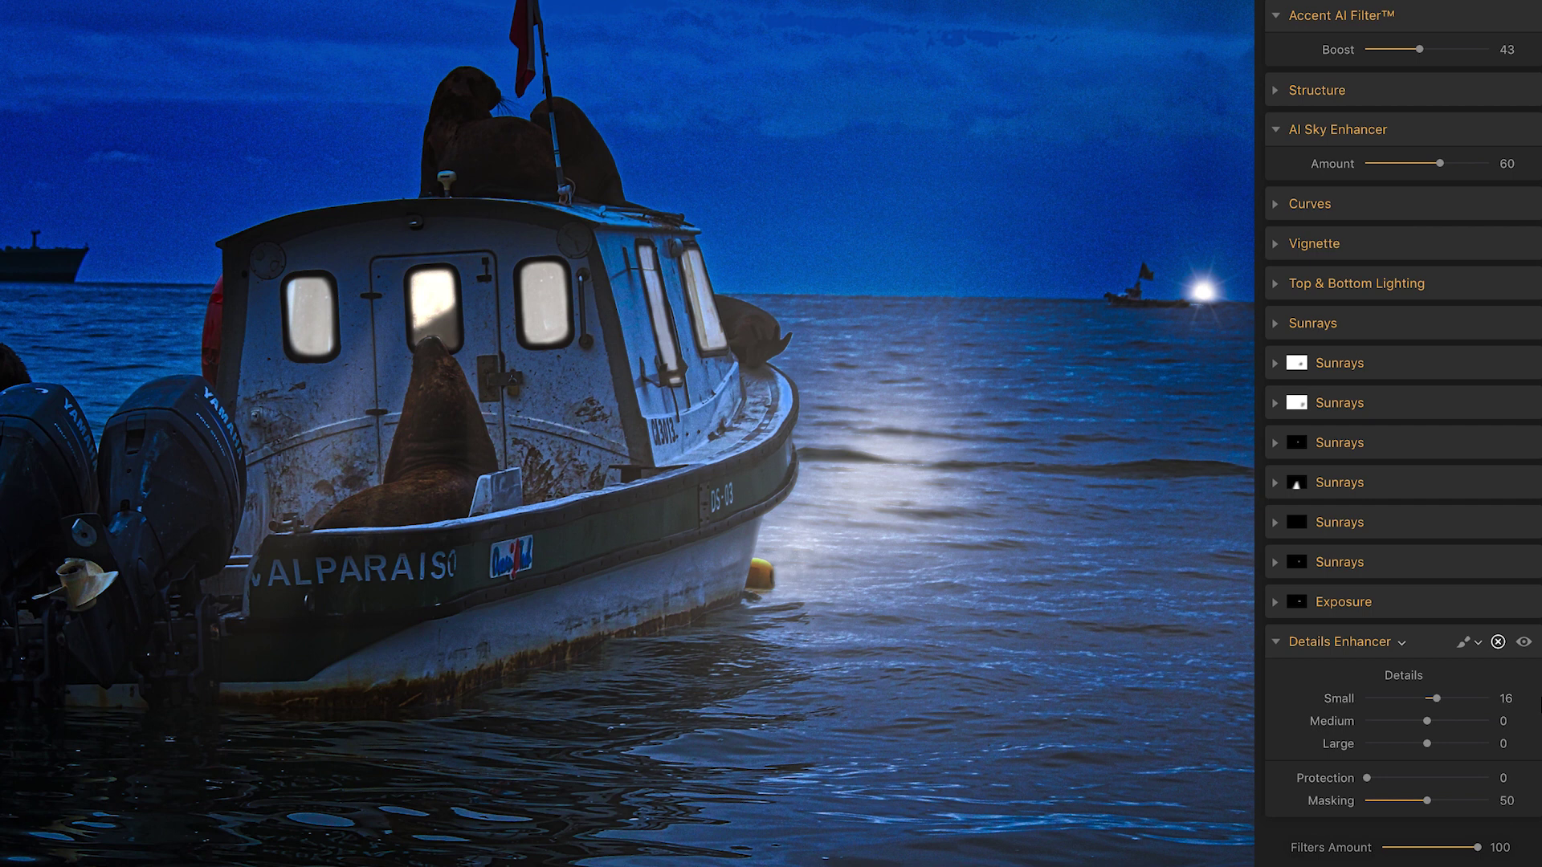
Set the Details Enhancer's Medium details to 11 and Large details to 10.
{"action": "left_click", "coordinate": [1500, 723]}
{"action": "left_click", "coordinate": [1505, 720]}
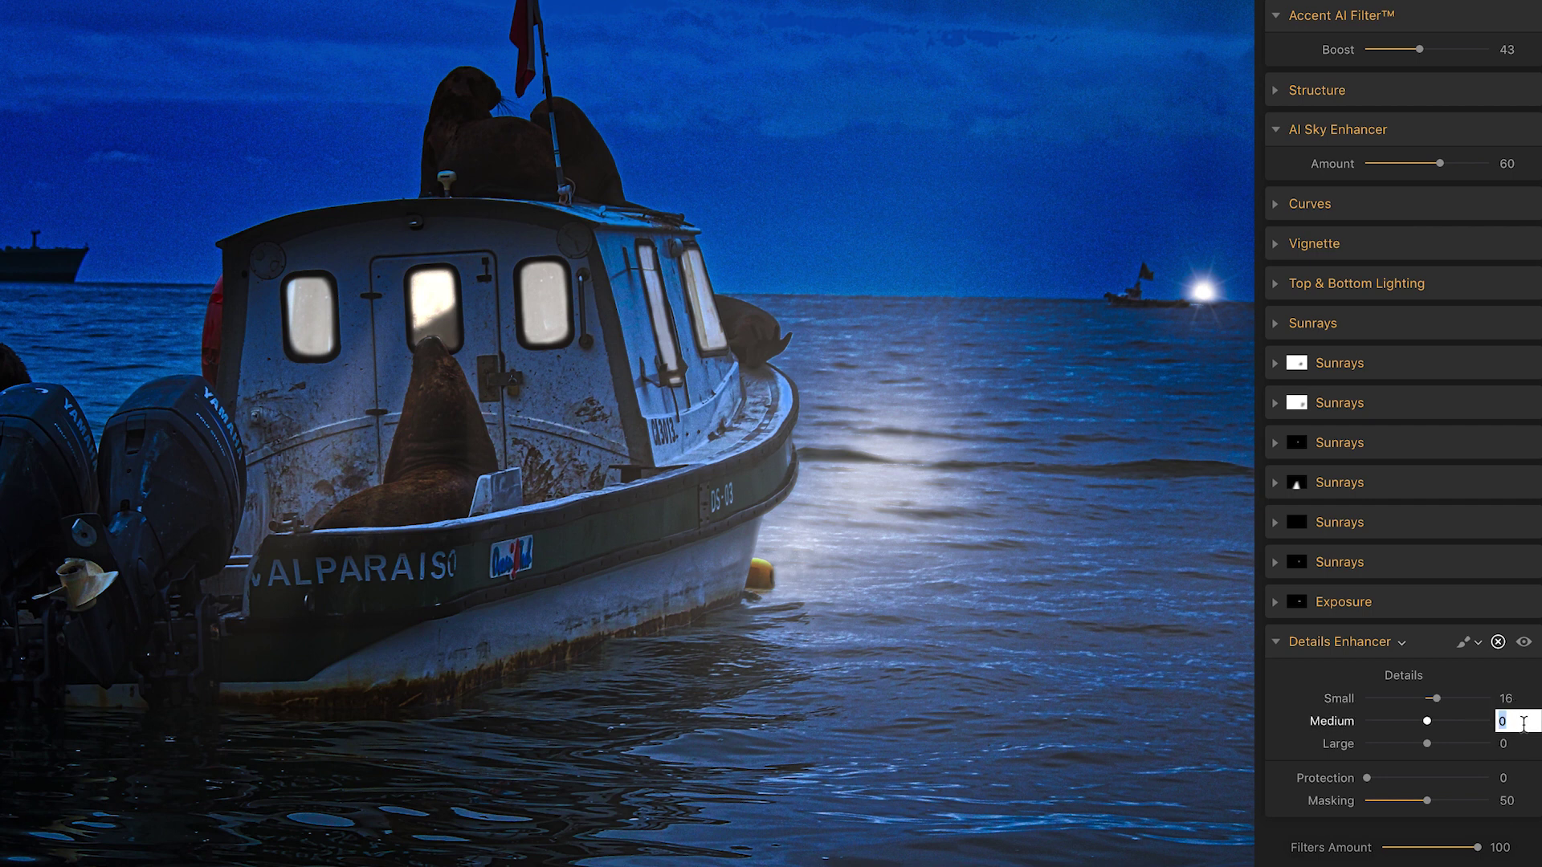
{"action": "type", "text": "11"}
{"action": "key", "text": "Return"}
{"action": "left_click", "coordinate": [1502, 743]}
{"action": "type", "text": "10"}
{"action": "key", "text": "Return"}
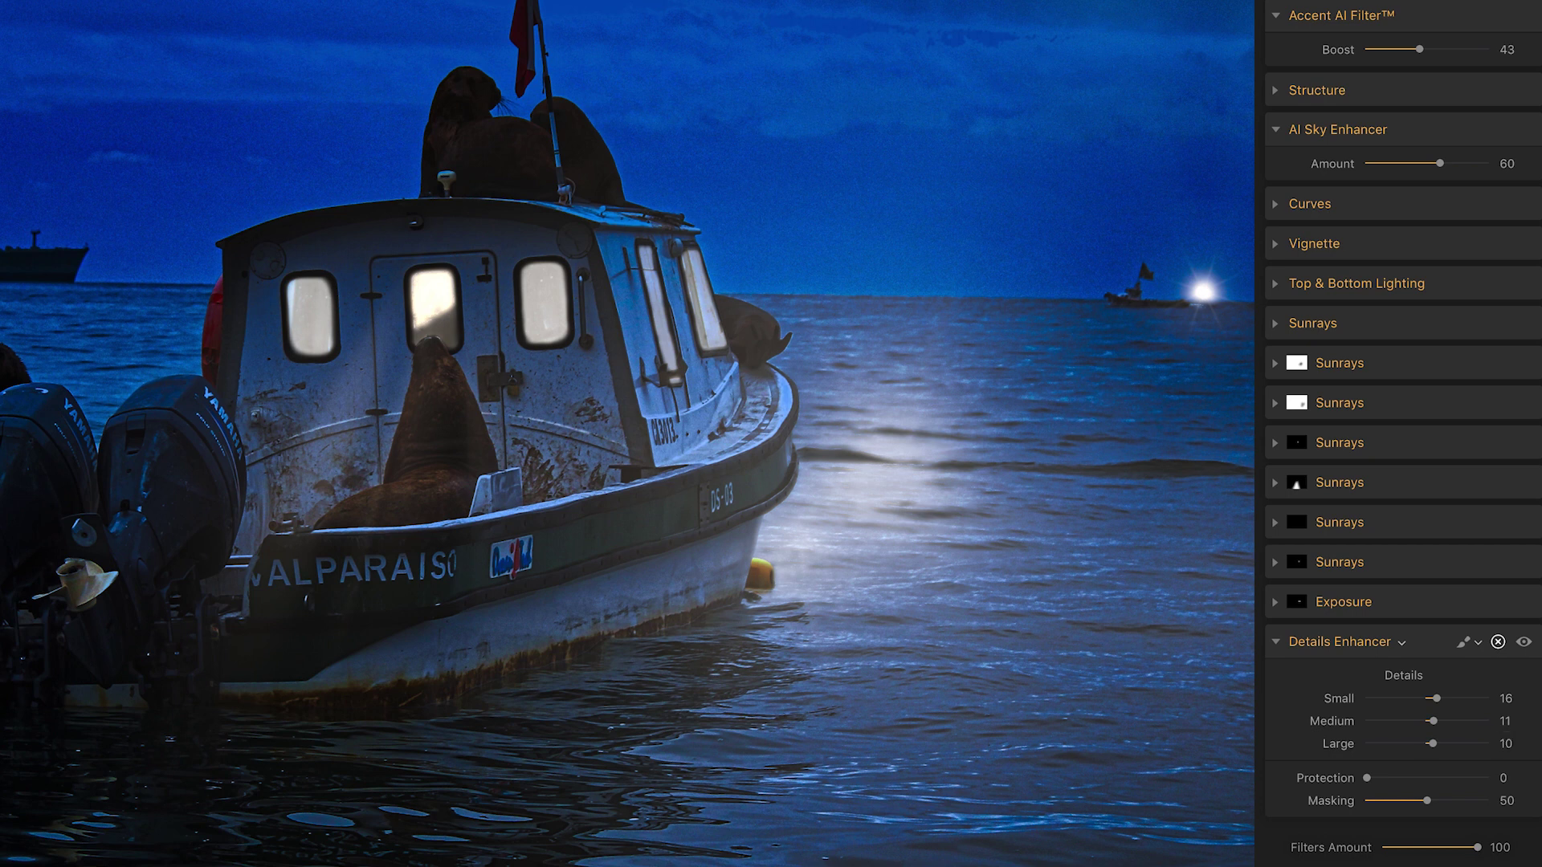
Compare the image with the Details Enhancer filter off and on.
{"action": "left_click", "coordinate": [1524, 643]}
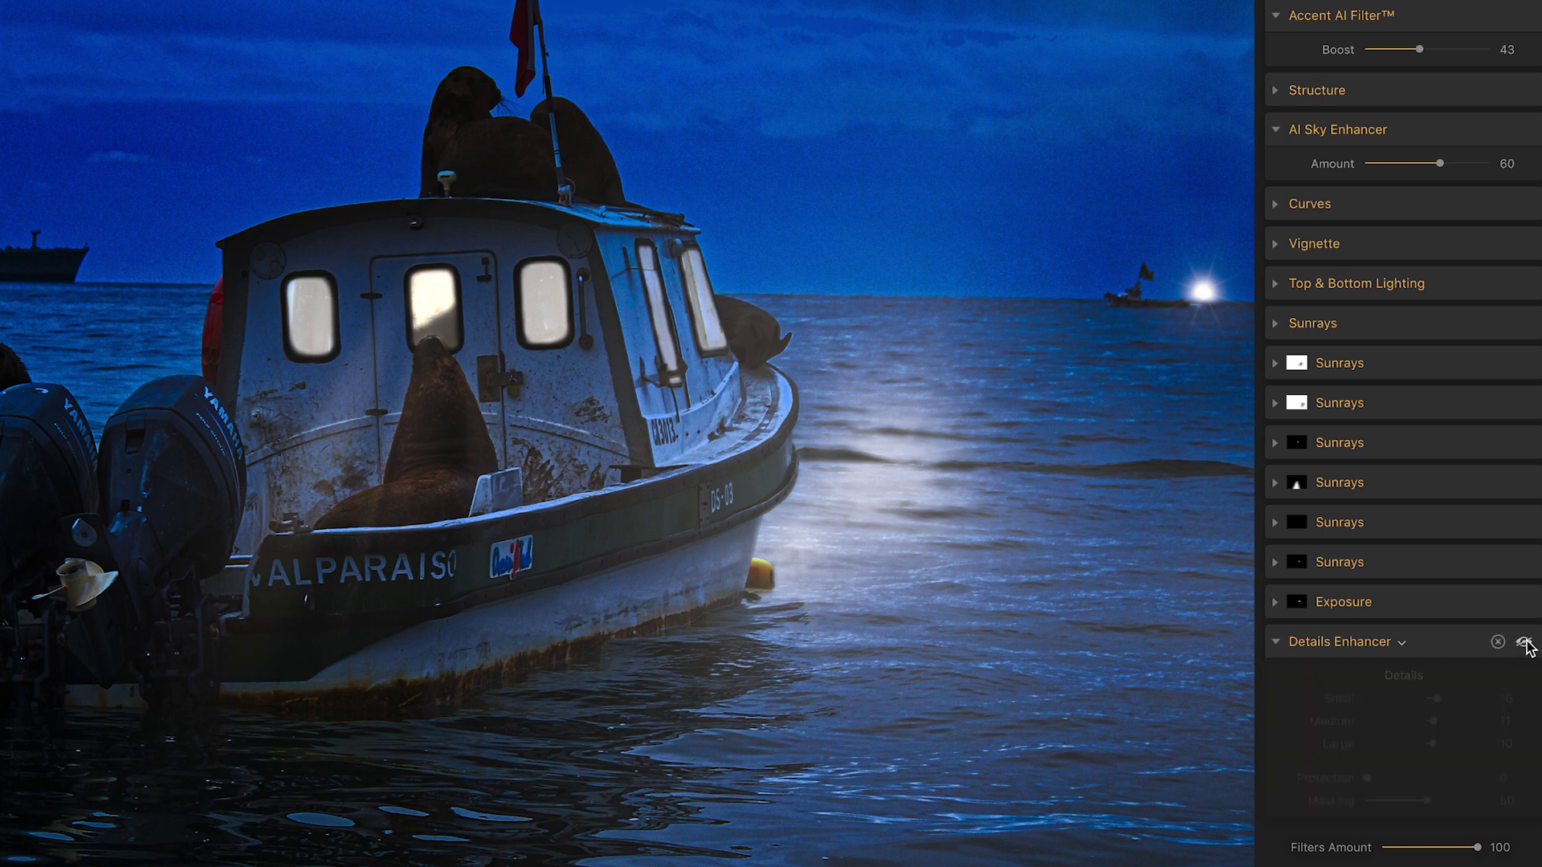
{"action": "left_click", "coordinate": [1524, 642]}
{"action": "left_click", "coordinate": [1524, 643]}
{"action": "left_click", "coordinate": [1524, 643]}
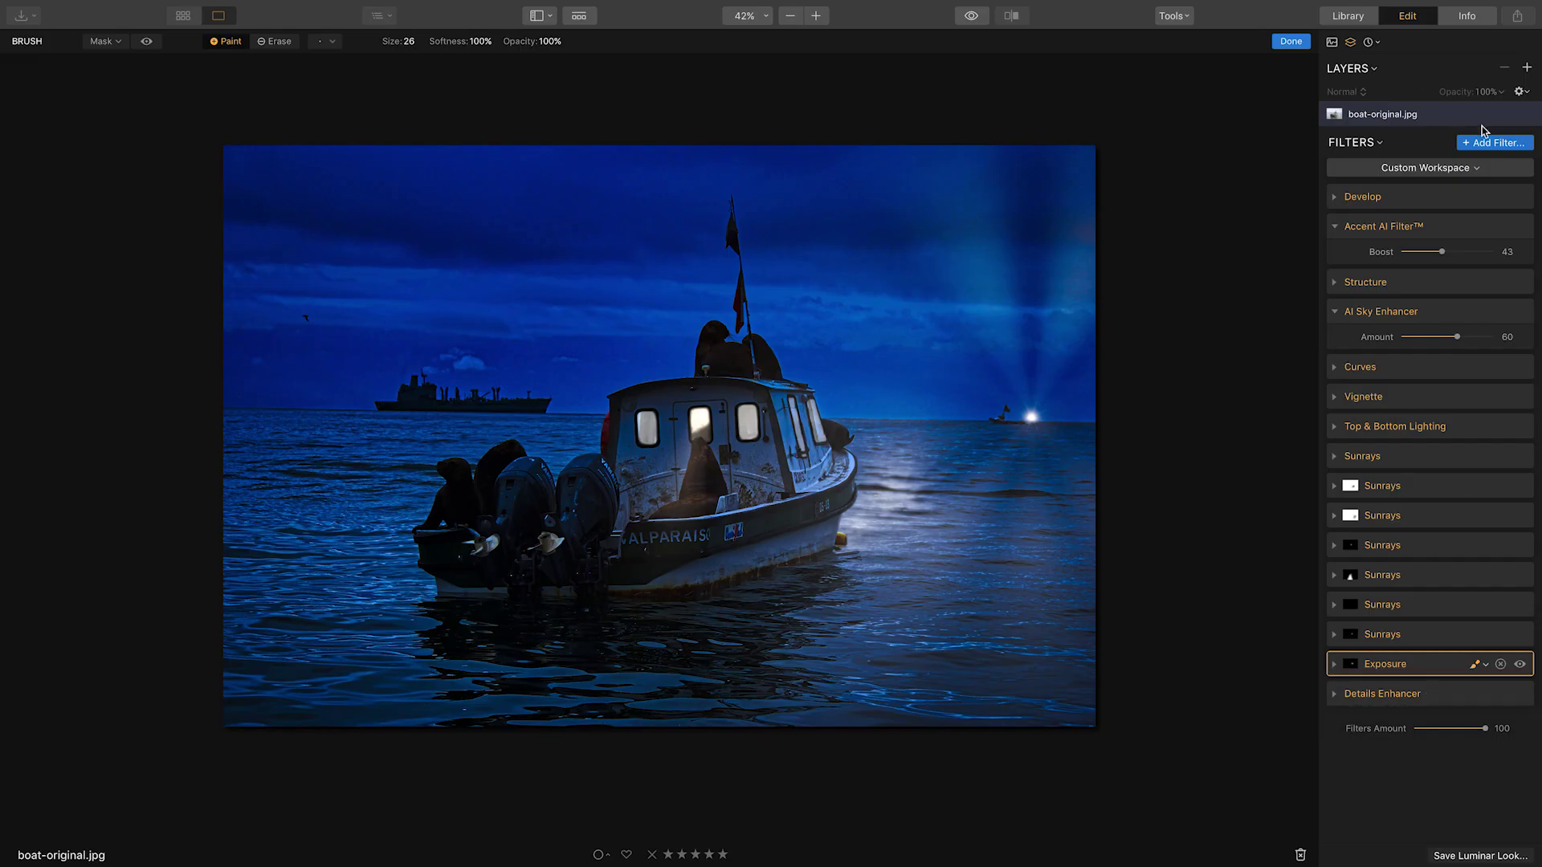
Add a Golden Hour filter with Amount 13, collapse it, and close mask painting and the filters catalog.
{"action": "left_click", "coordinate": [1483, 142]}
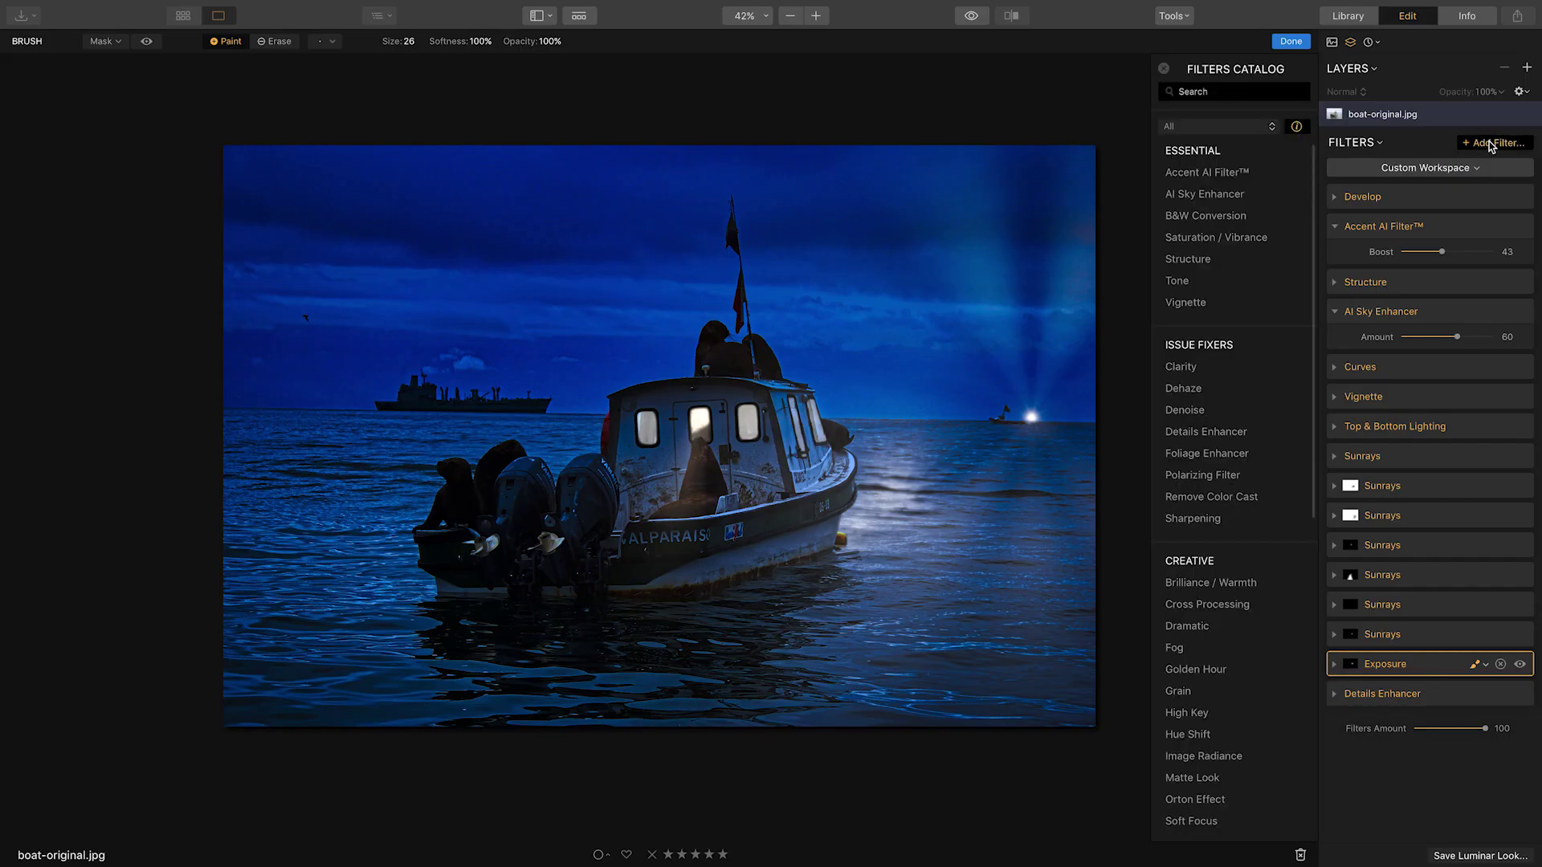
{"action": "scroll", "coordinate": [1252, 627], "scroll_direction": "down", "scroll_amount": 3}
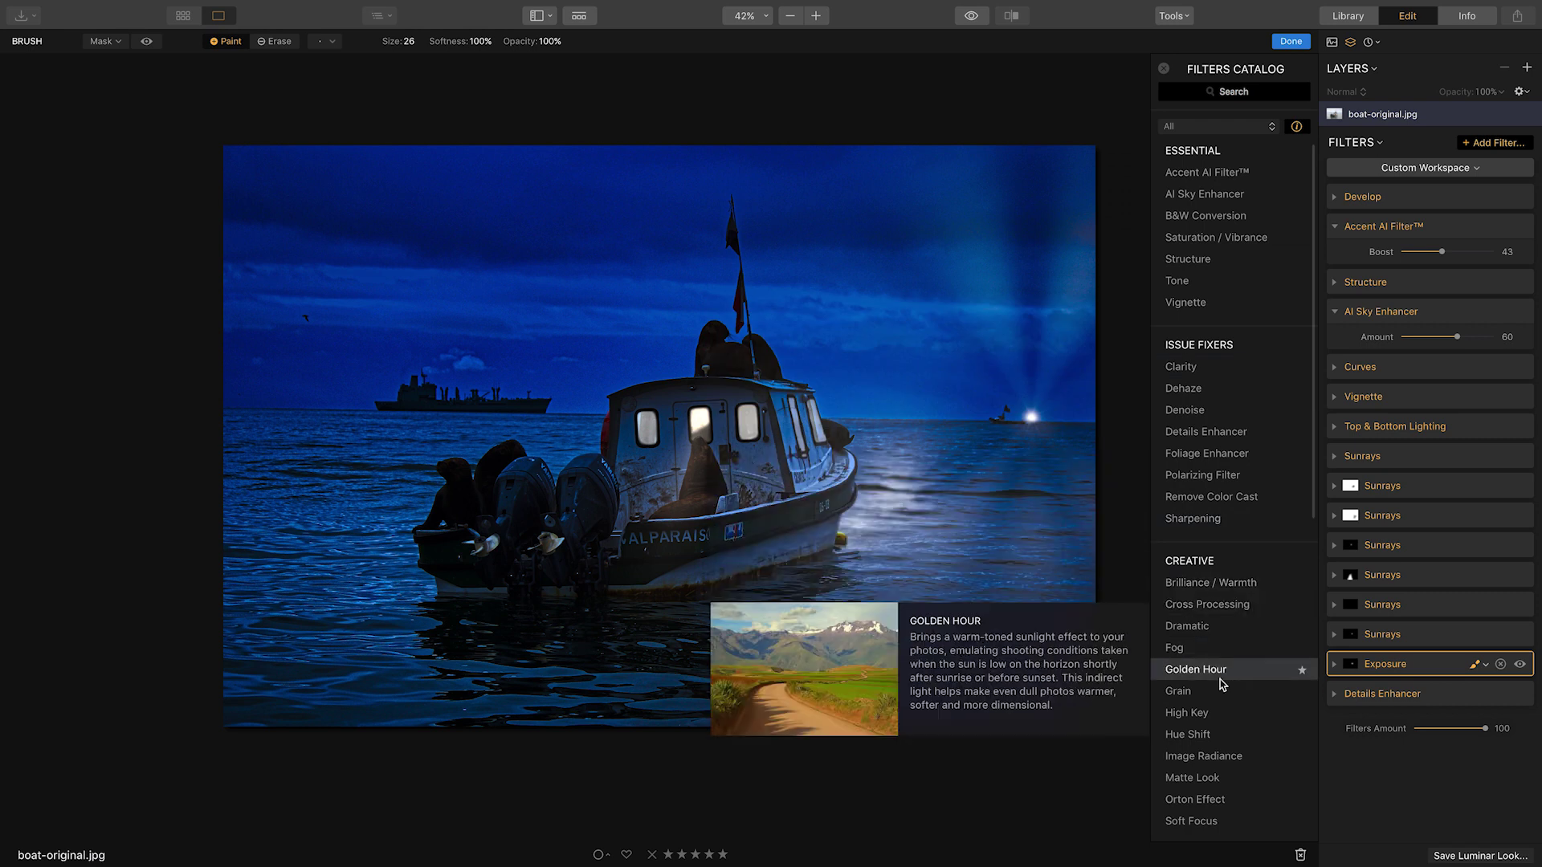
{"action": "scroll", "coordinate": [1220, 679], "scroll_direction": "down", "scroll_amount": 2}
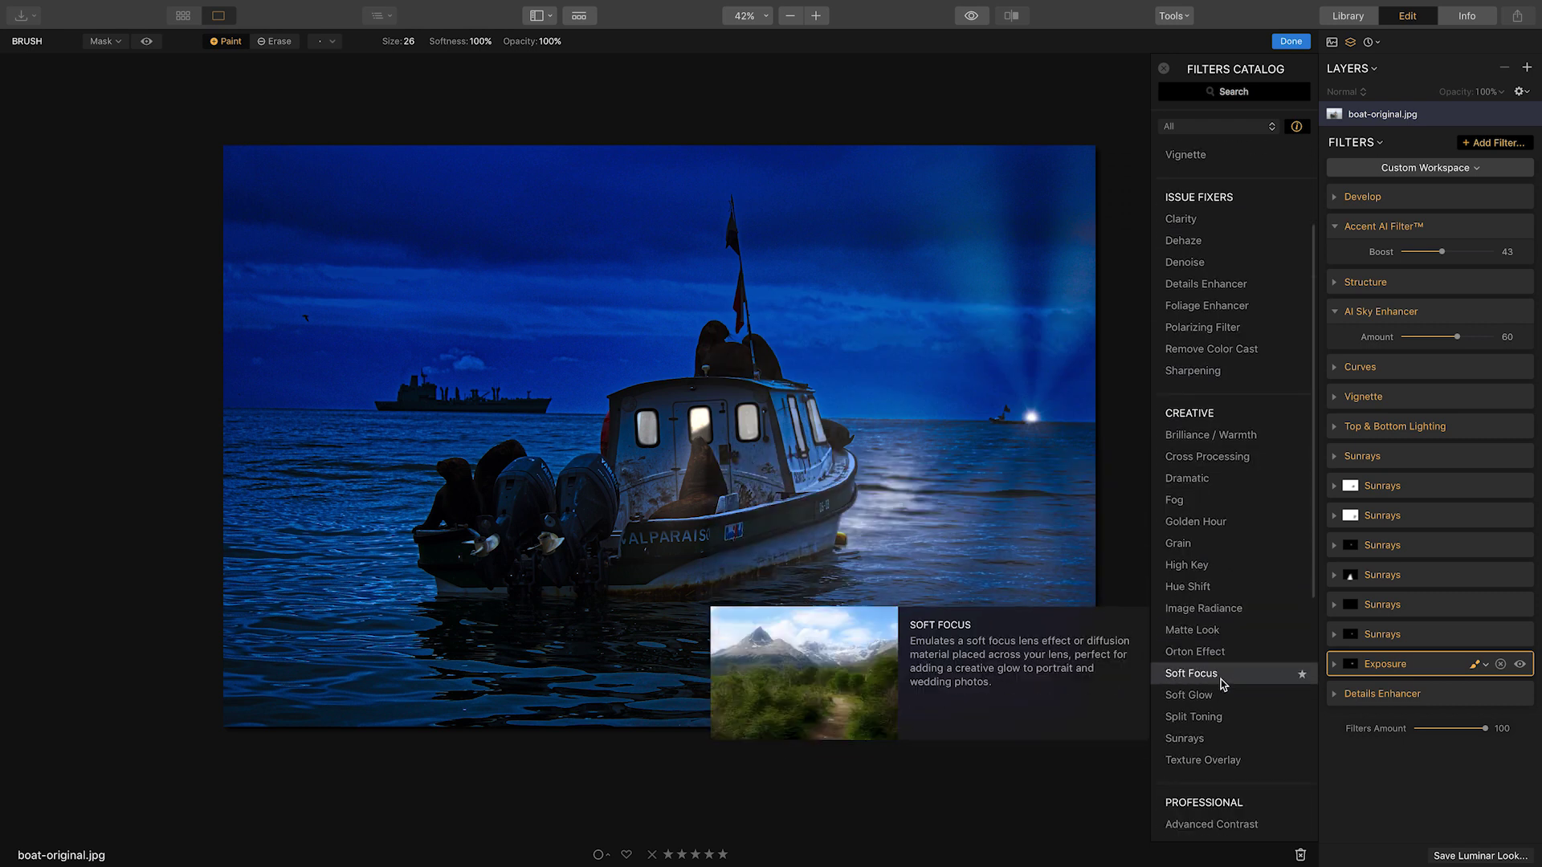
{"action": "left_click", "coordinate": [1213, 523]}
{"action": "left_click_drag", "start_coordinate": [1402, 748], "coordinate": [1497, 755]}
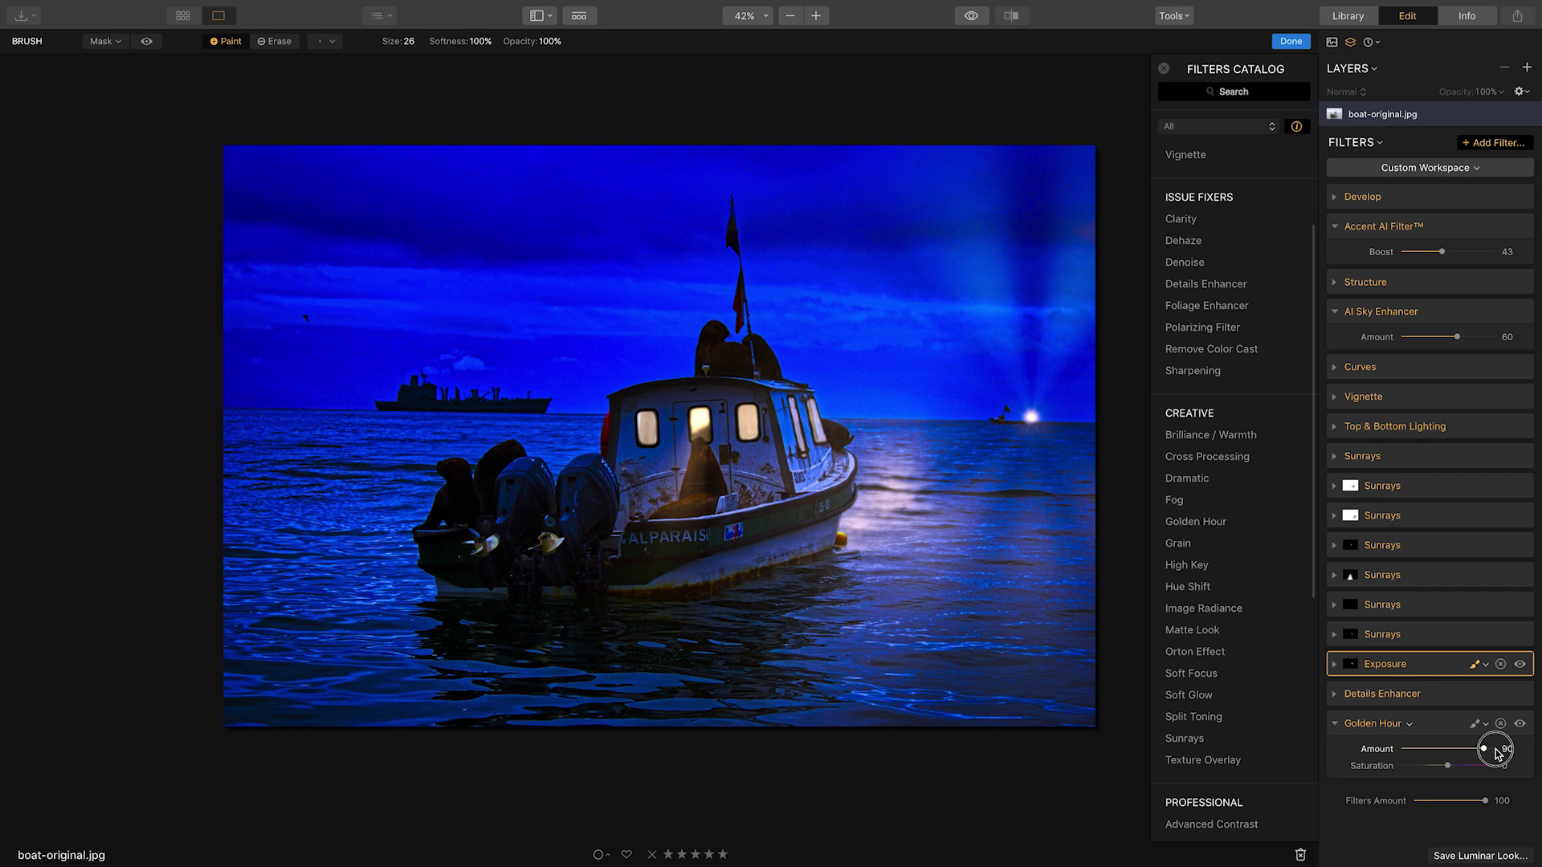
{"action": "left_click_drag", "start_coordinate": [1498, 755], "coordinate": [1415, 757]}
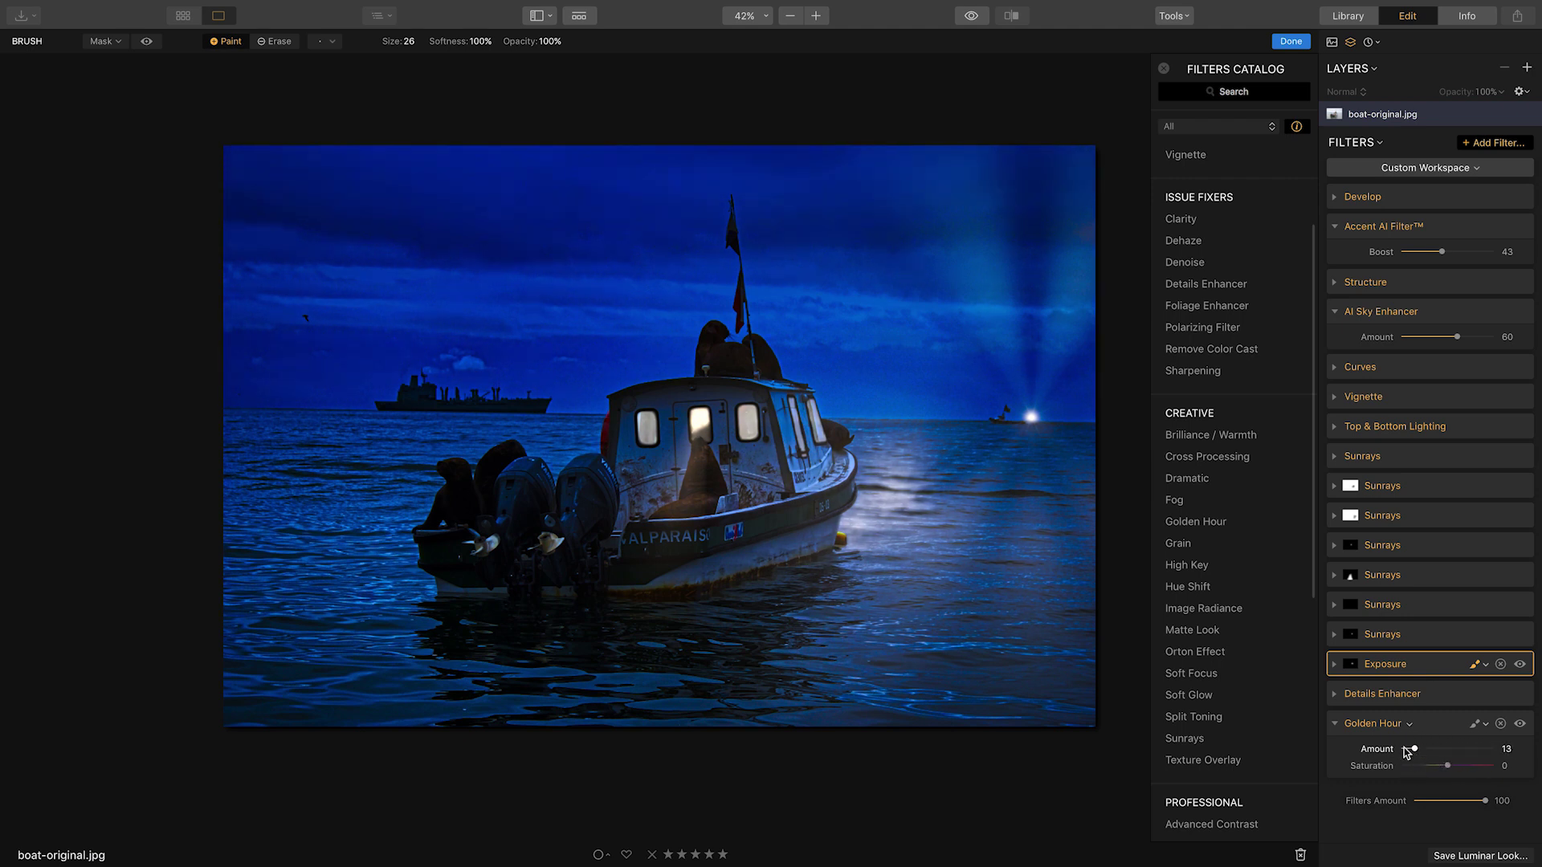
{"action": "left_click", "coordinate": [1338, 725]}
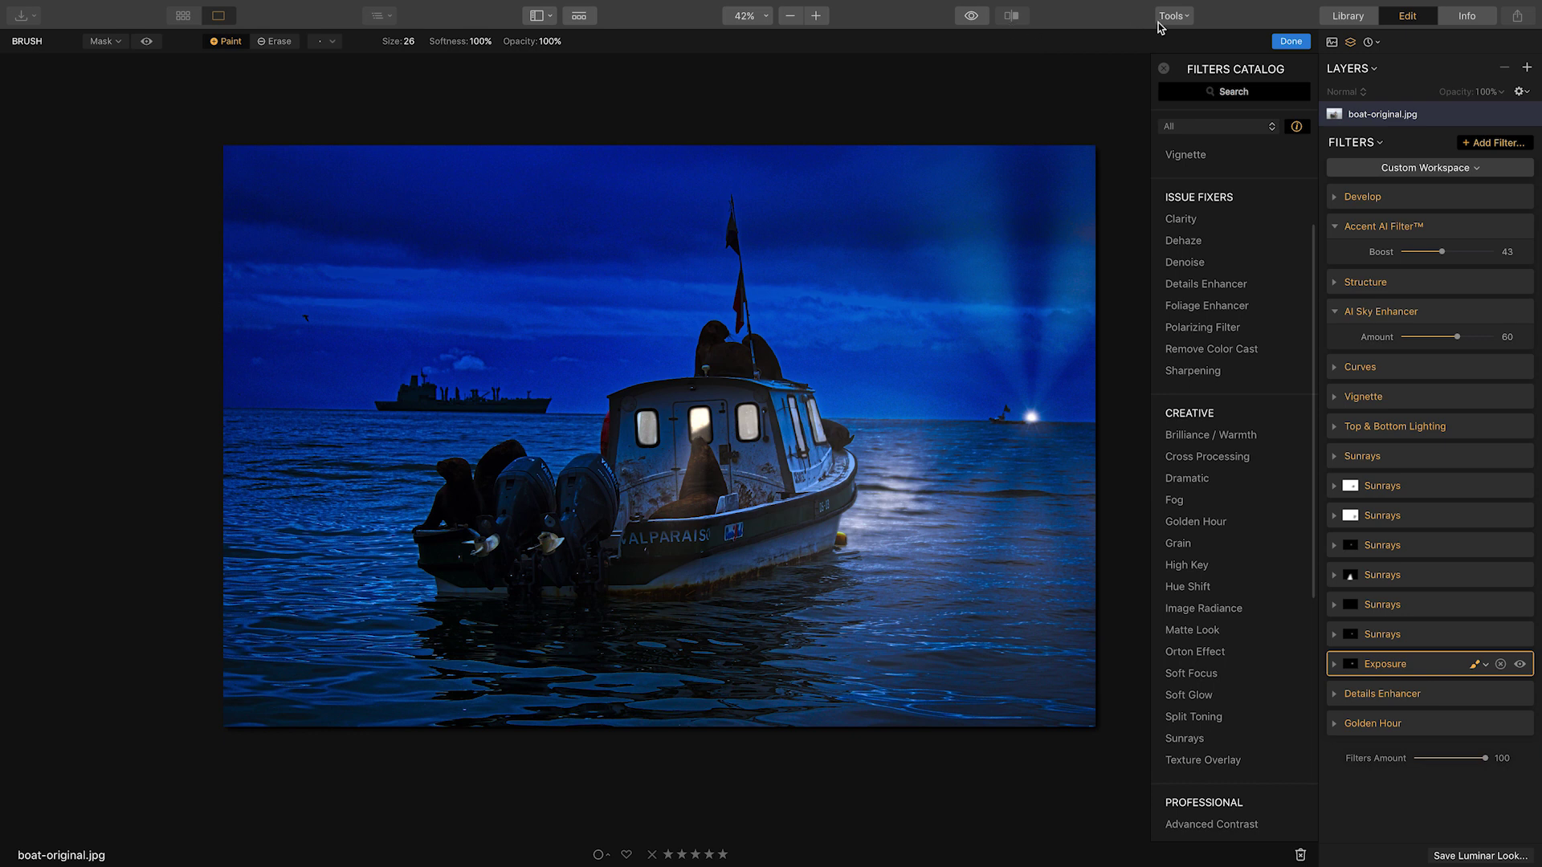
{"action": "left_click", "coordinate": [1289, 42]}
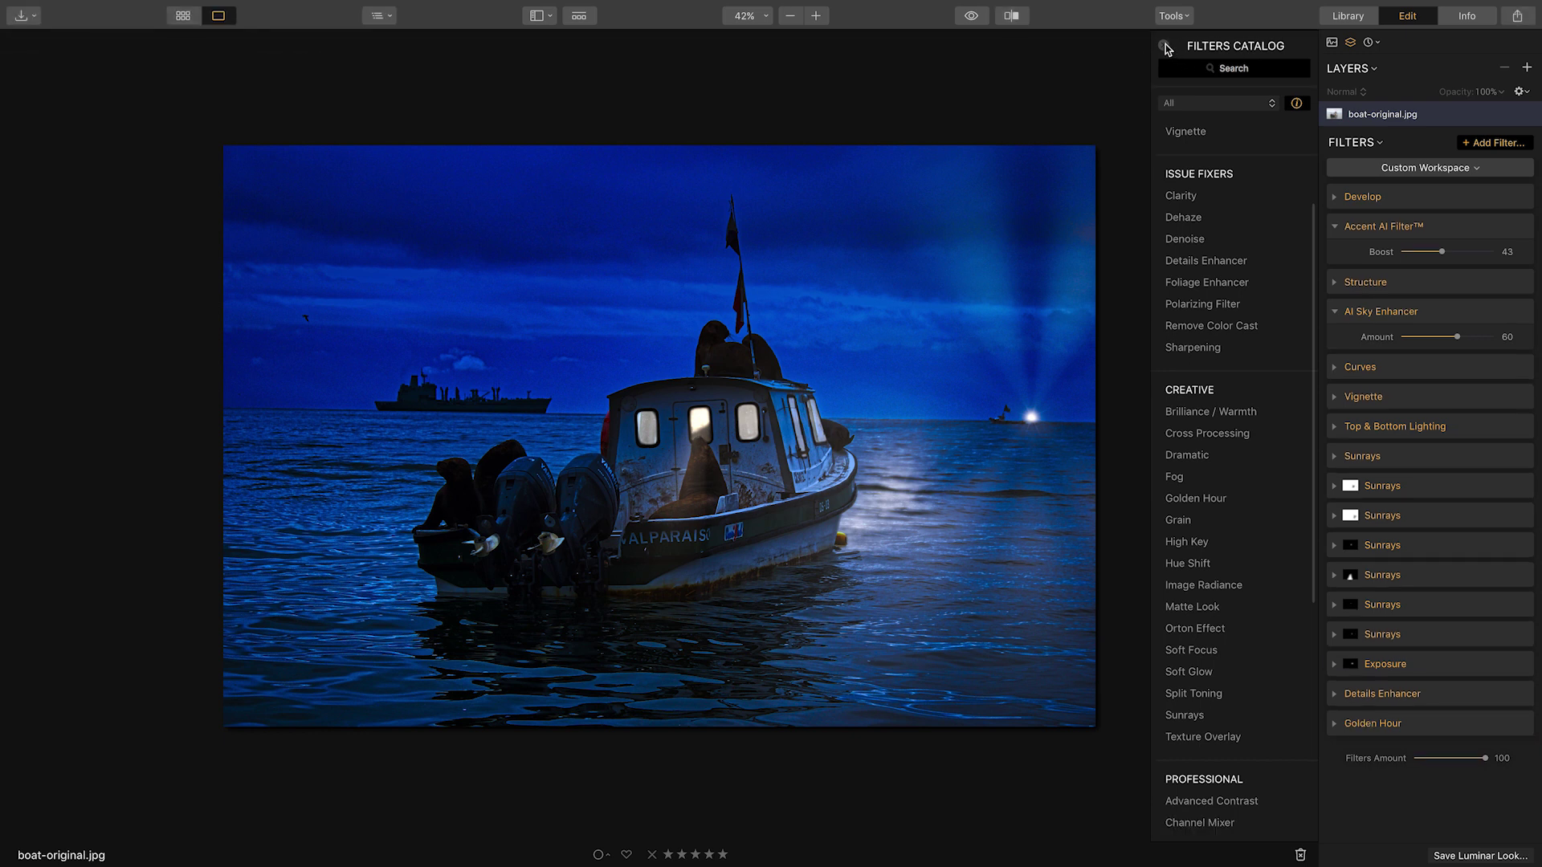
{"action": "left_click", "coordinate": [1165, 46]}
Remove the small bird from the sky near the distant ship with the Erase tool and apply the result.
{"action": "left_click", "coordinate": [1179, 17]}
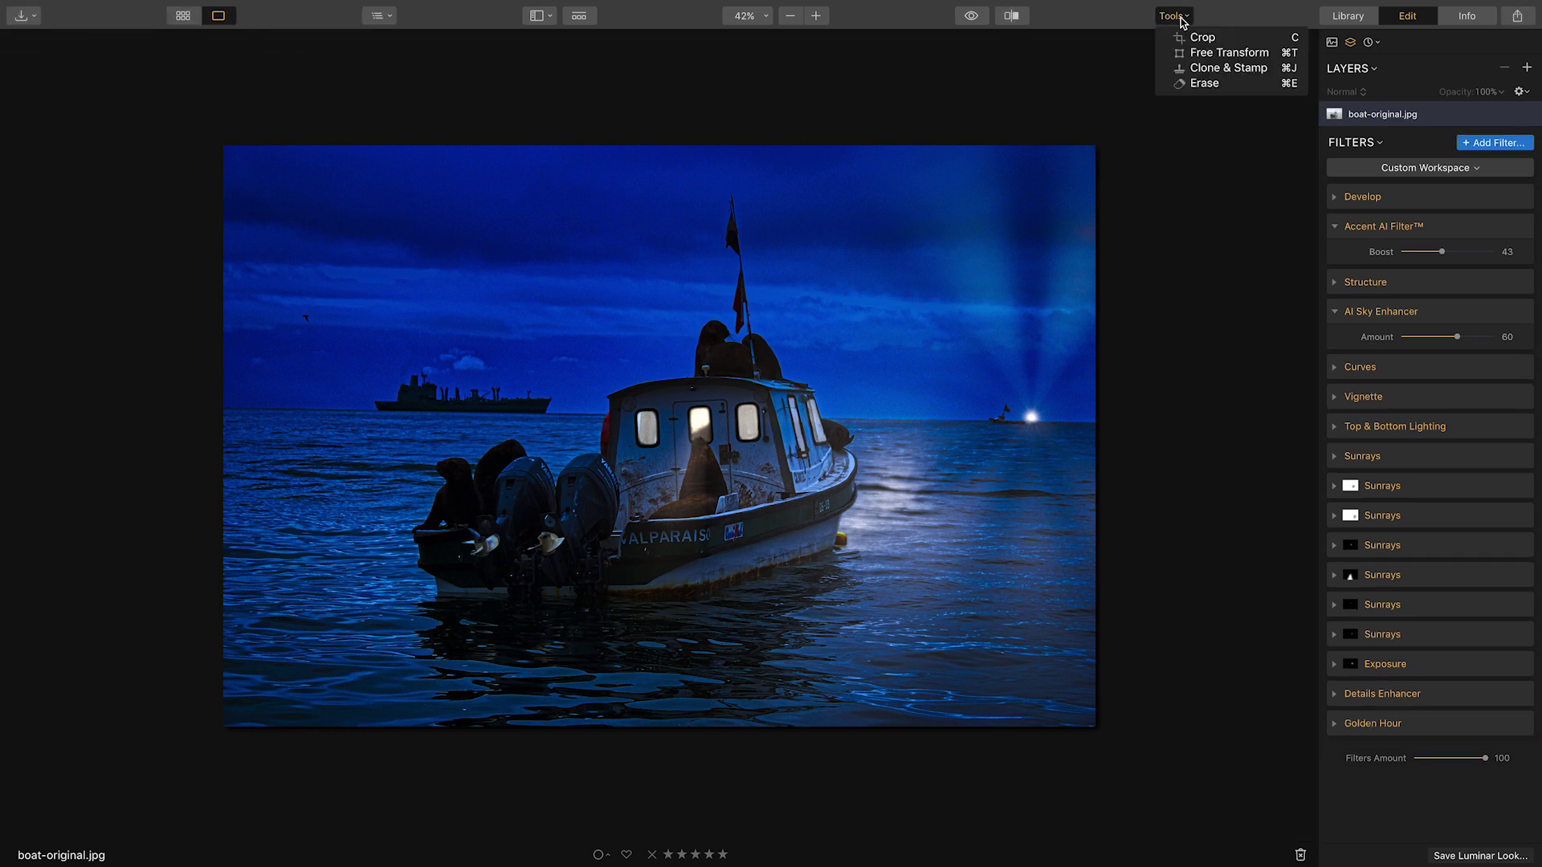
{"action": "left_click", "coordinate": [1203, 84]}
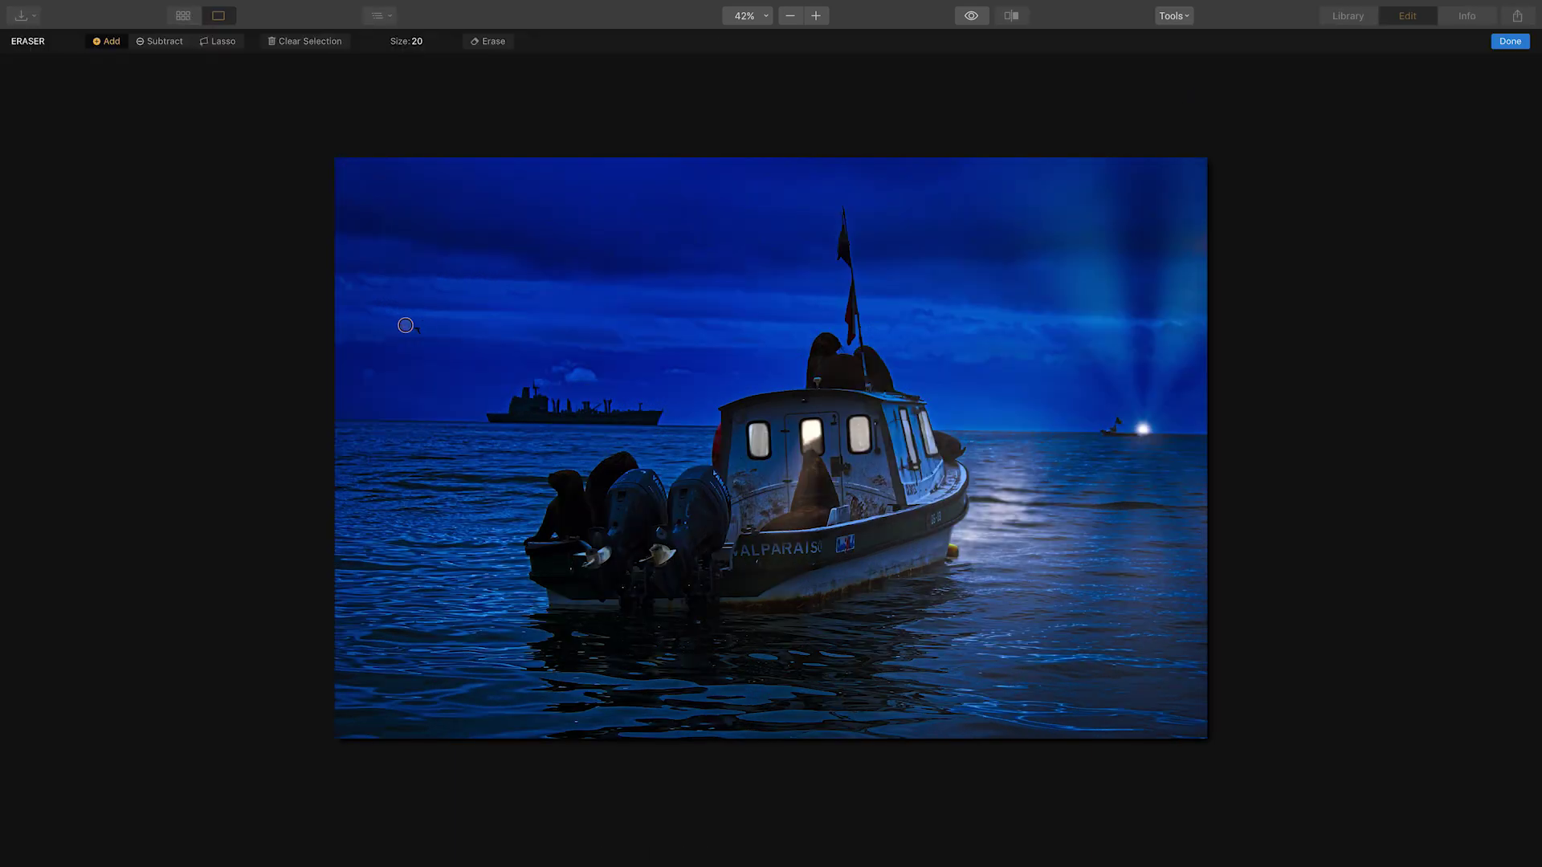
{"action": "scroll", "coordinate": [405, 325], "scroll_direction": "down", "scroll_amount": 3}
{"action": "scroll", "coordinate": [404, 327], "scroll_direction": "up", "scroll_amount": 6}
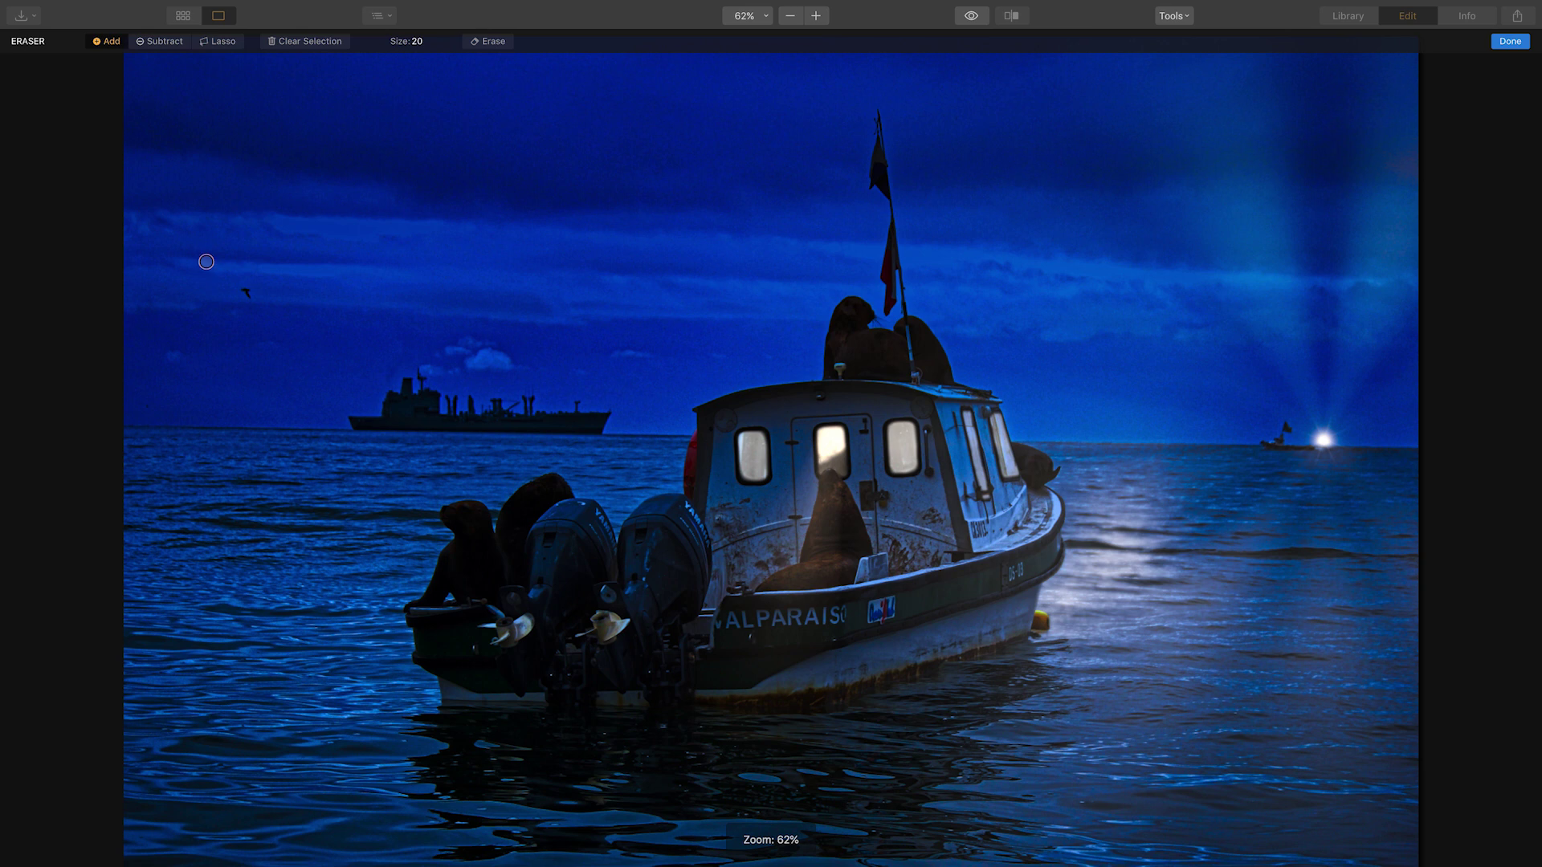
{"action": "scroll", "coordinate": [206, 262], "scroll_direction": "up", "scroll_amount": 8}
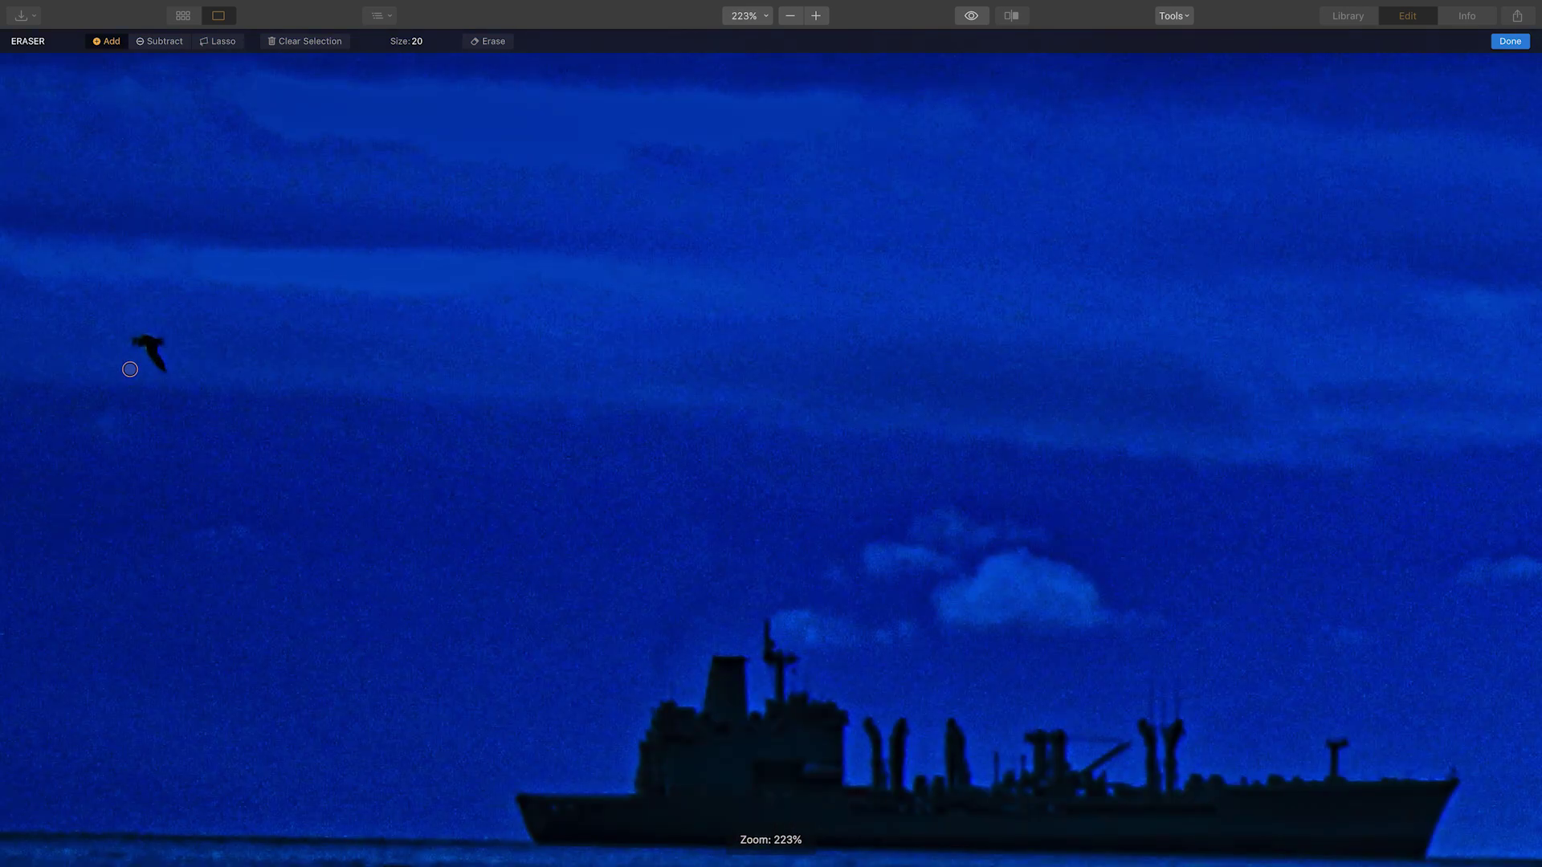
{"action": "scroll", "coordinate": [139, 350], "scroll_direction": "up", "scroll_amount": 5}
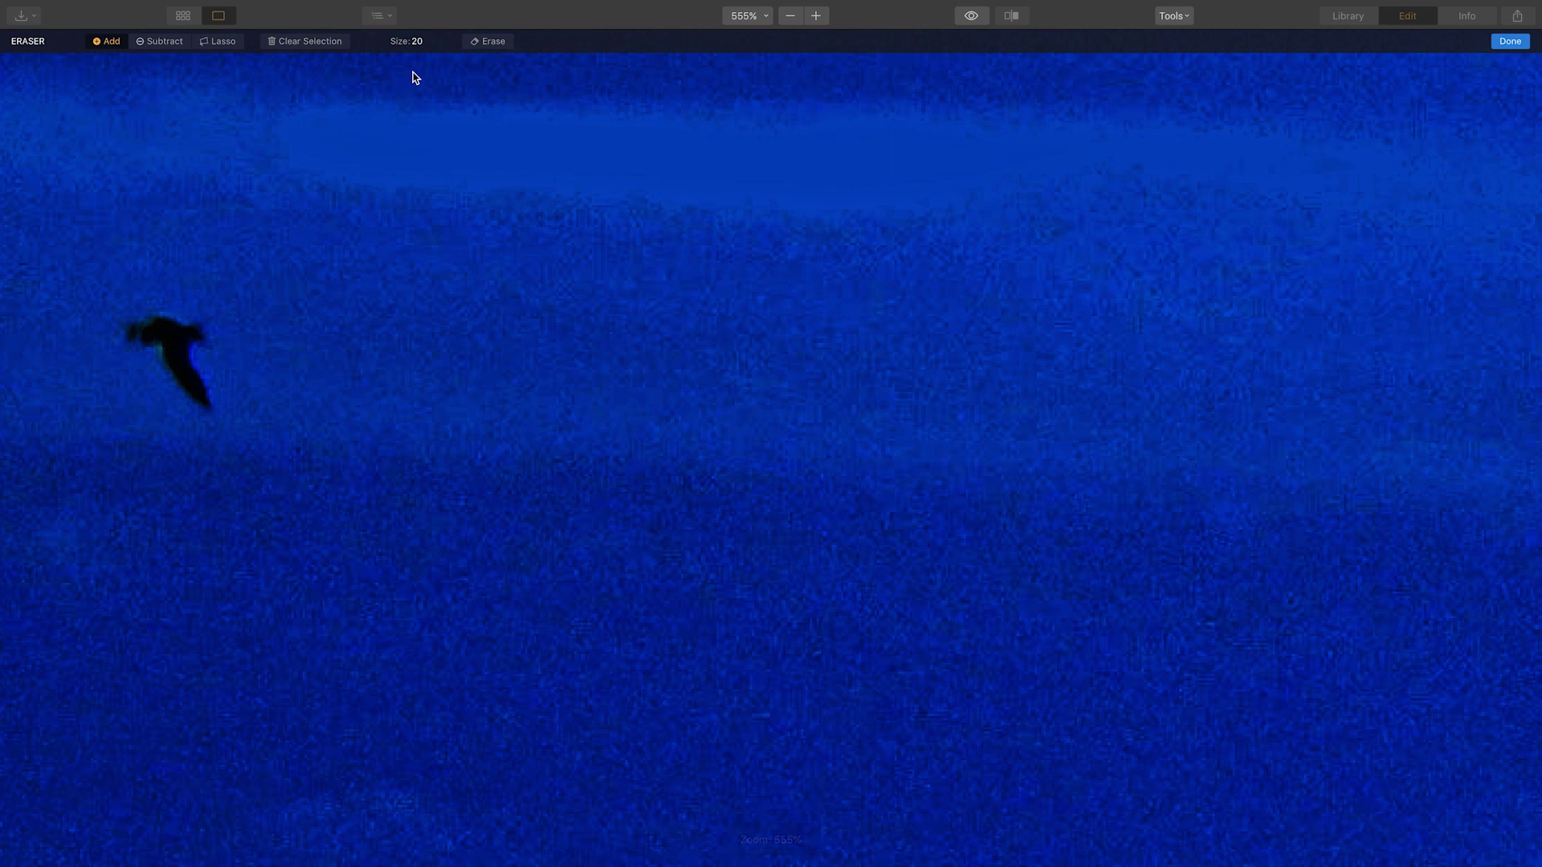
{"action": "mouse_move", "coordinate": [143, 332]}
{"action": "left_mouse_down"}
{"action": "mouse_move", "coordinate": [199, 336]}
{"action": "mouse_move", "coordinate": [143, 340]}
{"action": "mouse_move", "coordinate": [208, 406]}
{"action": "mouse_move", "coordinate": [188, 356]}
{"action": "mouse_move", "coordinate": [206, 399]}
{"action": "mouse_move", "coordinate": [130, 342]}
{"action": "mouse_move", "coordinate": [144, 319]}
{"action": "mouse_move", "coordinate": [193, 331]}
{"action": "mouse_move", "coordinate": [200, 403]}
{"action": "left_mouse_up"}
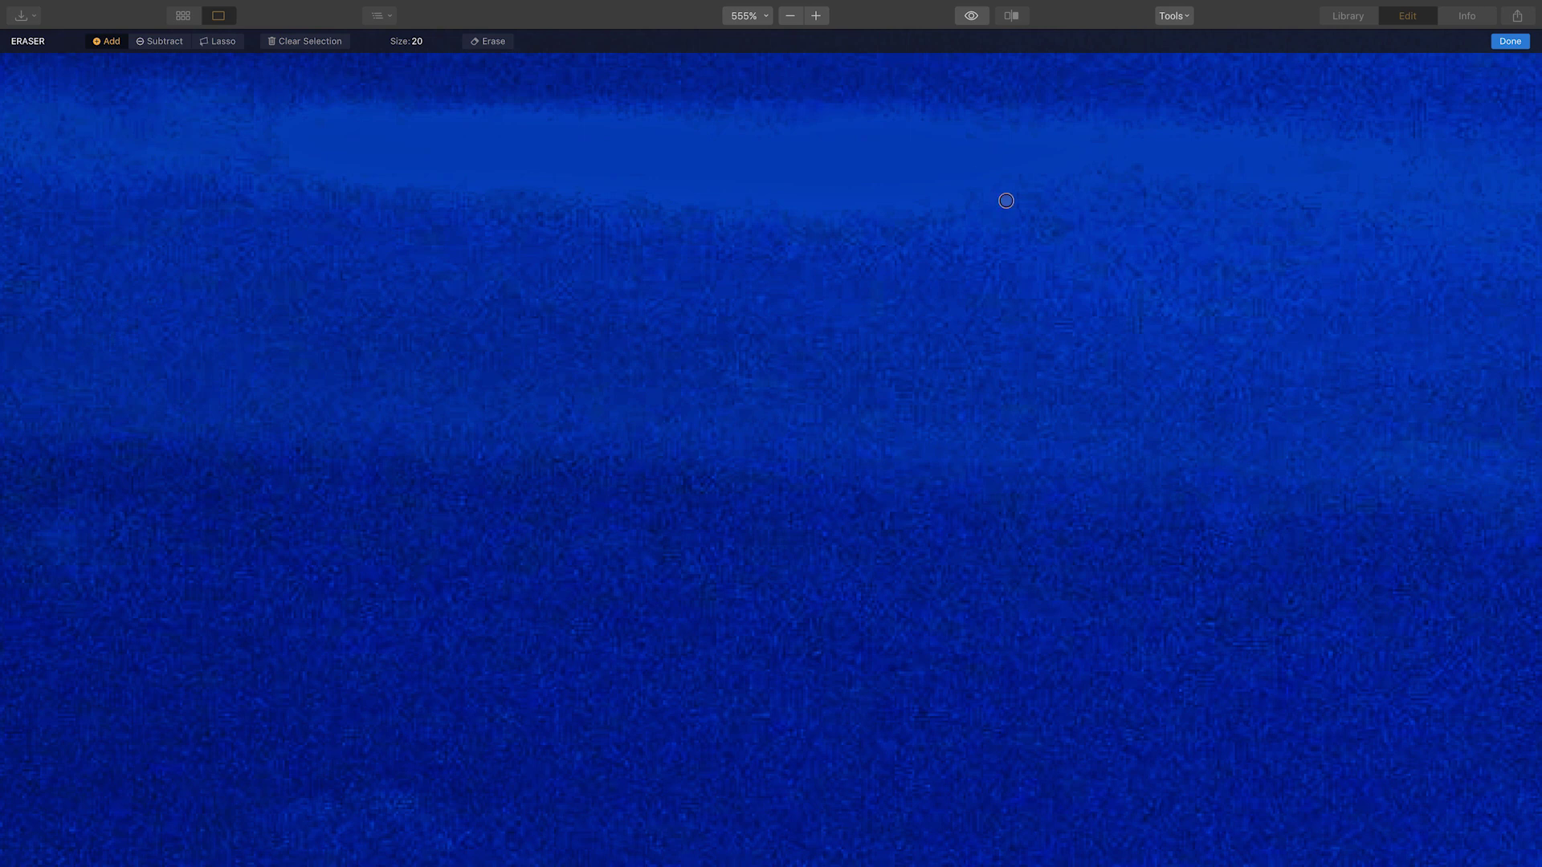
{"action": "key", "text": "super+0"}
{"action": "left_click", "coordinate": [1510, 41]}
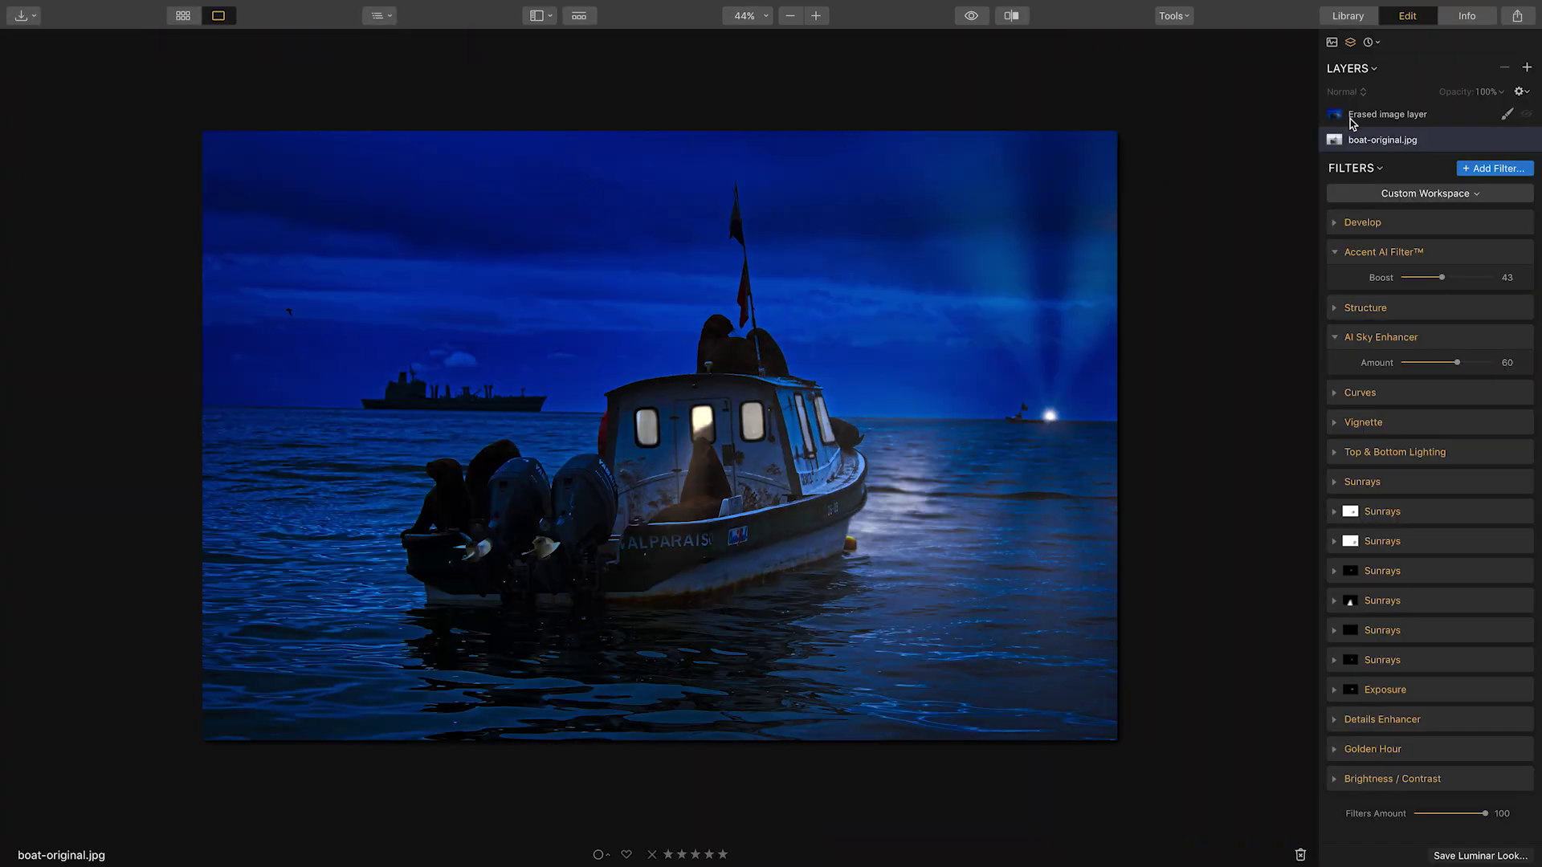
Switch between the erased image layer and the original photo layer to compare the sky where the bird was.
{"action": "left_click", "coordinate": [1365, 117]}
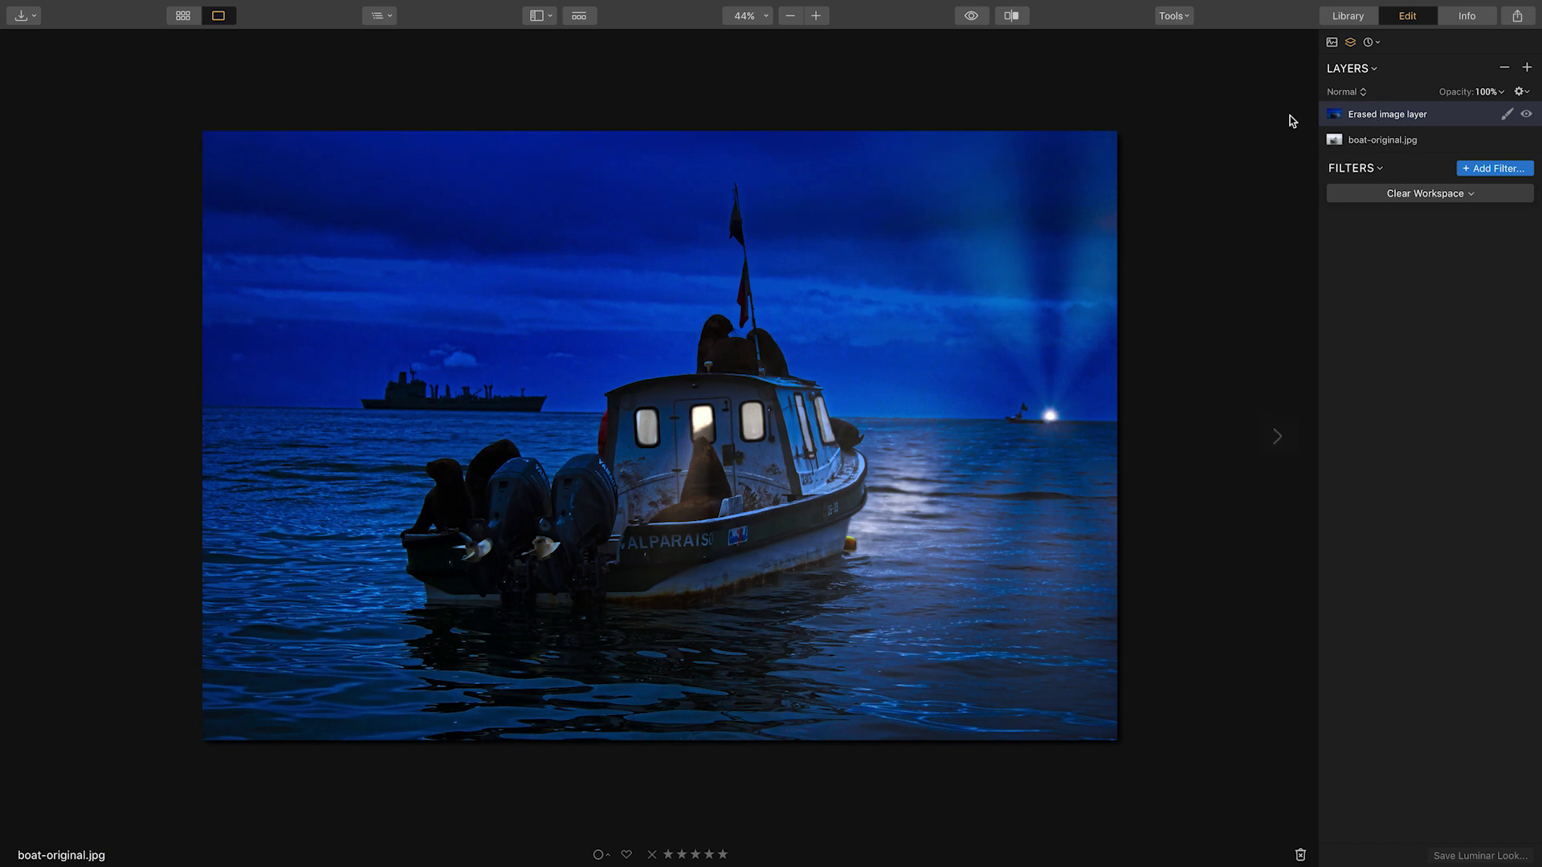
{"action": "left_click", "coordinate": [1376, 143]}
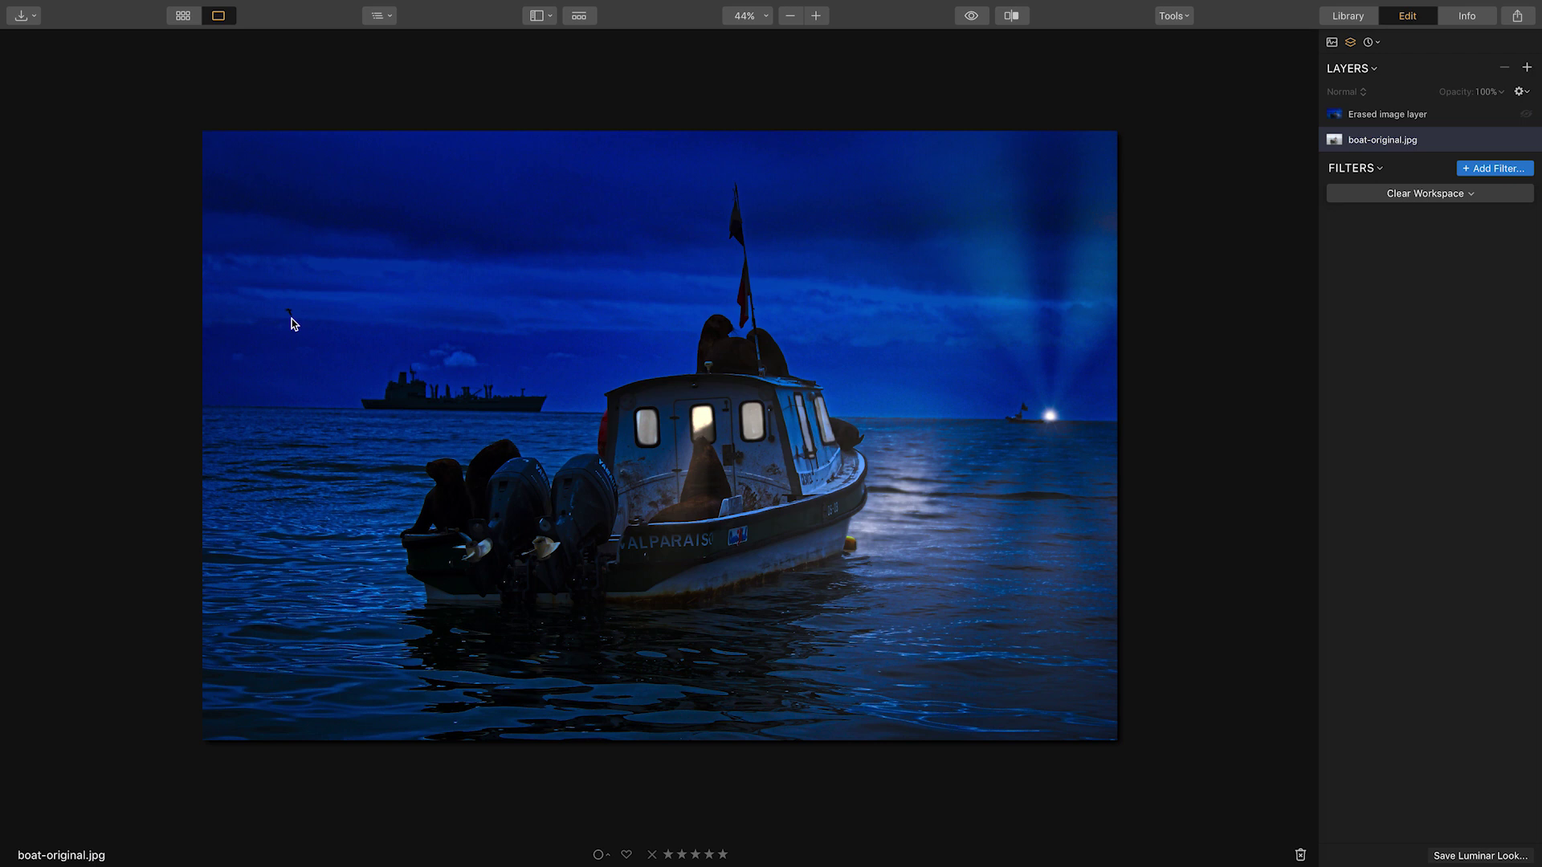
{"action": "left_click", "coordinate": [1384, 118]}
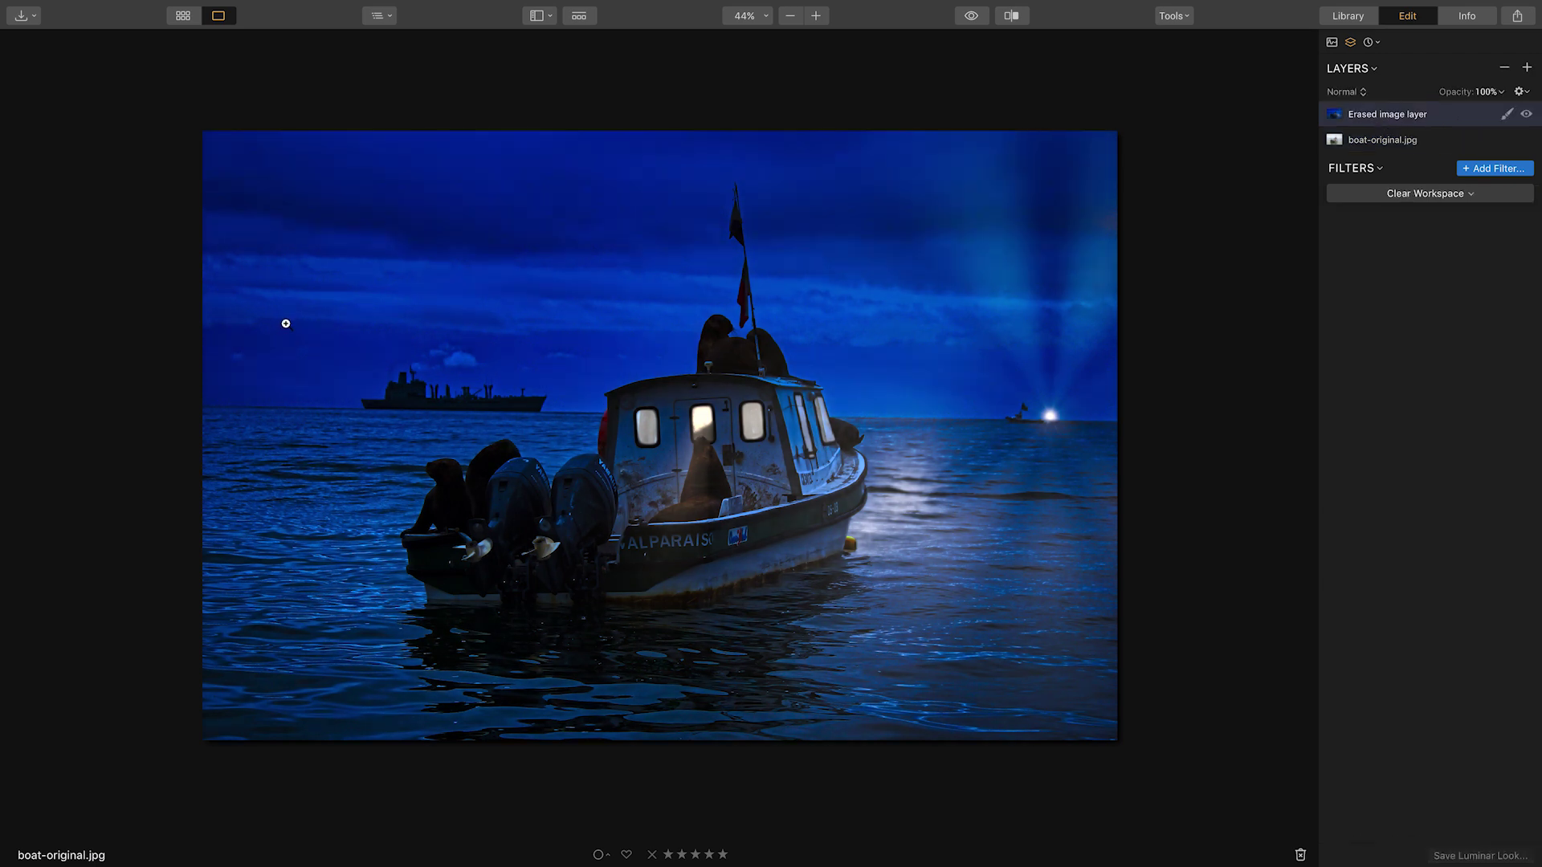
Compare the original and edited image in the split before/after view by sweeping the divider across the photo.
{"action": "left_click", "coordinate": [1012, 16]}
{"action": "left_click_drag", "start_coordinate": [981, 84], "coordinate": [62, 182]}
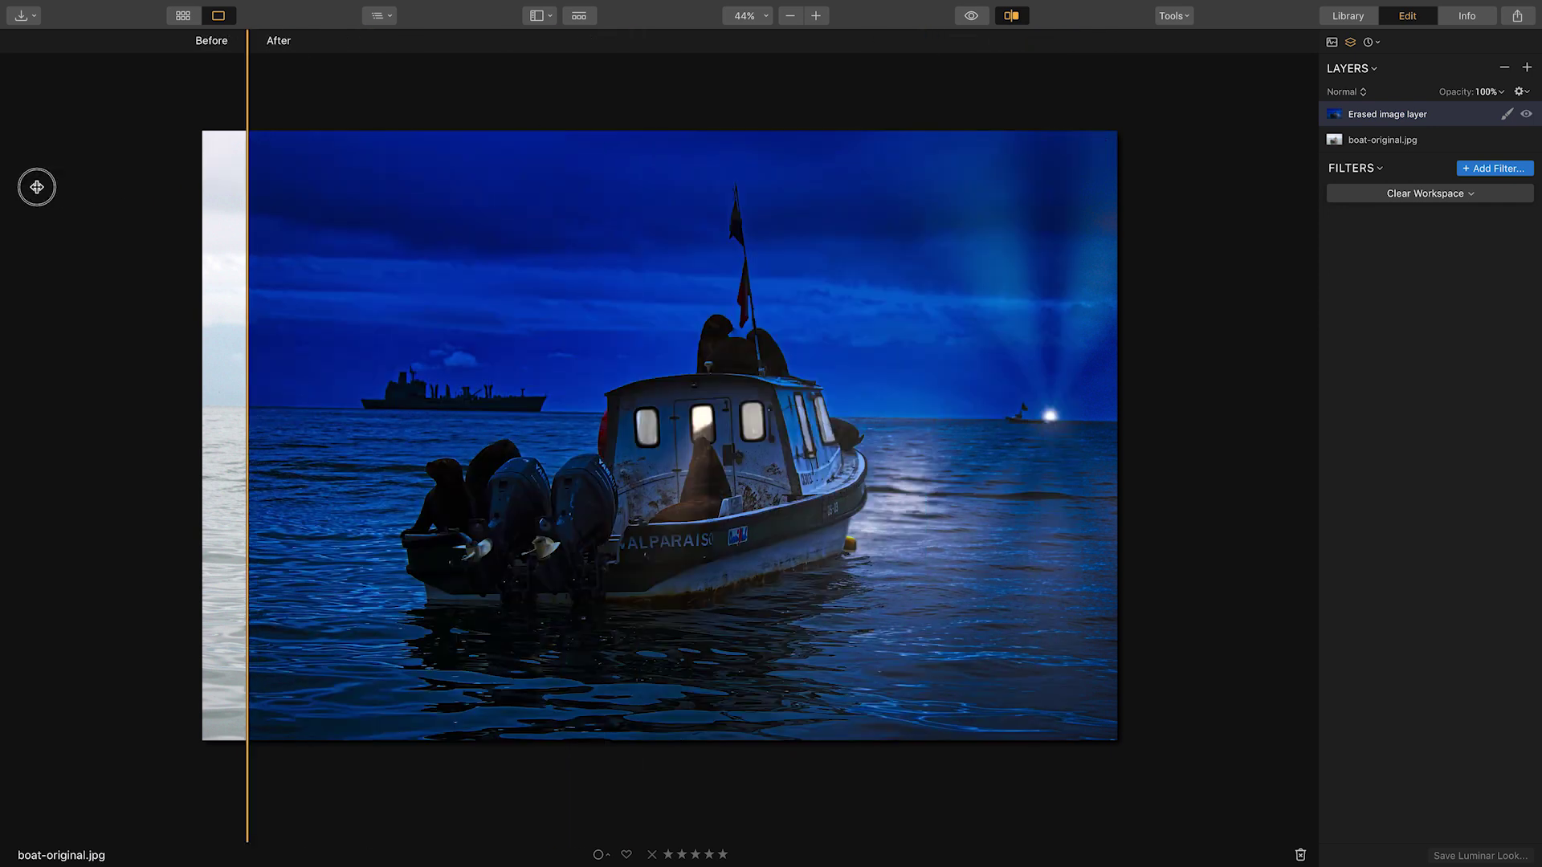